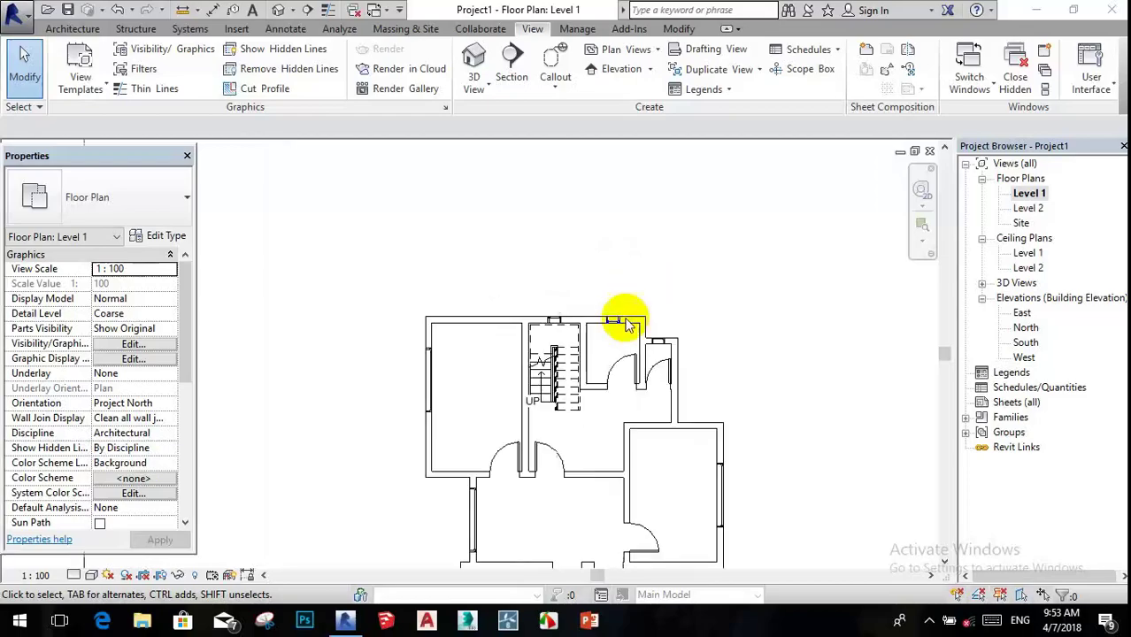
- Review the Level 1 floor plan's stair layout, then switch to the East building elevation
{"action": "scroll", "coordinate": [616, 292], "scroll_direction": "down", "scroll_amount": 2}
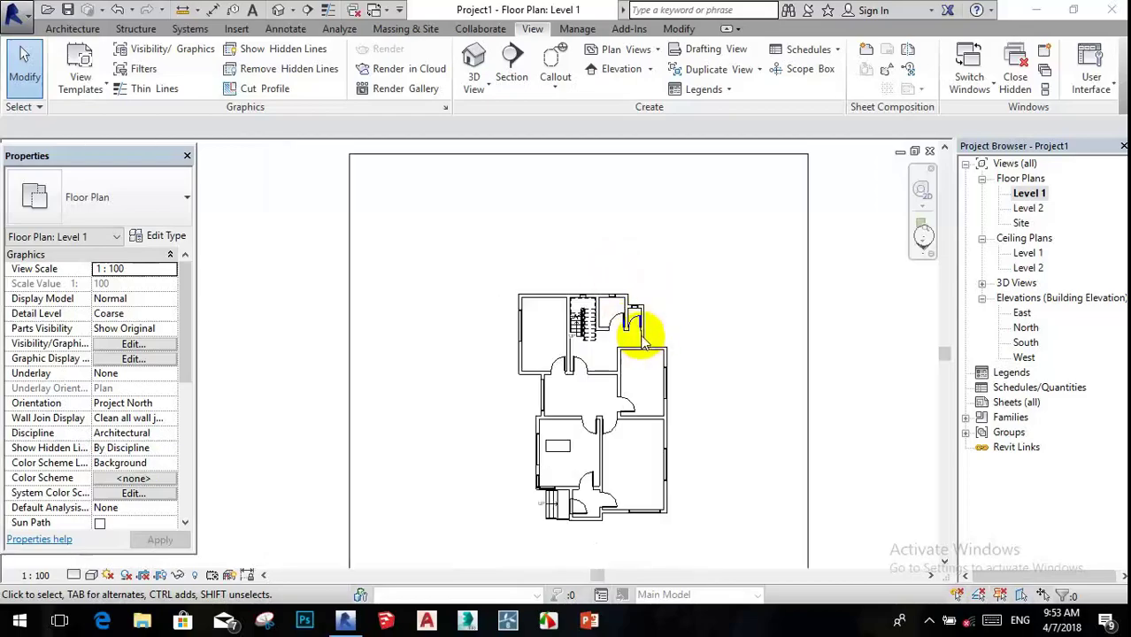
{"action": "scroll", "coordinate": [641, 337], "scroll_direction": "up", "scroll_amount": 1}
{"action": "scroll", "coordinate": [598, 295], "scroll_direction": "up", "scroll_amount": 1}
{"action": "scroll", "coordinate": [603, 278], "scroll_direction": "up", "scroll_amount": 2}
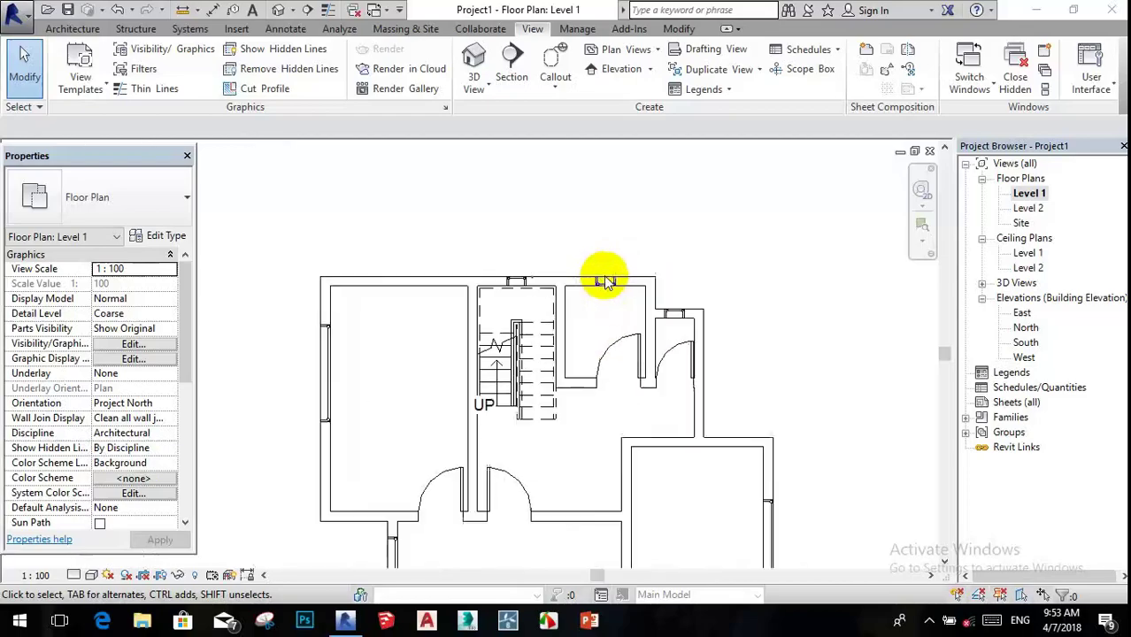
{"action": "scroll", "coordinate": [606, 270], "scroll_direction": "up", "scroll_amount": 1}
{"action": "scroll", "coordinate": [604, 270], "scroll_direction": "down", "scroll_amount": 1}
{"action": "scroll", "coordinate": [598, 285], "scroll_direction": "up", "scroll_amount": 1}
{"action": "scroll", "coordinate": [600, 285], "scroll_direction": "up", "scroll_amount": 1}
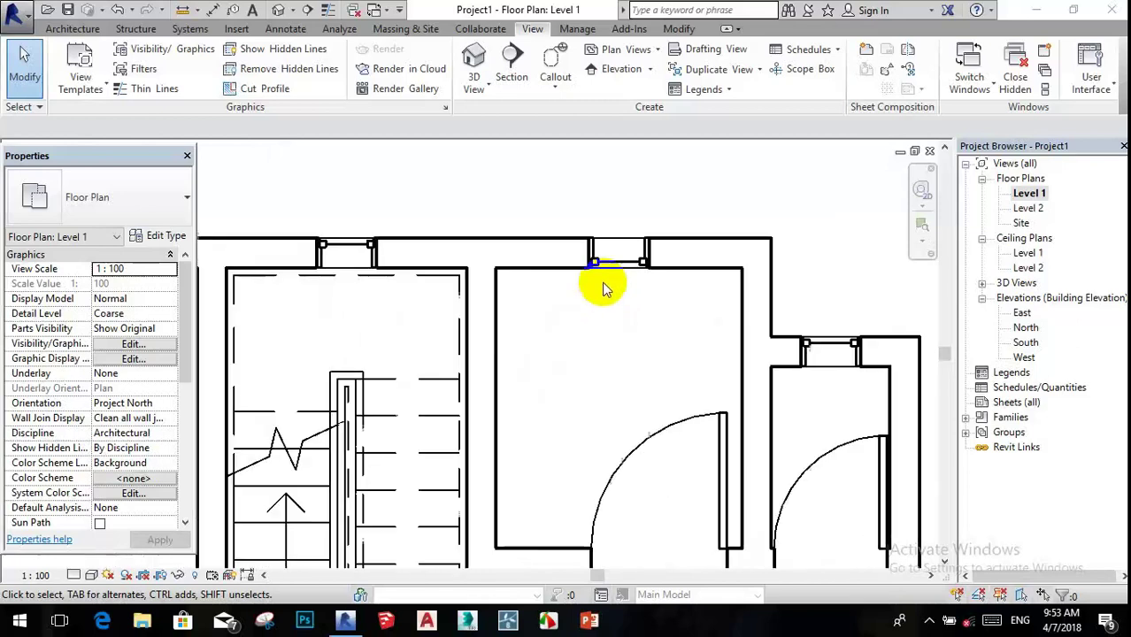
{"action": "scroll", "coordinate": [605, 285], "scroll_direction": "down", "scroll_amount": 3}
{"action": "scroll", "coordinate": [602, 288], "scroll_direction": "down", "scroll_amount": 1}
{"action": "scroll", "coordinate": [553, 284], "scroll_direction": "up", "scroll_amount": 1}
{"action": "scroll", "coordinate": [547, 281], "scroll_direction": "up", "scroll_amount": 3}
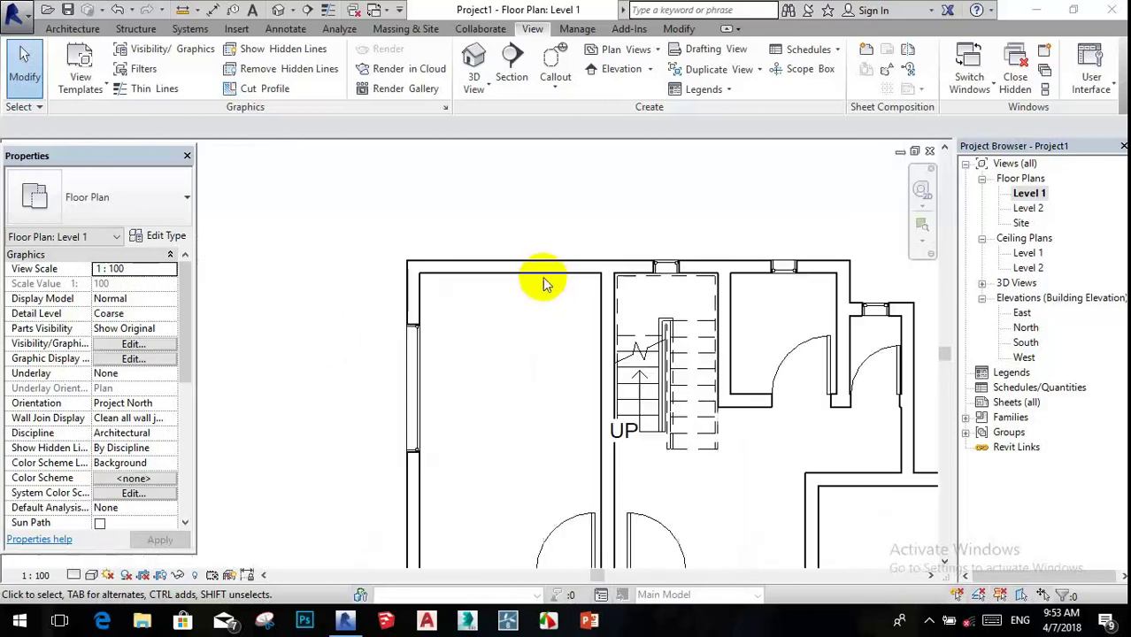
{"action": "scroll", "coordinate": [549, 285], "scroll_direction": "down", "scroll_amount": 2}
{"action": "scroll", "coordinate": [492, 345], "scroll_direction": "up", "scroll_amount": 1}
{"action": "scroll", "coordinate": [503, 313], "scroll_direction": "up", "scroll_amount": 1}
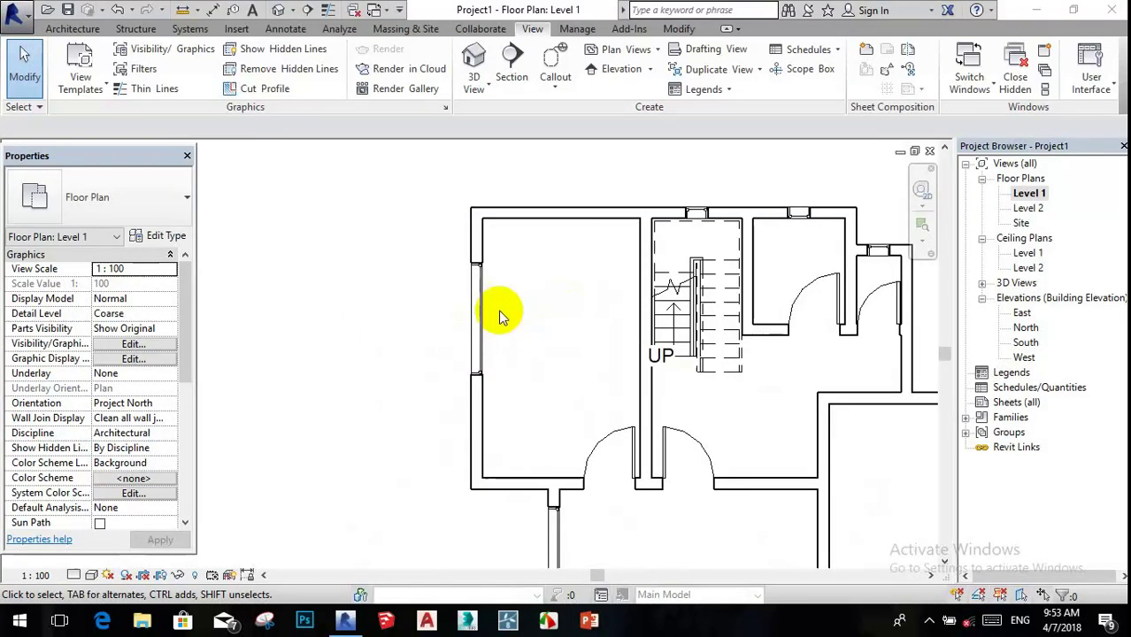
{"action": "scroll", "coordinate": [505, 290], "scroll_direction": "down", "scroll_amount": 1}
{"action": "scroll", "coordinate": [613, 292], "scroll_direction": "up", "scroll_amount": 2}
{"action": "scroll", "coordinate": [591, 258], "scroll_direction": "down", "scroll_amount": 2}
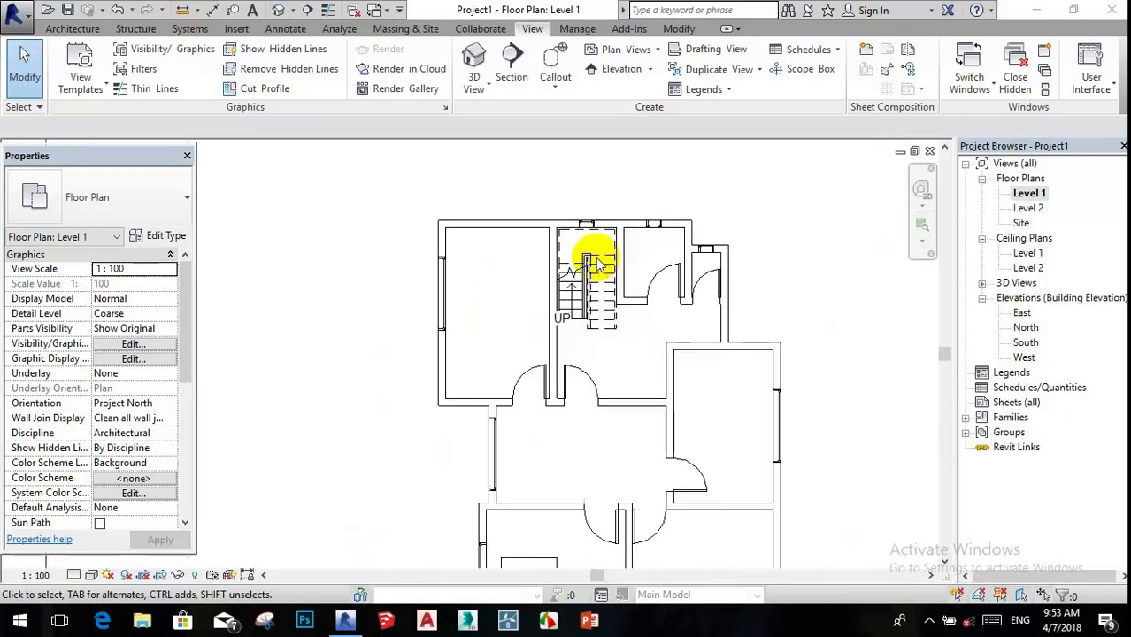
{"action": "scroll", "coordinate": [593, 256], "scroll_direction": "down", "scroll_amount": 2}
{"action": "scroll", "coordinate": [593, 416], "scroll_direction": "up", "scroll_amount": 2}
{"action": "scroll", "coordinate": [566, 389], "scroll_direction": "up", "scroll_amount": 2}
{"action": "scroll", "coordinate": [540, 387], "scroll_direction": "down", "scroll_amount": 3}
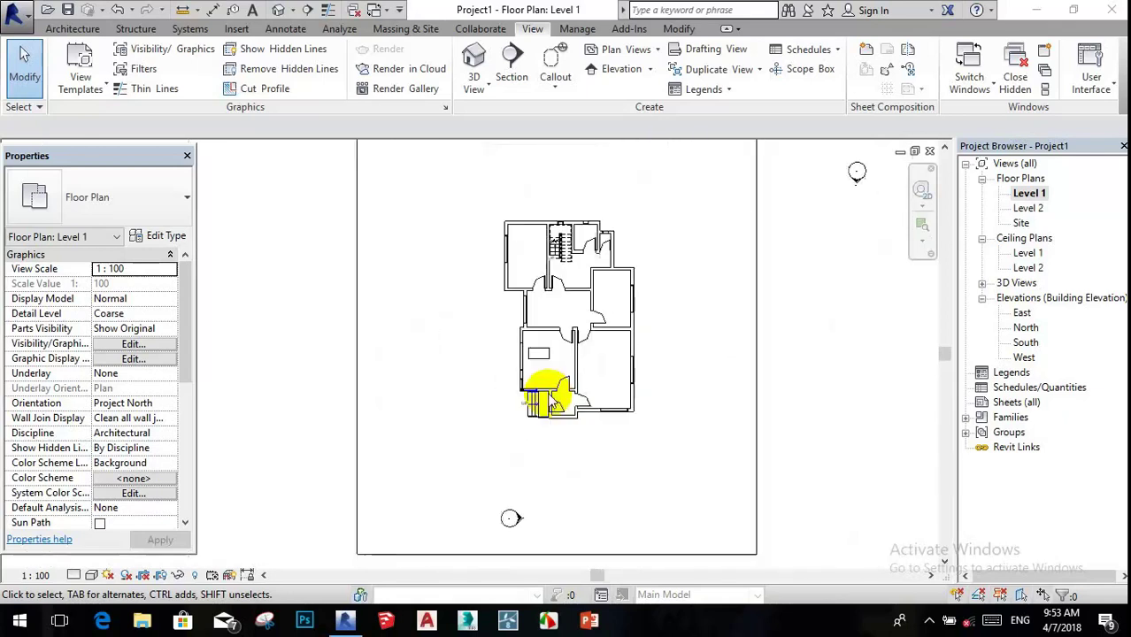
{"action": "scroll", "coordinate": [539, 366], "scroll_direction": "up", "scroll_amount": 2}
{"action": "scroll", "coordinate": [566, 349], "scroll_direction": "down", "scroll_amount": 1}
{"action": "scroll", "coordinate": [592, 348], "scroll_direction": "up", "scroll_amount": 3}
{"action": "scroll", "coordinate": [593, 291], "scroll_direction": "down", "scroll_amount": 3}
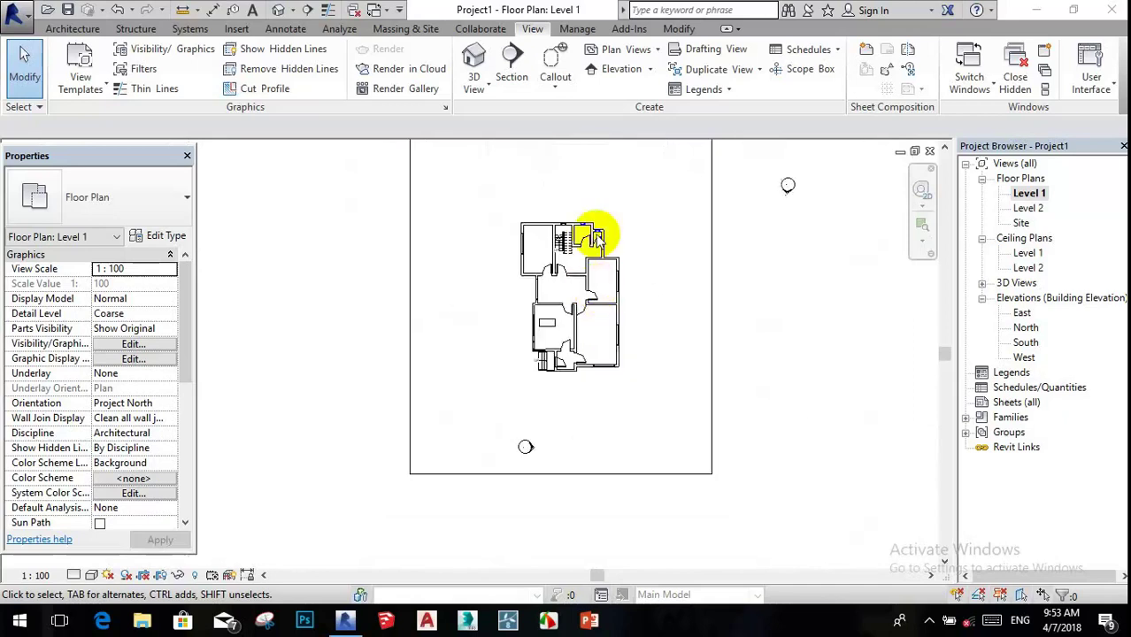
{"action": "scroll", "coordinate": [588, 235], "scroll_direction": "up", "scroll_amount": 2}
{"action": "scroll", "coordinate": [568, 252], "scroll_direction": "up", "scroll_amount": 1}
{"action": "scroll", "coordinate": [593, 260], "scroll_direction": "down", "scroll_amount": 1}
{"action": "scroll", "coordinate": [592, 261], "scroll_direction": "down", "scroll_amount": 2}
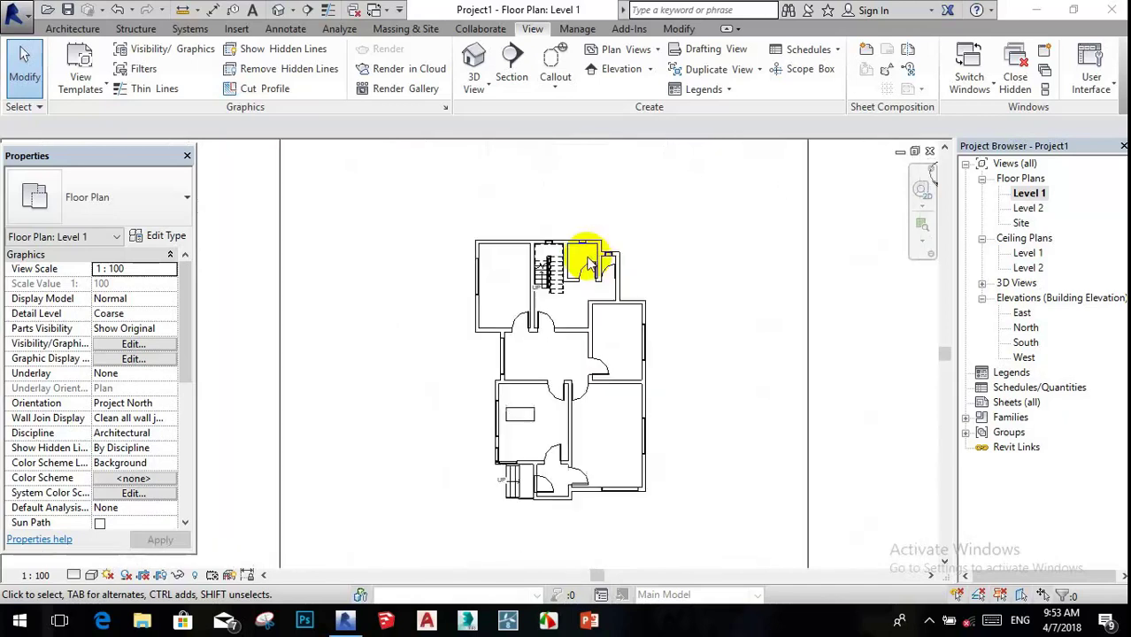
{"action": "scroll", "coordinate": [589, 263], "scroll_direction": "up", "scroll_amount": 2}
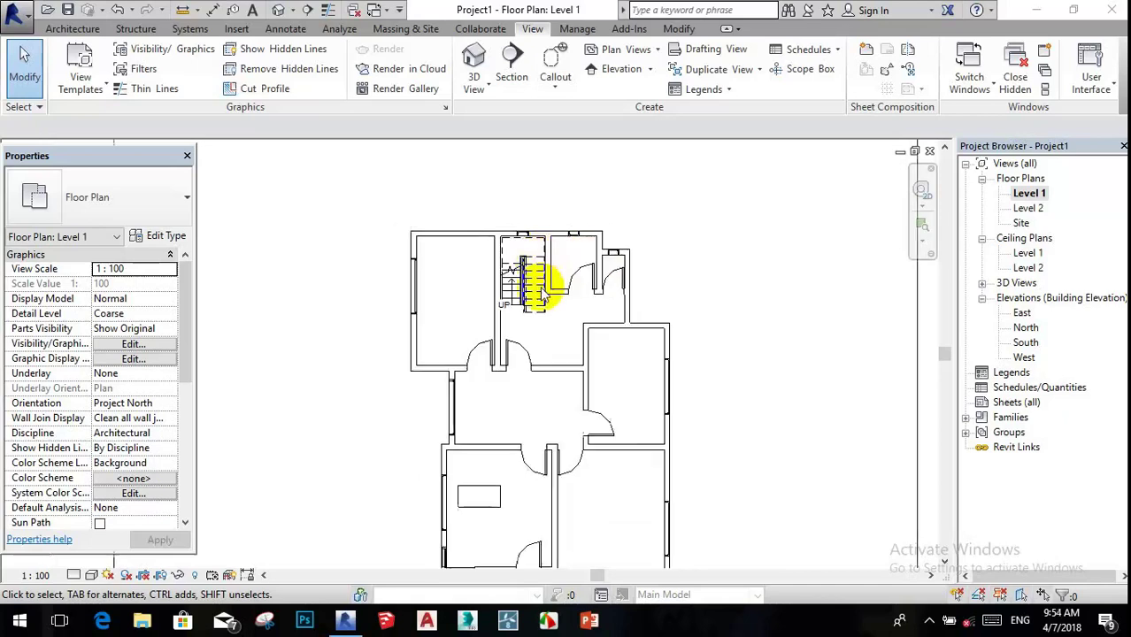
{"action": "scroll", "coordinate": [544, 246], "scroll_direction": "up", "scroll_amount": 2}
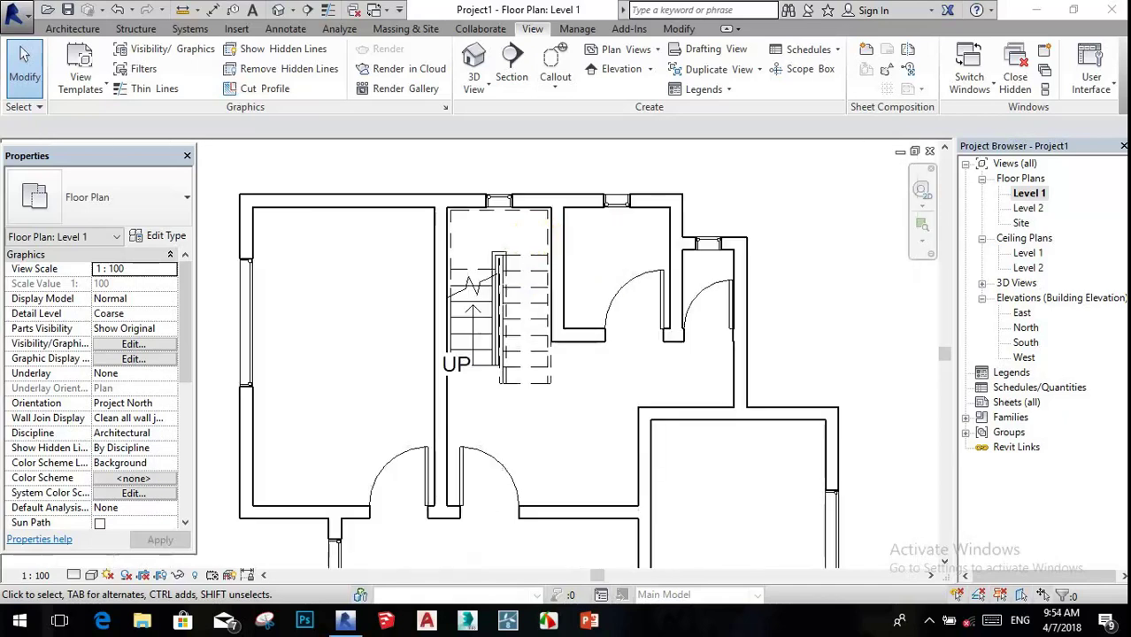
{"action": "double_click", "coordinate": [1021, 313]}
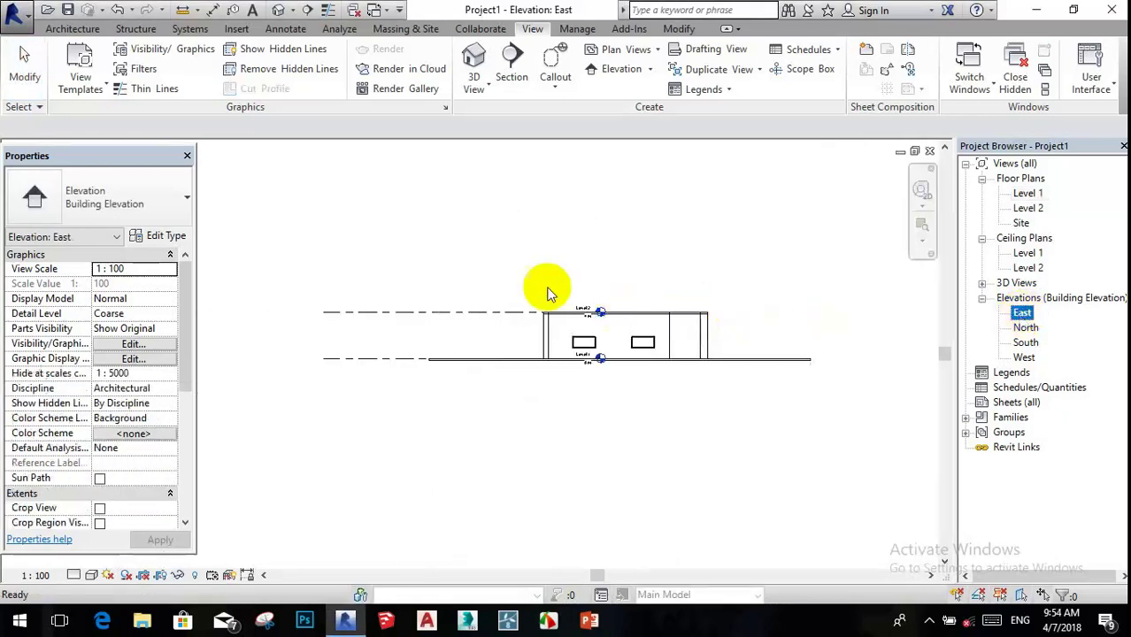
- Drag the Level 2 end grip right so Level 1 and Level 2 extend past the building
{"action": "scroll", "coordinate": [506, 294], "scroll_direction": "up", "scroll_amount": 1}
{"action": "scroll", "coordinate": [470, 312], "scroll_direction": "down", "scroll_amount": 1}
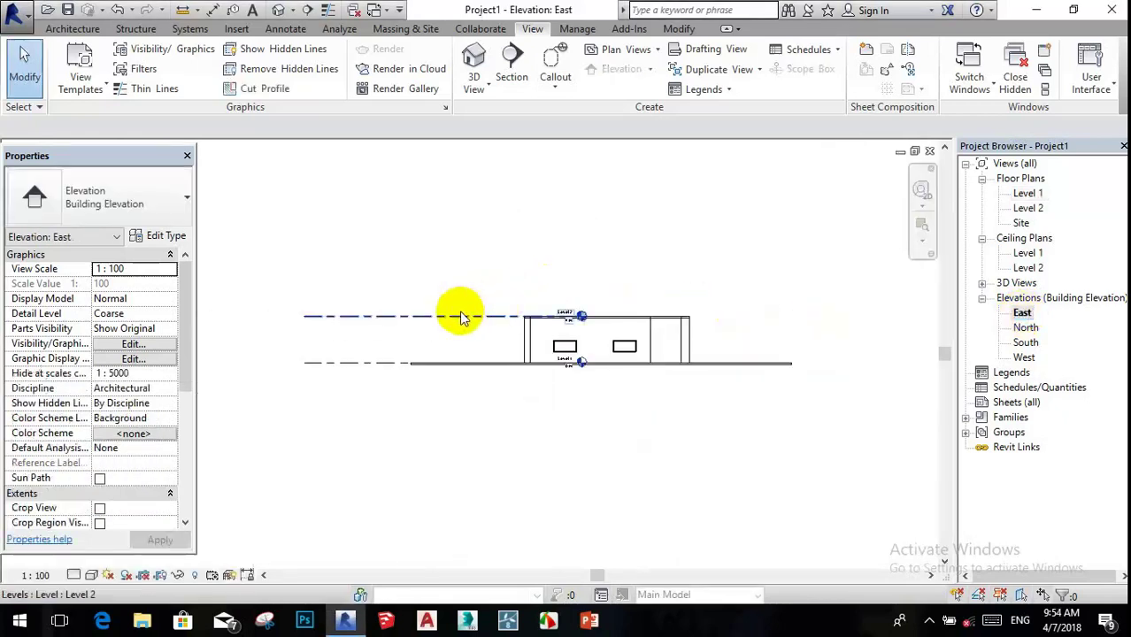
{"action": "left_click", "coordinate": [459, 315]}
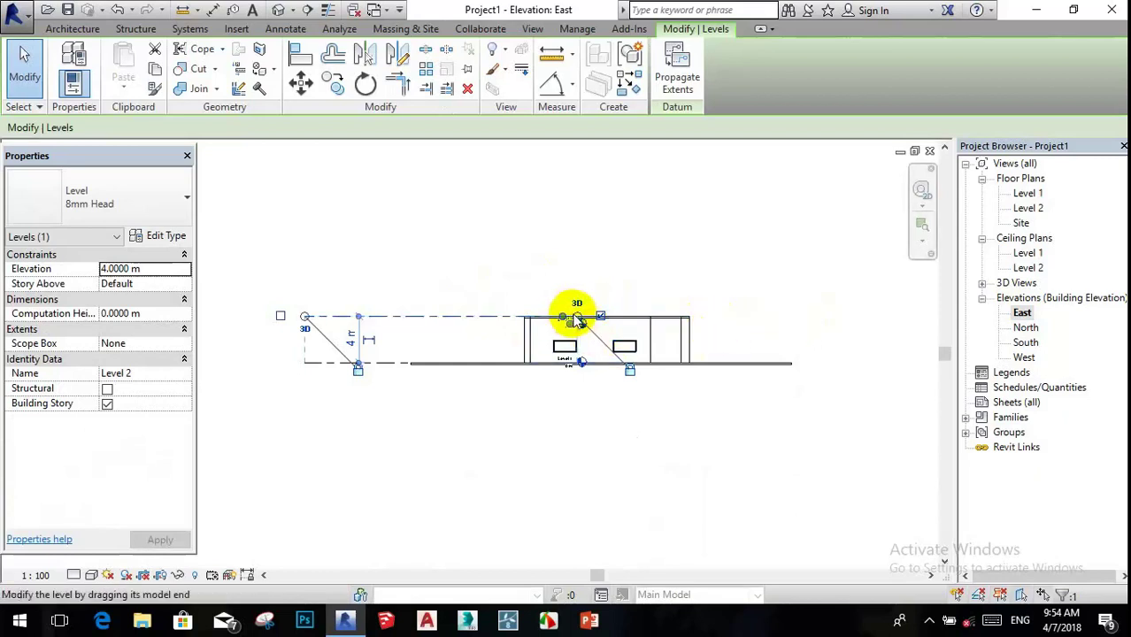
{"action": "key", "text": "Escape"}
{"action": "scroll", "coordinate": [576, 317], "scroll_direction": "up", "scroll_amount": 3}
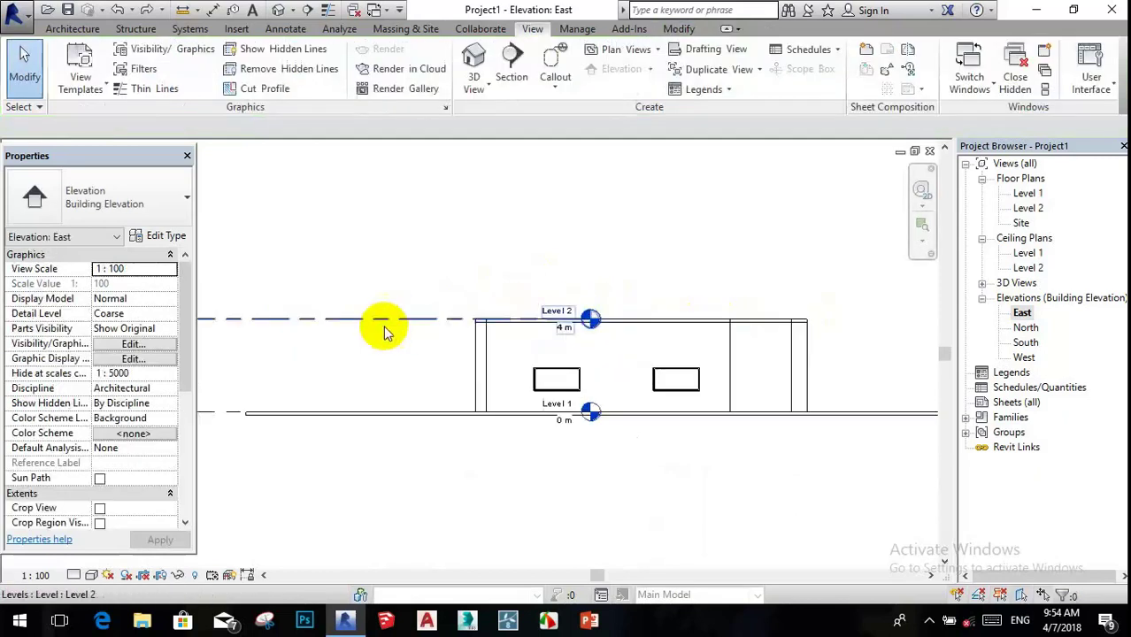
{"action": "left_click", "coordinate": [403, 319]}
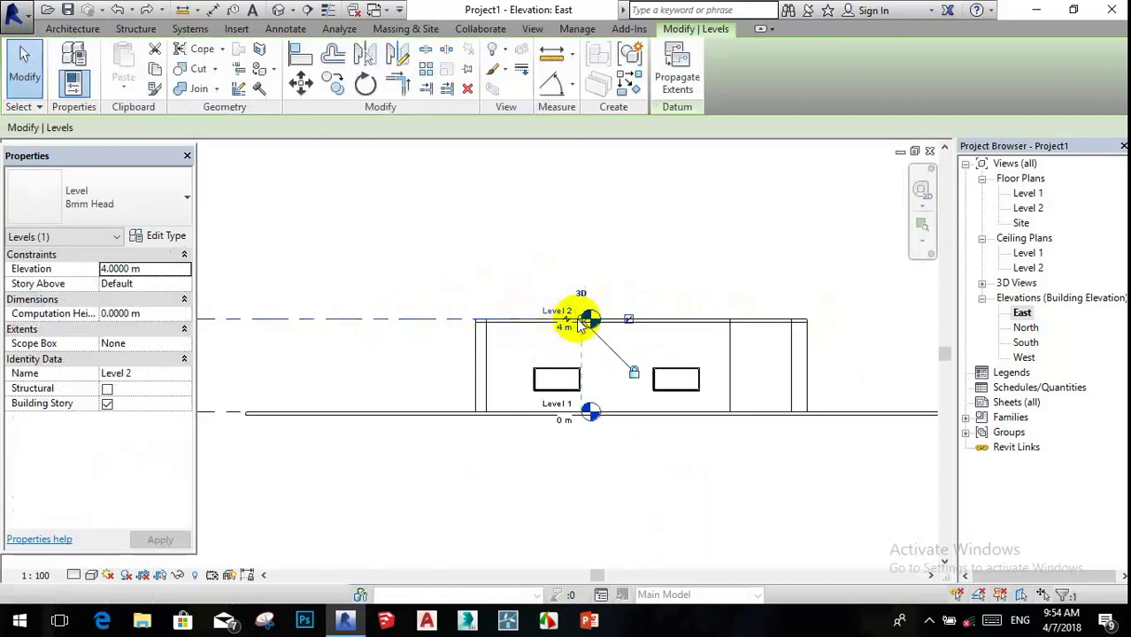
{"action": "left_click_drag", "start_coordinate": [583, 326], "coordinate": [908, 320]}
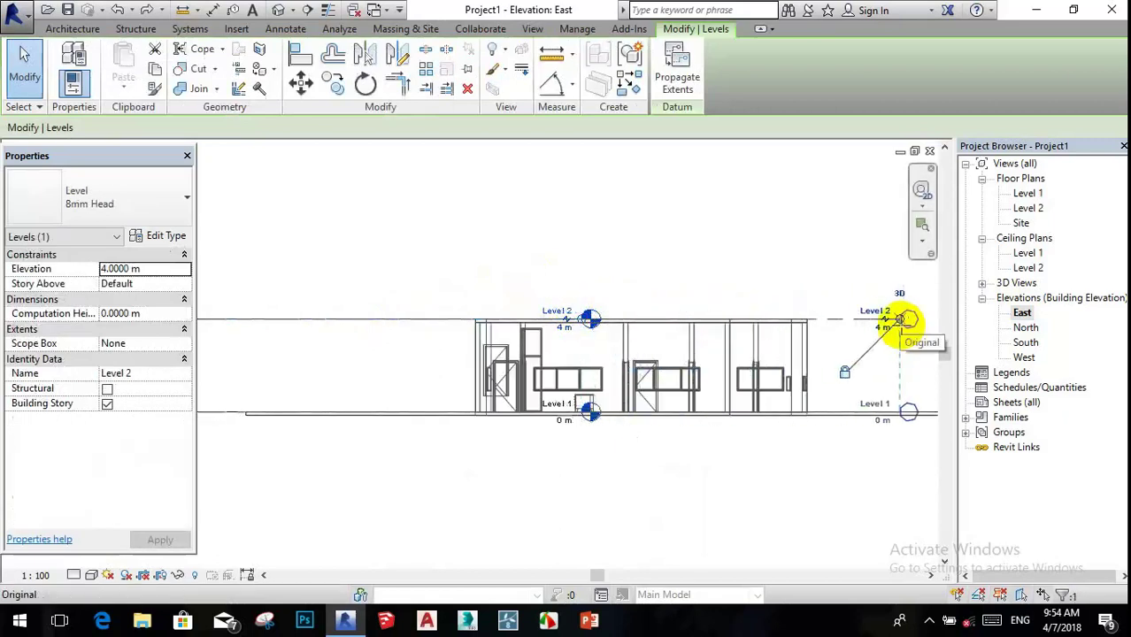
{"action": "key", "text": "Escape"}
{"action": "scroll", "coordinate": [859, 274], "scroll_direction": "up", "scroll_amount": 2}
{"action": "key", "text": "Escape"}
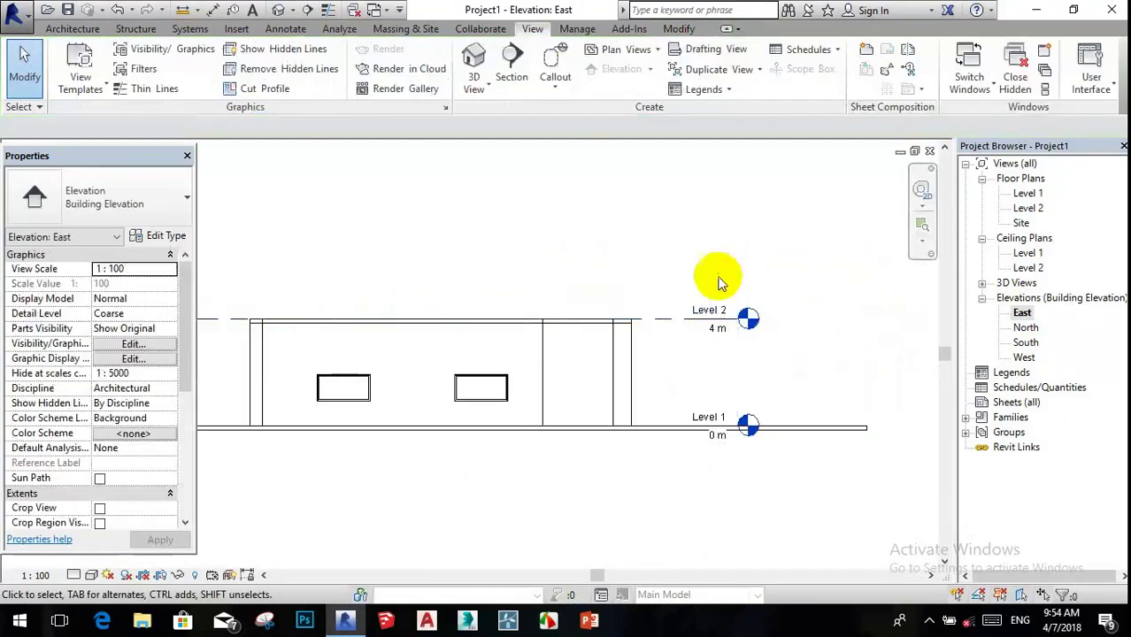
{"action": "scroll", "coordinate": [744, 278], "scroll_direction": "up", "scroll_amount": 2}
- Create Level 3 and Level 4 by picking lines with a 4.0000 m offset
{"action": "key", "text": "l"}
{"action": "key", "text": "l"}
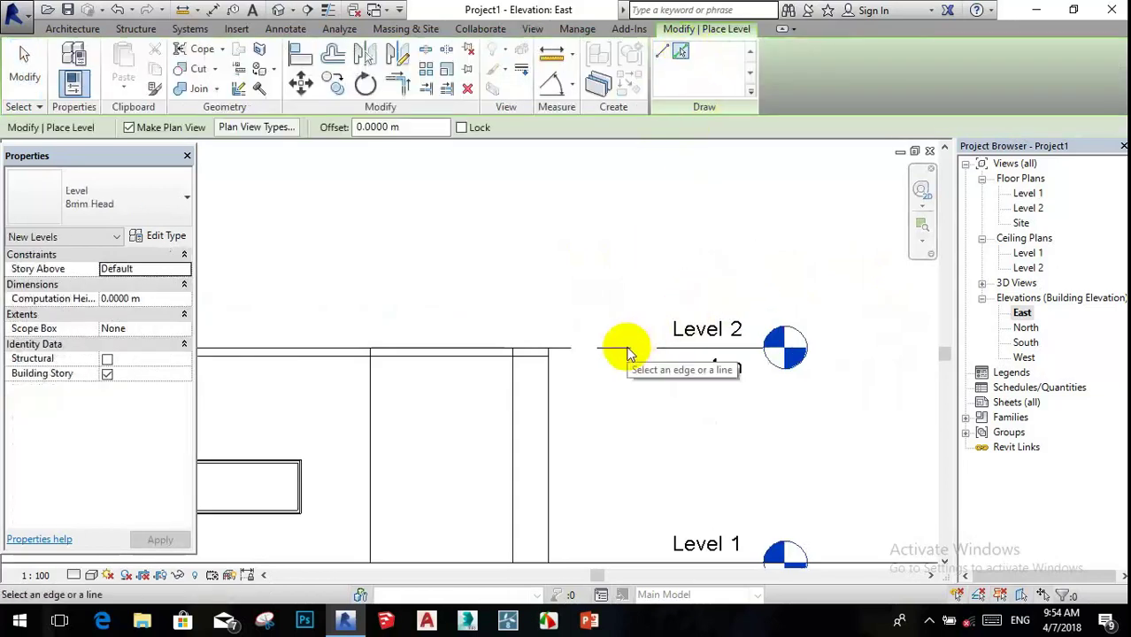
{"action": "scroll", "coordinate": [626, 354], "scroll_direction": "down", "scroll_amount": 2}
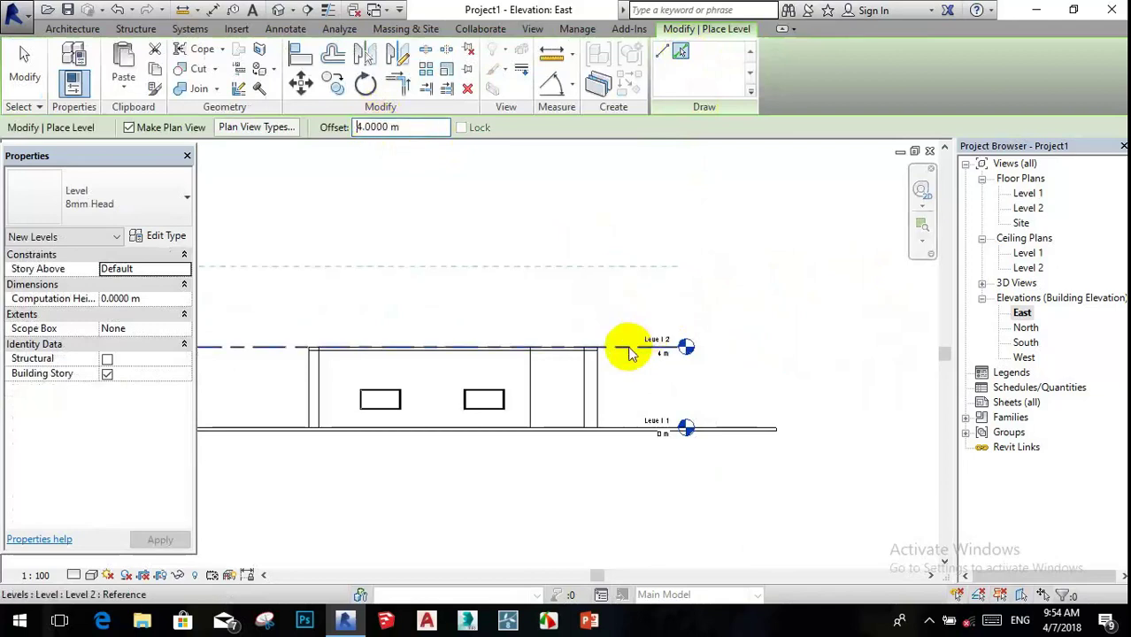
{"action": "left_click", "coordinate": [628, 354]}
{"action": "scroll", "coordinate": [619, 354], "scroll_direction": "down", "scroll_amount": 2}
{"action": "scroll", "coordinate": [619, 270], "scroll_direction": "up", "scroll_amount": 1}
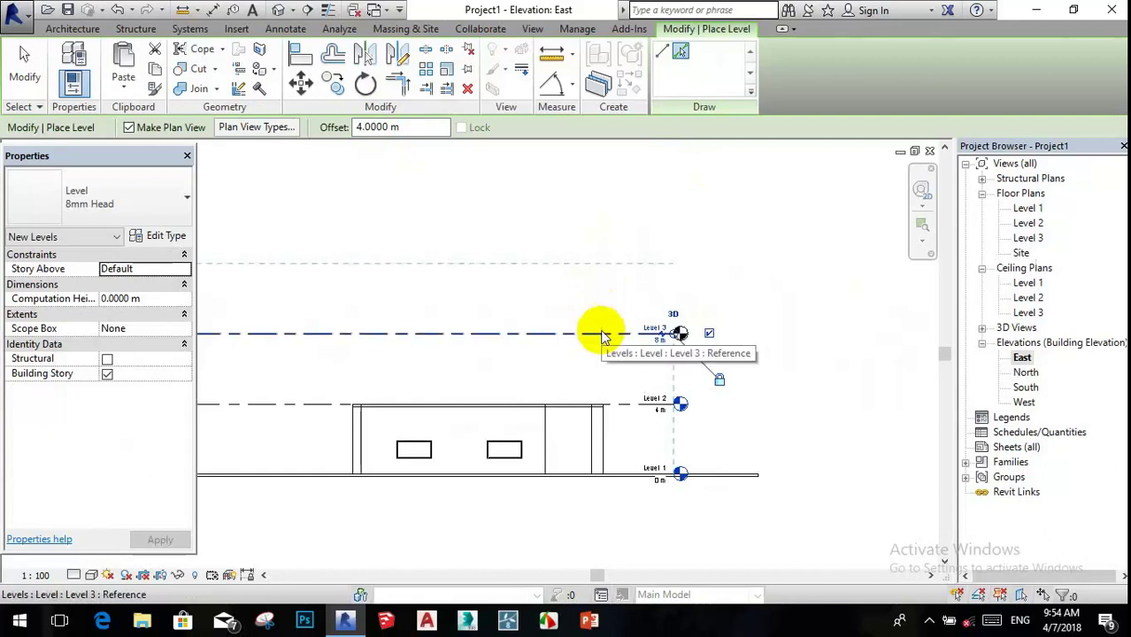
{"action": "left_click", "coordinate": [602, 336]}
{"action": "scroll", "coordinate": [599, 330], "scroll_direction": "down", "scroll_amount": 1}
{"action": "scroll", "coordinate": [599, 292], "scroll_direction": "down", "scroll_amount": 2}
{"action": "scroll", "coordinate": [602, 279], "scroll_direction": "down", "scroll_amount": 1}
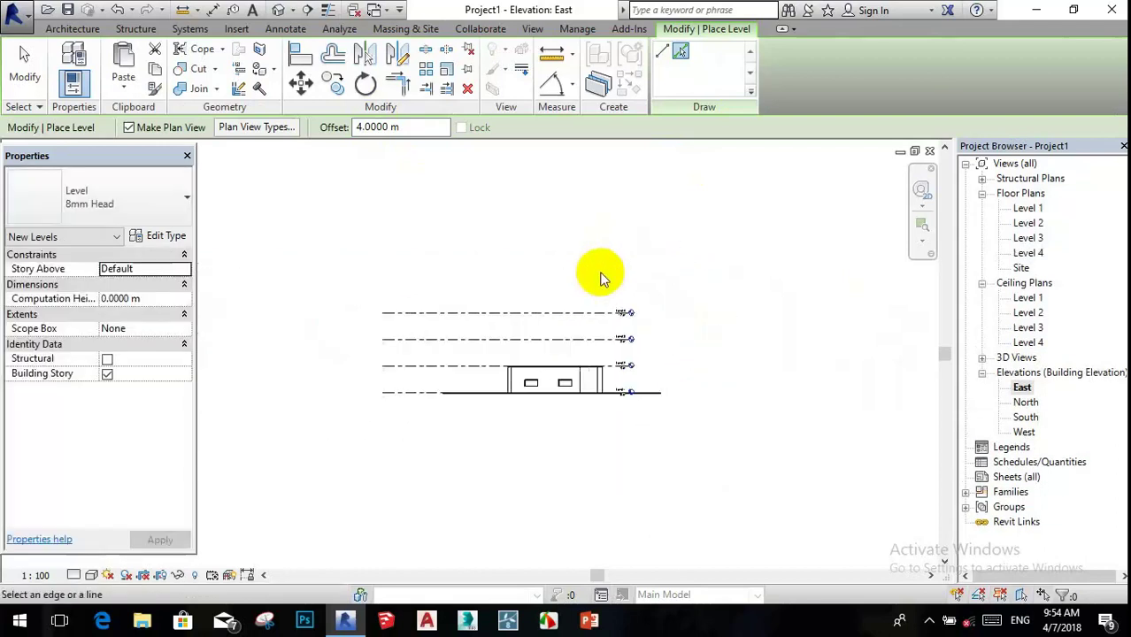
{"action": "scroll", "coordinate": [601, 278], "scroll_direction": "up", "scroll_amount": 1}
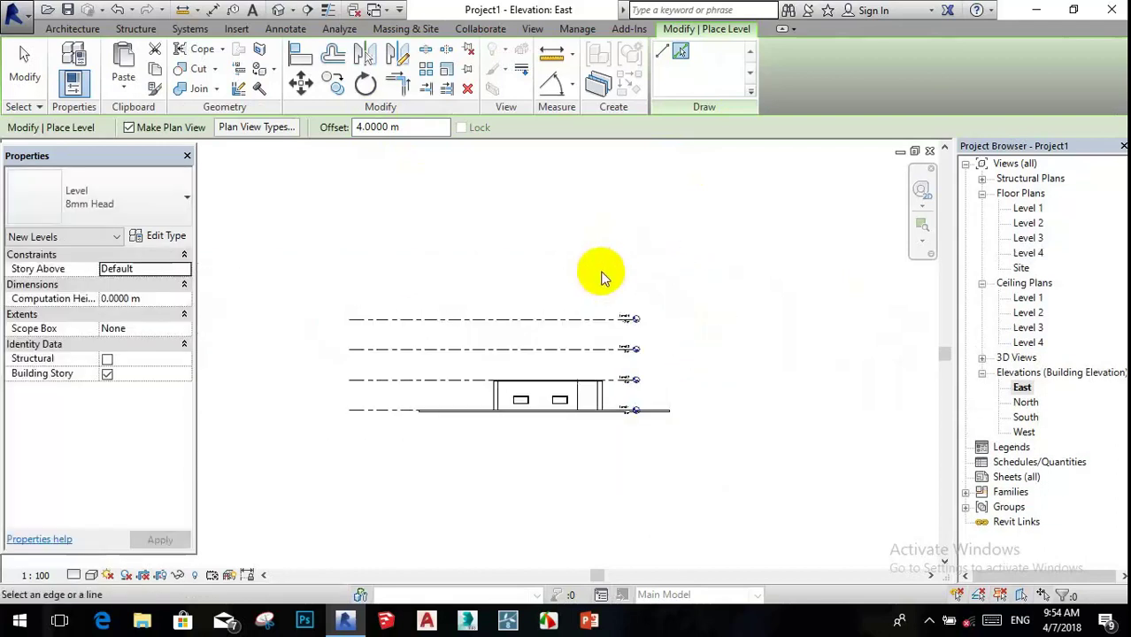
- In the Level 1 floor plan, select exterior and interior walls one by one
{"action": "double_click", "coordinate": [1029, 210]}
{"action": "scroll", "coordinate": [708, 284], "scroll_direction": "down", "scroll_amount": 2}
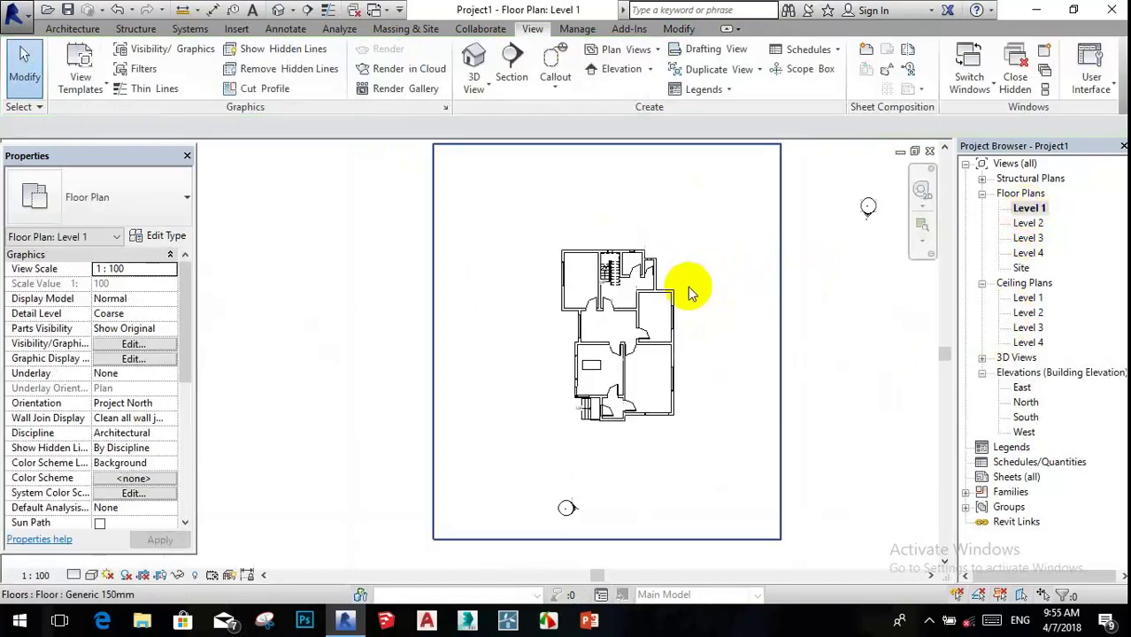
{"action": "scroll", "coordinate": [677, 297], "scroll_direction": "up", "scroll_amount": 1}
{"action": "scroll", "coordinate": [675, 301], "scroll_direction": "up", "scroll_amount": 2}
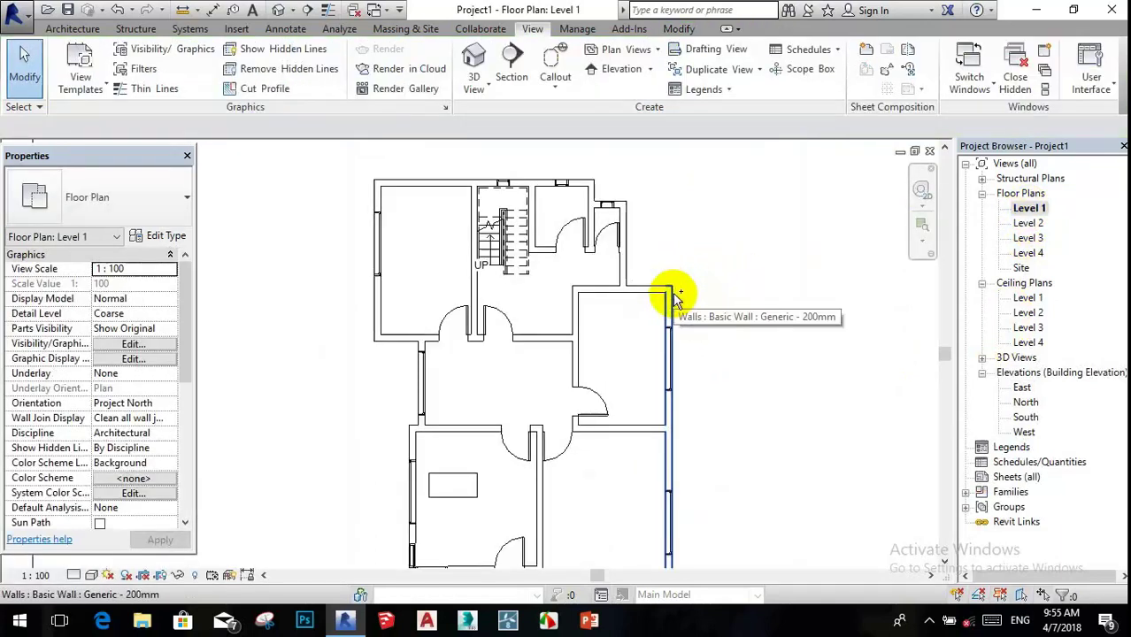
{"action": "scroll", "coordinate": [611, 266], "scroll_direction": "down", "scroll_amount": 2}
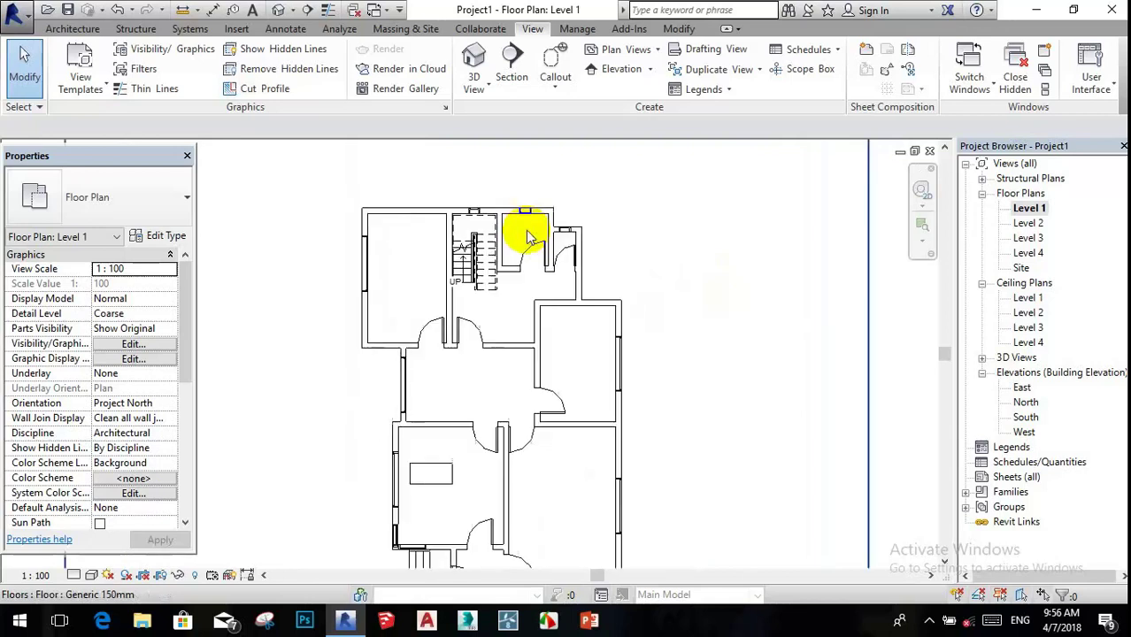
{"action": "scroll", "coordinate": [531, 237], "scroll_direction": "up", "scroll_amount": 2}
{"action": "left_click", "coordinate": [348, 211]}
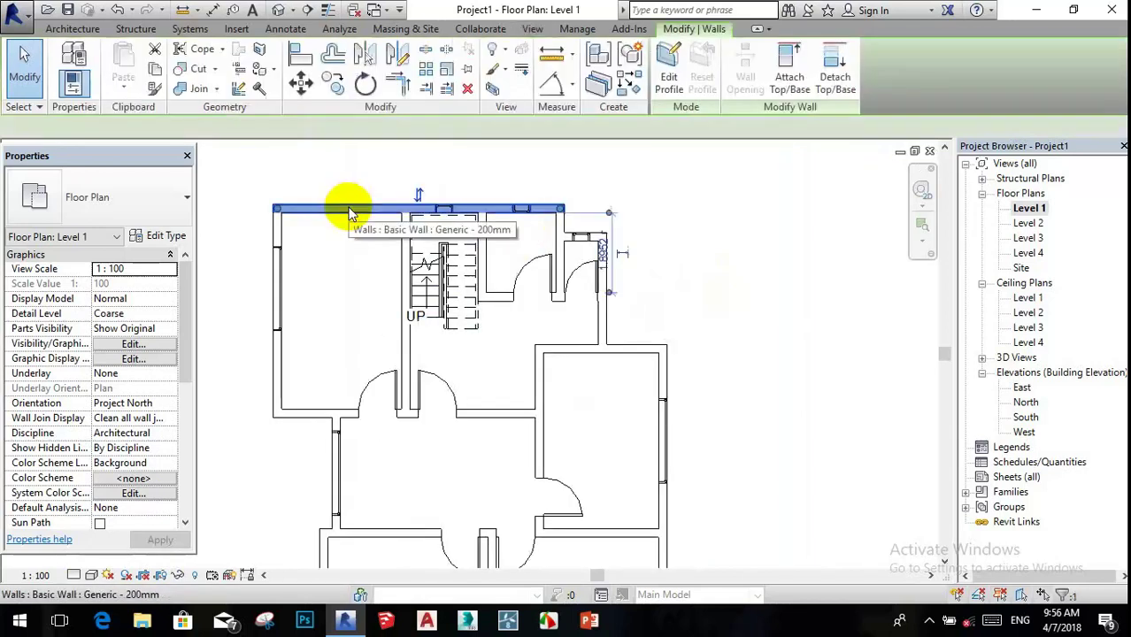
{"action": "scroll", "coordinate": [349, 211], "scroll_direction": "down", "scroll_amount": 2}
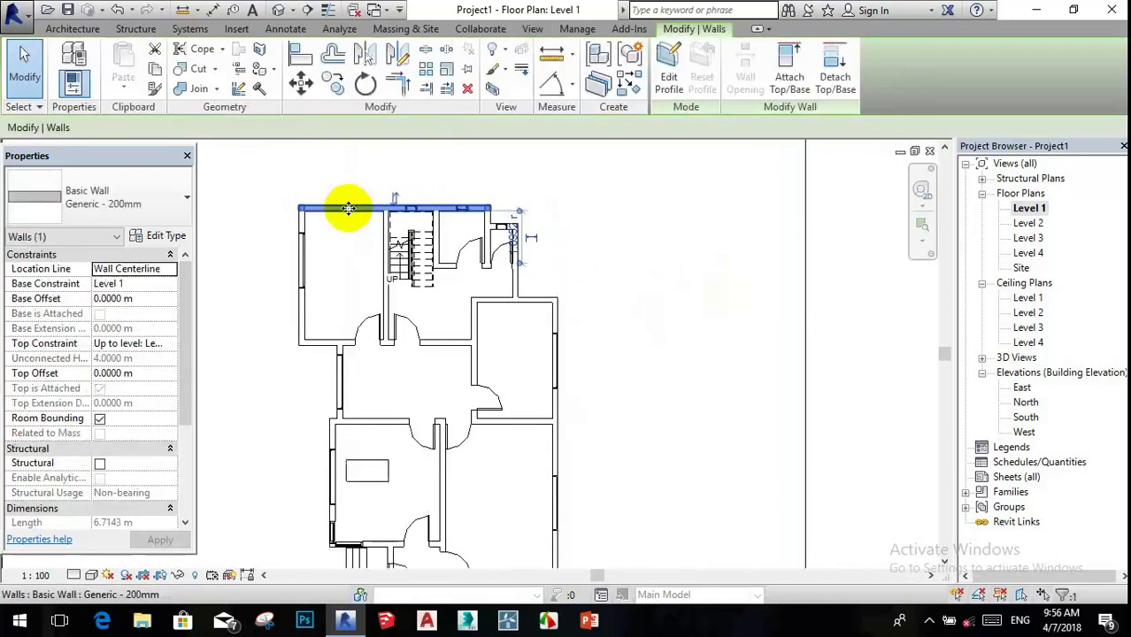
{"action": "scroll", "coordinate": [351, 216], "scroll_direction": "up", "scroll_amount": 3}
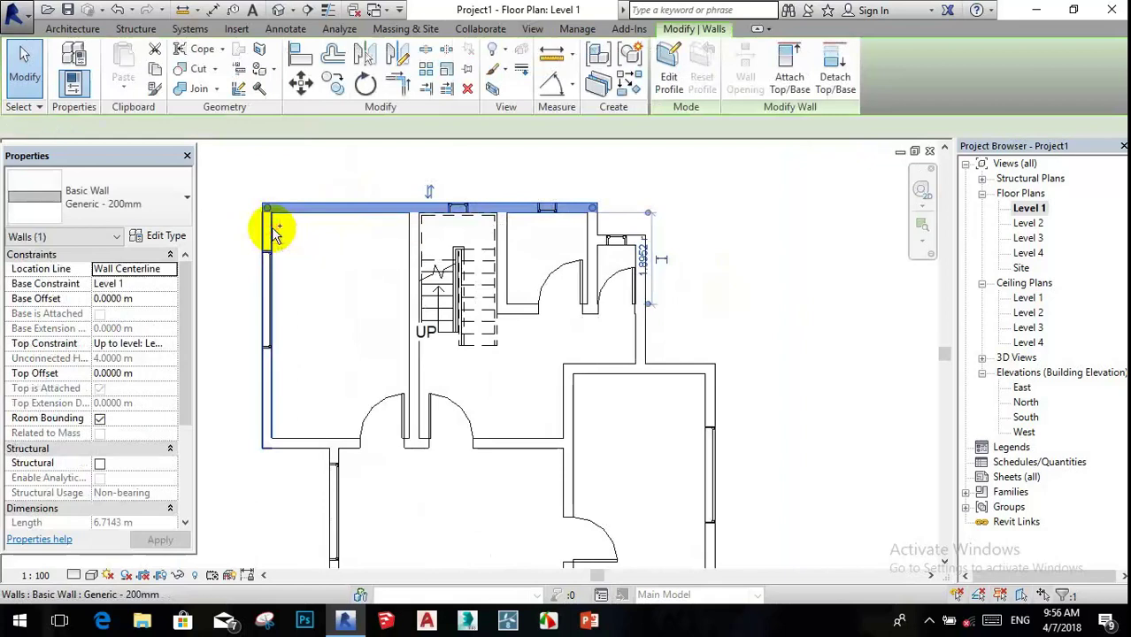
{"action": "left_click", "coordinate": [272, 232], "text": "ctrl"}
{"action": "scroll", "coordinate": [381, 308], "scroll_direction": "up", "scroll_amount": 2}
{"action": "left_click", "coordinate": [421, 288], "text": "ctrl"}
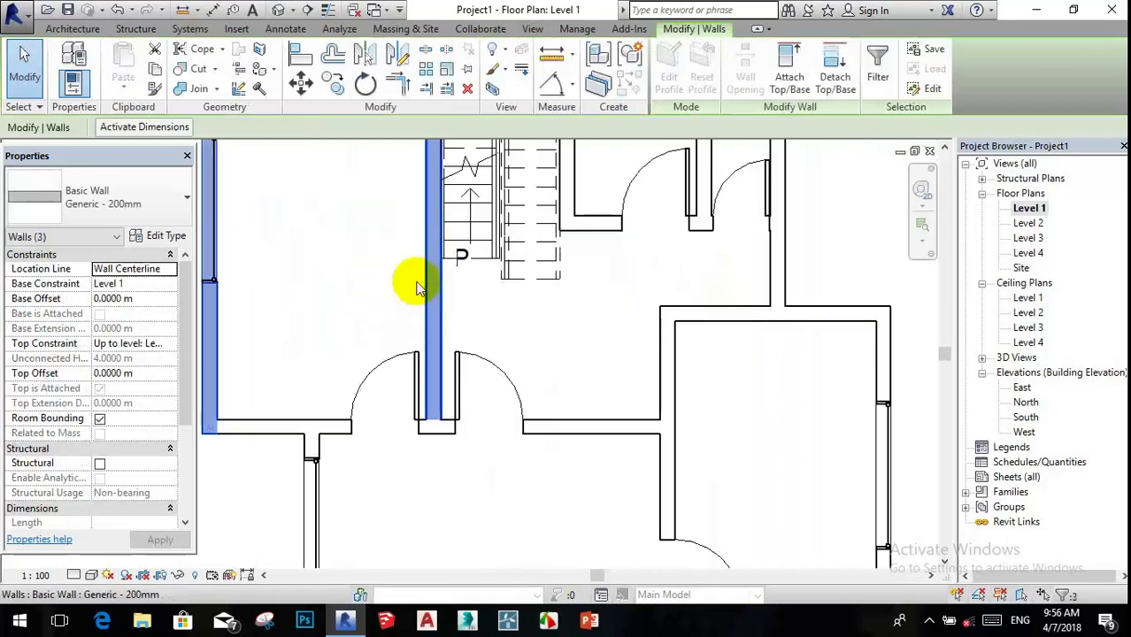
{"action": "scroll", "coordinate": [278, 328], "scroll_direction": "down", "scroll_amount": 2}
{"action": "scroll", "coordinate": [344, 336], "scroll_direction": "up", "scroll_amount": 2}
{"action": "left_click", "coordinate": [343, 338], "text": "ctrl"}
{"action": "scroll", "coordinate": [385, 313], "scroll_direction": "down", "scroll_amount": 2}
{"action": "scroll", "coordinate": [411, 377], "scroll_direction": "up", "scroll_amount": 2}
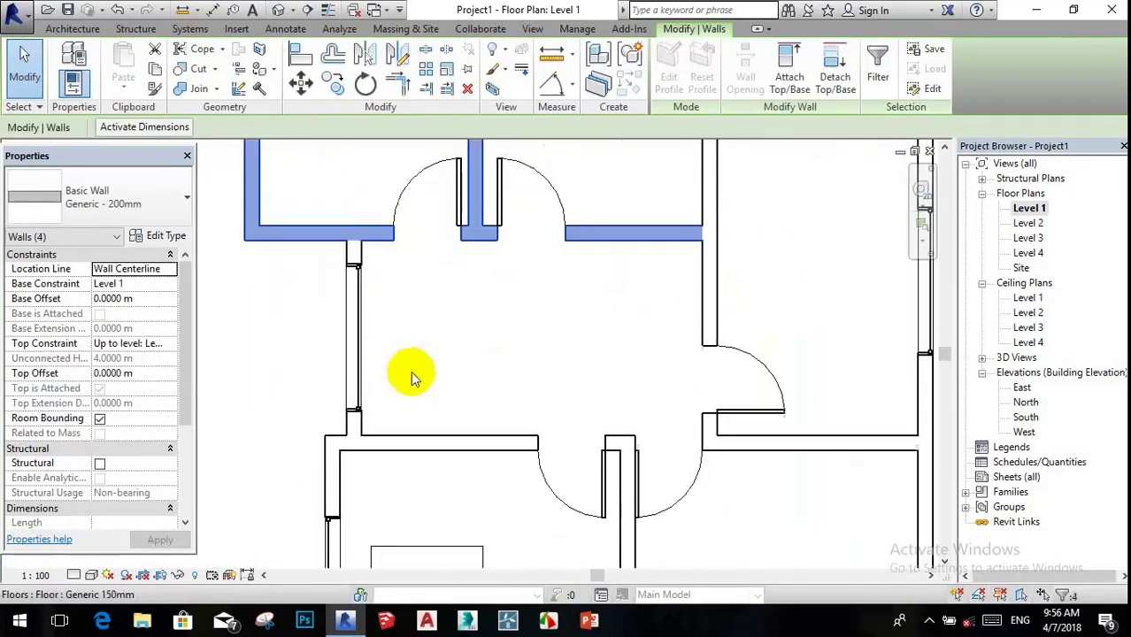
{"action": "left_click", "coordinate": [397, 432], "text": "ctrl"}
{"action": "scroll", "coordinate": [337, 429], "scroll_direction": "down", "scroll_amount": 2}
{"action": "scroll", "coordinate": [423, 372], "scroll_direction": "up", "scroll_amount": 2}
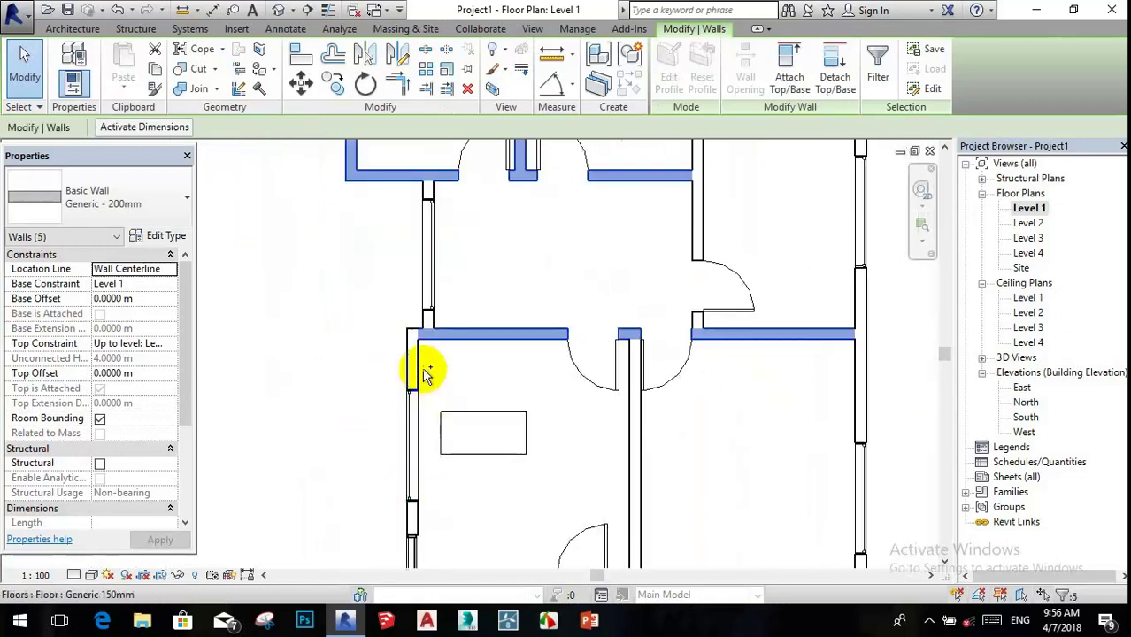
{"action": "left_click", "coordinate": [413, 367], "text": "ctrl"}
{"action": "scroll", "coordinate": [433, 371], "scroll_direction": "down", "scroll_amount": 2}
{"action": "scroll", "coordinate": [443, 374], "scroll_direction": "up", "scroll_amount": 2}
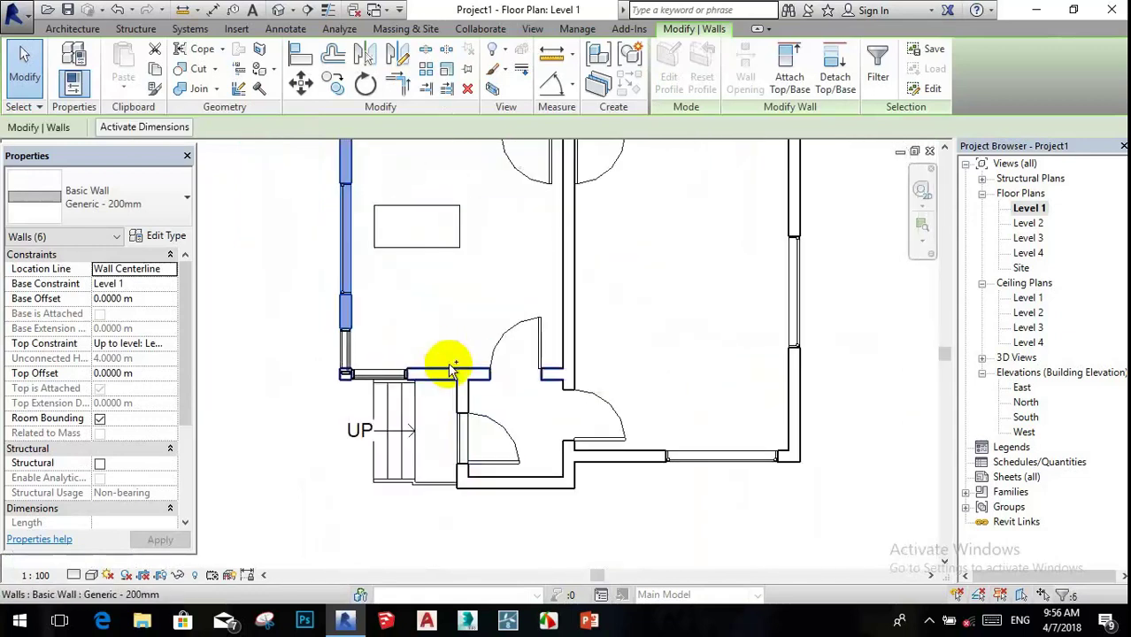
{"action": "left_click", "coordinate": [451, 370], "text": "ctrl"}
{"action": "scroll", "coordinate": [518, 341], "scroll_direction": "down", "scroll_amount": 2}
{"action": "scroll", "coordinate": [445, 316], "scroll_direction": "up", "scroll_amount": 2}
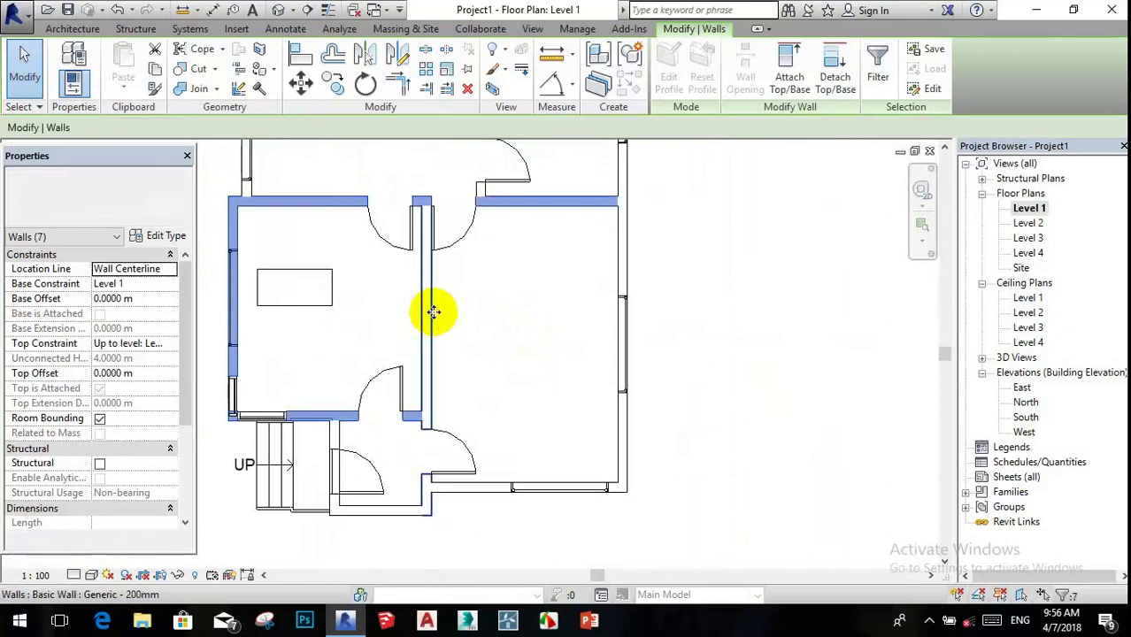
{"action": "left_click", "coordinate": [432, 312], "text": "ctrl"}
{"action": "scroll", "coordinate": [447, 314], "scroll_direction": "down", "scroll_amount": 1}
{"action": "scroll", "coordinate": [456, 265], "scroll_direction": "down", "scroll_amount": 1}
{"action": "scroll", "coordinate": [470, 213], "scroll_direction": "up", "scroll_amount": 1}
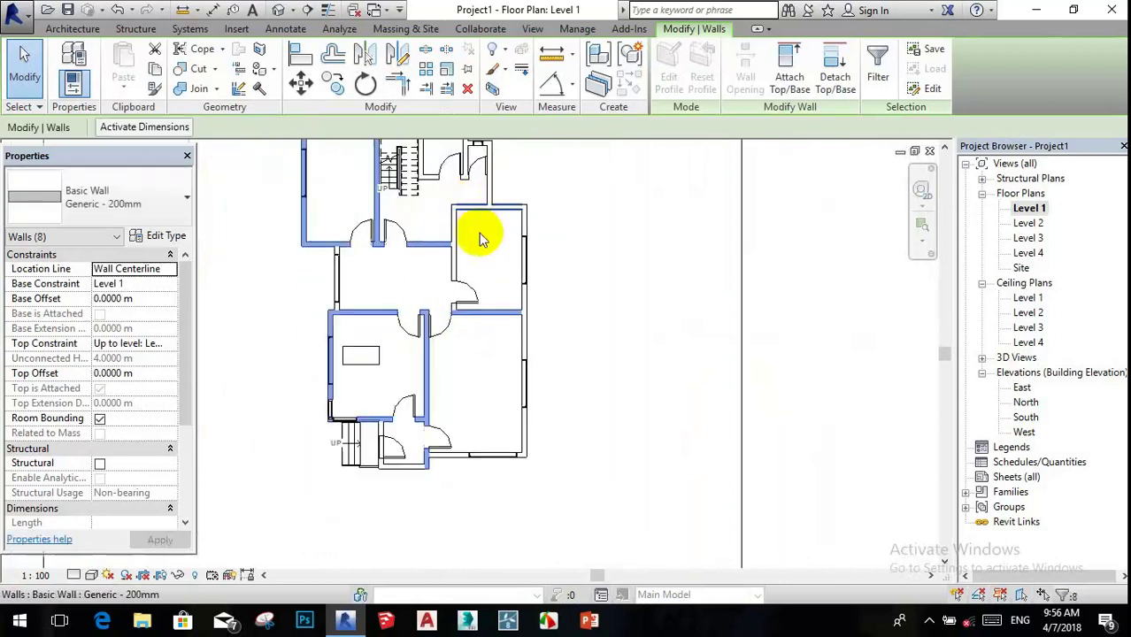
{"action": "scroll", "coordinate": [479, 239], "scroll_direction": "up", "scroll_amount": 2}
{"action": "scroll", "coordinate": [474, 248], "scroll_direction": "down", "scroll_amount": 2}
{"action": "scroll", "coordinate": [462, 190], "scroll_direction": "up", "scroll_amount": 2}
{"action": "scroll", "coordinate": [487, 255], "scroll_direction": "down", "scroll_amount": 2}
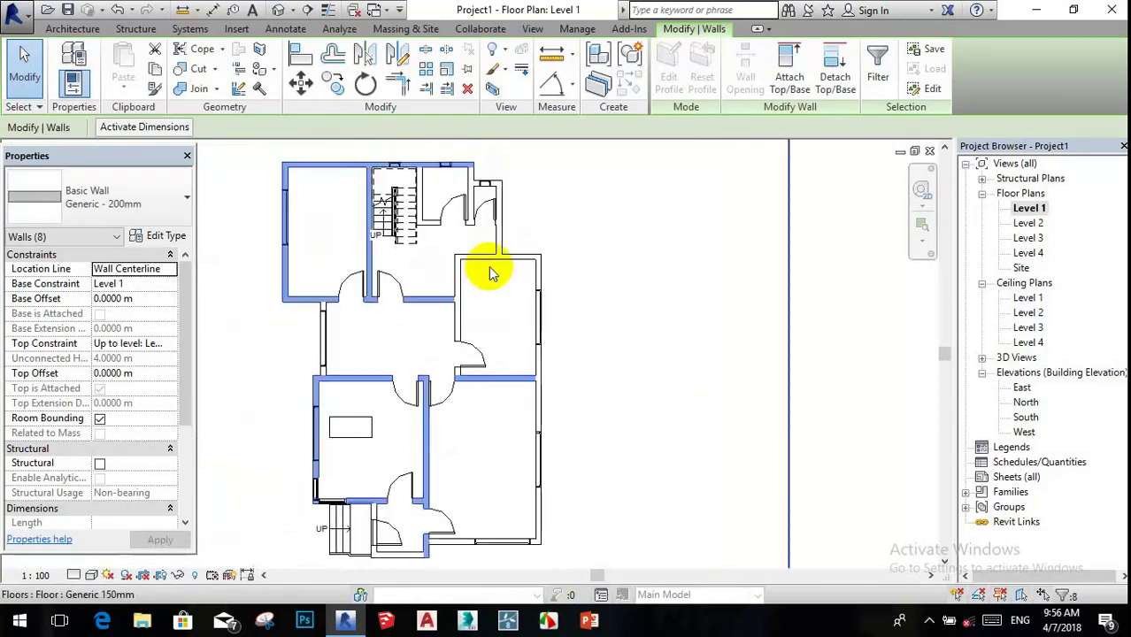
{"action": "scroll", "coordinate": [481, 256], "scroll_direction": "down", "scroll_amount": 1}
{"action": "scroll", "coordinate": [491, 213], "scroll_direction": "up", "scroll_amount": 3}
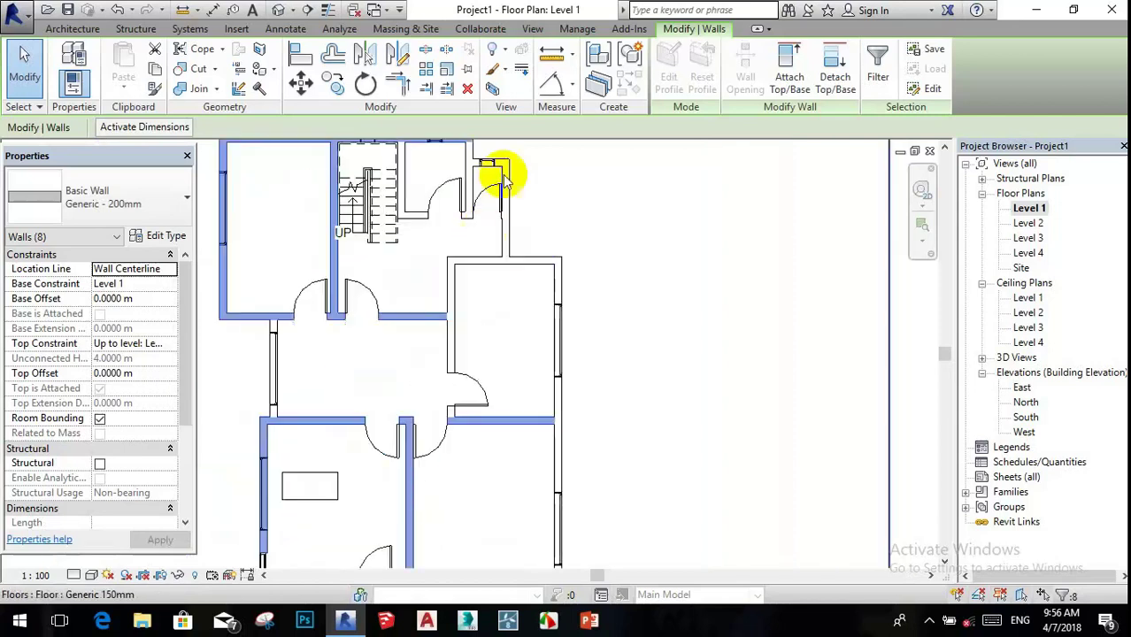
{"action": "scroll", "coordinate": [518, 248], "scroll_direction": "down", "scroll_amount": 3}
{"action": "scroll", "coordinate": [496, 221], "scroll_direction": "up", "scroll_amount": 3}
{"action": "scroll", "coordinate": [480, 248], "scroll_direction": "up", "scroll_amount": 1}
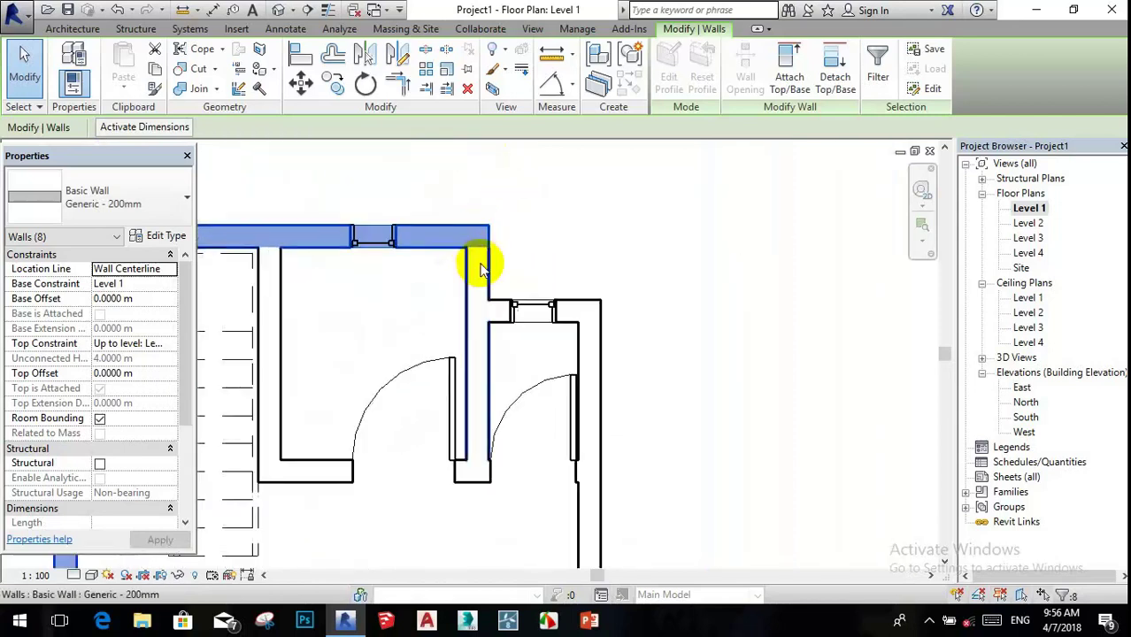
{"action": "scroll", "coordinate": [480, 273], "scroll_direction": "down", "scroll_amount": 1}
{"action": "scroll", "coordinate": [479, 279], "scroll_direction": "up", "scroll_amount": 1}
{"action": "scroll", "coordinate": [568, 281], "scroll_direction": "down", "scroll_amount": 3}
- Select the whole chain of connected walls with a Tab-click on the top wall
{"action": "left_click", "coordinate": [567, 281]}
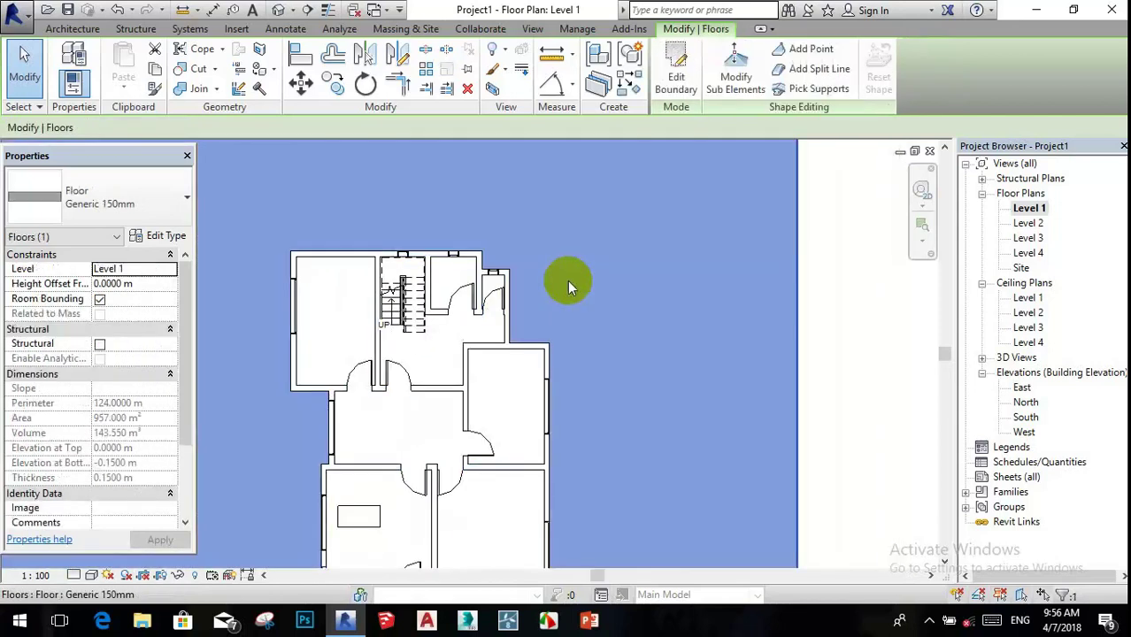
{"action": "scroll", "coordinate": [531, 344], "scroll_direction": "up", "scroll_amount": 3}
{"action": "left_click", "coordinate": [536, 337]}
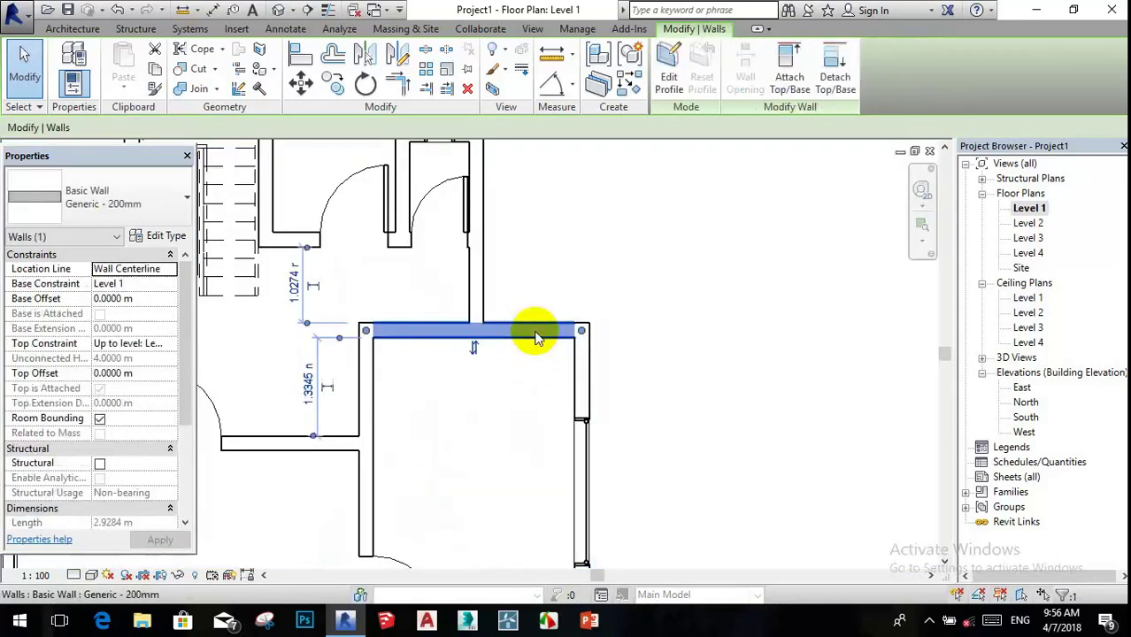
{"action": "key", "text": "Tab"}
{"action": "left_click", "coordinate": [536, 331]}
{"action": "scroll", "coordinate": [525, 305], "scroll_direction": "down", "scroll_amount": 3}
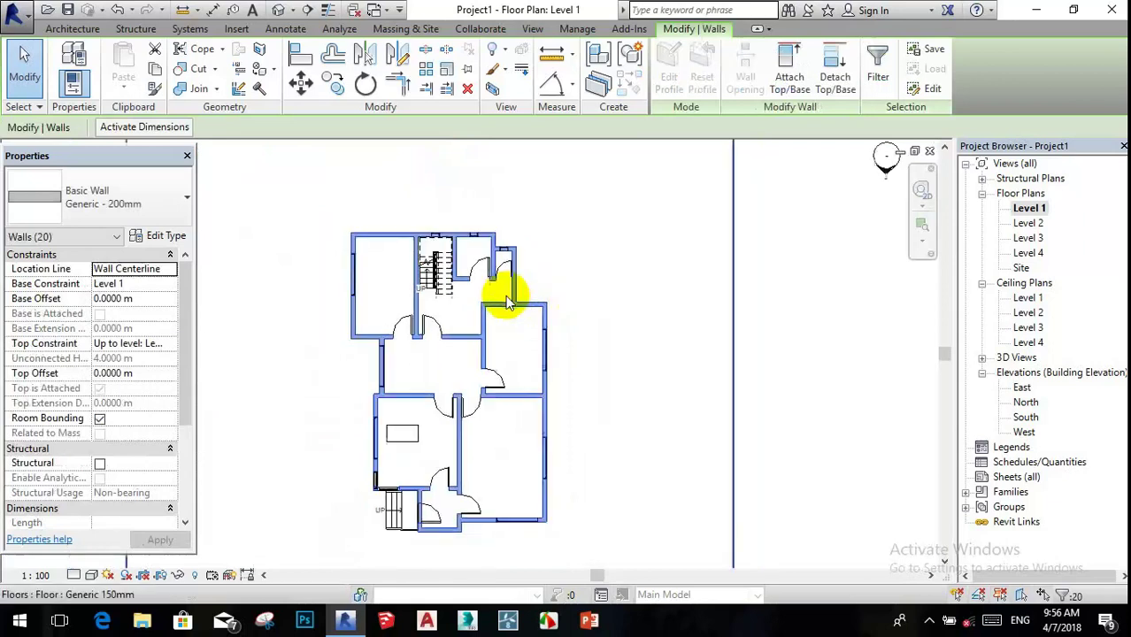
{"action": "scroll", "coordinate": [505, 298], "scroll_direction": "up", "scroll_amount": 1}
{"action": "scroll", "coordinate": [493, 310], "scroll_direction": "down", "scroll_amount": 2}
{"action": "scroll", "coordinate": [488, 296], "scroll_direction": "up", "scroll_amount": 3}
{"action": "scroll", "coordinate": [404, 252], "scroll_direction": "up", "scroll_amount": 2}
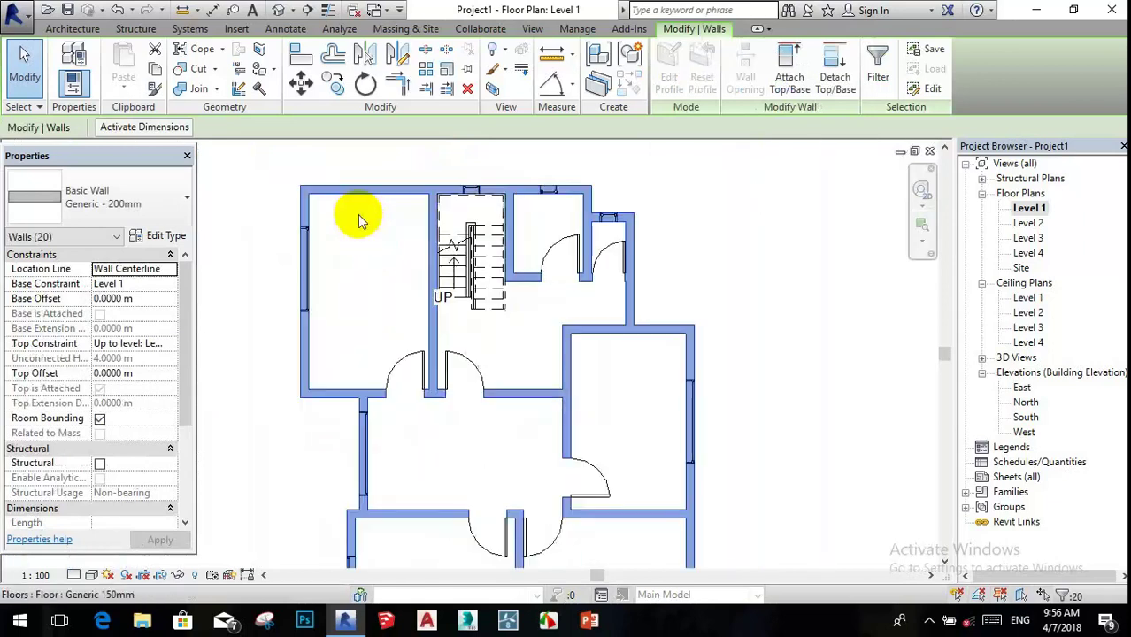
{"action": "scroll", "coordinate": [372, 226], "scroll_direction": "down", "scroll_amount": 3}
{"action": "scroll", "coordinate": [371, 217], "scroll_direction": "up", "scroll_amount": 3}
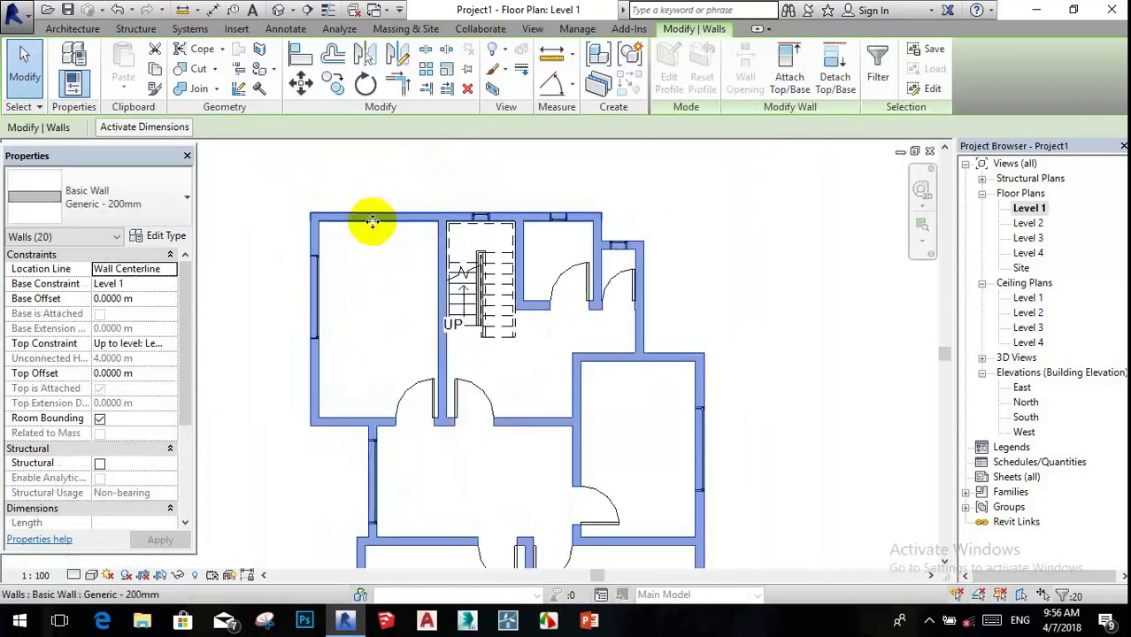
- Copy the walls and paste them aligned to selected levels Level 2 and Level 3
{"action": "left_click", "coordinate": [158, 71]}
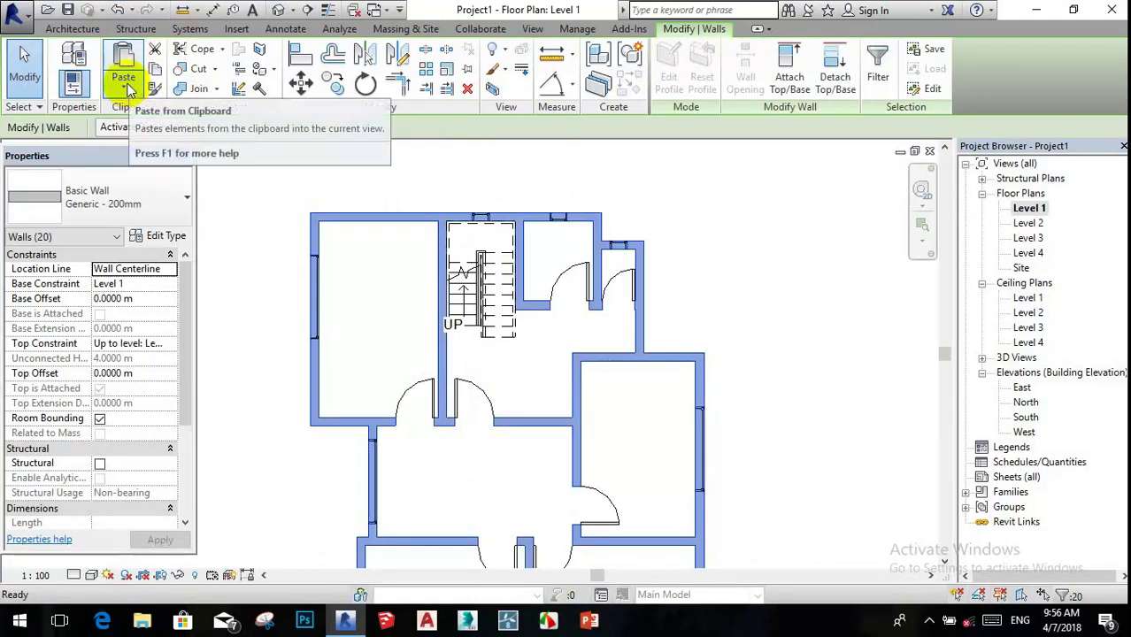
{"action": "left_click", "coordinate": [125, 91]}
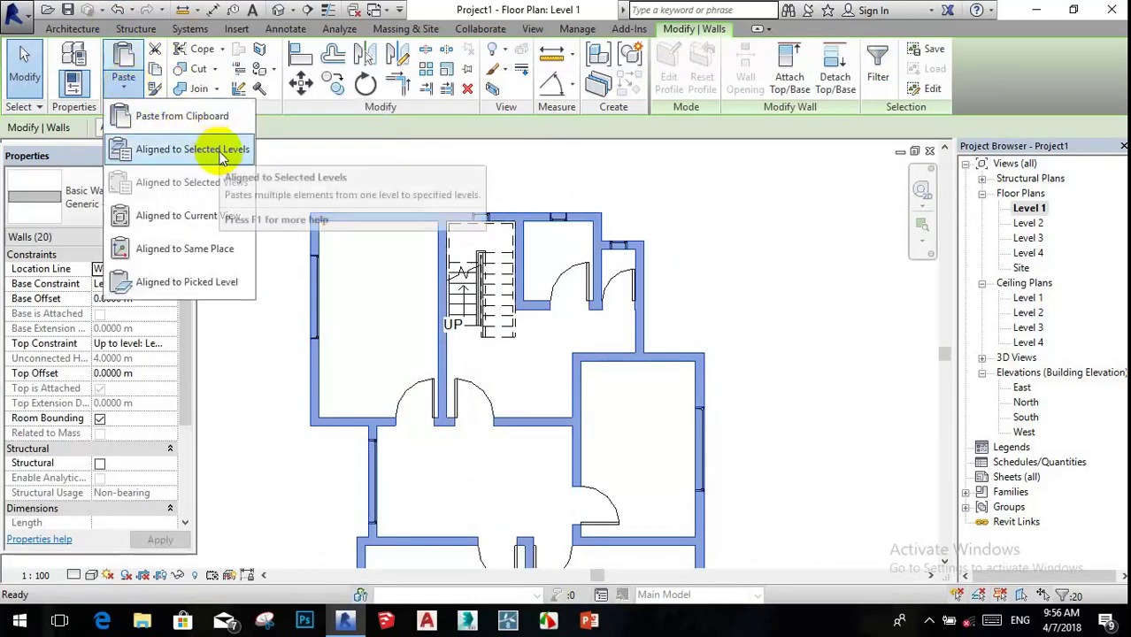
{"action": "left_click", "coordinate": [222, 151]}
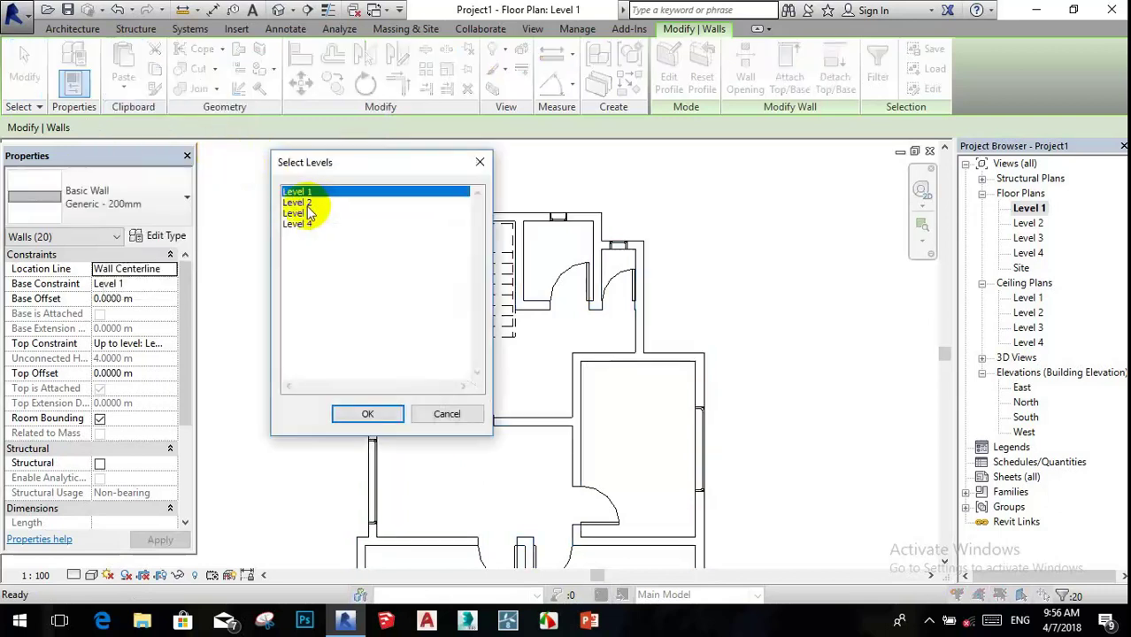
{"action": "left_click", "coordinate": [301, 203]}
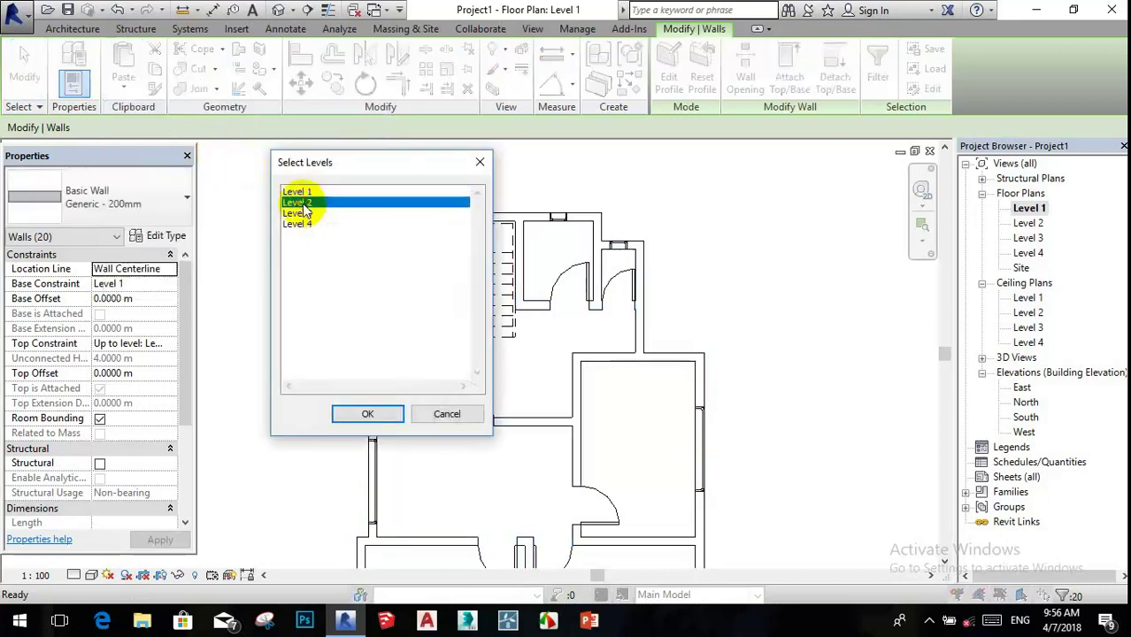
{"action": "left_click", "coordinate": [303, 214], "text": "ctrl"}
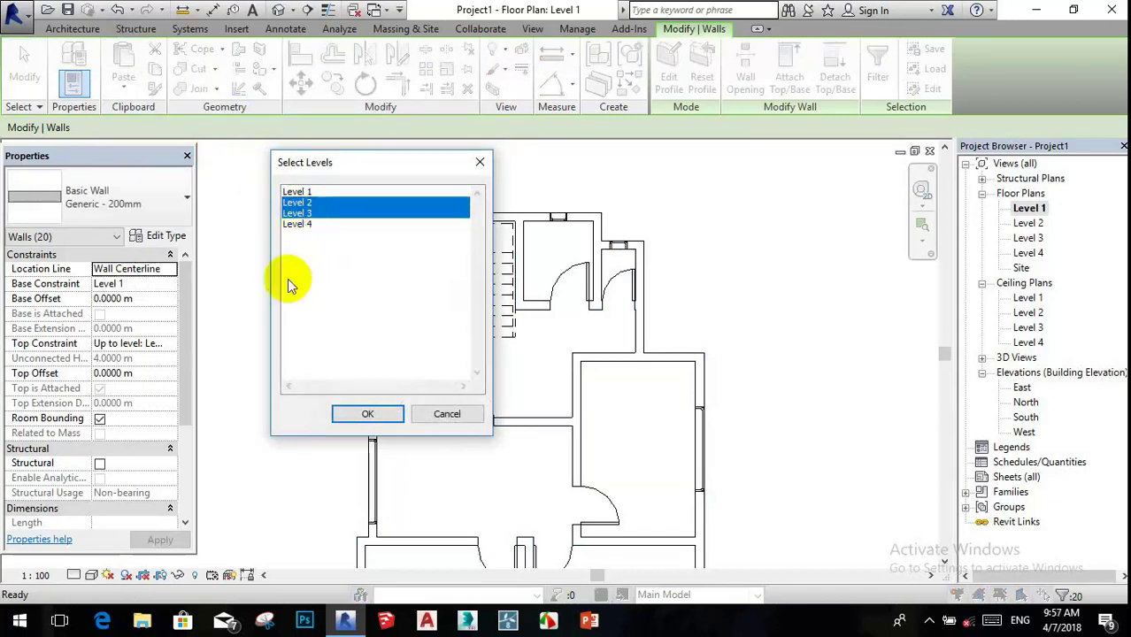
{"action": "left_click", "coordinate": [363, 412]}
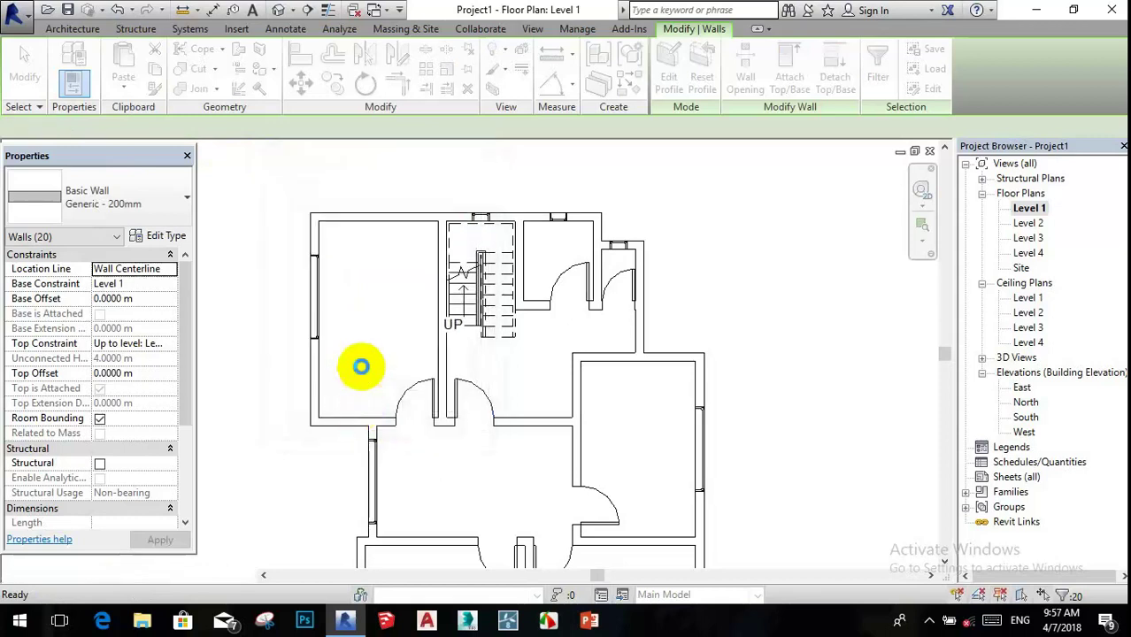
- Clear the wall selection and zoom around the plan to locate the stair
{"action": "scroll", "coordinate": [329, 304], "scroll_direction": "down", "scroll_amount": 1}
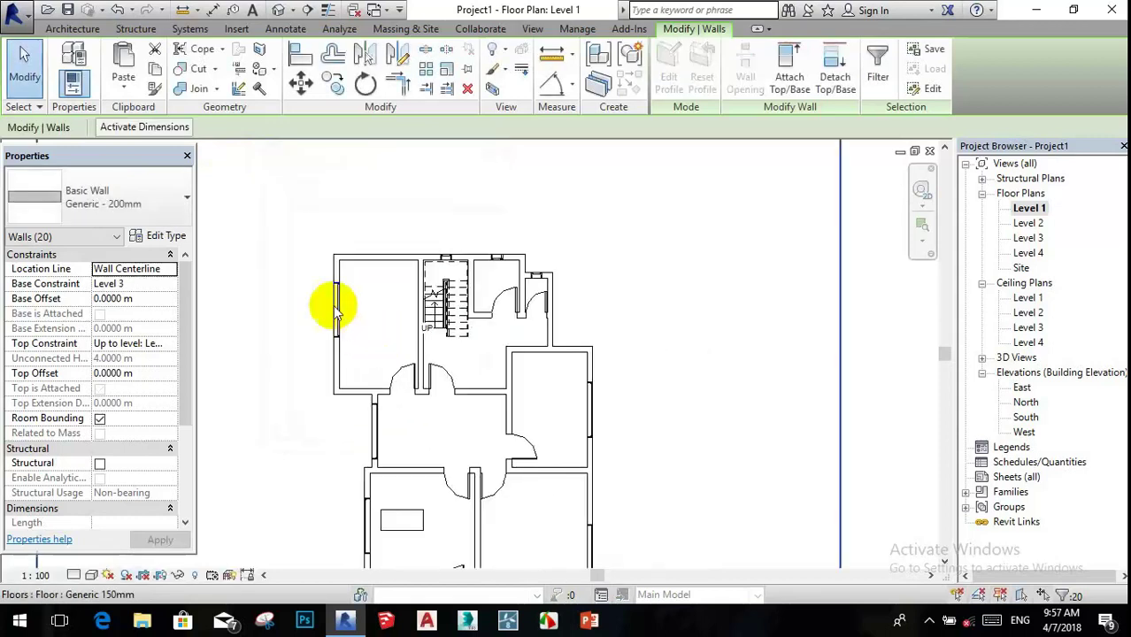
{"action": "scroll", "coordinate": [336, 310], "scroll_direction": "up", "scroll_amount": 2}
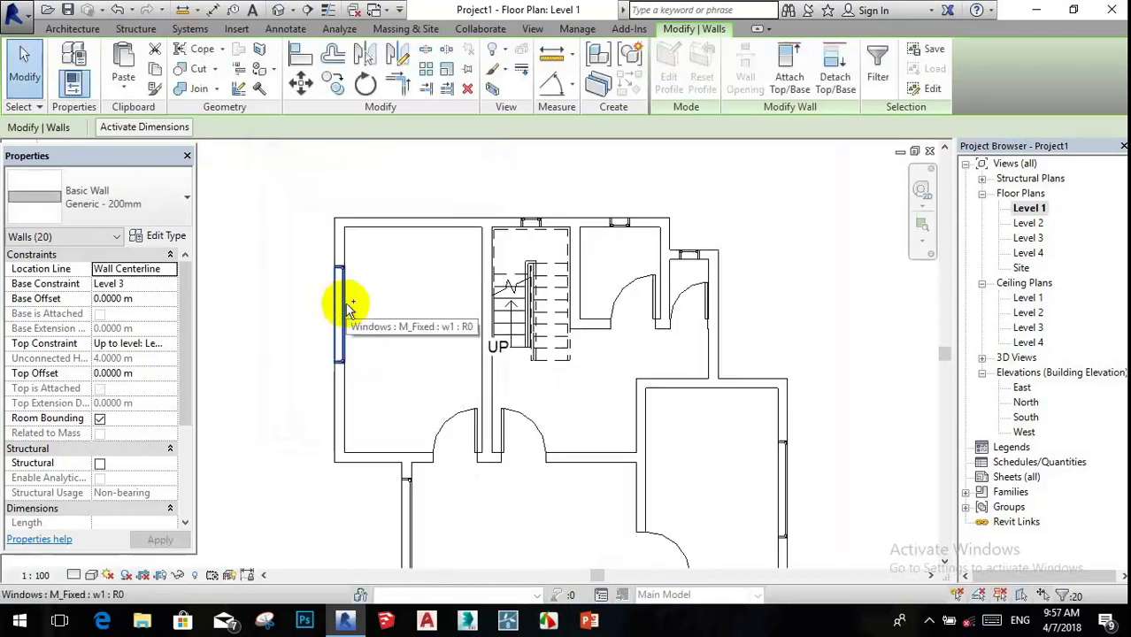
{"action": "key", "text": "Escape"}
{"action": "scroll", "coordinate": [430, 211], "scroll_direction": "down", "scroll_amount": 1}
{"action": "scroll", "coordinate": [397, 227], "scroll_direction": "up", "scroll_amount": 1}
{"action": "scroll", "coordinate": [371, 252], "scroll_direction": "up", "scroll_amount": 1}
{"action": "scroll", "coordinate": [376, 266], "scroll_direction": "up", "scroll_amount": 1}
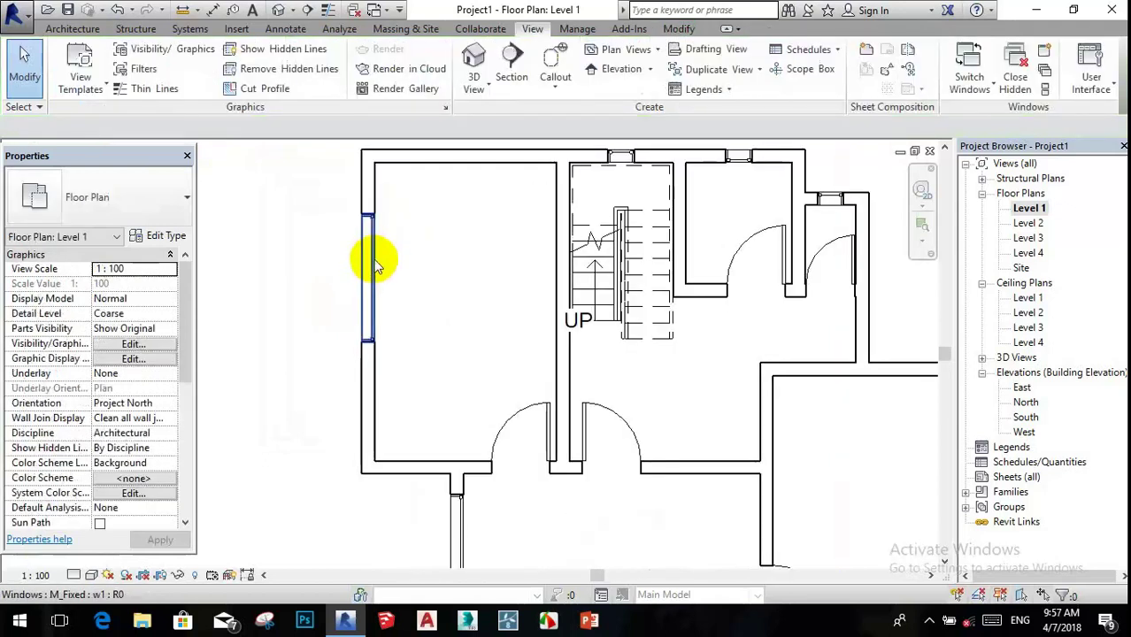
{"action": "scroll", "coordinate": [375, 265], "scroll_direction": "down", "scroll_amount": 2}
{"action": "scroll", "coordinate": [389, 228], "scroll_direction": "up", "scroll_amount": 1}
{"action": "scroll", "coordinate": [399, 215], "scroll_direction": "down", "scroll_amount": 1}
{"action": "scroll", "coordinate": [403, 189], "scroll_direction": "up", "scroll_amount": 2}
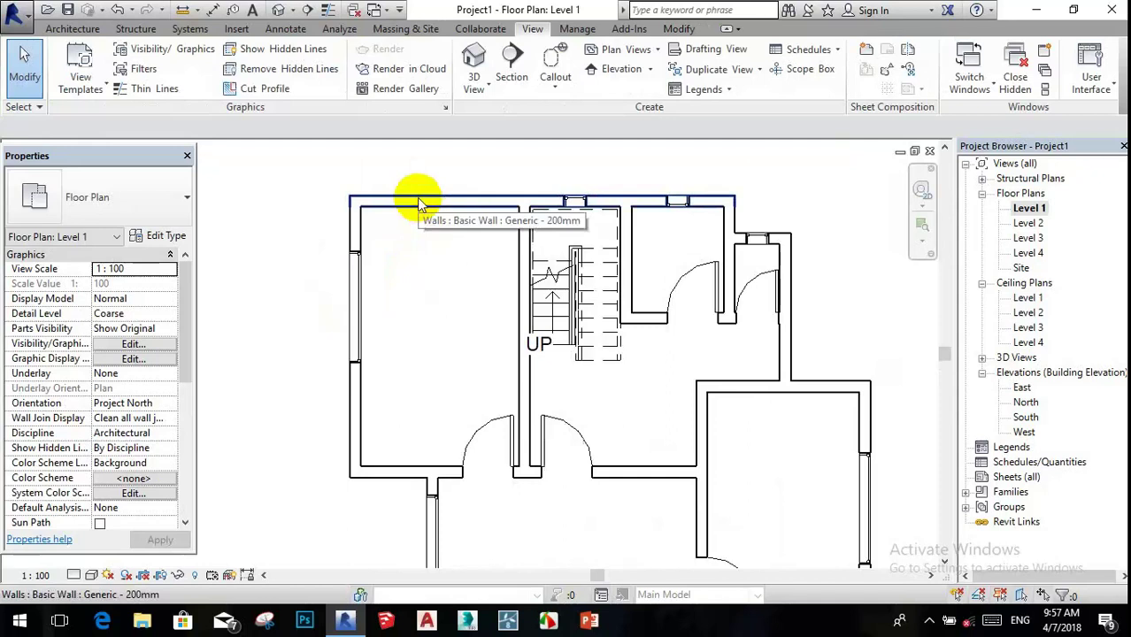
{"action": "scroll", "coordinate": [438, 172], "scroll_direction": "down", "scroll_amount": 2}
{"action": "scroll", "coordinate": [417, 225], "scroll_direction": "up", "scroll_amount": 3}
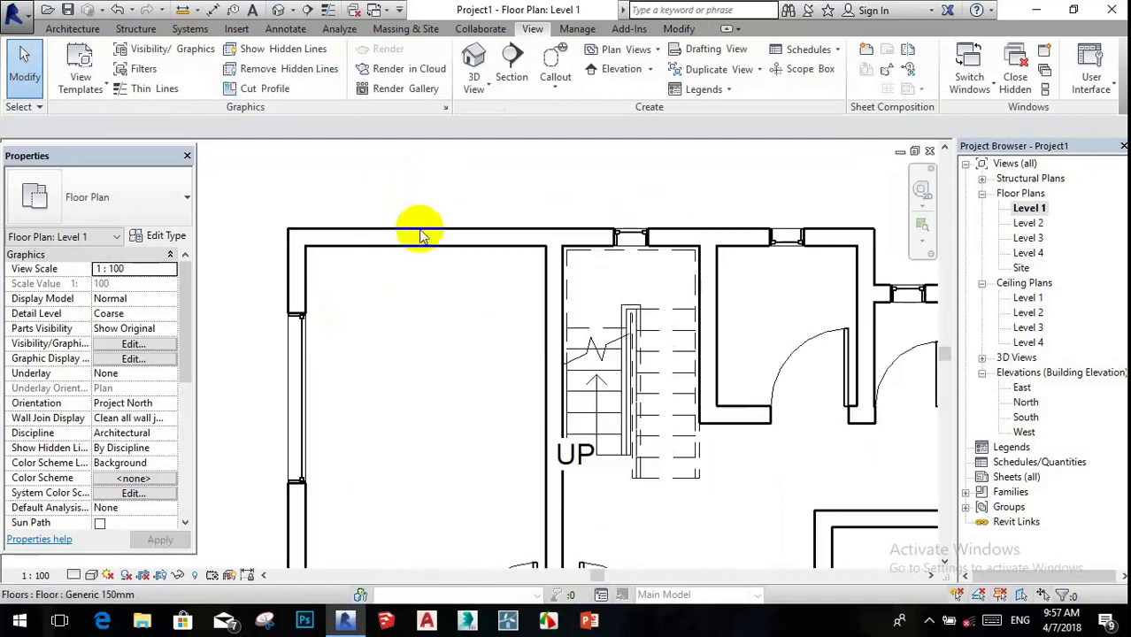
{"action": "scroll", "coordinate": [419, 239], "scroll_direction": "down", "scroll_amount": 1}
{"action": "scroll", "coordinate": [419, 239], "scroll_direction": "down", "scroll_amount": 1}
{"action": "scroll", "coordinate": [420, 239], "scroll_direction": "up", "scroll_amount": 1}
{"action": "scroll", "coordinate": [419, 240], "scroll_direction": "down", "scroll_amount": 2}
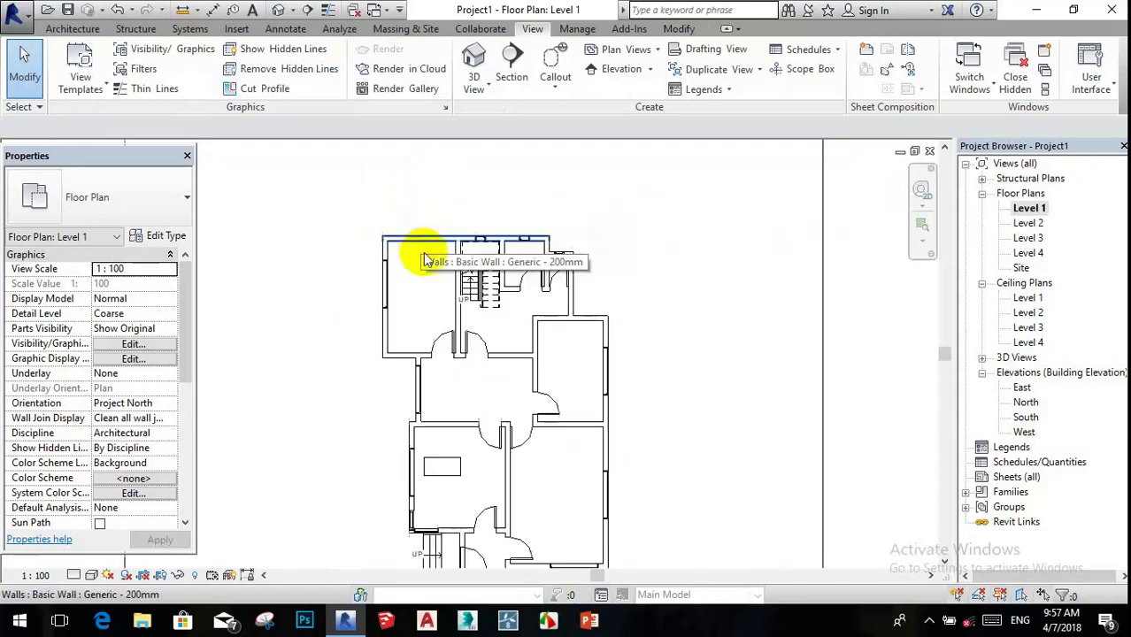
{"action": "scroll", "coordinate": [424, 277], "scroll_direction": "up", "scroll_amount": 2}
{"action": "scroll", "coordinate": [429, 278], "scroll_direction": "down", "scroll_amount": 2}
{"action": "scroll", "coordinate": [494, 325], "scroll_direction": "up", "scroll_amount": 2}
{"action": "scroll", "coordinate": [484, 251], "scroll_direction": "up", "scroll_amount": 2}
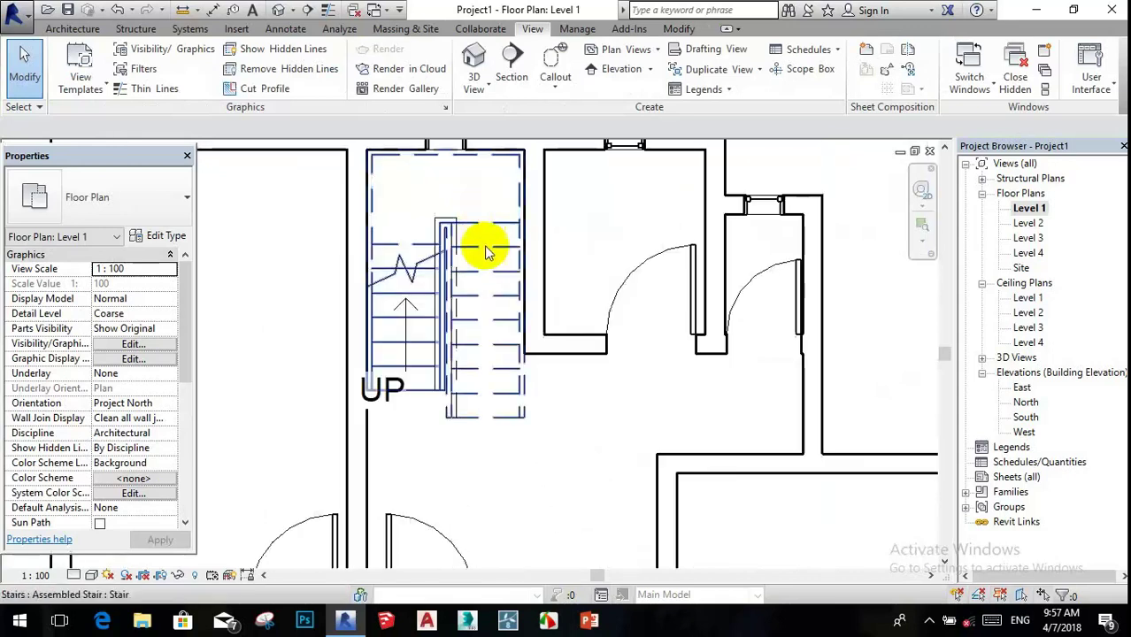
- Paste the copied stair aligned to Level 2 so it runs from Level 2 to Level 3
{"action": "left_click", "coordinate": [486, 261]}
{"action": "scroll", "coordinate": [482, 257], "scroll_direction": "down", "scroll_amount": 3}
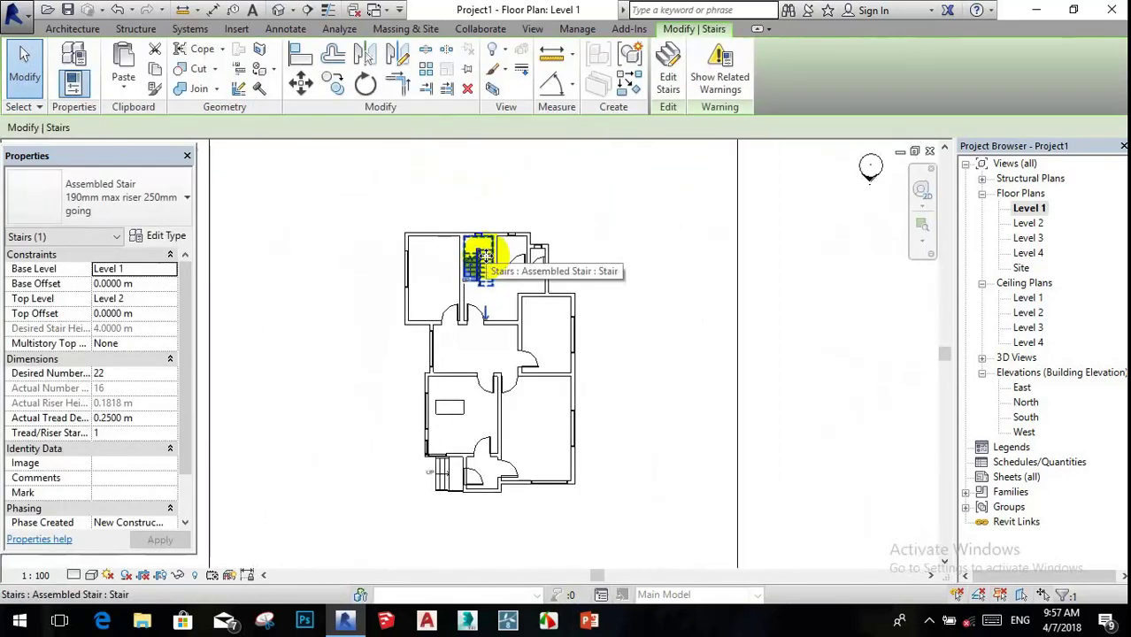
{"action": "scroll", "coordinate": [486, 257], "scroll_direction": "up", "scroll_amount": 1}
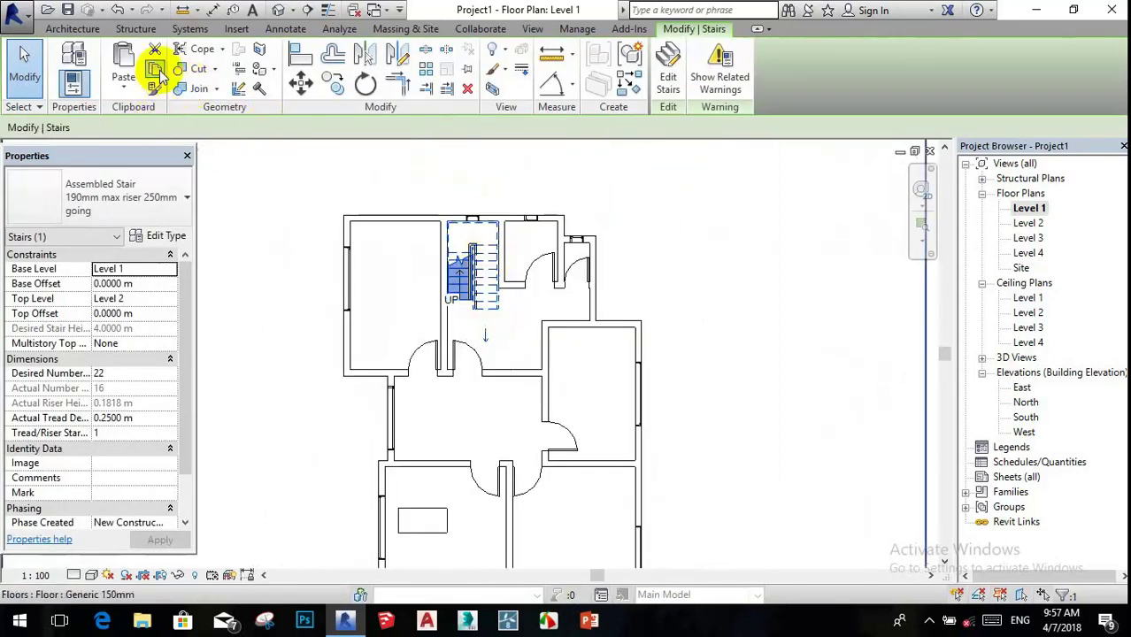
{"action": "left_click", "coordinate": [117, 89]}
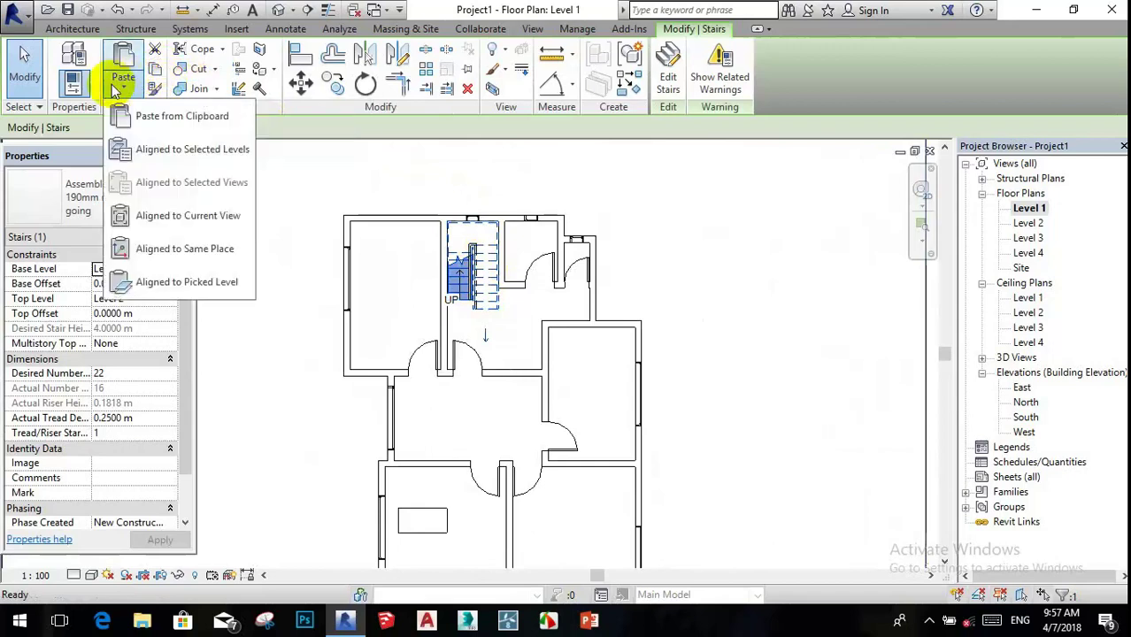
{"action": "left_click", "coordinate": [194, 150]}
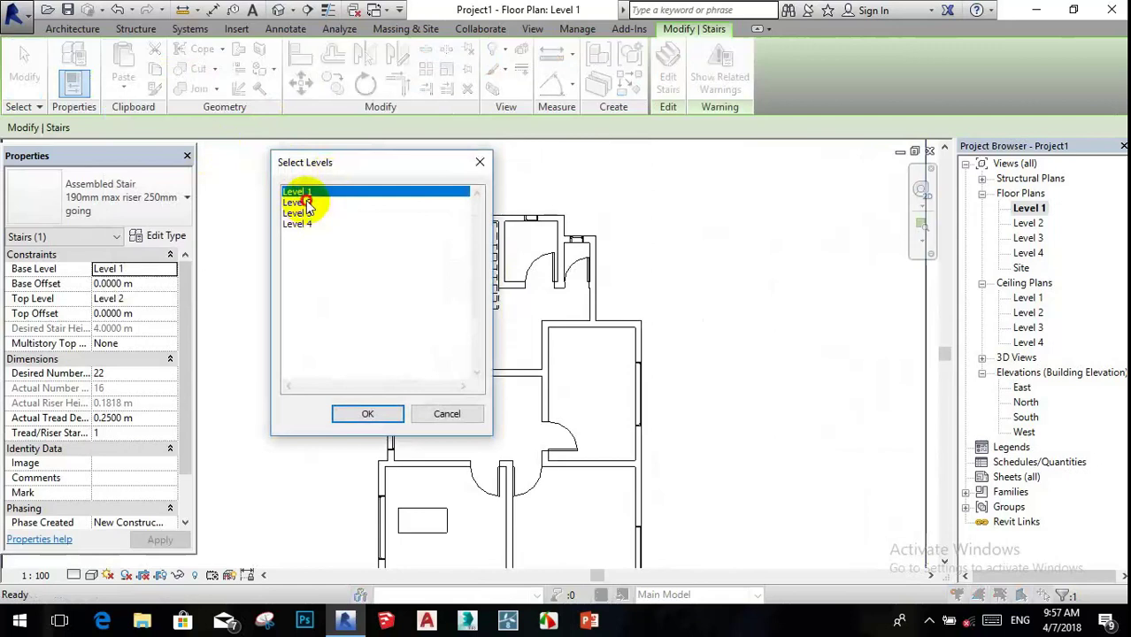
{"action": "left_click", "coordinate": [301, 203]}
{"action": "left_click", "coordinate": [365, 415]}
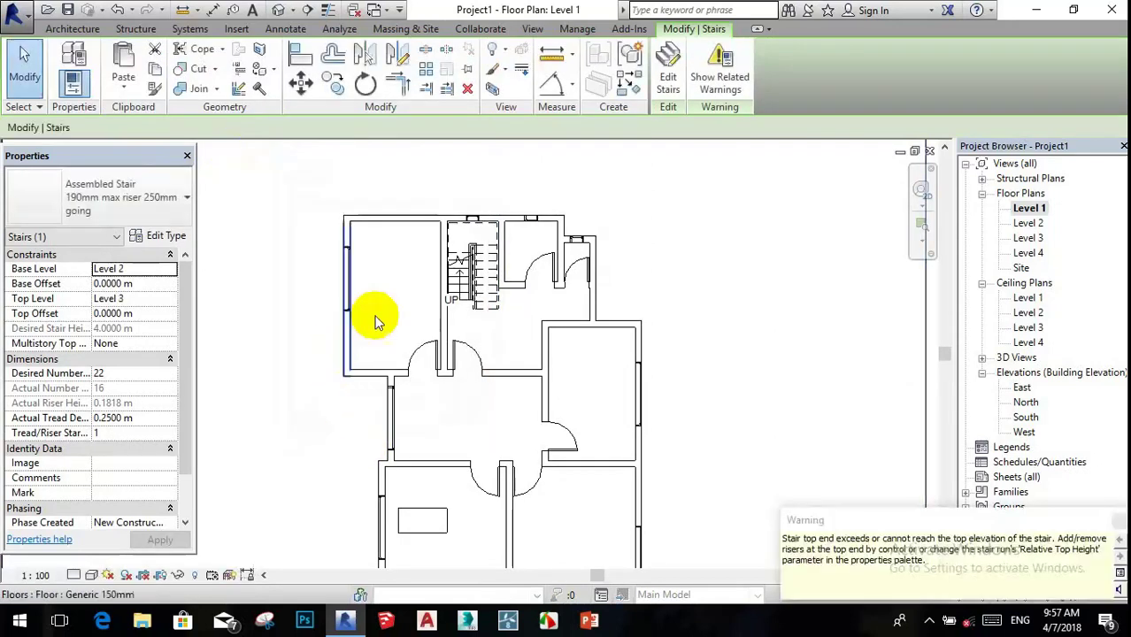
- Select the floor slab and zoom in around it
{"action": "left_click", "coordinate": [581, 245]}
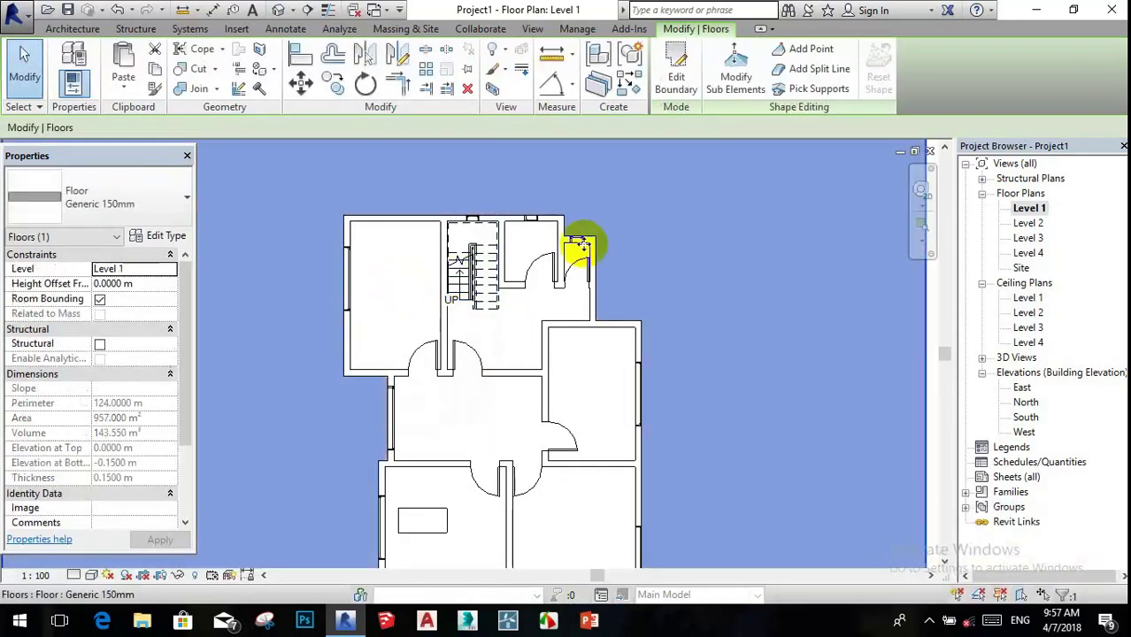
{"action": "scroll", "coordinate": [546, 245], "scroll_direction": "down", "scroll_amount": 2}
{"action": "scroll", "coordinate": [593, 246], "scroll_direction": "up", "scroll_amount": 2}
{"action": "scroll", "coordinate": [596, 246], "scroll_direction": "down", "scroll_amount": 3}
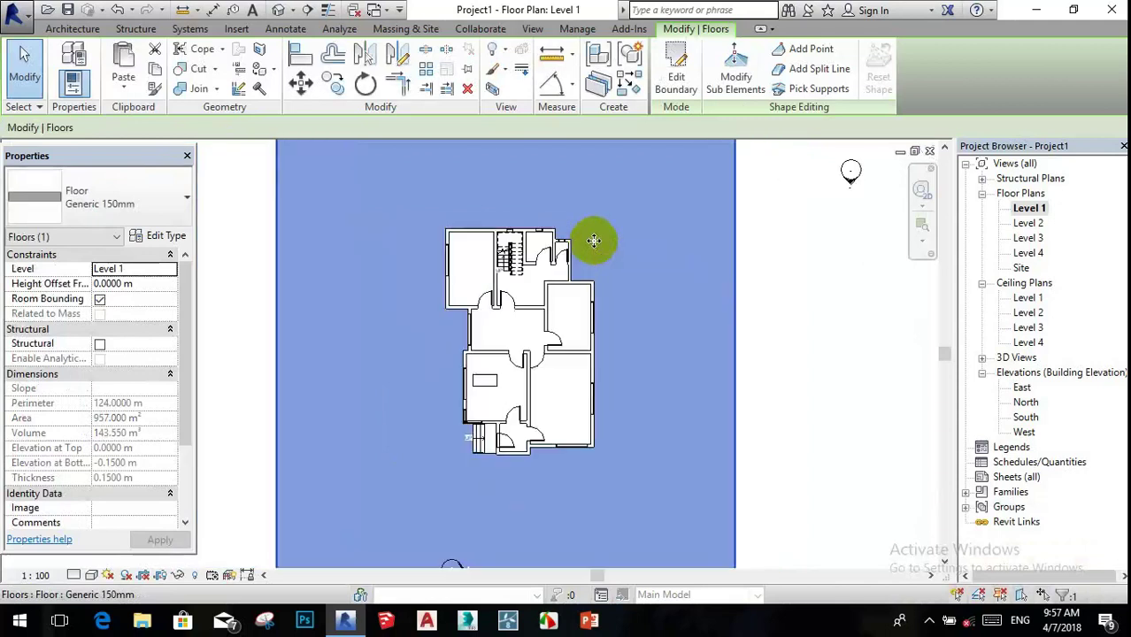
{"action": "scroll", "coordinate": [590, 245], "scroll_direction": "up", "scroll_amount": 1}
{"action": "scroll", "coordinate": [588, 242], "scroll_direction": "up", "scroll_amount": 1}
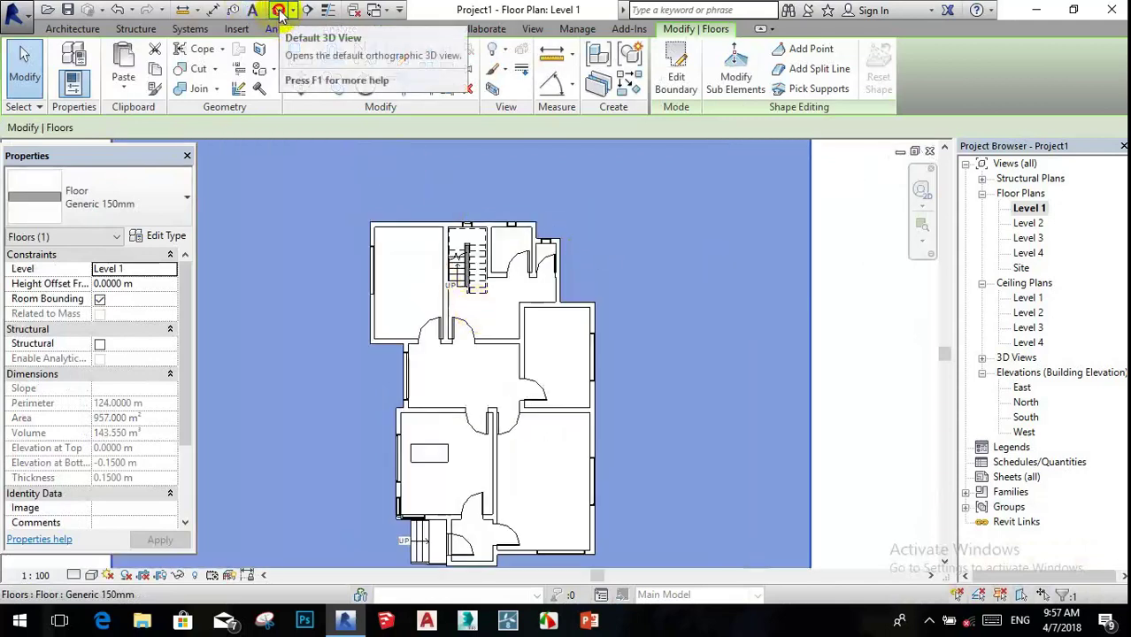
- Switch to the default 3D view and zoom in on the building
{"action": "left_click", "coordinate": [280, 13]}
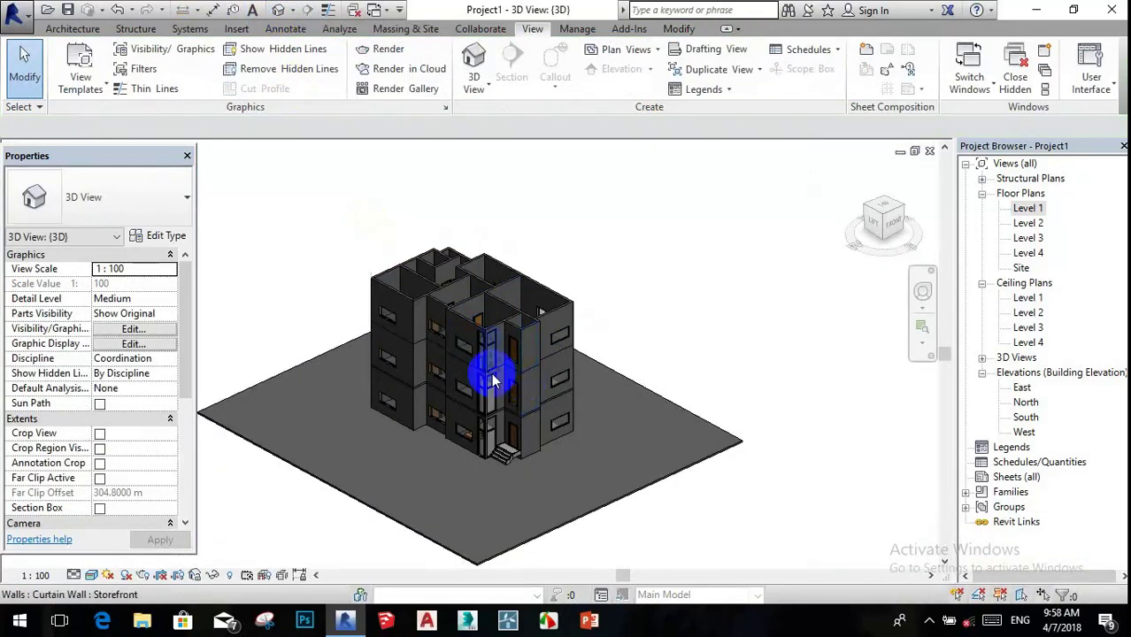
{"action": "scroll", "coordinate": [493, 381], "scroll_direction": "up", "scroll_amount": 1}
{"action": "scroll", "coordinate": [479, 323], "scroll_direction": "up", "scroll_amount": 1}
{"action": "scroll", "coordinate": [505, 416], "scroll_direction": "up", "scroll_amount": 1}
{"action": "scroll", "coordinate": [479, 416], "scroll_direction": "down", "scroll_amount": 1}
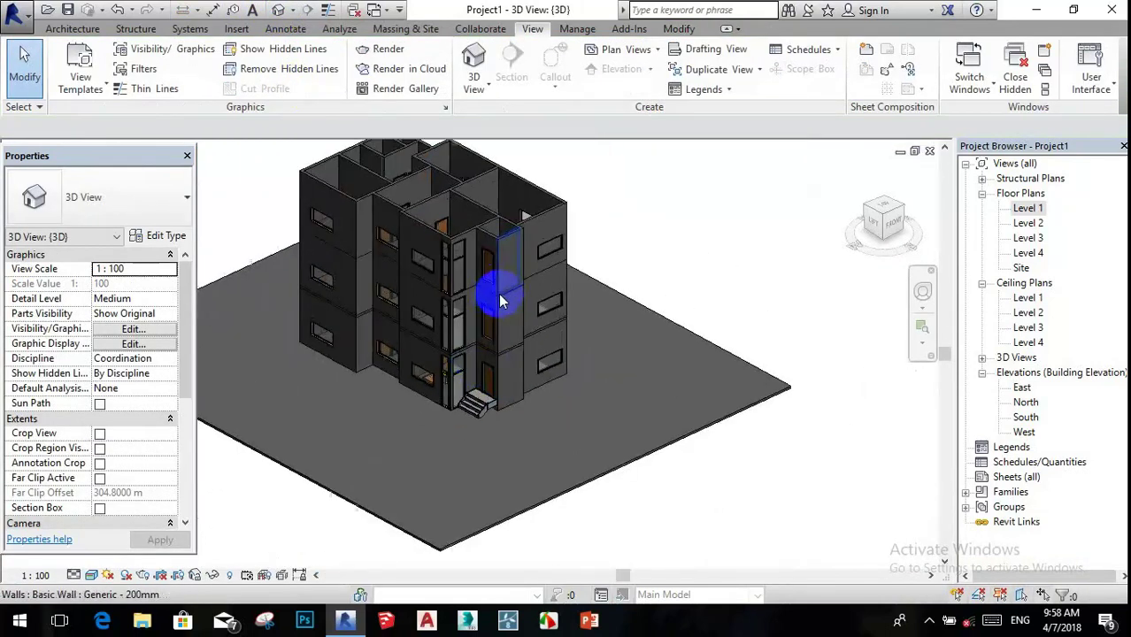
{"action": "scroll", "coordinate": [500, 287], "scroll_direction": "up", "scroll_amount": 1}
{"action": "scroll", "coordinate": [489, 251], "scroll_direction": "up", "scroll_amount": 1}
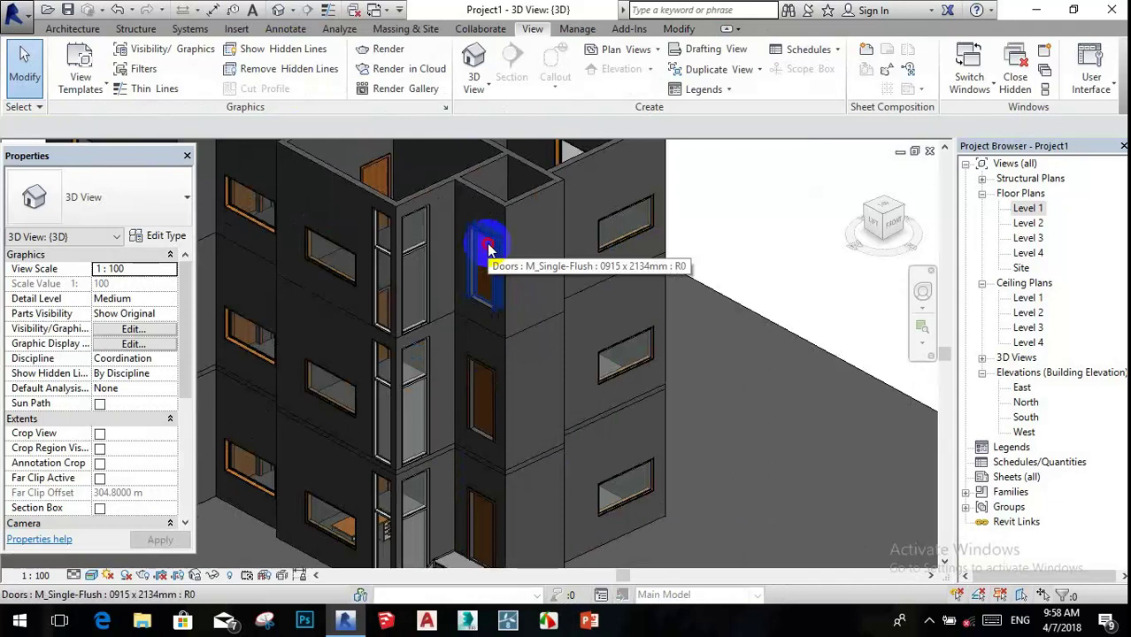
- Select an upper-floor door in 3D to check it, then deselect it
{"action": "left_click", "coordinate": [489, 250]}
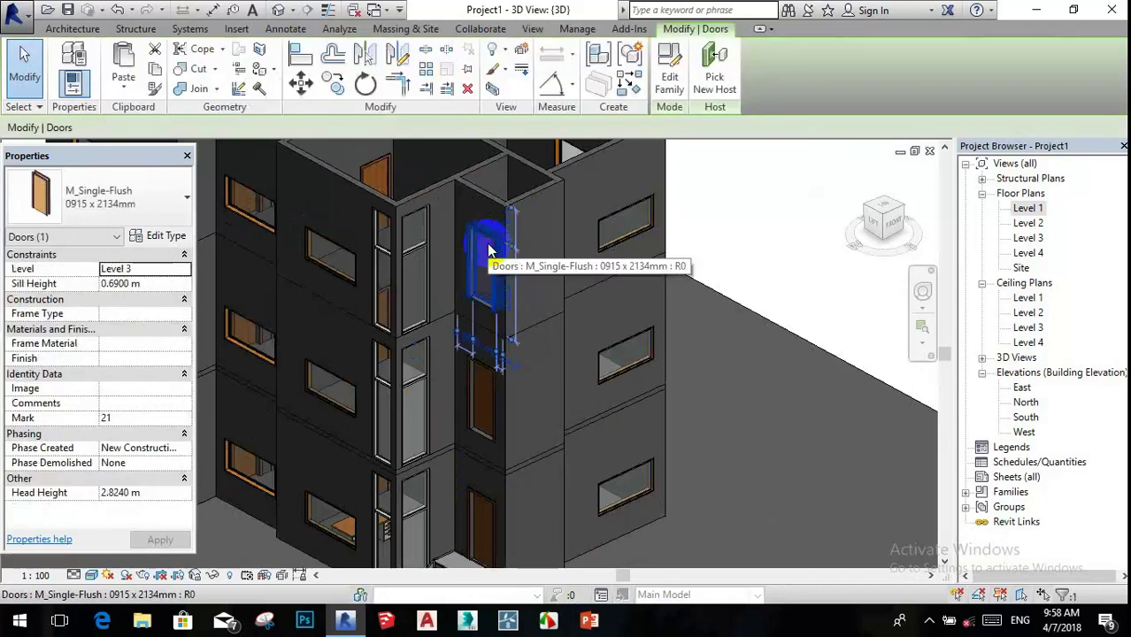
{"action": "key", "text": "Escape"}
{"action": "scroll", "coordinate": [489, 380], "scroll_direction": "down", "scroll_amount": 5}
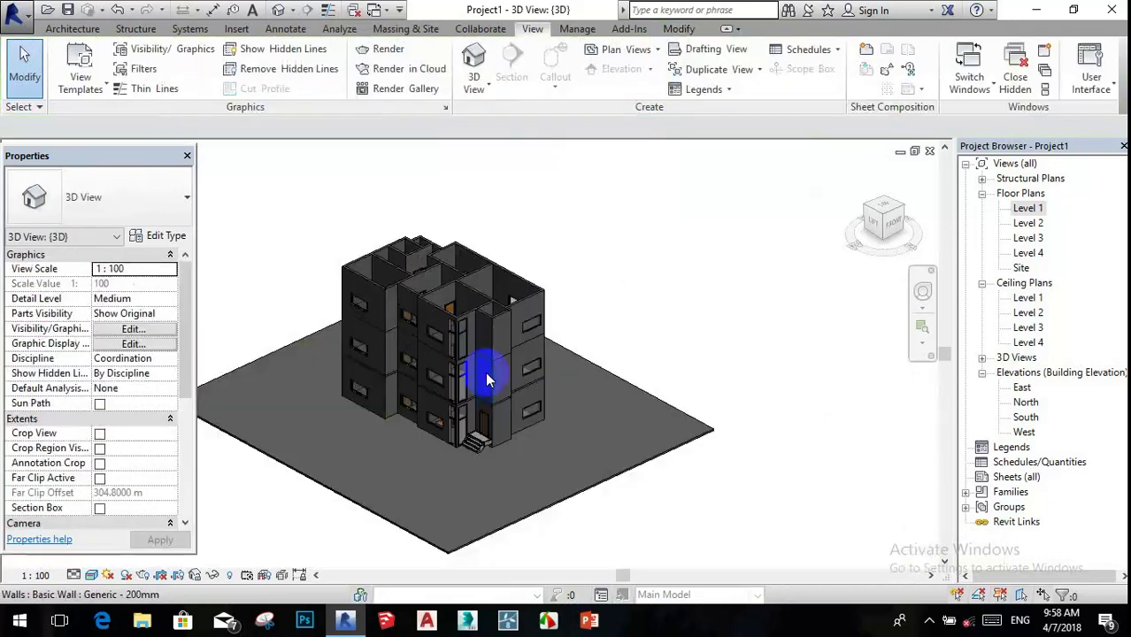
{"action": "scroll", "coordinate": [489, 379], "scroll_direction": "up", "scroll_amount": 2}
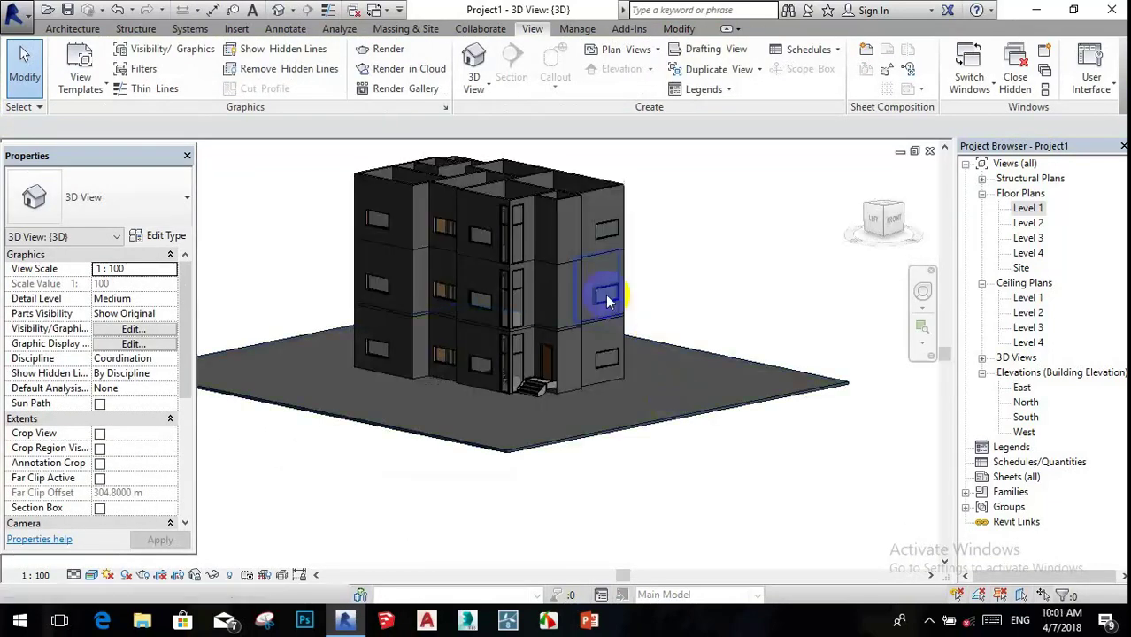
{"action": "scroll", "coordinate": [530, 318], "scroll_direction": "up", "scroll_amount": 2}
{"action": "scroll", "coordinate": [530, 337], "scroll_direction": "down", "scroll_amount": 2}
{"action": "scroll", "coordinate": [535, 390], "scroll_direction": "up", "scroll_amount": 1}
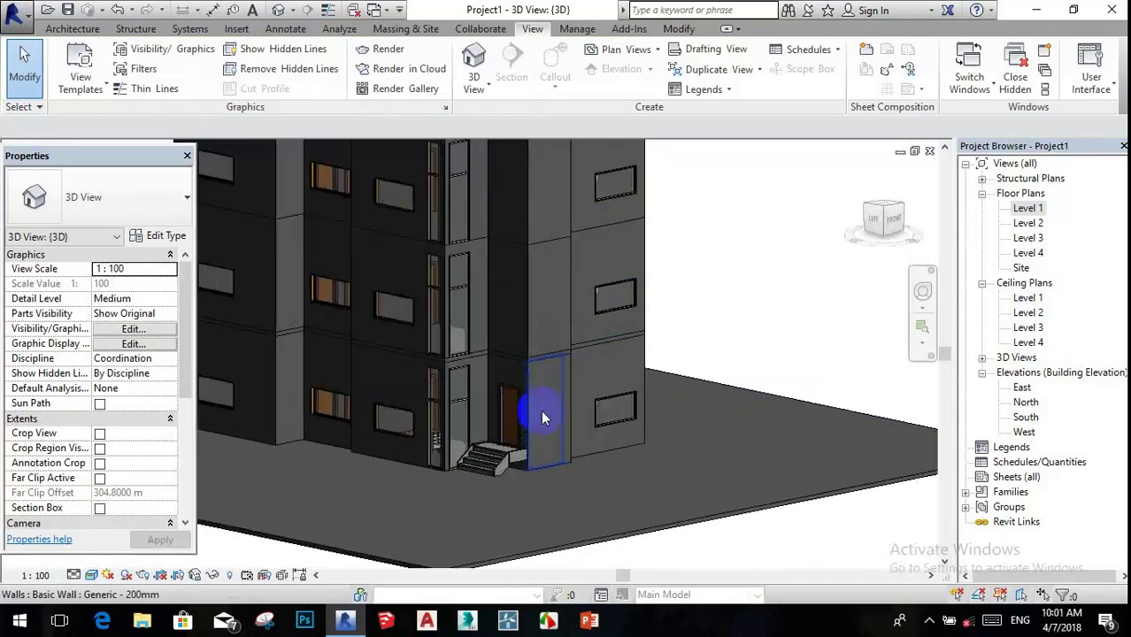
- On the Level 2 plan, start the WN window tool with M_Fixed 0915 x 0610mm
{"action": "double_click", "coordinate": [1030, 224]}
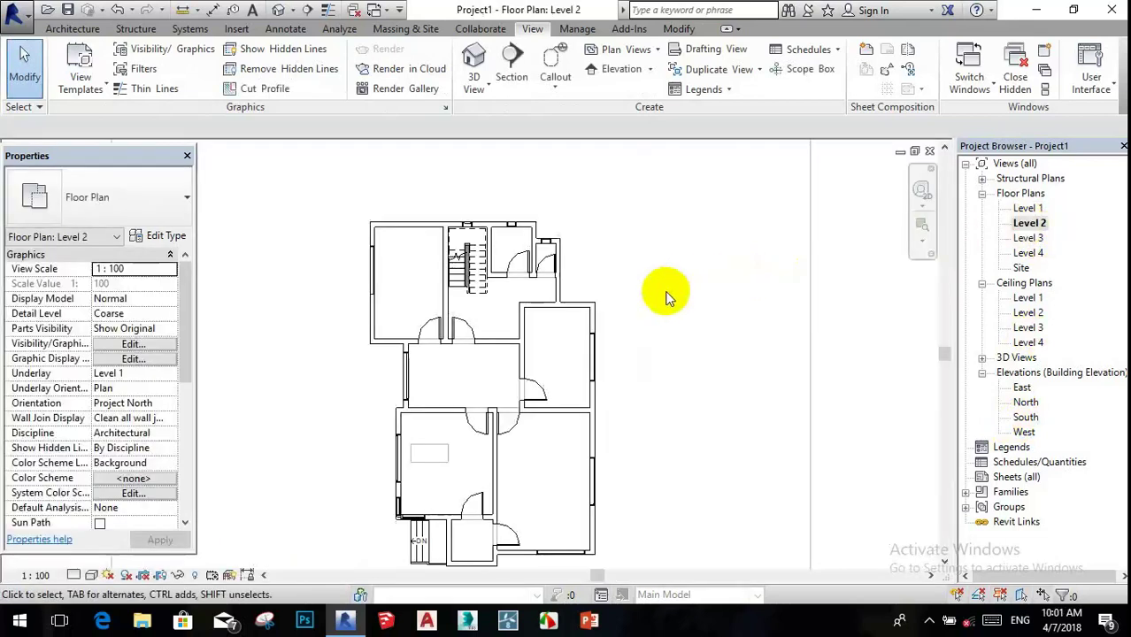
{"action": "scroll", "coordinate": [580, 418], "scroll_direction": "up", "scroll_amount": 3}
{"action": "scroll", "coordinate": [522, 438], "scroll_direction": "up", "scroll_amount": 2}
{"action": "scroll", "coordinate": [544, 420], "scroll_direction": "up", "scroll_amount": 2}
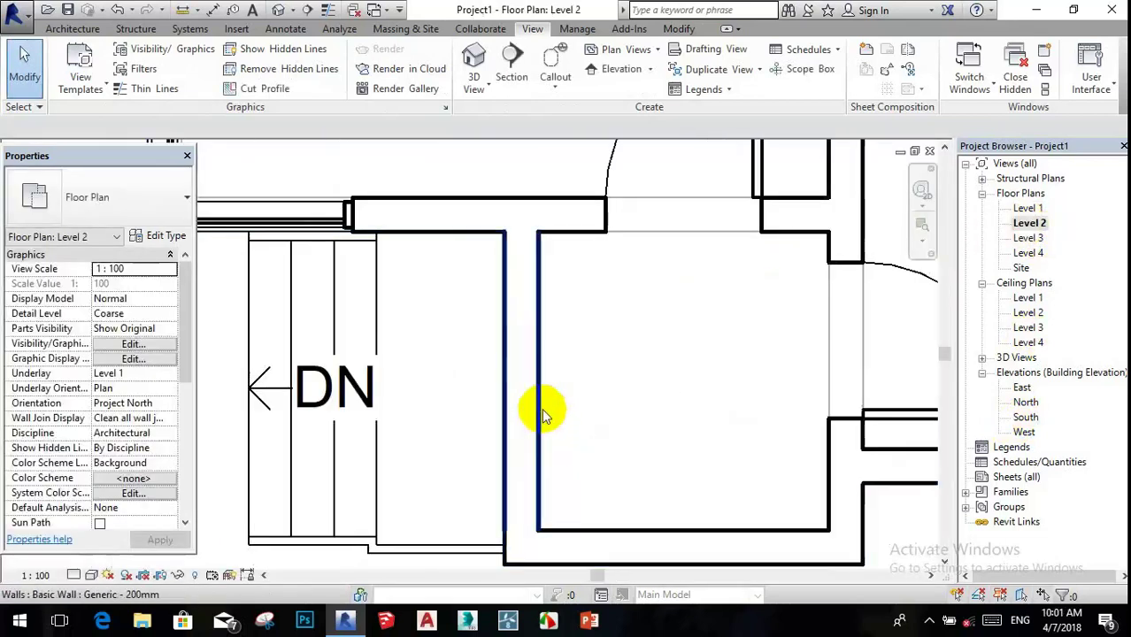
{"action": "key", "text": "w"}
{"action": "key", "text": "n"}
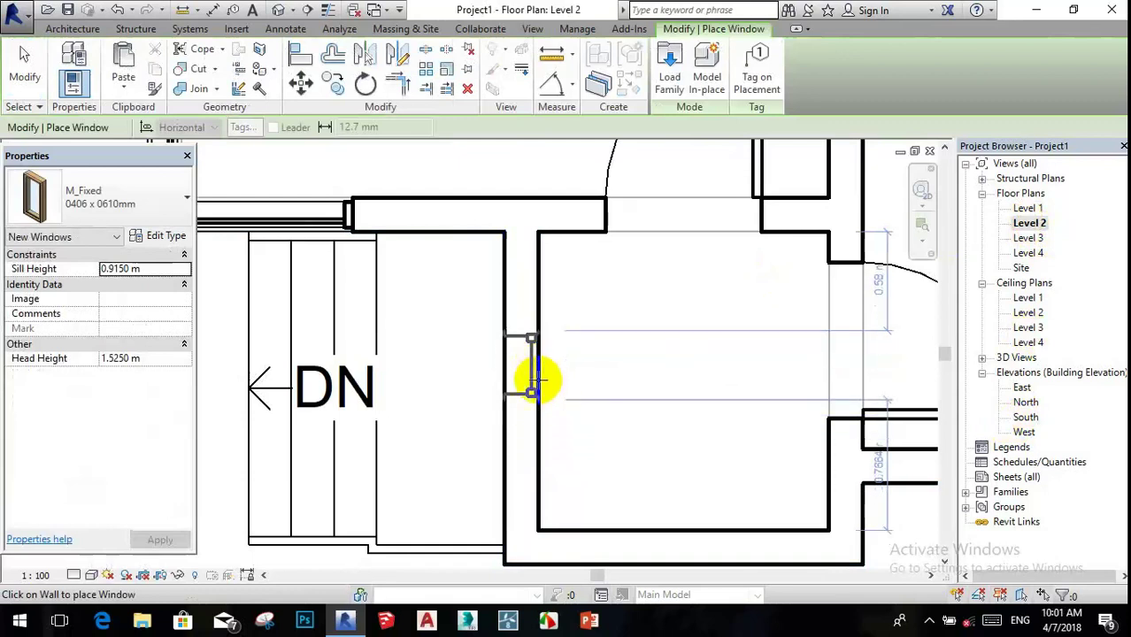
{"action": "left_click", "coordinate": [143, 193]}
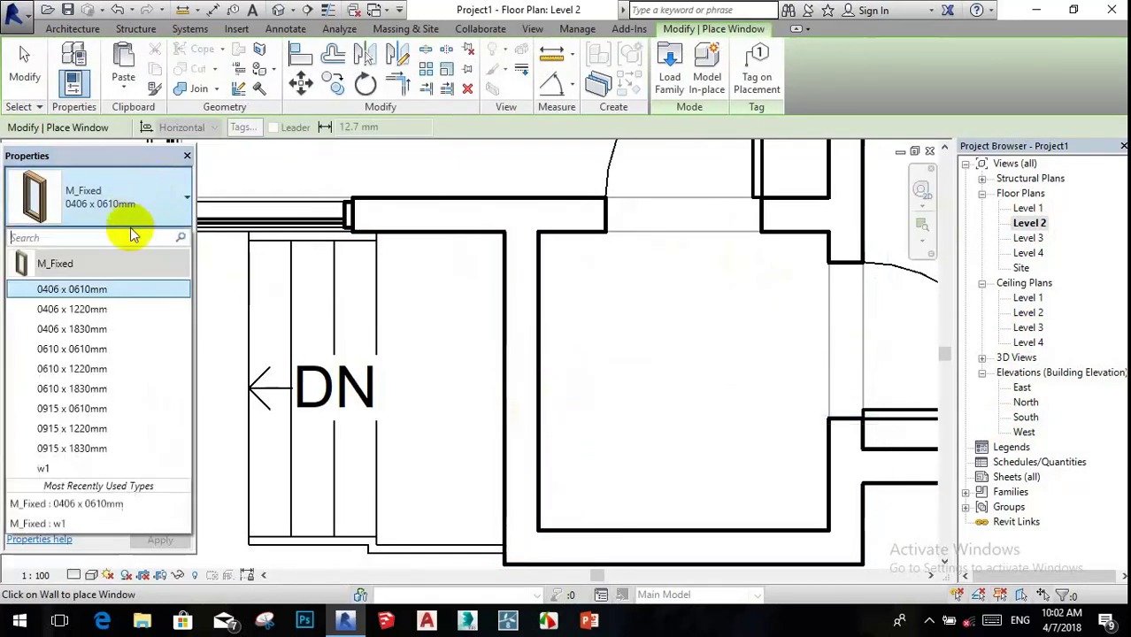
{"action": "left_click", "coordinate": [103, 409]}
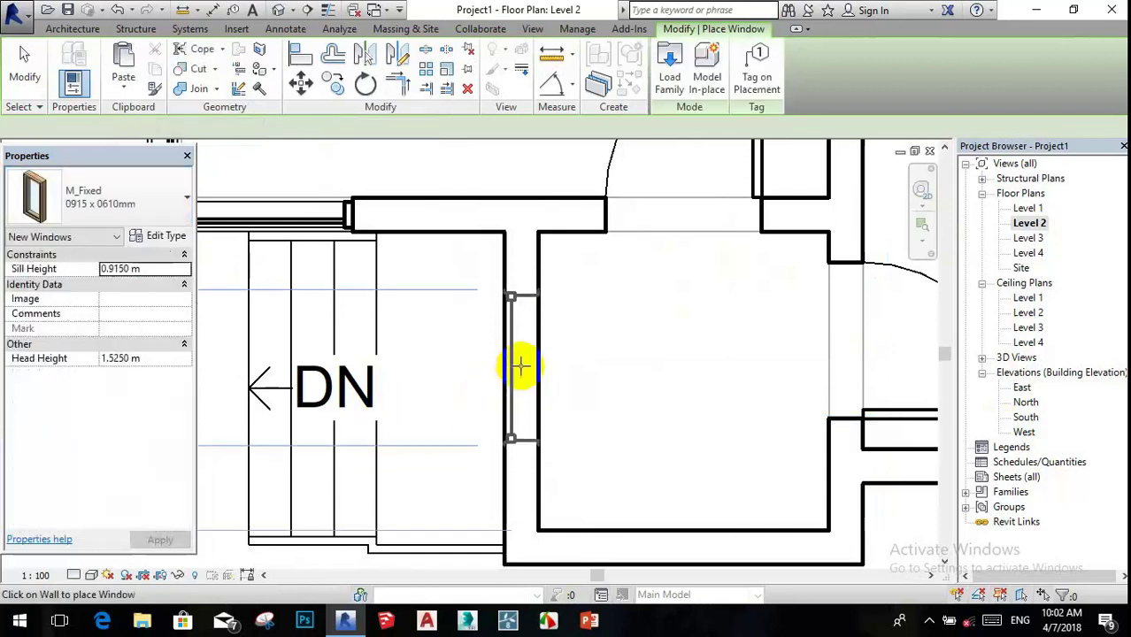
- Place windows in the left wall beside the stair and the bottom wall, then select the left one
{"action": "left_click", "coordinate": [518, 378]}
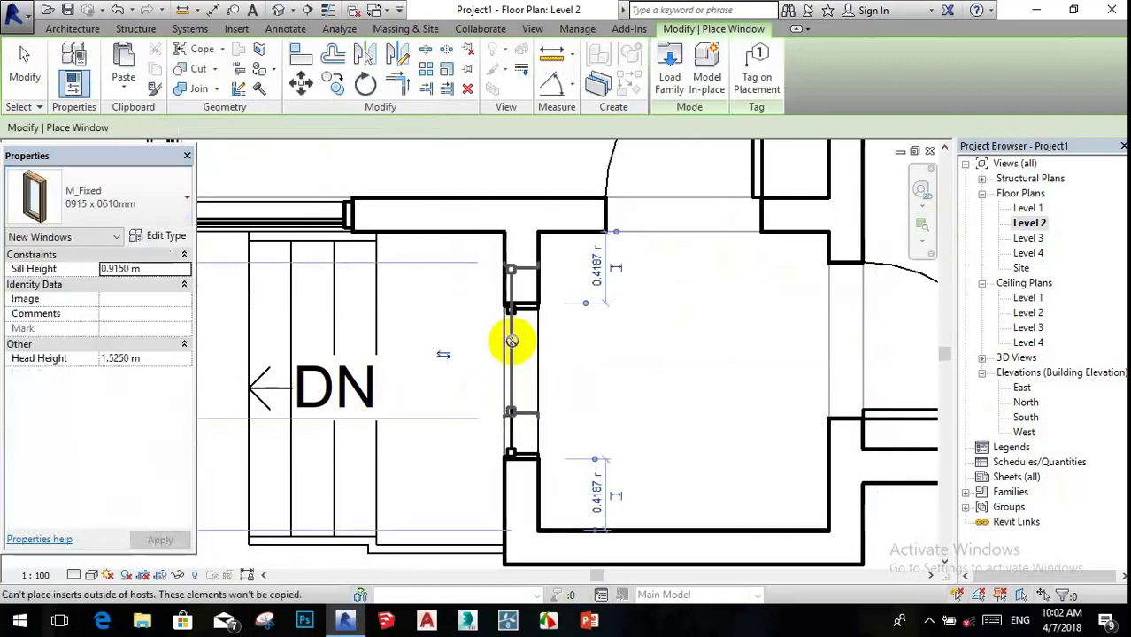
{"action": "scroll", "coordinate": [618, 454], "scroll_direction": "down", "scroll_amount": 2}
{"action": "scroll", "coordinate": [588, 461], "scroll_direction": "up", "scroll_amount": 1}
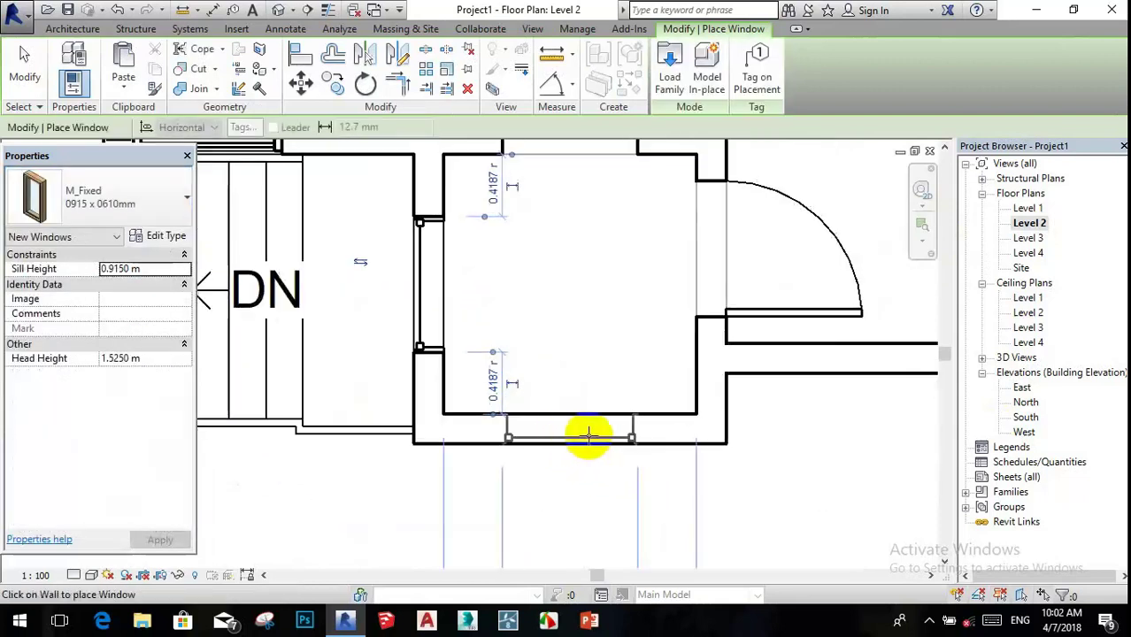
{"action": "left_click", "coordinate": [587, 434]}
{"action": "scroll", "coordinate": [571, 345], "scroll_direction": "down", "scroll_amount": 2}
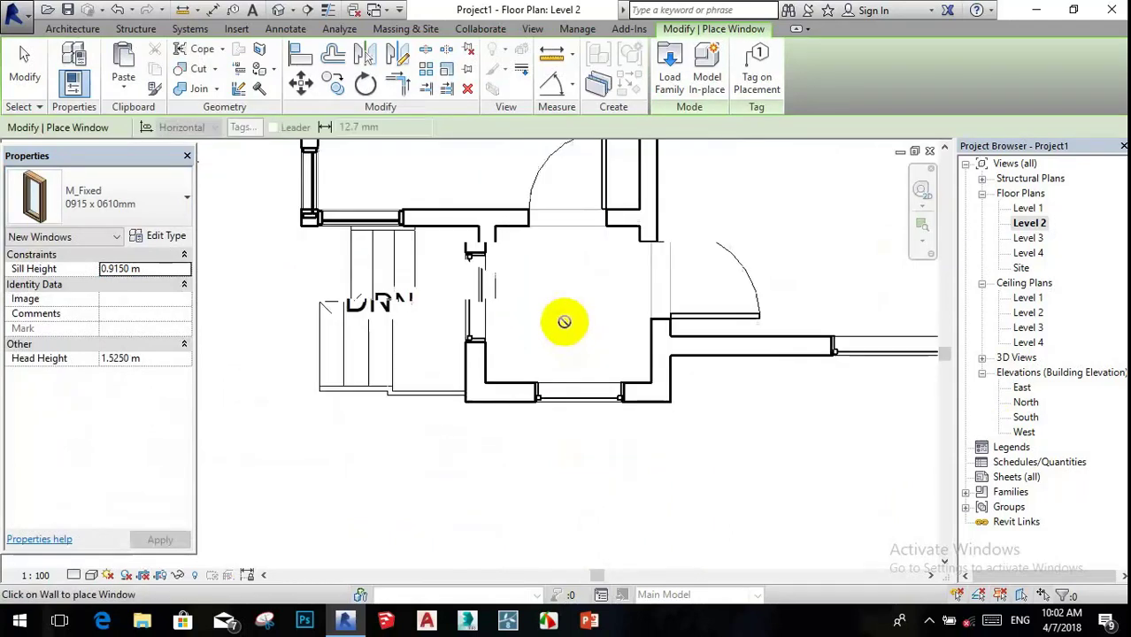
{"action": "key", "text": "Escape"}
{"action": "key", "text": "Escape"}
{"action": "left_click", "coordinate": [501, 305]}
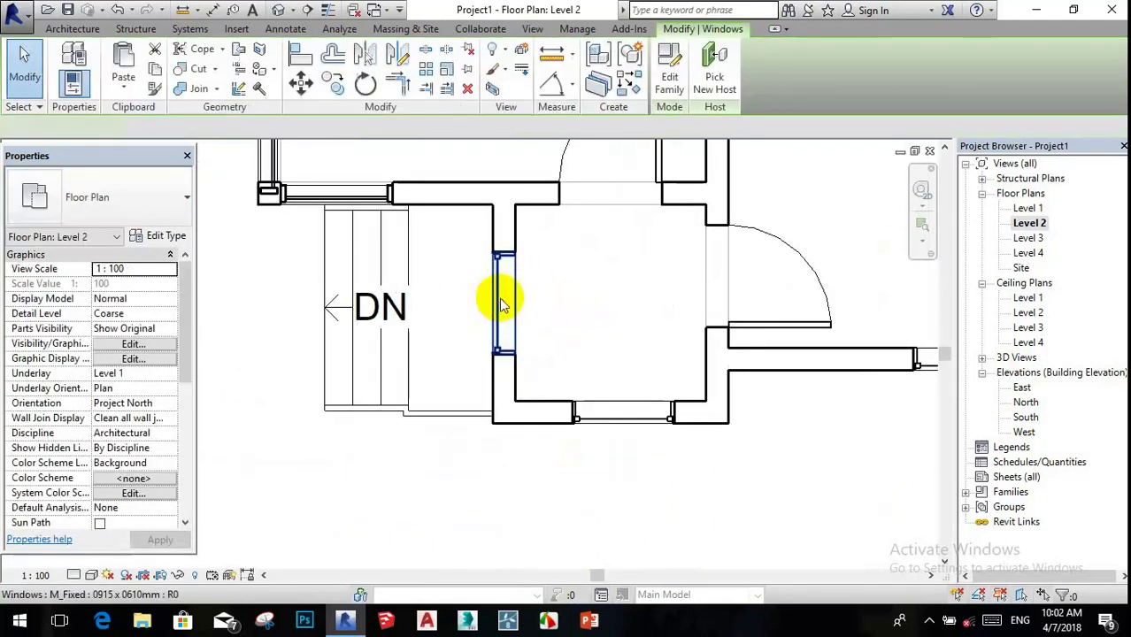
- Paste both windows aligned to Level 3 and Level 4
{"action": "left_click", "coordinate": [630, 418], "text": "ctrl"}
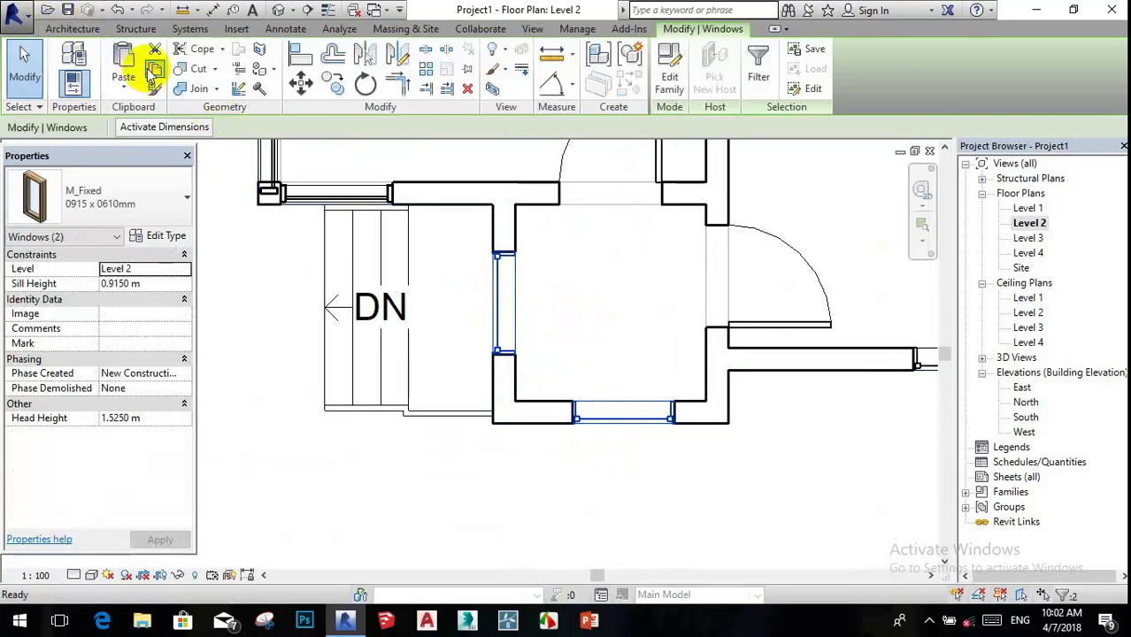
{"action": "left_click", "coordinate": [131, 91]}
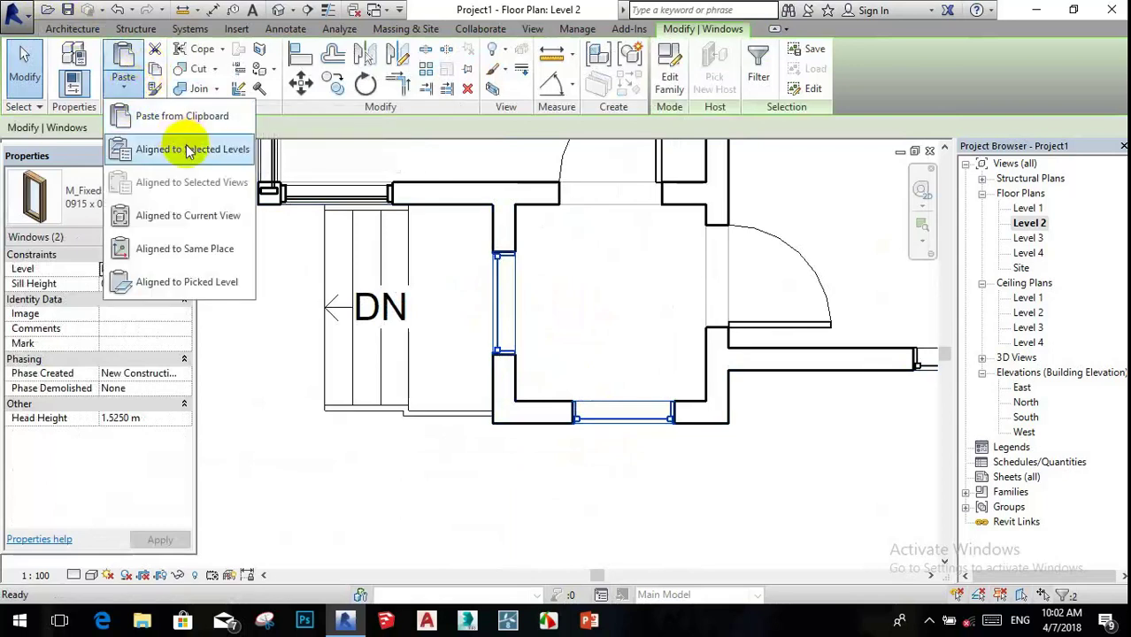
{"action": "left_click", "coordinate": [207, 147]}
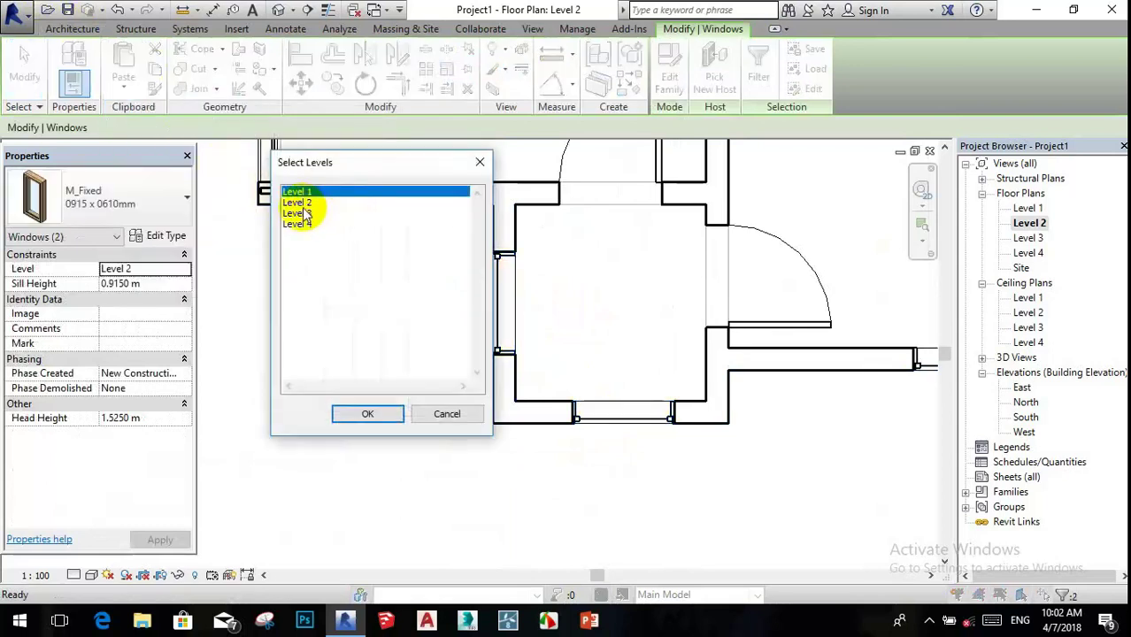
{"action": "left_click", "coordinate": [305, 213]}
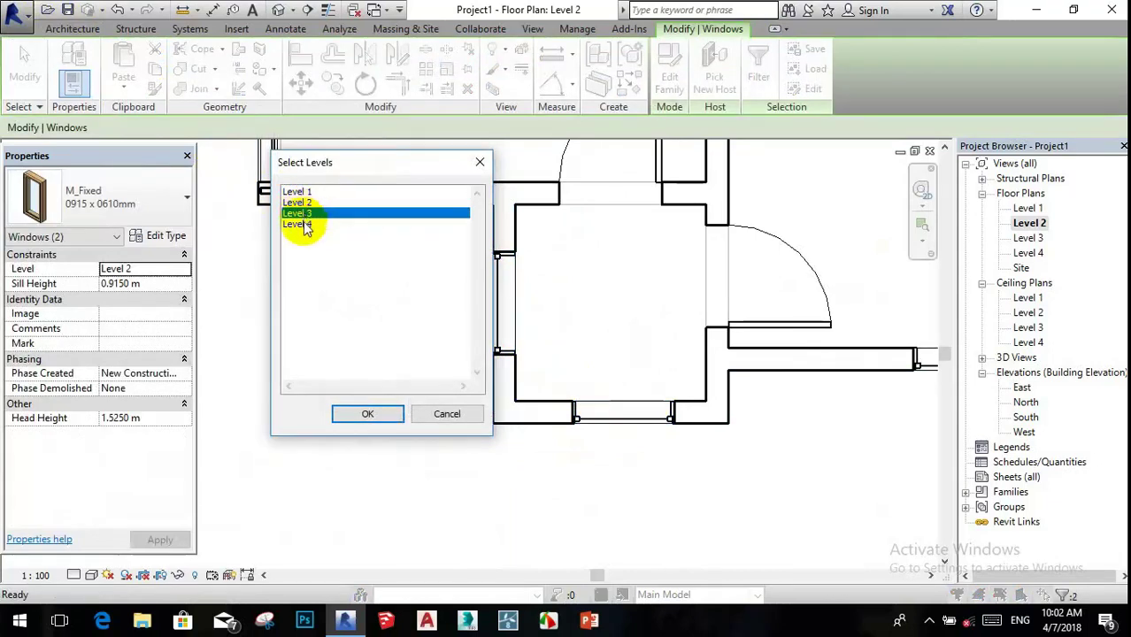
{"action": "left_click", "coordinate": [361, 423]}
- Reopen the default 3D view to check the pasted windows
{"action": "scroll", "coordinate": [525, 460], "scroll_direction": "down", "scroll_amount": 3}
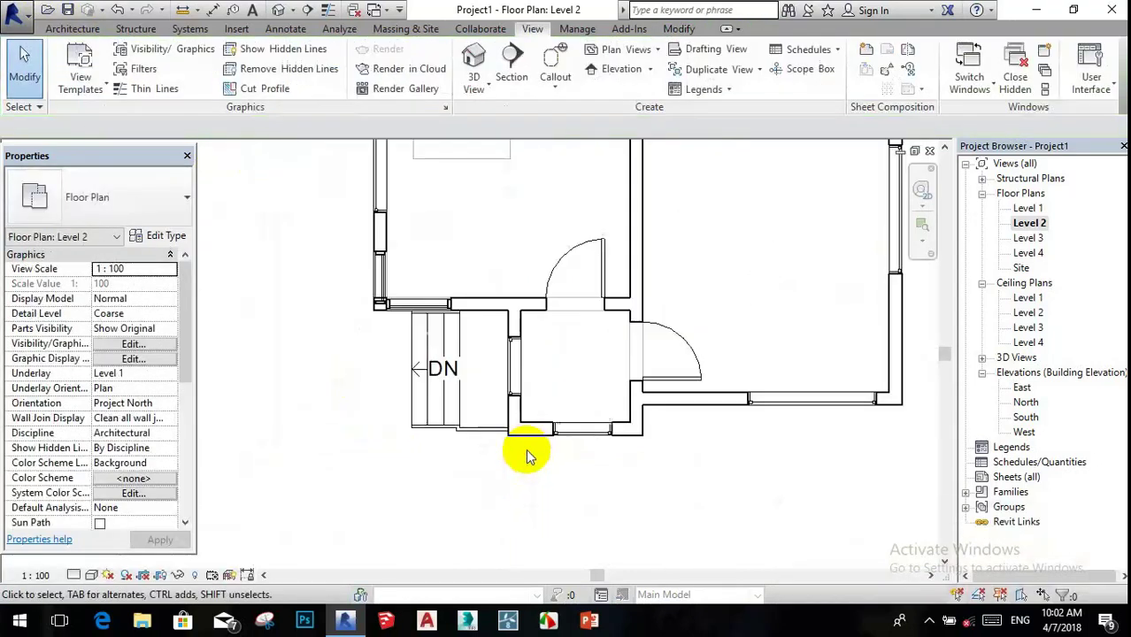
{"action": "scroll", "coordinate": [526, 451], "scroll_direction": "up", "scroll_amount": 3}
{"action": "scroll", "coordinate": [568, 457], "scroll_direction": "down", "scroll_amount": 3}
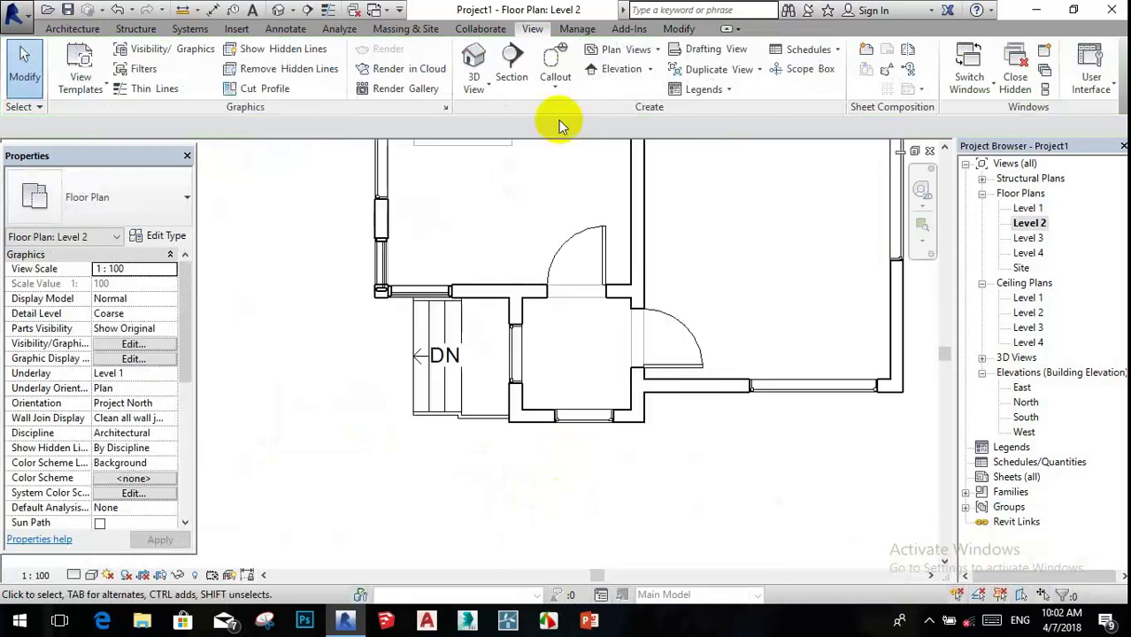
{"action": "left_click", "coordinate": [279, 11]}
{"action": "scroll", "coordinate": [539, 293], "scroll_direction": "down", "scroll_amount": 5}
{"action": "scroll", "coordinate": [523, 256], "scroll_direction": "up", "scroll_amount": 3}
- Set the sill height of the two Level 2 small windows to 1.2 m
{"action": "scroll", "coordinate": [567, 275], "scroll_direction": "up", "scroll_amount": 2}
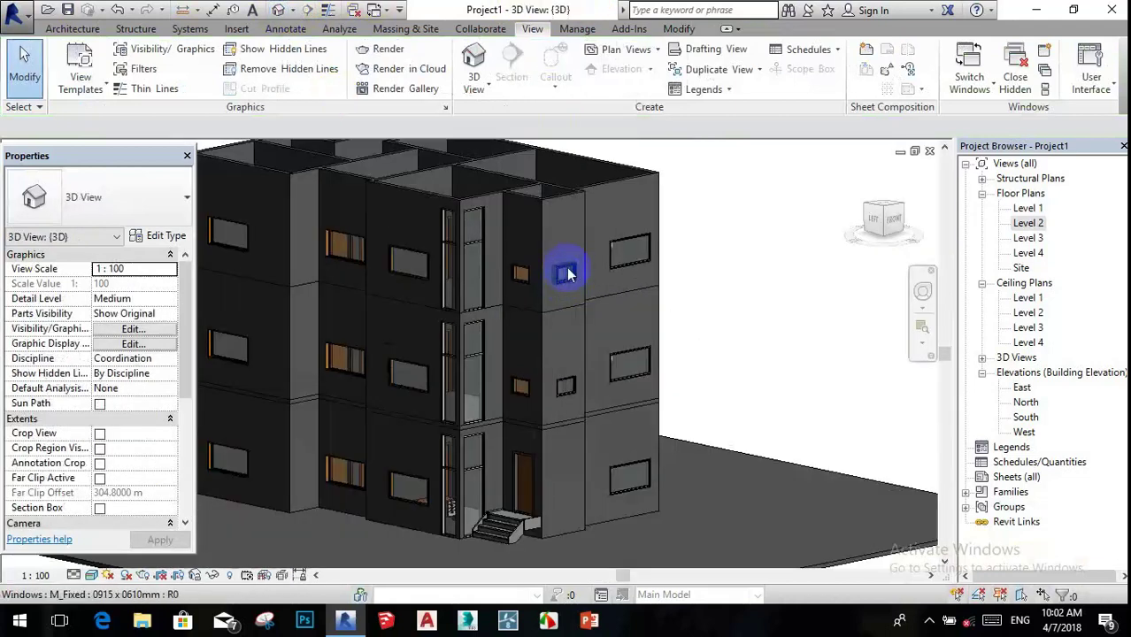
{"action": "scroll", "coordinate": [611, 403], "scroll_direction": "up", "scroll_amount": 2}
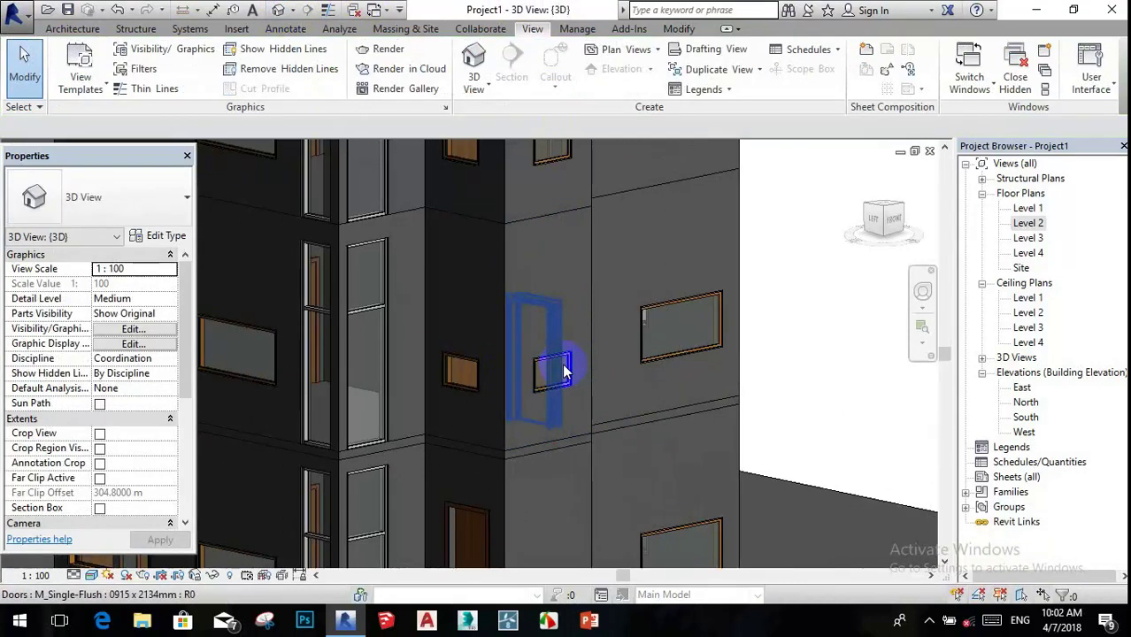
{"action": "scroll", "coordinate": [566, 376], "scroll_direction": "up", "scroll_amount": 1}
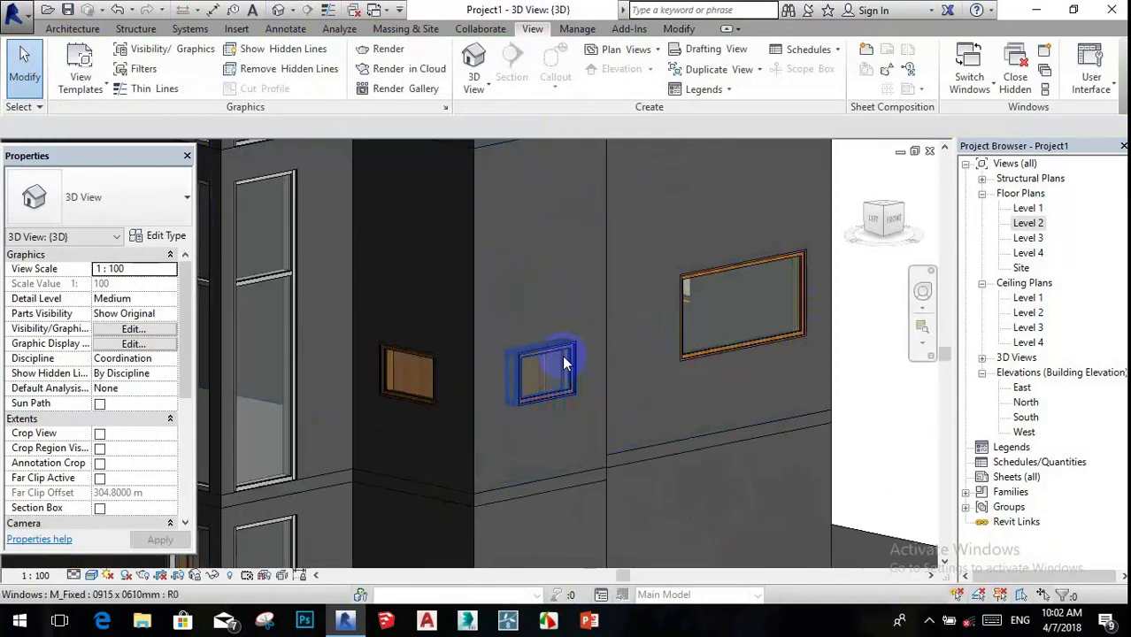
{"action": "left_click", "coordinate": [565, 363]}
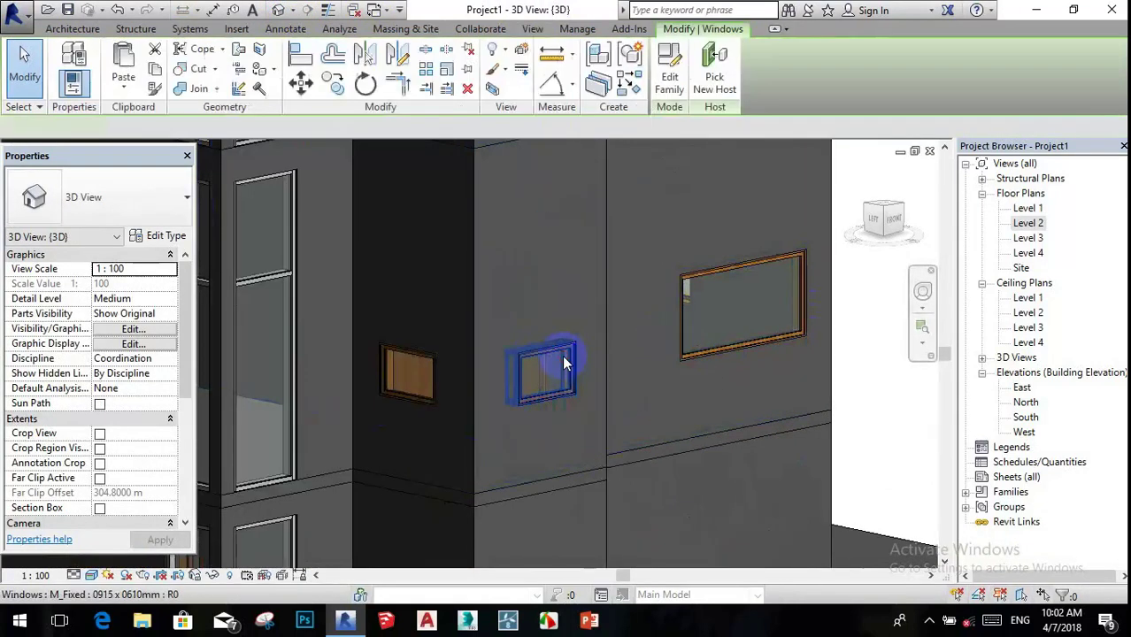
{"action": "left_click", "coordinate": [424, 365], "text": "ctrl"}
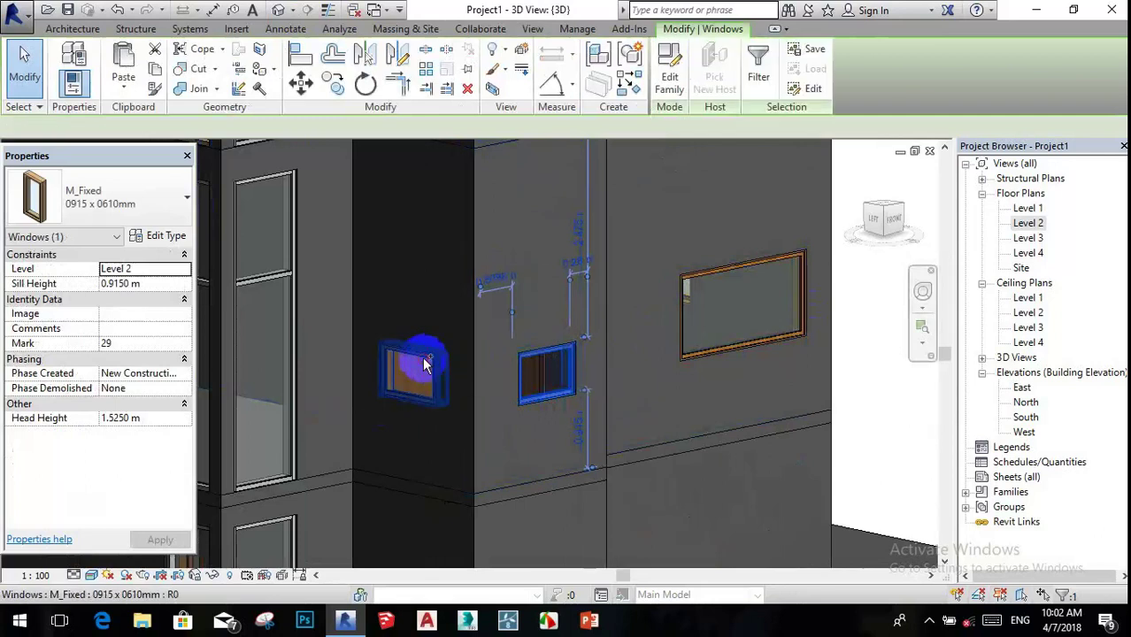
{"action": "left_click", "coordinate": [117, 281]}
{"action": "type", "text": "1.200"}
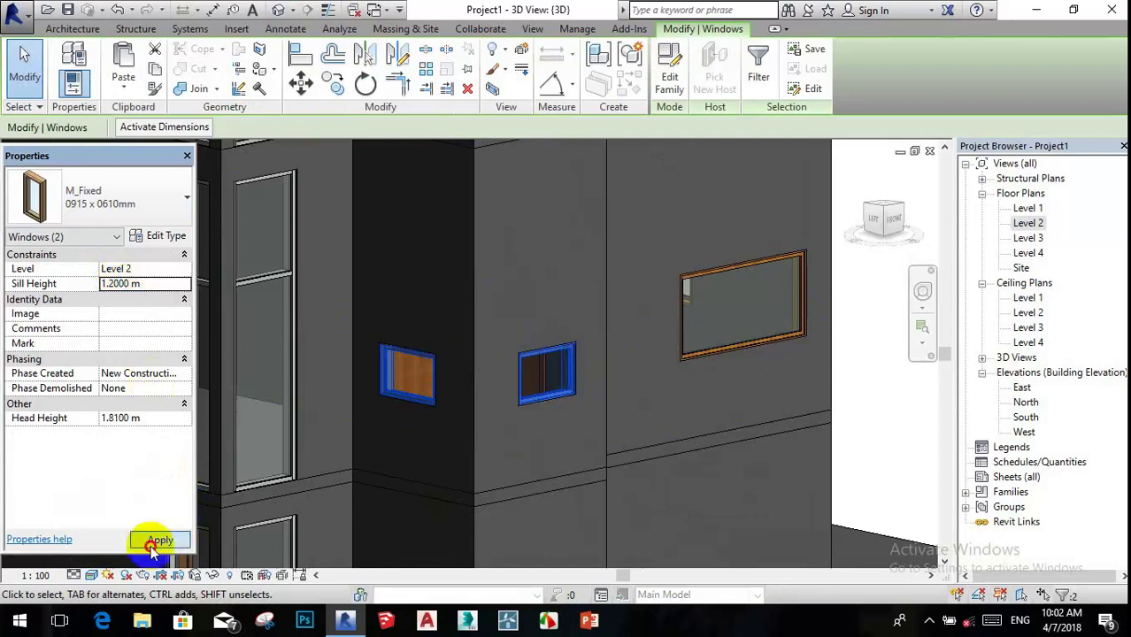
{"action": "left_click", "coordinate": [155, 545]}
{"action": "key", "text": "Escape"}
- Set the sill height of the two Level 3 small windows to 1.2 m
{"action": "scroll", "coordinate": [448, 340], "scroll_direction": "down", "scroll_amount": 3}
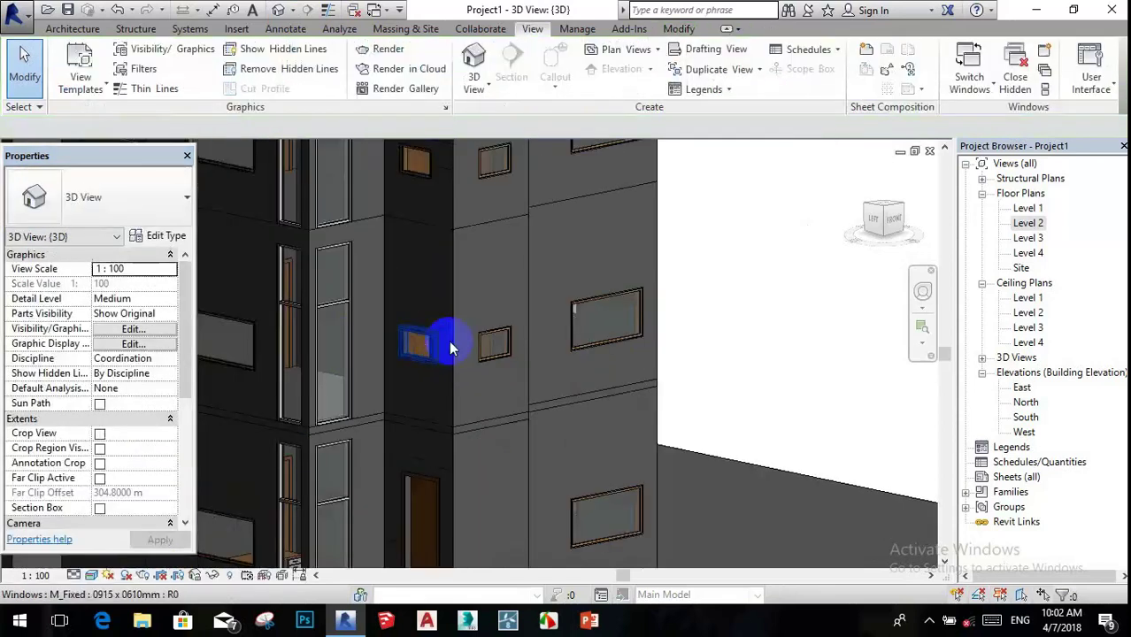
{"action": "scroll", "coordinate": [441, 325], "scroll_direction": "up", "scroll_amount": 3}
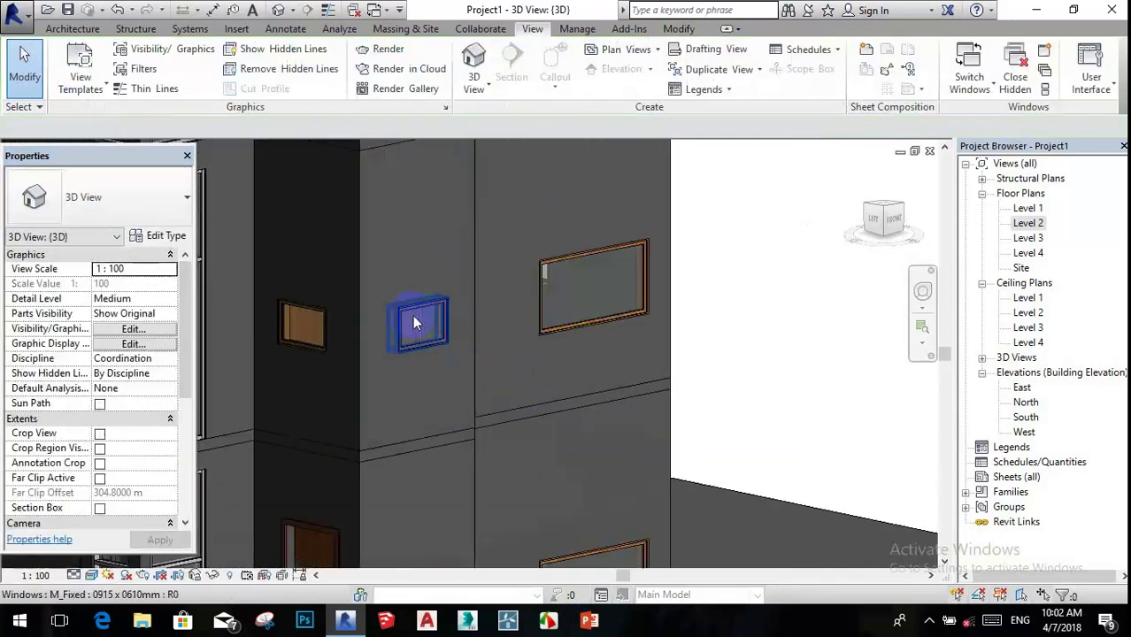
{"action": "scroll", "coordinate": [415, 315], "scroll_direction": "down", "scroll_amount": 3}
{"action": "scroll", "coordinate": [418, 215], "scroll_direction": "up", "scroll_amount": 2}
{"action": "scroll", "coordinate": [419, 214], "scroll_direction": "up", "scroll_amount": 1}
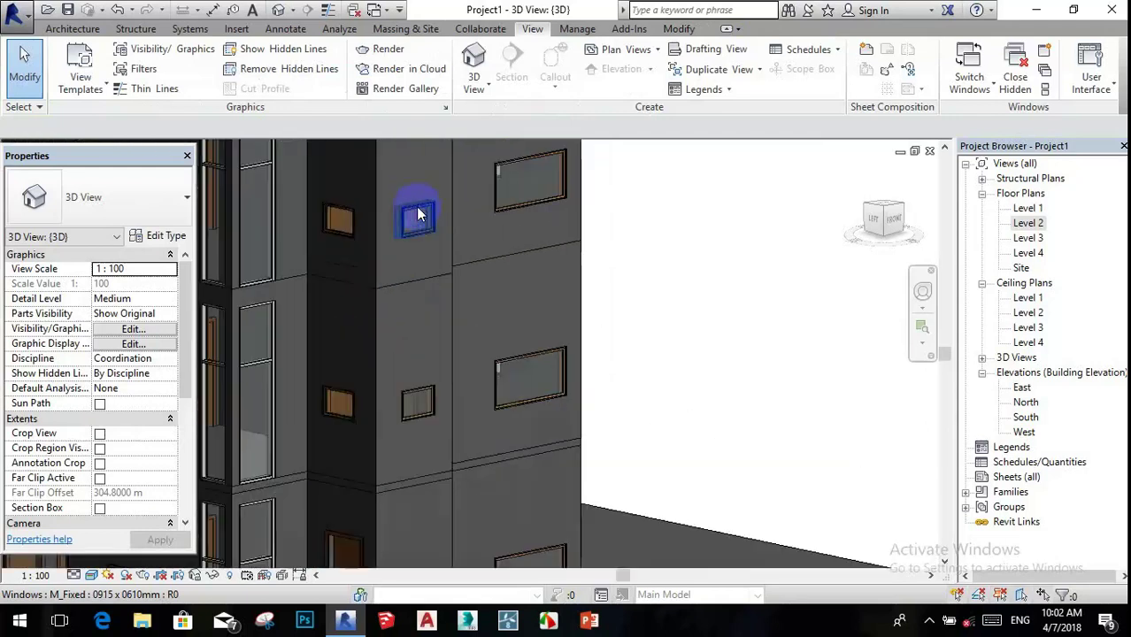
{"action": "left_click", "coordinate": [419, 215]}
{"action": "left_click", "coordinate": [339, 220], "text": "ctrl"}
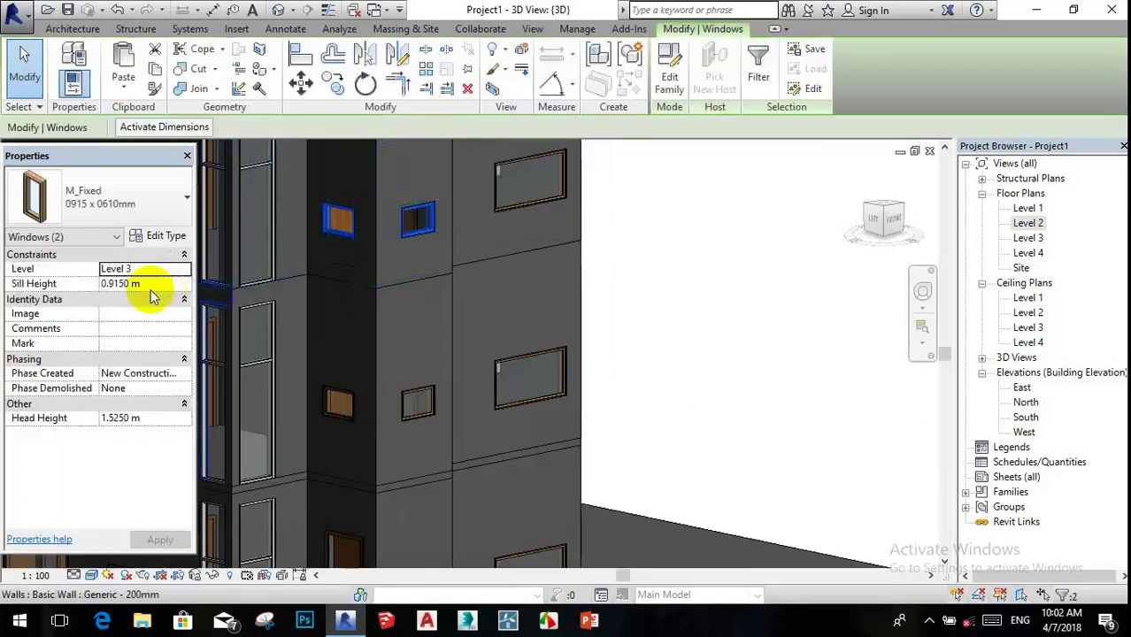
{"action": "double_click", "coordinate": [113, 283]}
{"action": "type", "text": "1.200"}
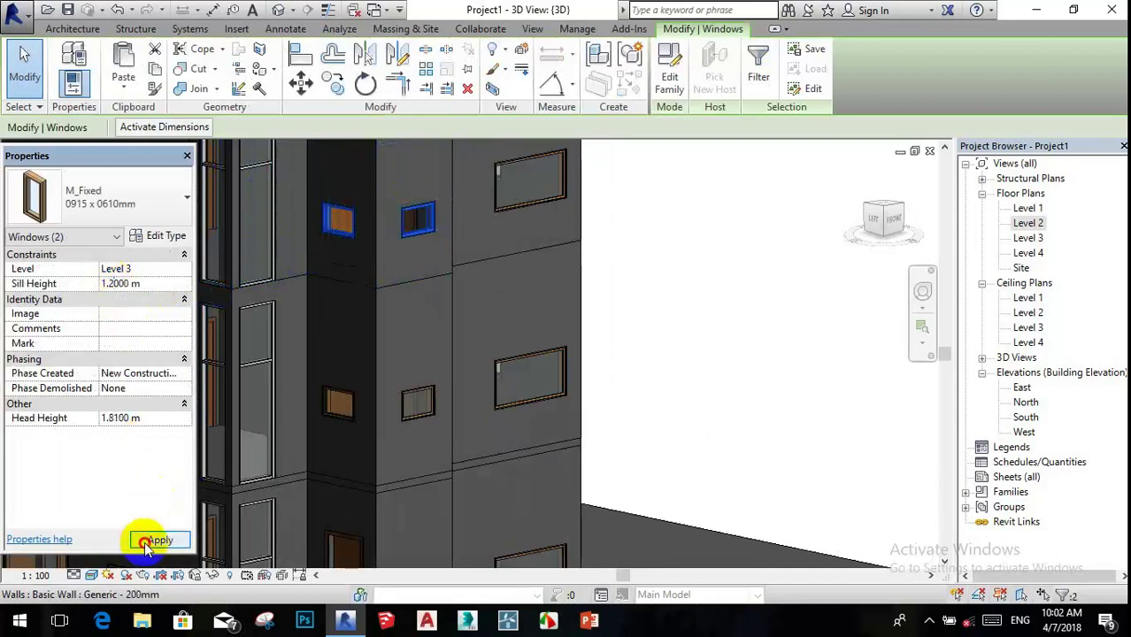
{"action": "left_click", "coordinate": [146, 544]}
- Deselect, orbit the building to view another side, and open the Level 1 floor plan
{"action": "scroll", "coordinate": [409, 278], "scroll_direction": "down", "scroll_amount": 2}
{"action": "scroll", "coordinate": [362, 307], "scroll_direction": "up", "scroll_amount": 3}
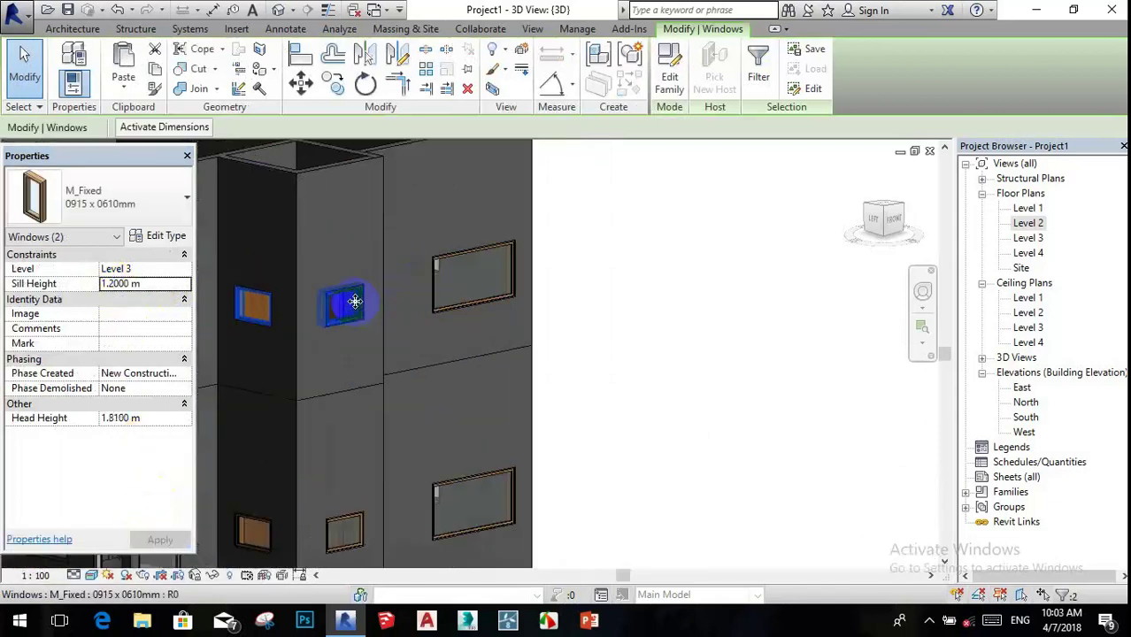
{"action": "scroll", "coordinate": [354, 302], "scroll_direction": "down", "scroll_amount": 2}
{"action": "scroll", "coordinate": [346, 313], "scroll_direction": "up", "scroll_amount": 2}
{"action": "scroll", "coordinate": [370, 299], "scroll_direction": "down", "scroll_amount": 4}
{"action": "left_click", "coordinate": [462, 257]}
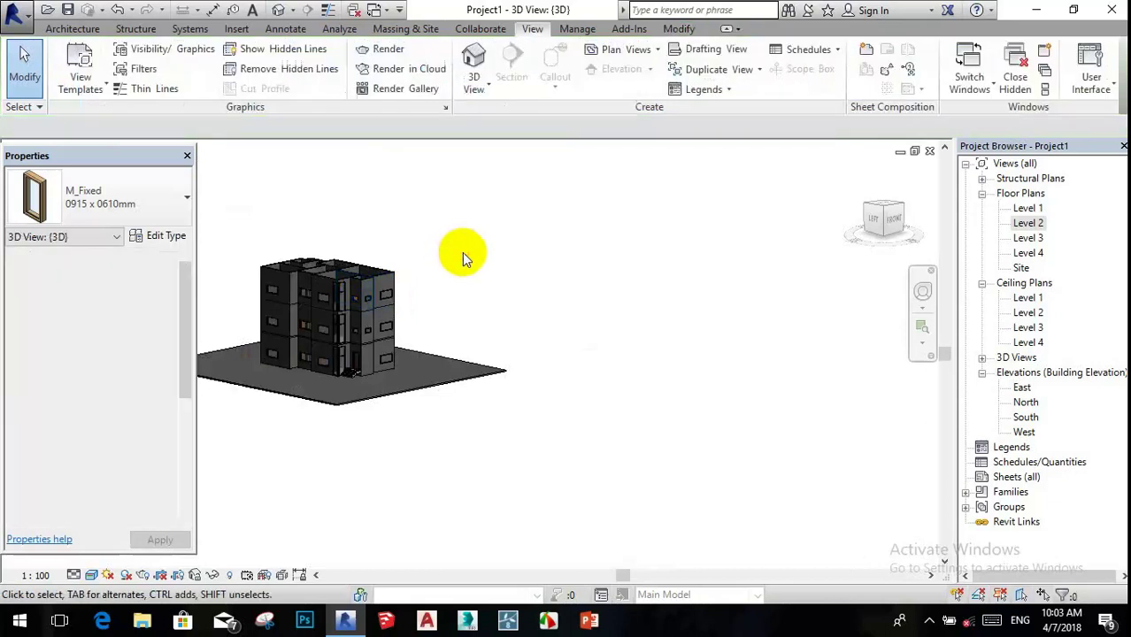
{"action": "mouse_move", "coordinate": [499, 247]}
{"action": "middle_mouse_down", "text": "shift"}
{"action": "mouse_move", "coordinate": [122, 340]}
{"action": "mouse_move", "coordinate": [504, 373]}
{"action": "mouse_move", "coordinate": [442, 328]}
{"action": "mouse_move", "coordinate": [447, 308]}
{"action": "mouse_move", "coordinate": [284, 329]}
{"action": "mouse_move", "coordinate": [210, 316]}
{"action": "mouse_move", "coordinate": [316, 328]}
{"action": "mouse_move", "coordinate": [250, 318]}
{"action": "middle_mouse_up", "text": "shift"}
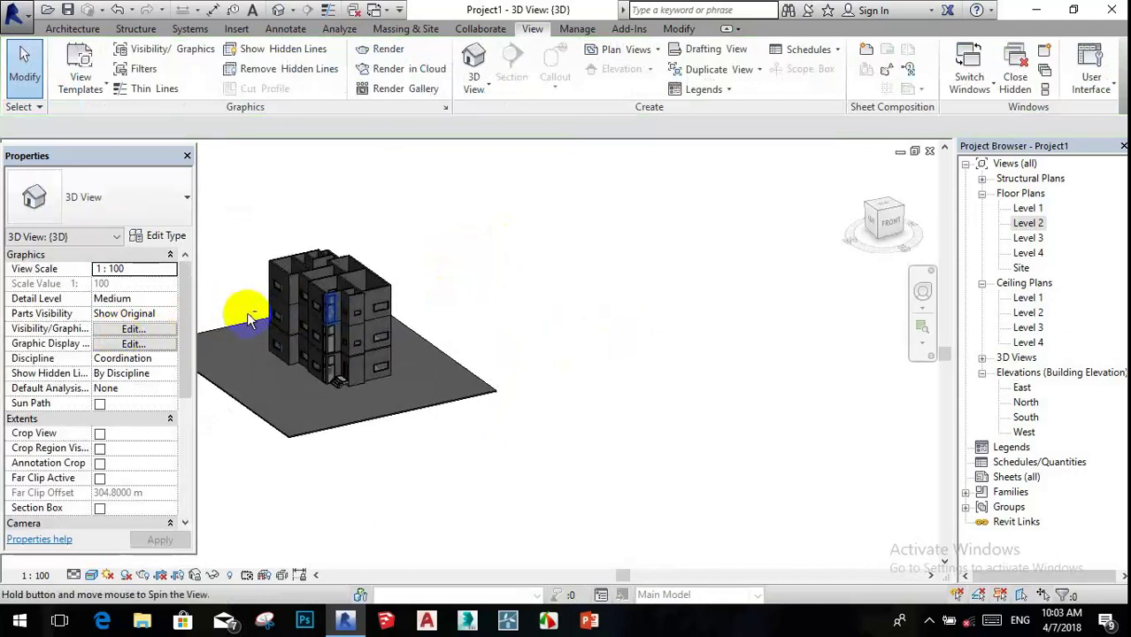
{"action": "scroll", "coordinate": [327, 288], "scroll_direction": "up", "scroll_amount": 3}
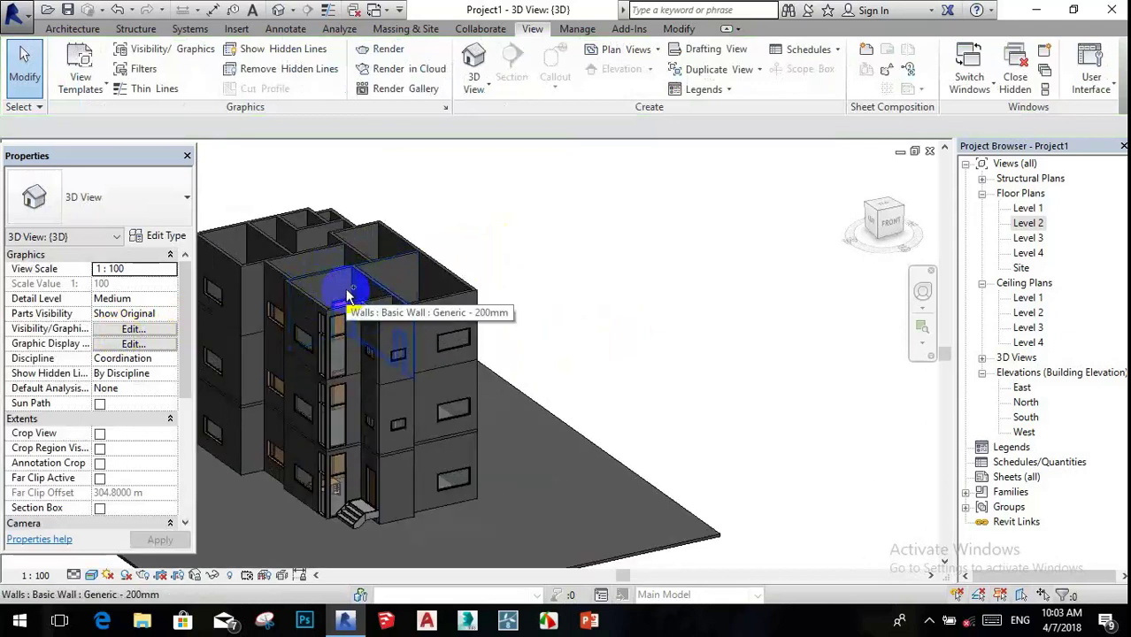
{"action": "scroll", "coordinate": [348, 298], "scroll_direction": "down", "scroll_amount": 3}
{"action": "double_click", "coordinate": [1027, 208]}
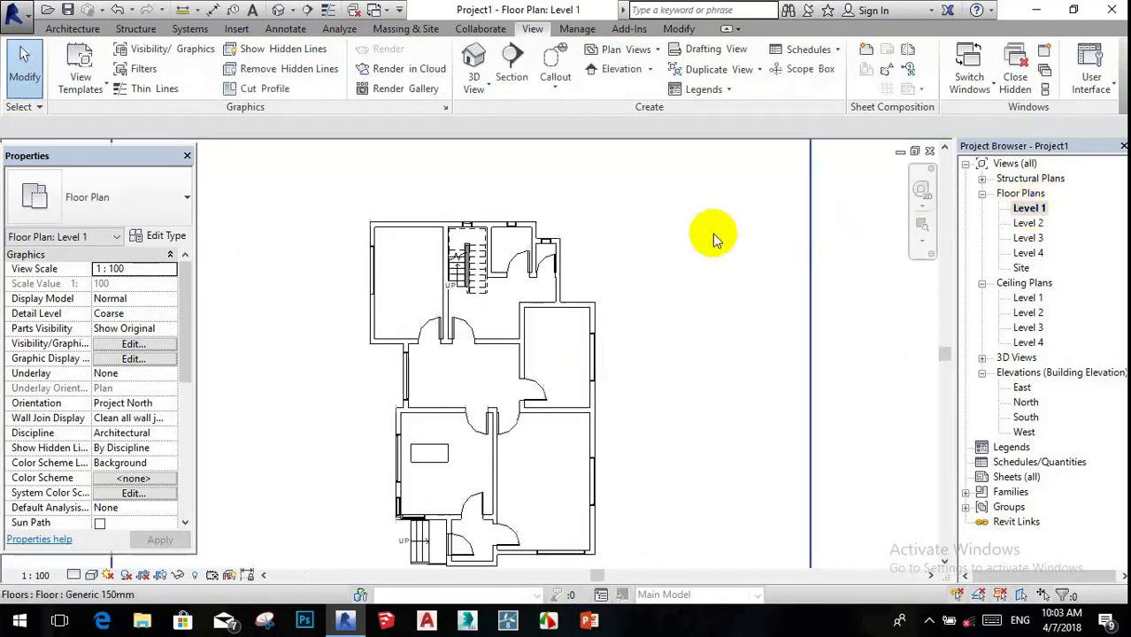
- Start the Section tool from the View tab, dismissing the save reminder
{"action": "scroll", "coordinate": [637, 239], "scroll_direction": "down", "scroll_amount": 3}
{"action": "scroll", "coordinate": [575, 243], "scroll_direction": "up", "scroll_amount": 3}
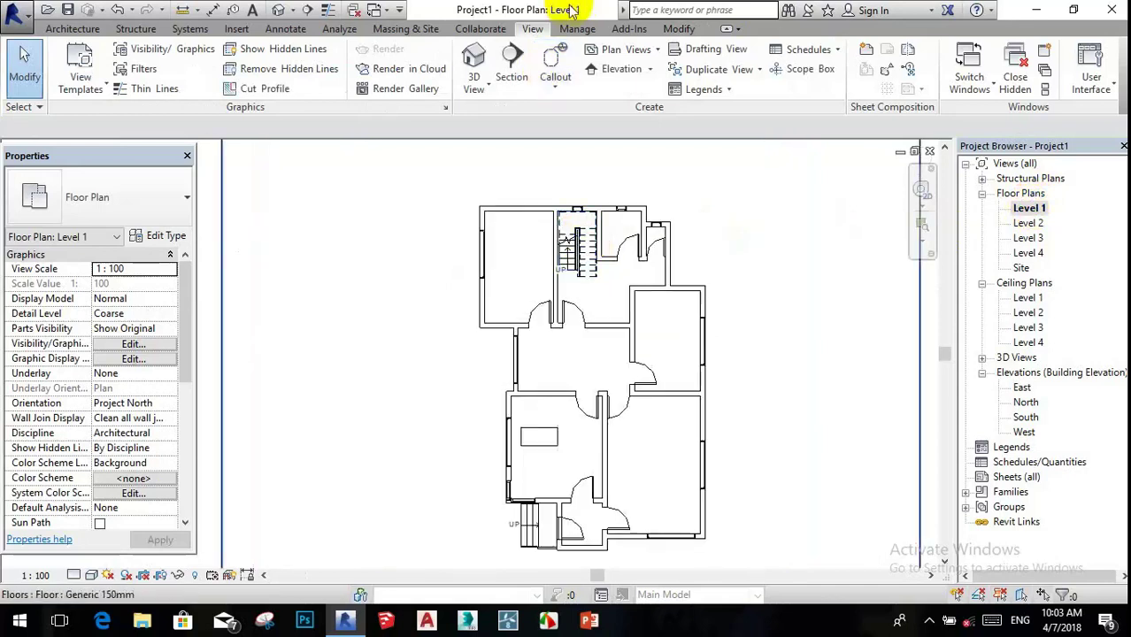
{"action": "left_click", "coordinate": [520, 57]}
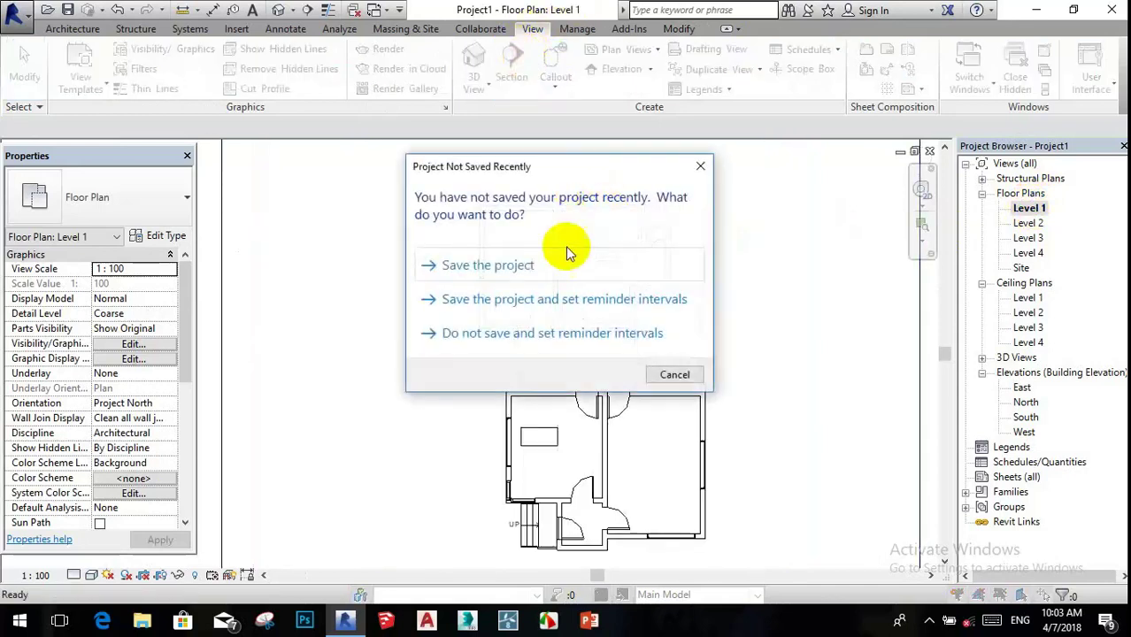
{"action": "left_click", "coordinate": [674, 375]}
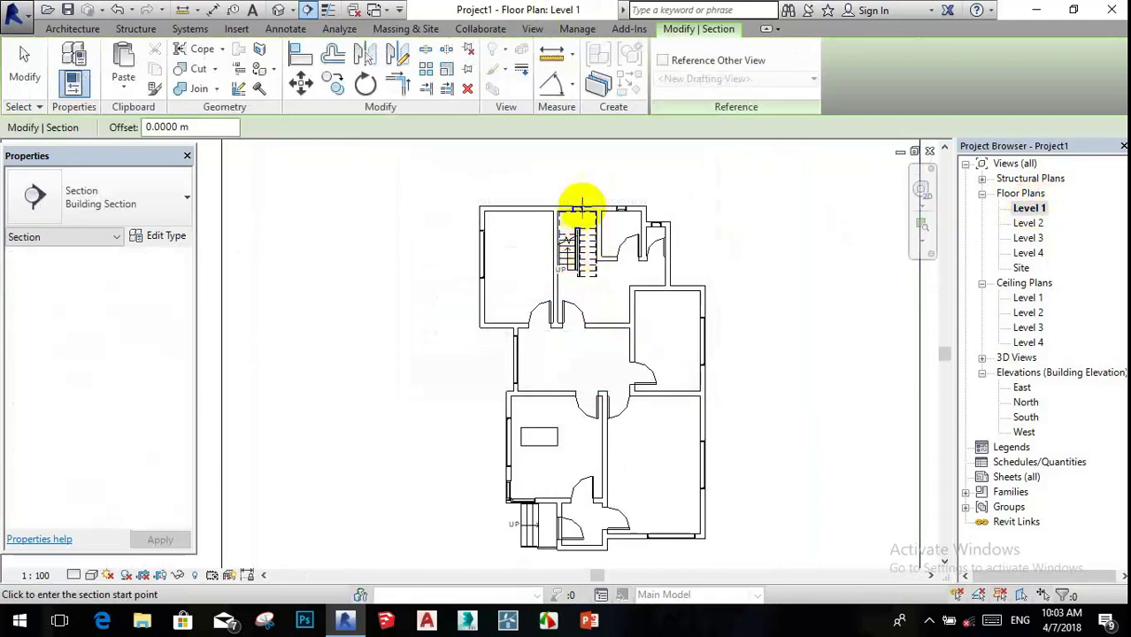
- Draw the section line from above the stair to below the house
{"action": "scroll", "coordinate": [583, 211], "scroll_direction": "up", "scroll_amount": 2}
{"action": "scroll", "coordinate": [560, 222], "scroll_direction": "up", "scroll_amount": 2}
{"action": "left_click", "coordinate": [545, 159]}
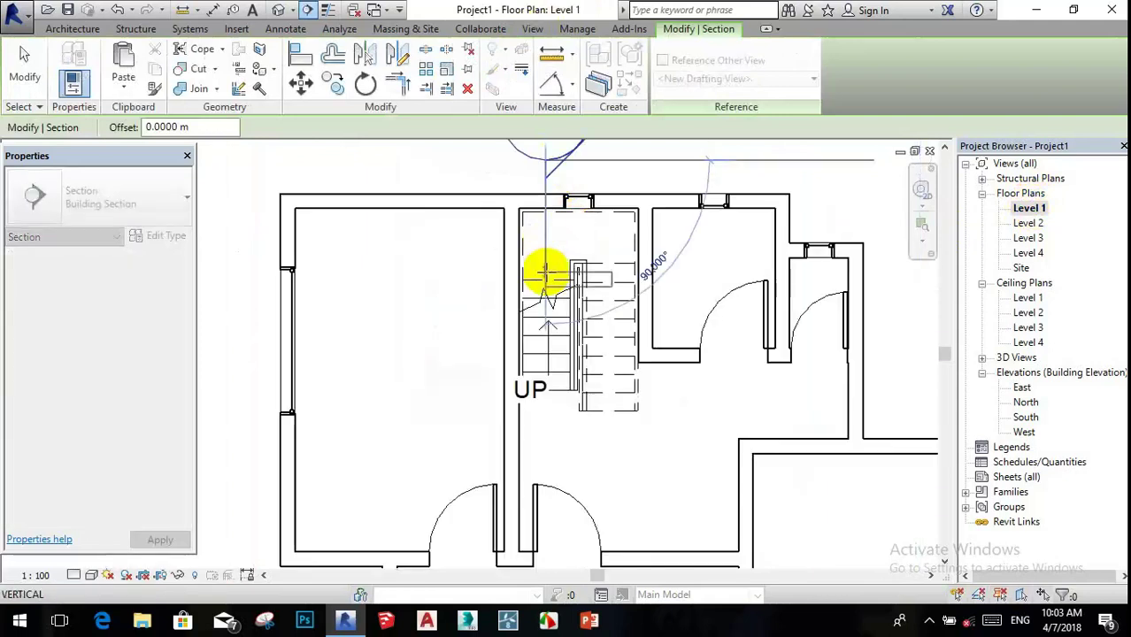
{"action": "scroll", "coordinate": [537, 270], "scroll_direction": "down", "scroll_amount": 2}
{"action": "scroll", "coordinate": [538, 270], "scroll_direction": "down", "scroll_amount": 2}
{"action": "scroll", "coordinate": [548, 334], "scroll_direction": "up", "scroll_amount": 2}
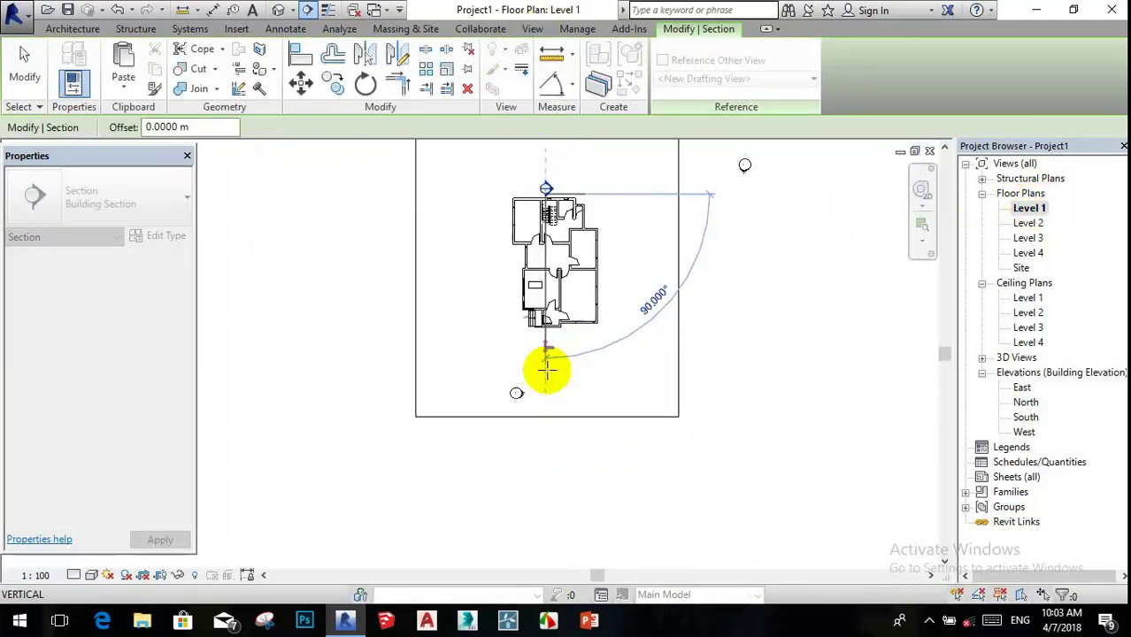
{"action": "left_click", "coordinate": [547, 372]}
{"action": "key", "text": "Escape"}
{"action": "key", "text": "Escape"}
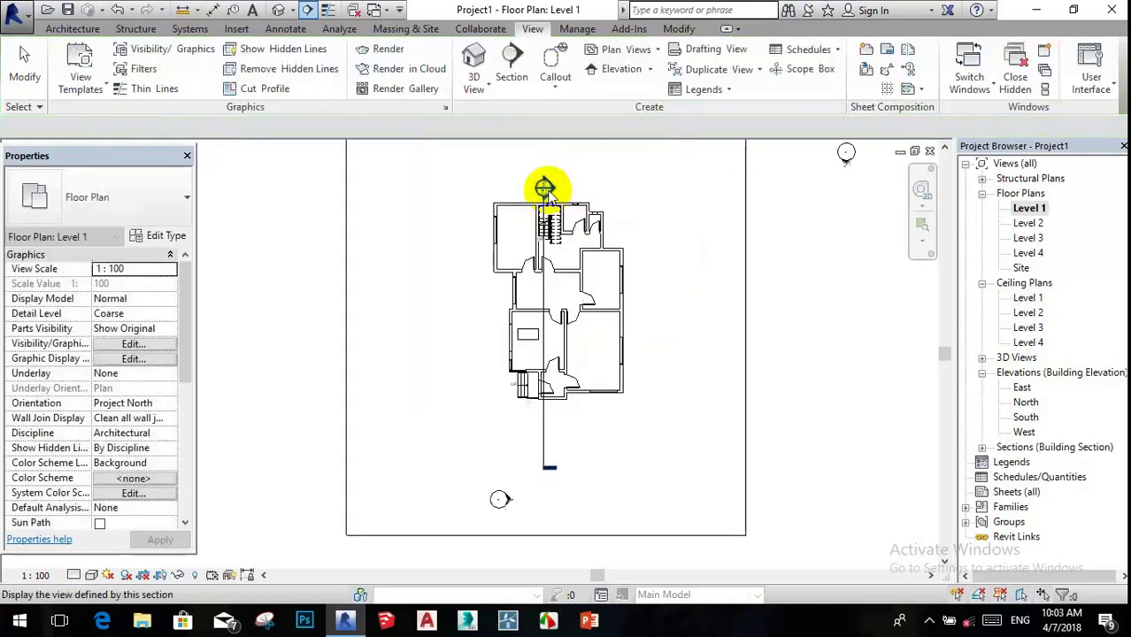
{"action": "scroll", "coordinate": [537, 208], "scroll_direction": "up", "scroll_amount": 2}
{"action": "scroll", "coordinate": [531, 211], "scroll_direction": "up", "scroll_amount": 2}
{"action": "scroll", "coordinate": [528, 209], "scroll_direction": "up", "scroll_amount": 2}
{"action": "scroll", "coordinate": [534, 200], "scroll_direction": "up", "scroll_amount": 2}
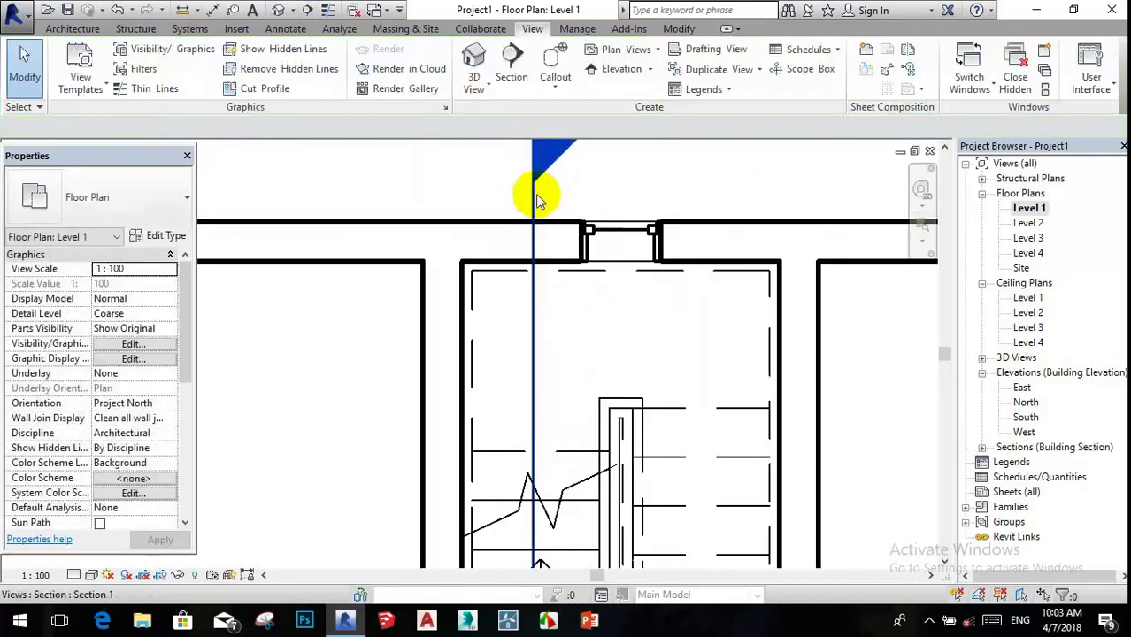
- Nudge the new section line slightly to the right
{"action": "left_click", "coordinate": [534, 206]}
{"action": "scroll", "coordinate": [538, 202], "scroll_direction": "down", "scroll_amount": 3}
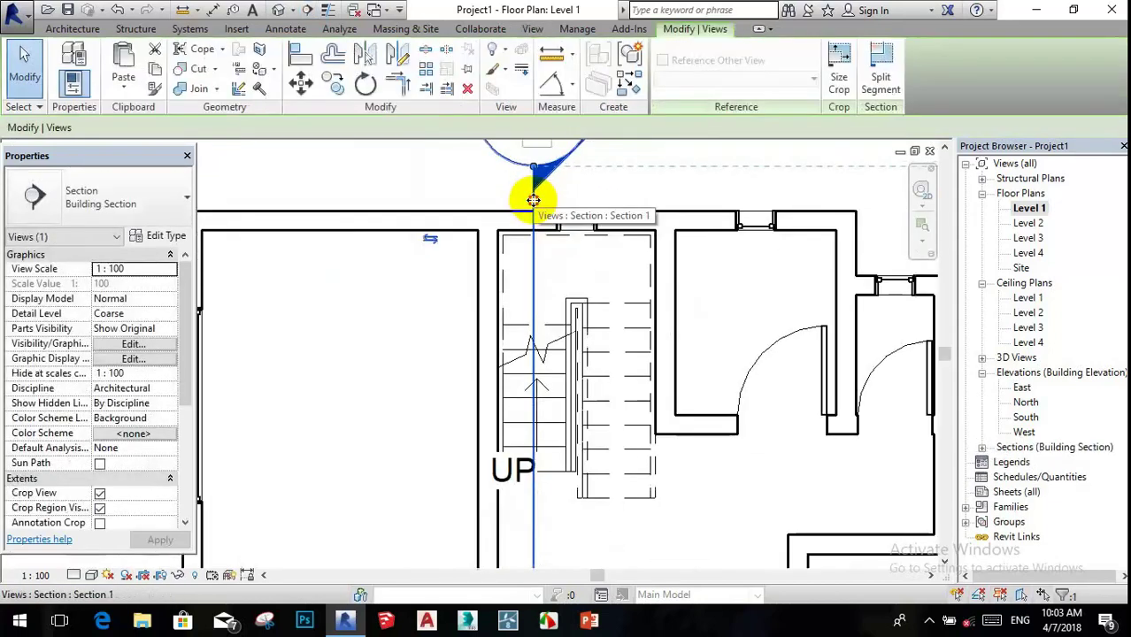
{"action": "scroll", "coordinate": [544, 200], "scroll_direction": "down", "scroll_amount": 1}
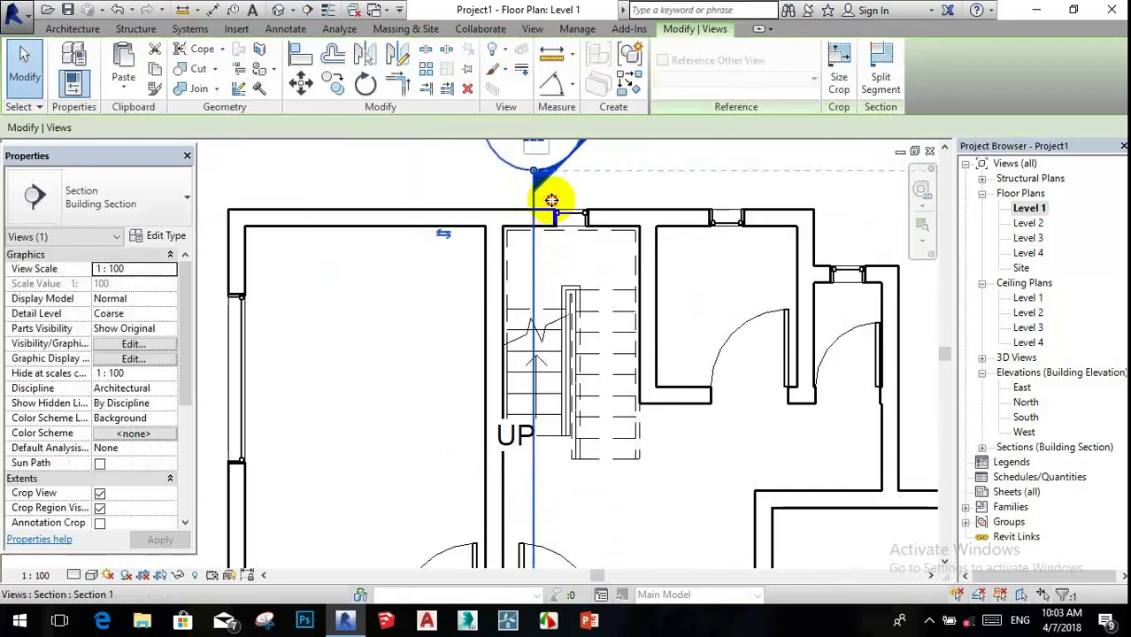
{"action": "left_click_drag", "start_coordinate": [551, 200], "coordinate": [540, 202]}
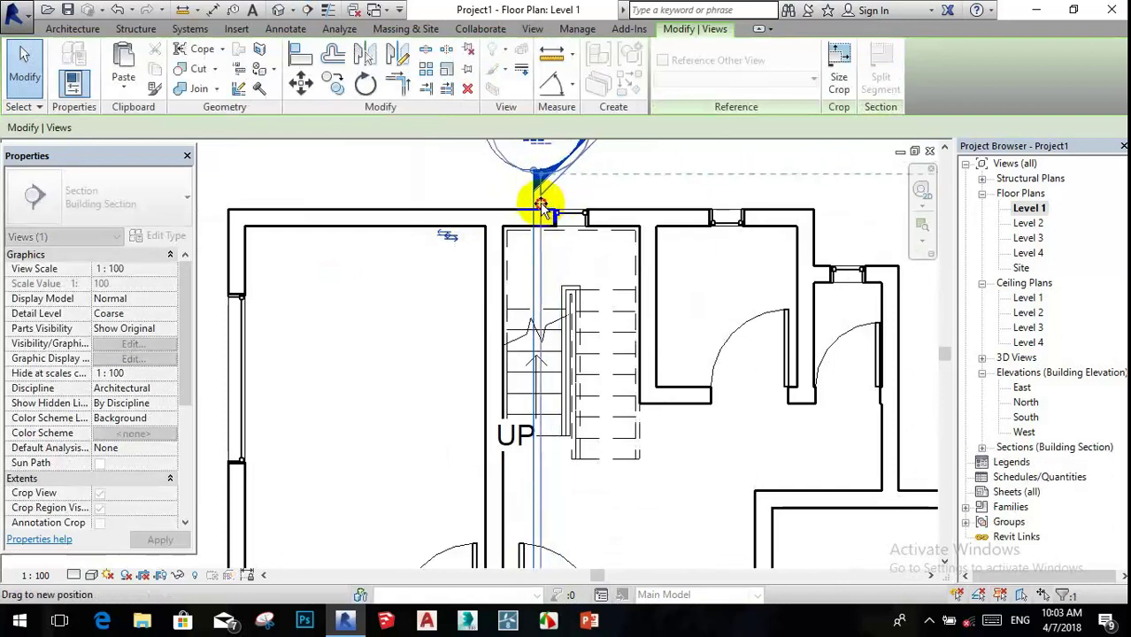
{"action": "scroll", "coordinate": [536, 212], "scroll_direction": "down", "scroll_amount": 3}
{"action": "scroll", "coordinate": [538, 212], "scroll_direction": "up", "scroll_amount": 2}
{"action": "scroll", "coordinate": [549, 214], "scroll_direction": "up", "scroll_amount": 2}
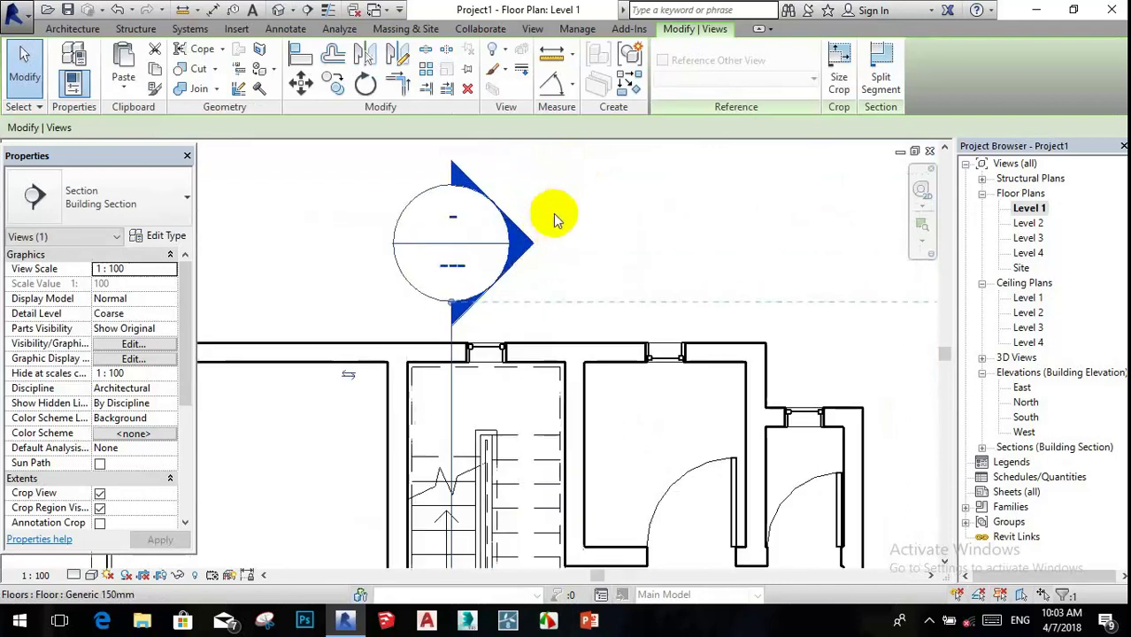
- Select the floor slab near the section head, then clear the selection
{"action": "left_click", "coordinate": [555, 220]}
{"action": "scroll", "coordinate": [535, 266], "scroll_direction": "up", "scroll_amount": 1}
{"action": "key", "text": "Escape"}
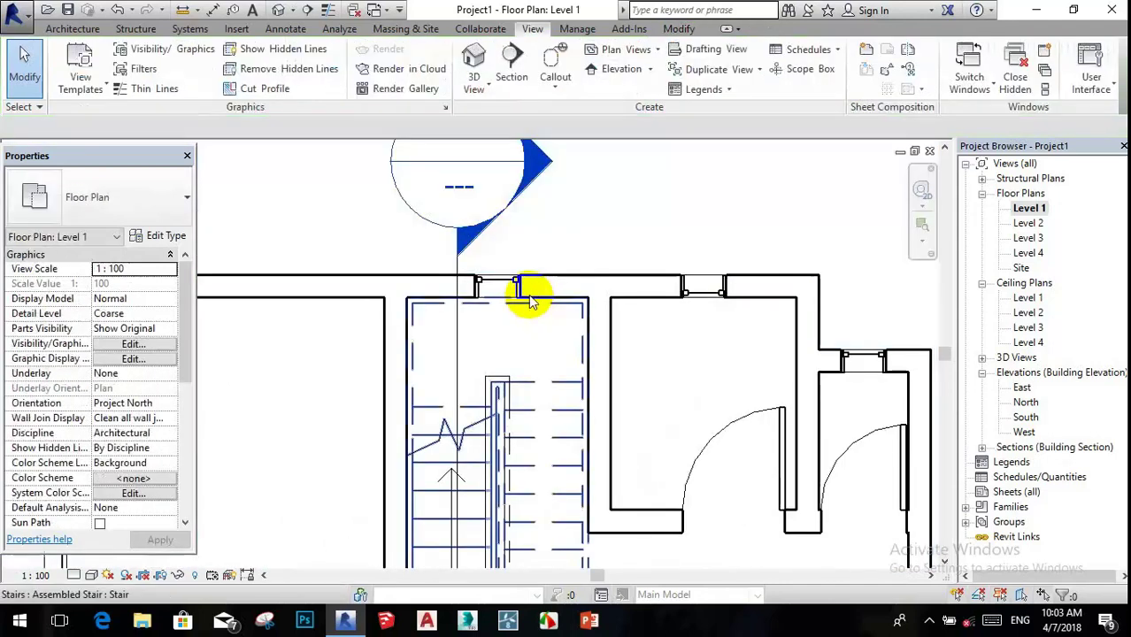
{"action": "scroll", "coordinate": [526, 336], "scroll_direction": "down", "scroll_amount": 2}
{"action": "scroll", "coordinate": [506, 265], "scroll_direction": "up", "scroll_amount": 4}
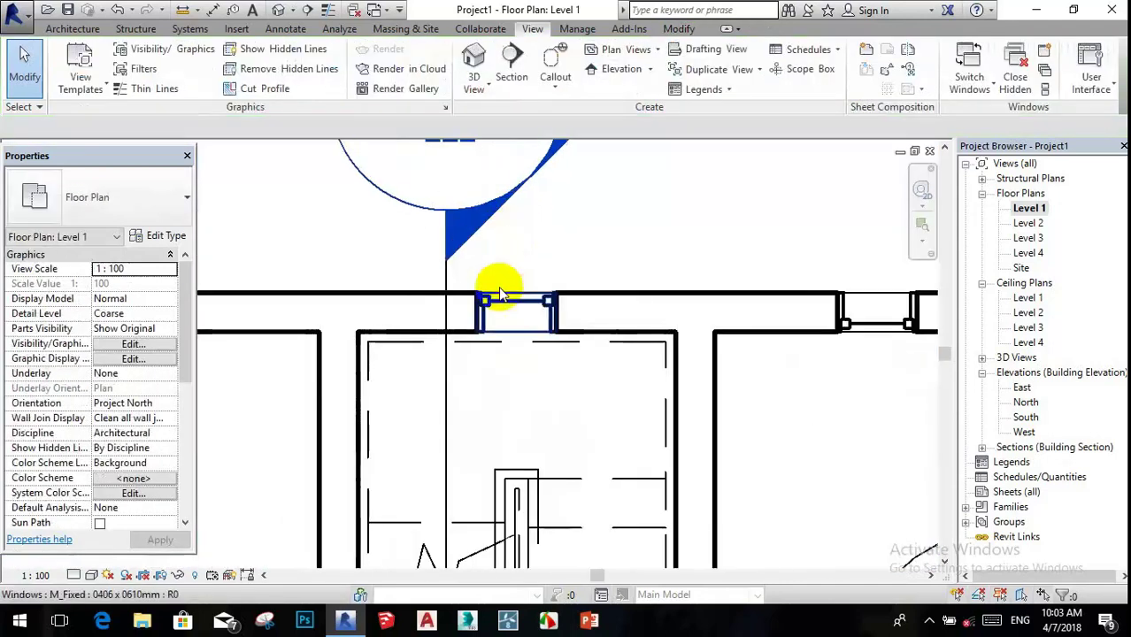
{"action": "scroll", "coordinate": [500, 297], "scroll_direction": "down", "scroll_amount": 1}
{"action": "scroll", "coordinate": [512, 294], "scroll_direction": "up", "scroll_amount": 2}
- Change the top-wall window above the stair to M_Fixed 0915 x 0610mm
{"action": "left_click", "coordinate": [513, 296]}
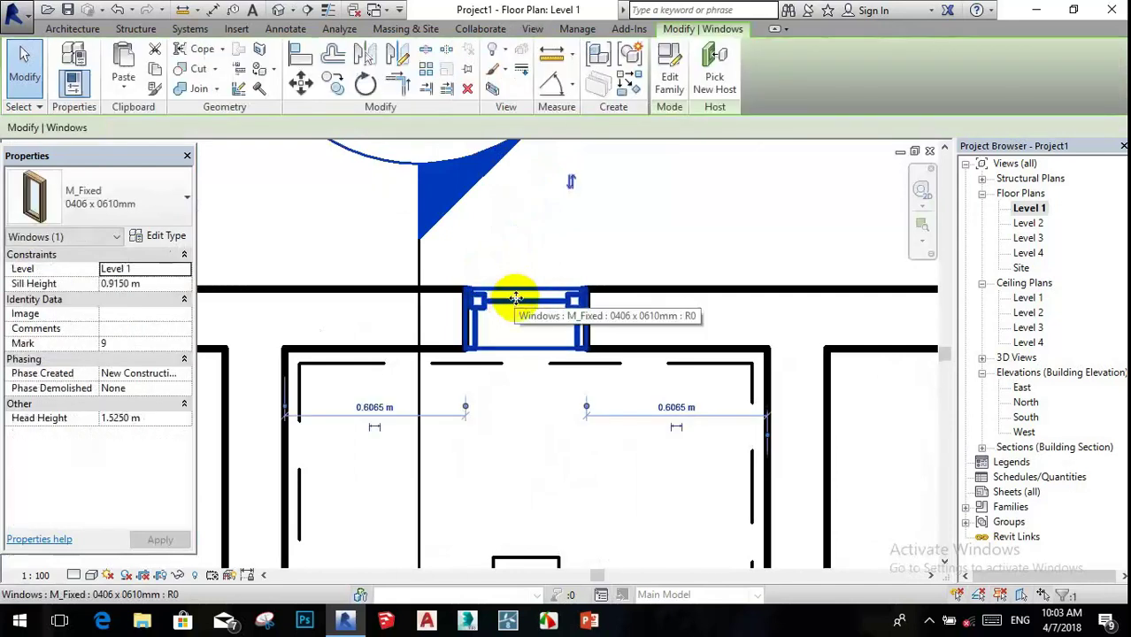
{"action": "left_click", "coordinate": [140, 222]}
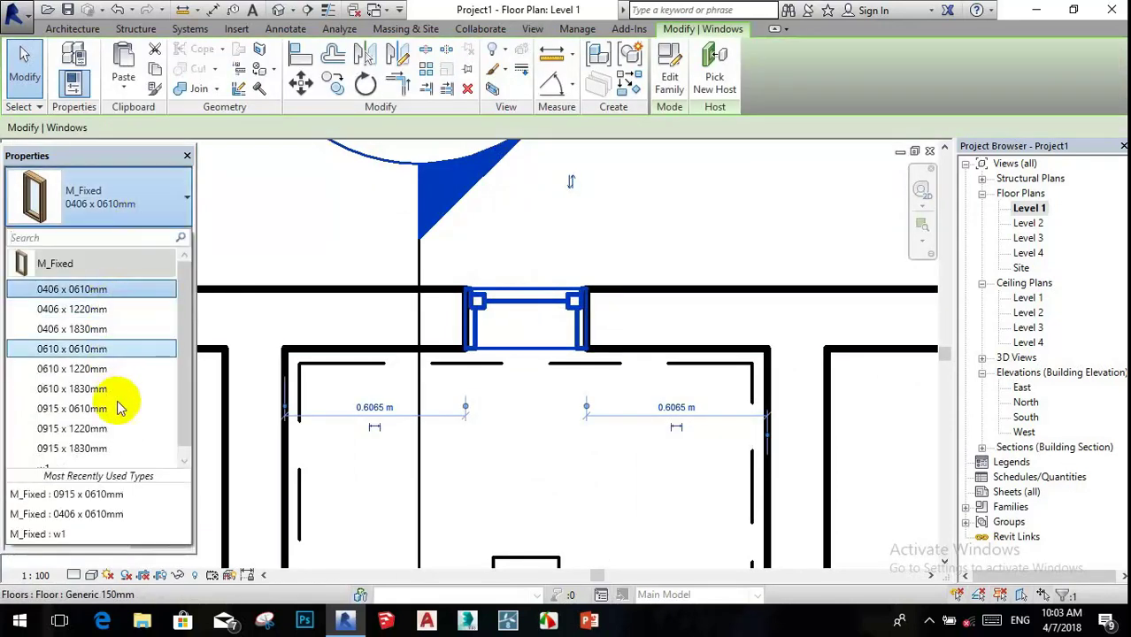
{"action": "left_click", "coordinate": [101, 409]}
{"action": "scroll", "coordinate": [404, 328], "scroll_direction": "down", "scroll_amount": 2}
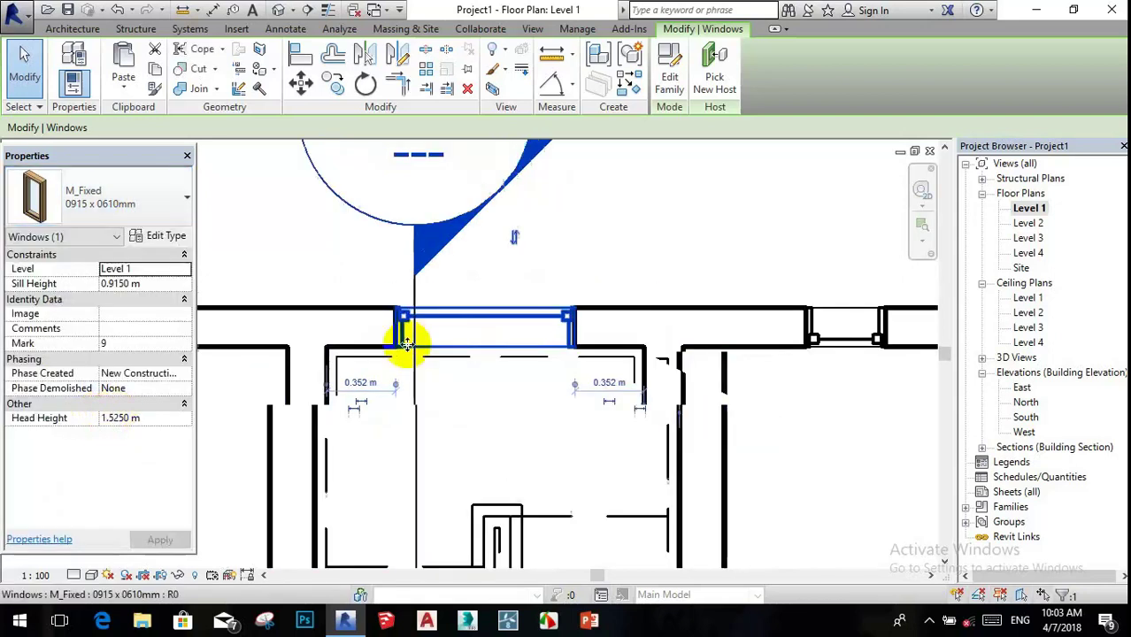
{"action": "key", "text": "Escape"}
{"action": "scroll", "coordinate": [462, 349], "scroll_direction": "down", "scroll_amount": 1}
{"action": "scroll", "coordinate": [454, 285], "scroll_direction": "down", "scroll_amount": 2}
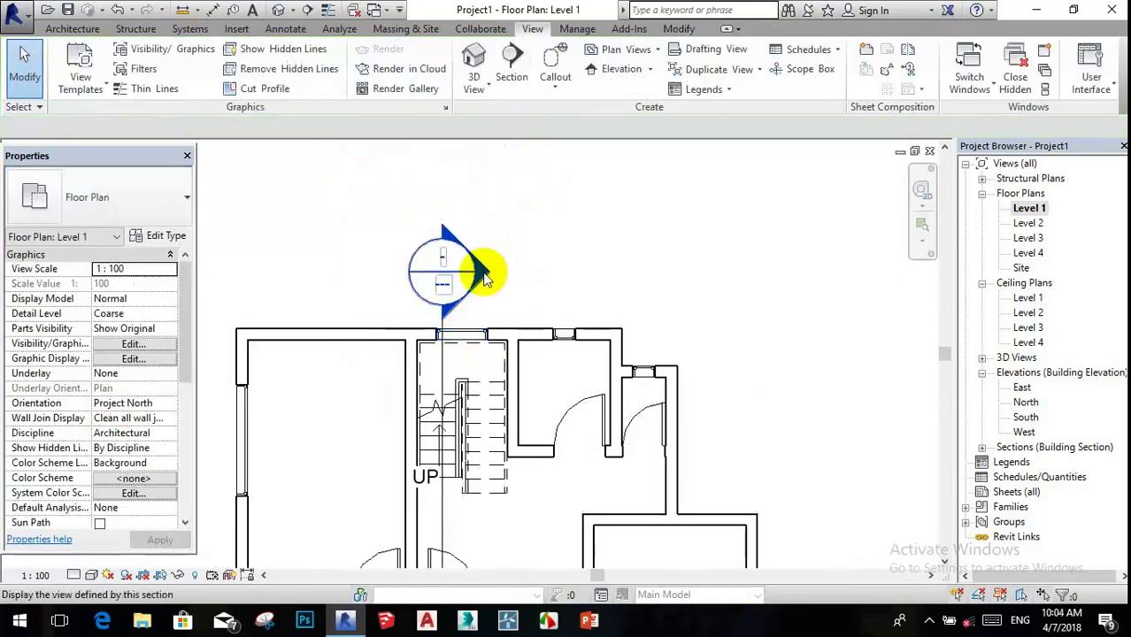
- Open the Section 1 building section view from its section head
{"action": "double_click", "coordinate": [484, 278]}
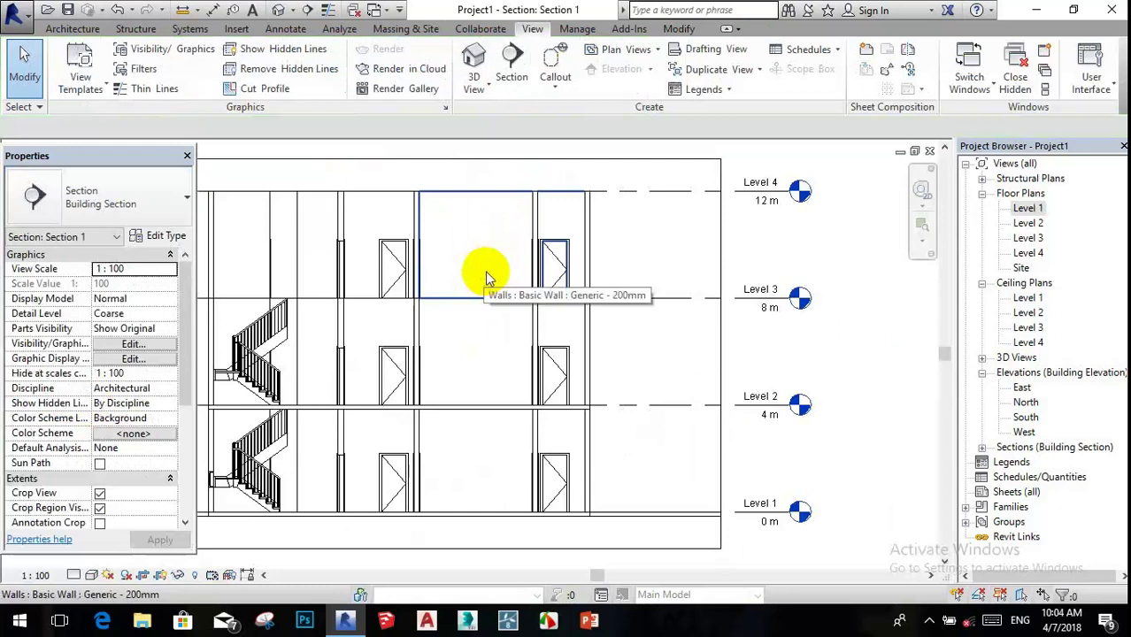
{"action": "scroll", "coordinate": [485, 278], "scroll_direction": "down", "scroll_amount": 3}
{"action": "scroll", "coordinate": [403, 341], "scroll_direction": "up", "scroll_amount": 1}
{"action": "scroll", "coordinate": [425, 336], "scroll_direction": "down", "scroll_amount": 1}
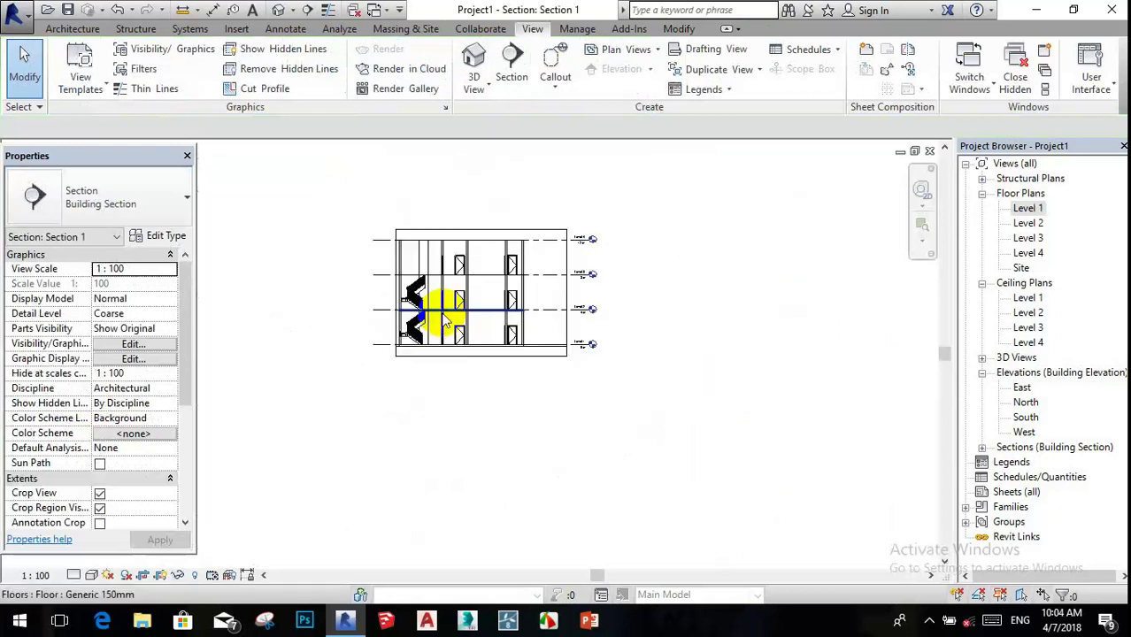
{"action": "scroll", "coordinate": [478, 257], "scroll_direction": "up", "scroll_amount": 2}
- Select Section 1's crop region and widen it far to the left and right
{"action": "left_click", "coordinate": [493, 215]}
{"action": "scroll", "coordinate": [492, 214], "scroll_direction": "down", "scroll_amount": 2}
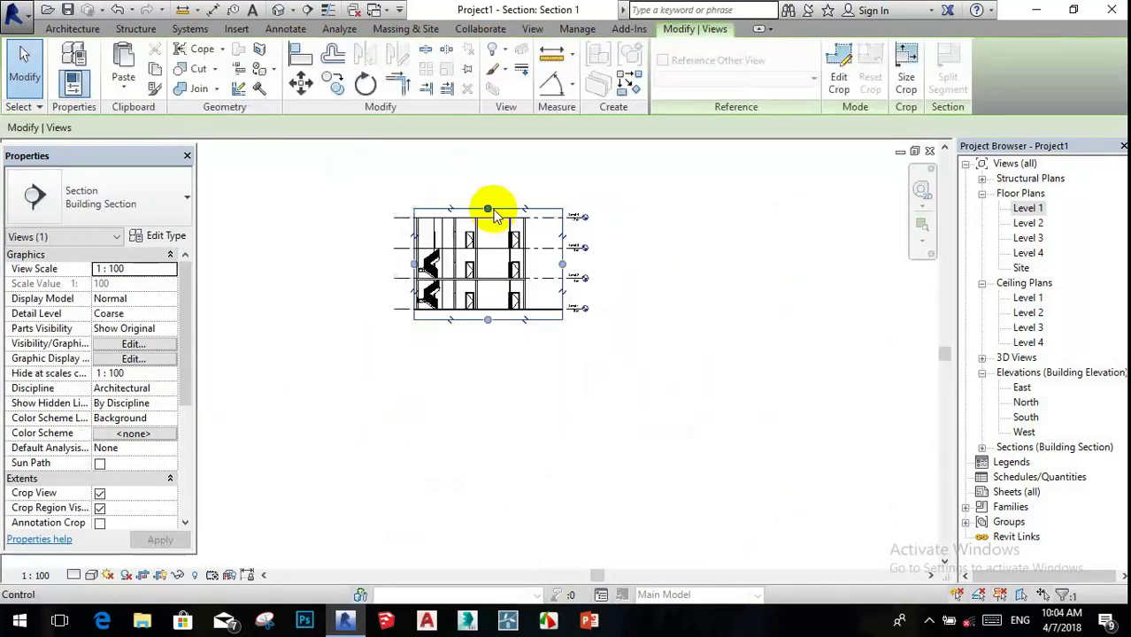
{"action": "scroll", "coordinate": [391, 261], "scroll_direction": "up", "scroll_amount": 1}
{"action": "scroll", "coordinate": [456, 272], "scroll_direction": "down", "scroll_amount": 1}
{"action": "scroll", "coordinate": [542, 230], "scroll_direction": "up", "scroll_amount": 1}
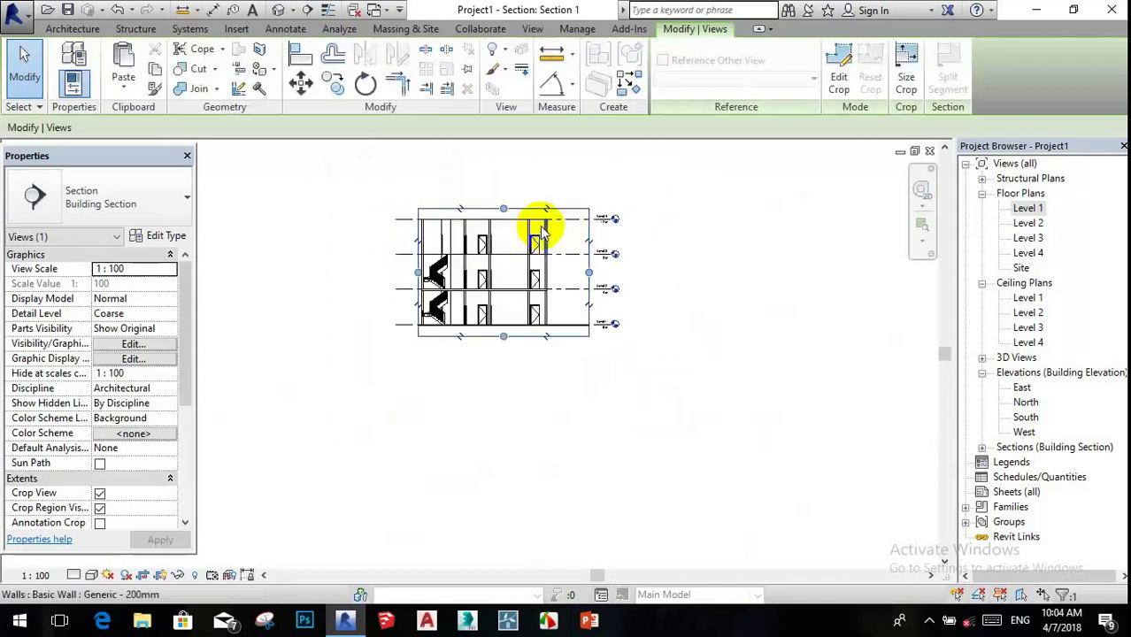
{"action": "scroll", "coordinate": [462, 269], "scroll_direction": "down", "scroll_amount": 1}
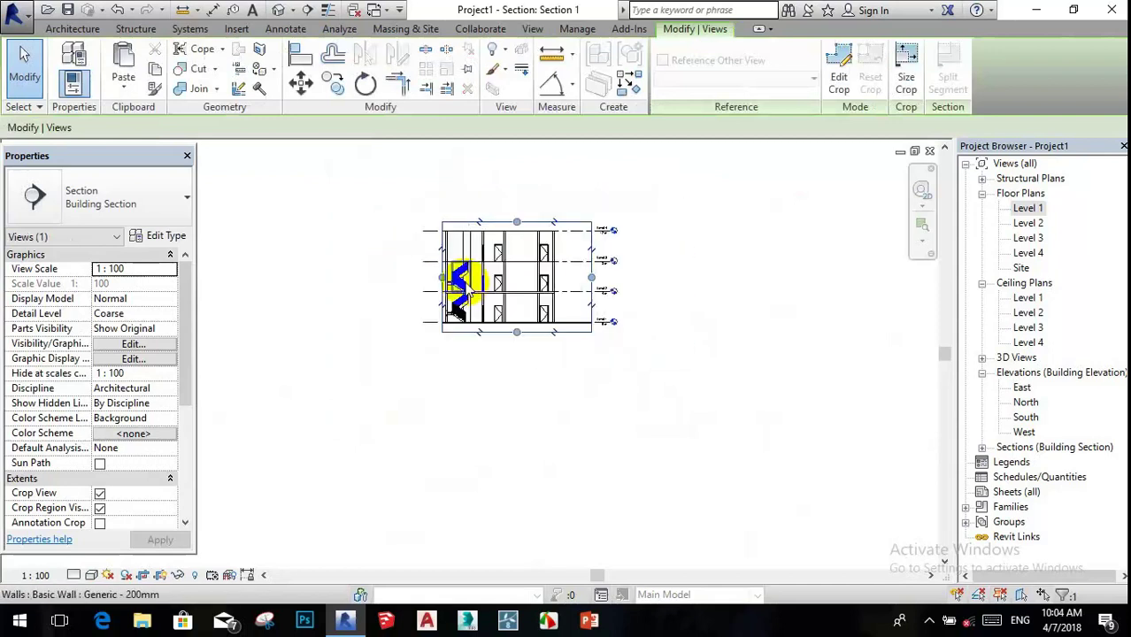
{"action": "scroll", "coordinate": [442, 272], "scroll_direction": "up", "scroll_amount": 2}
{"action": "left_click_drag", "start_coordinate": [396, 277], "coordinate": [249, 278]}
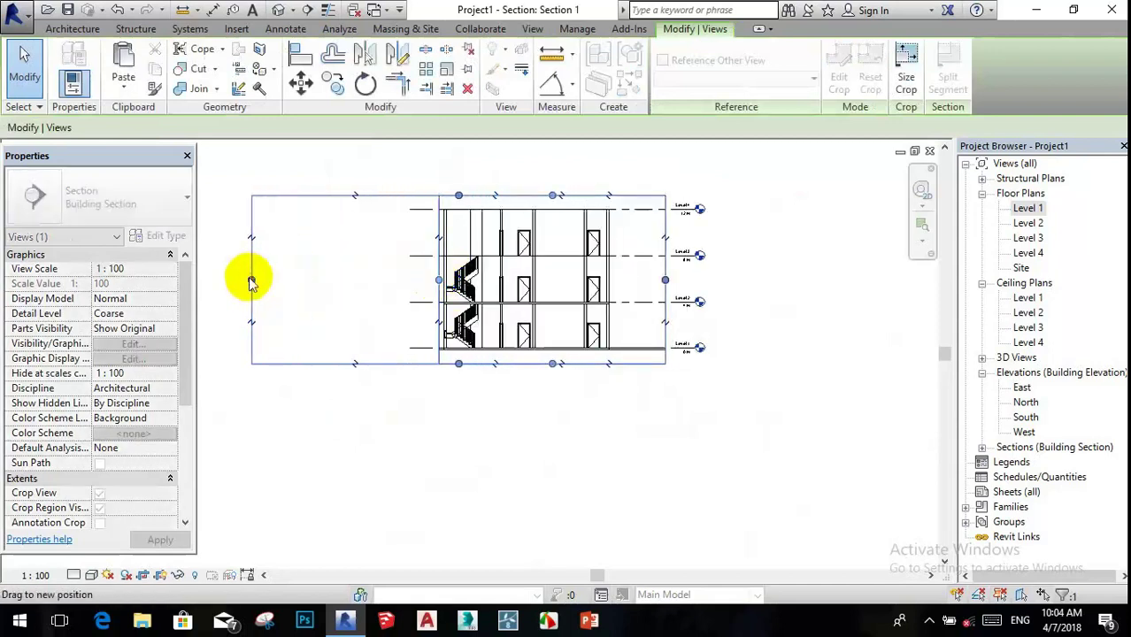
{"action": "scroll", "coordinate": [450, 252], "scroll_direction": "down", "scroll_amount": 1}
{"action": "scroll", "coordinate": [487, 279], "scroll_direction": "down", "scroll_amount": 1}
{"action": "scroll", "coordinate": [489, 279], "scroll_direction": "up", "scroll_amount": 1}
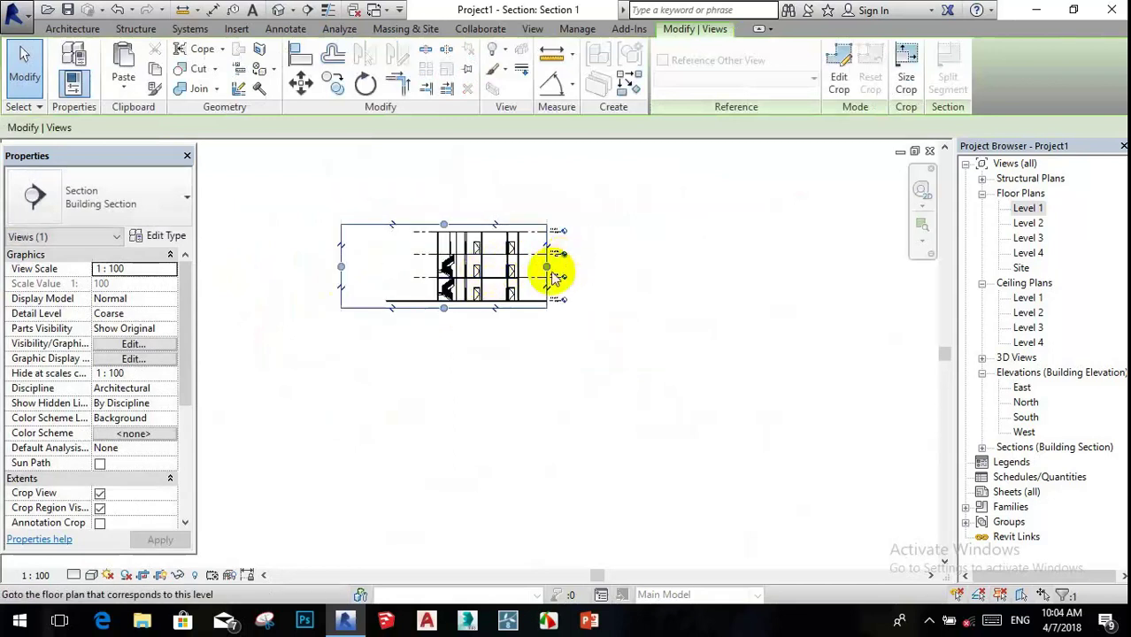
{"action": "left_click_drag", "start_coordinate": [550, 264], "coordinate": [708, 268]}
{"action": "scroll", "coordinate": [598, 266], "scroll_direction": "down", "scroll_amount": 1}
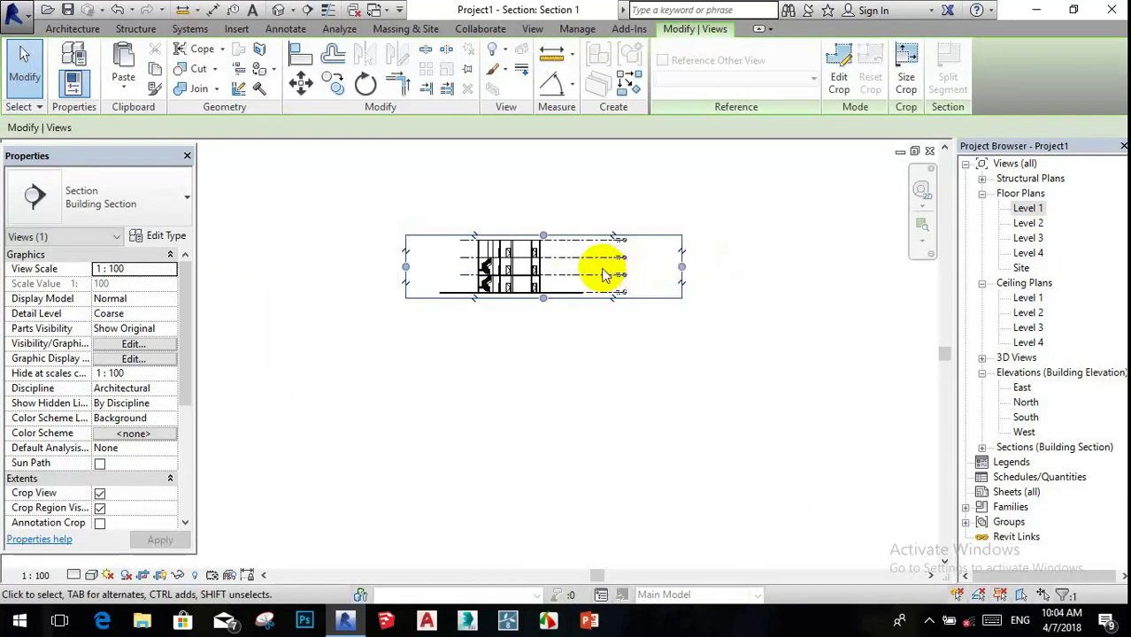
{"action": "scroll", "coordinate": [508, 268], "scroll_direction": "up", "scroll_amount": 1}
{"action": "scroll", "coordinate": [505, 266], "scroll_direction": "up", "scroll_amount": 1}
{"action": "scroll", "coordinate": [548, 257], "scroll_direction": "down", "scroll_amount": 1}
{"action": "scroll", "coordinate": [602, 261], "scroll_direction": "up", "scroll_amount": 1}
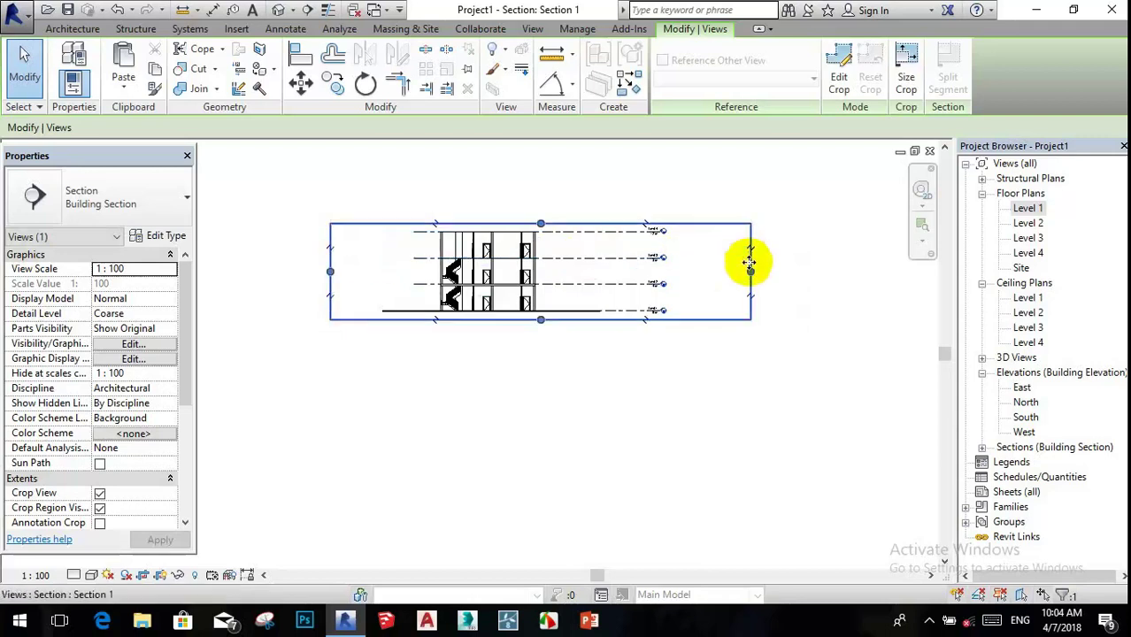
- Pull the crop box's right and left edges back in to frame the building
{"action": "left_click_drag", "start_coordinate": [751, 276], "coordinate": [577, 275]}
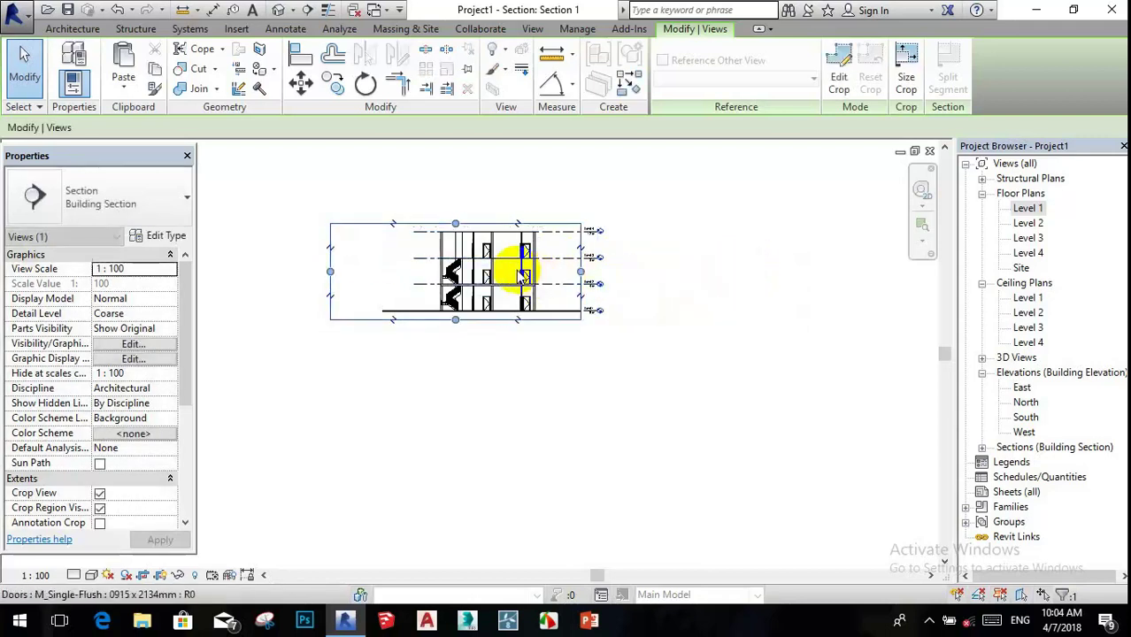
{"action": "scroll", "coordinate": [506, 279], "scroll_direction": "up", "scroll_amount": 1}
{"action": "left_click_drag", "start_coordinate": [273, 273], "coordinate": [297, 272]}
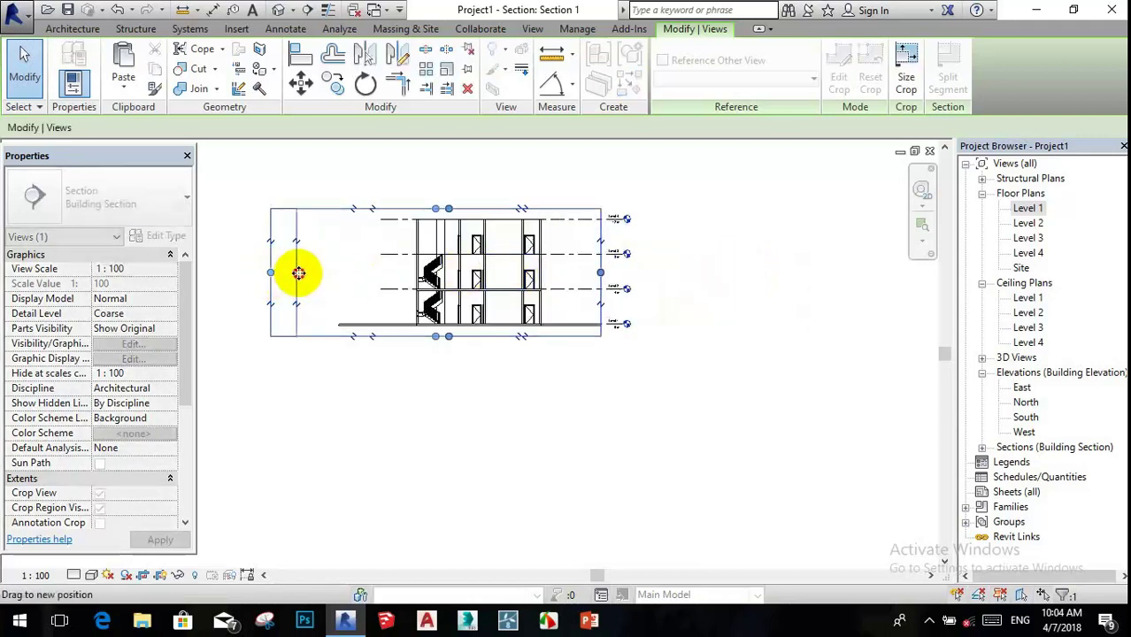
{"action": "scroll", "coordinate": [383, 222], "scroll_direction": "down", "scroll_amount": 2}
{"action": "scroll", "coordinate": [399, 202], "scroll_direction": "up", "scroll_amount": 2}
{"action": "left_click", "coordinate": [410, 194]}
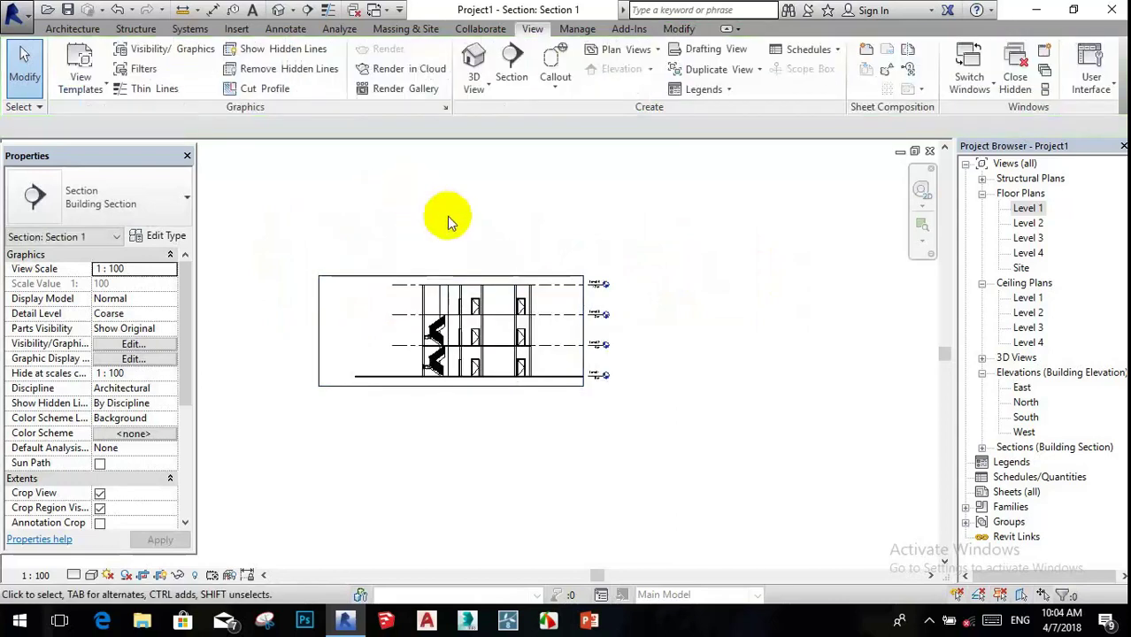
{"action": "scroll", "coordinate": [518, 308], "scroll_direction": "down", "scroll_amount": 1}
{"action": "scroll", "coordinate": [530, 298], "scroll_direction": "up", "scroll_amount": 1}
{"action": "scroll", "coordinate": [534, 294], "scroll_direction": "down", "scroll_amount": 1}
{"action": "scroll", "coordinate": [526, 285], "scroll_direction": "up", "scroll_amount": 2}
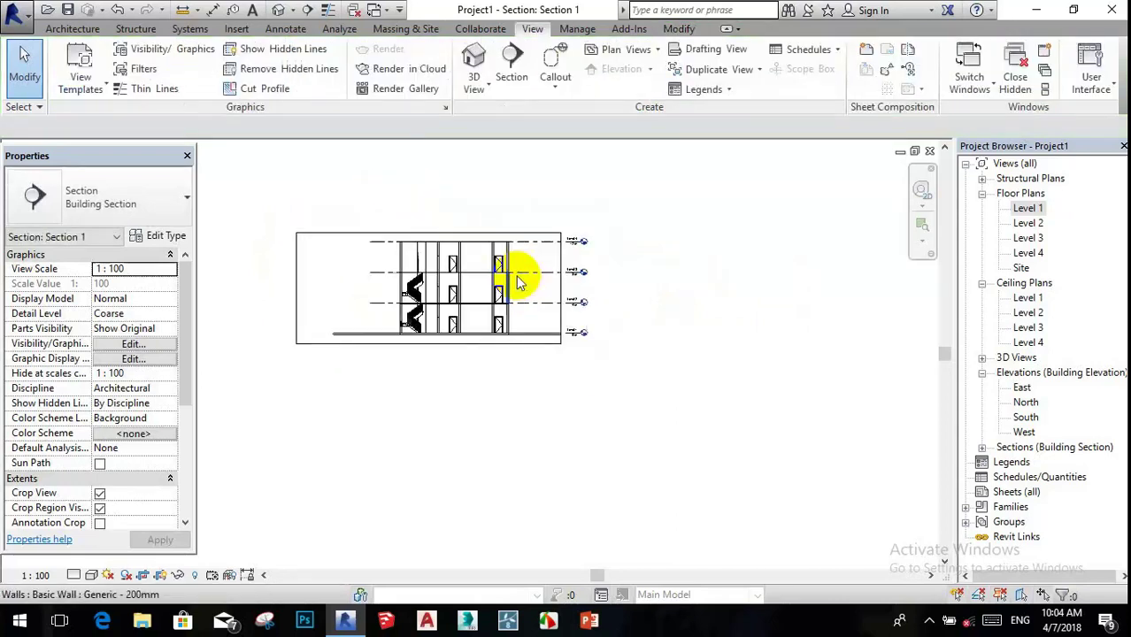
{"action": "scroll", "coordinate": [496, 266], "scroll_direction": "up", "scroll_amount": 2}
{"action": "scroll", "coordinate": [500, 247], "scroll_direction": "up", "scroll_amount": 2}
{"action": "scroll", "coordinate": [513, 249], "scroll_direction": "down", "scroll_amount": 1}
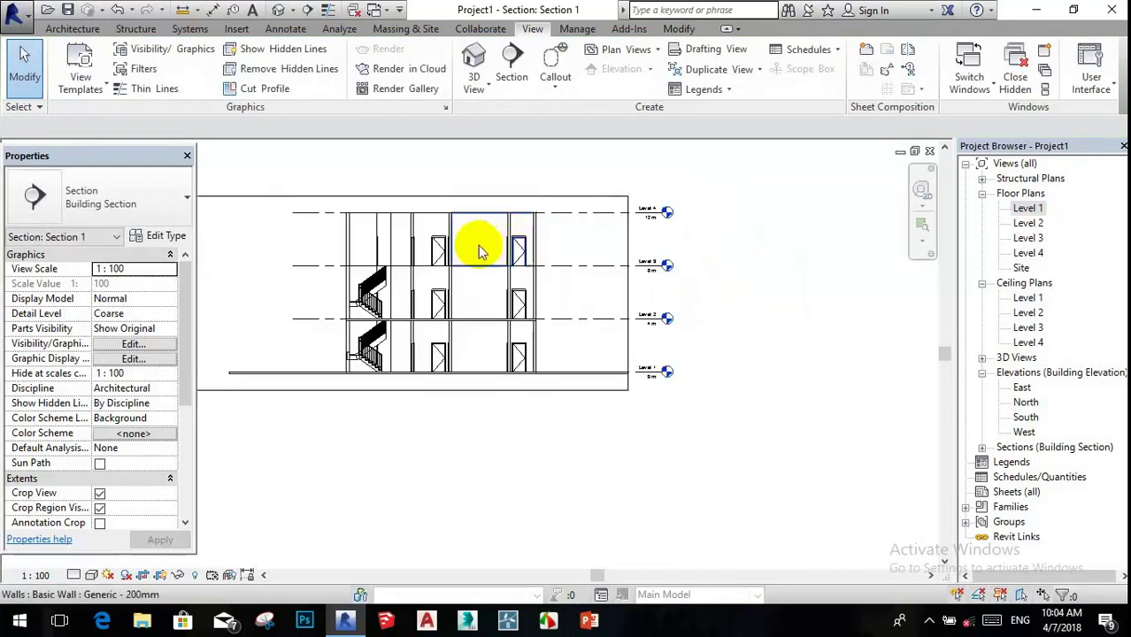
{"action": "scroll", "coordinate": [535, 238], "scroll_direction": "up", "scroll_amount": 1}
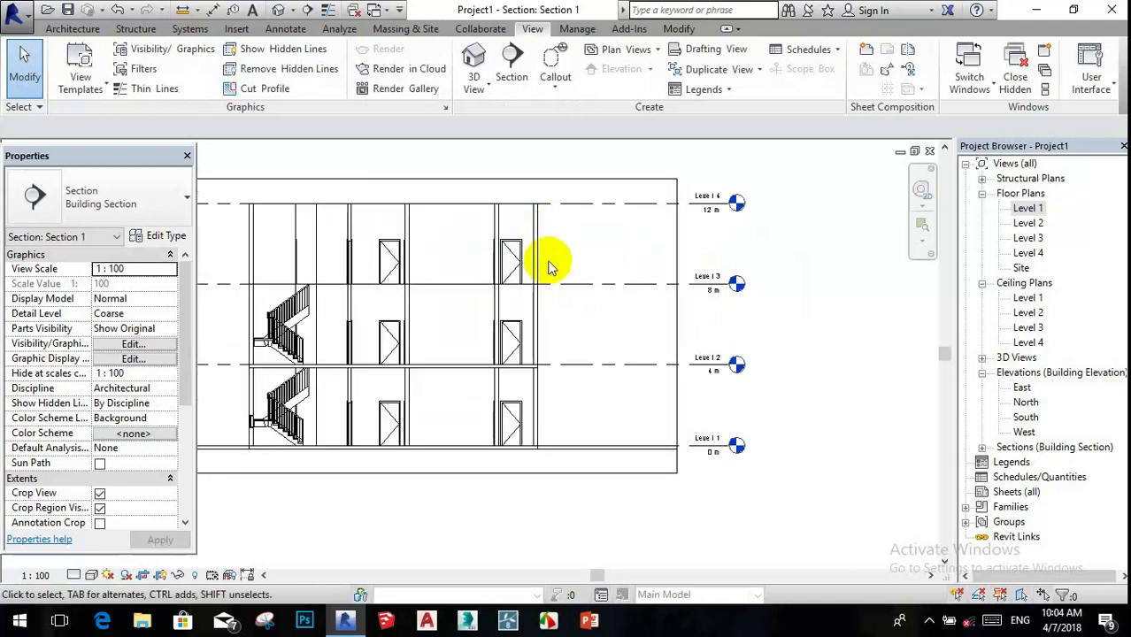
{"action": "scroll", "coordinate": [549, 261], "scroll_direction": "up", "scroll_amount": 2}
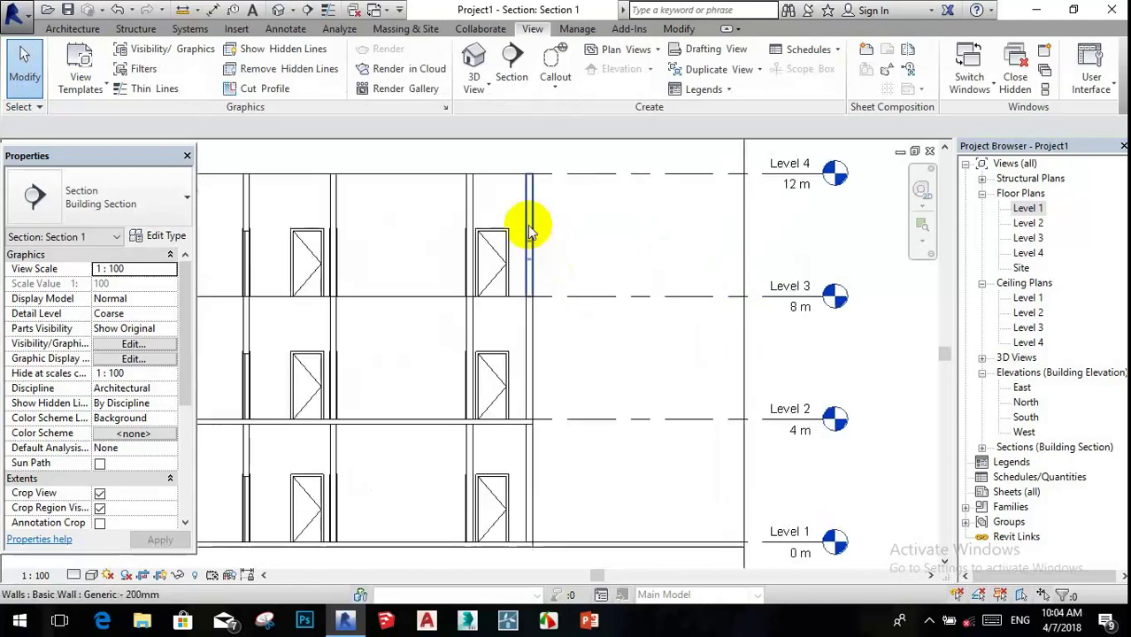
- Select the top-floor wall and set its Generic - 200mm type's Coarse Scale Fill Pattern to Solid fill
{"action": "left_click", "coordinate": [530, 232]}
{"action": "scroll", "coordinate": [550, 245], "scroll_direction": "down", "scroll_amount": 3}
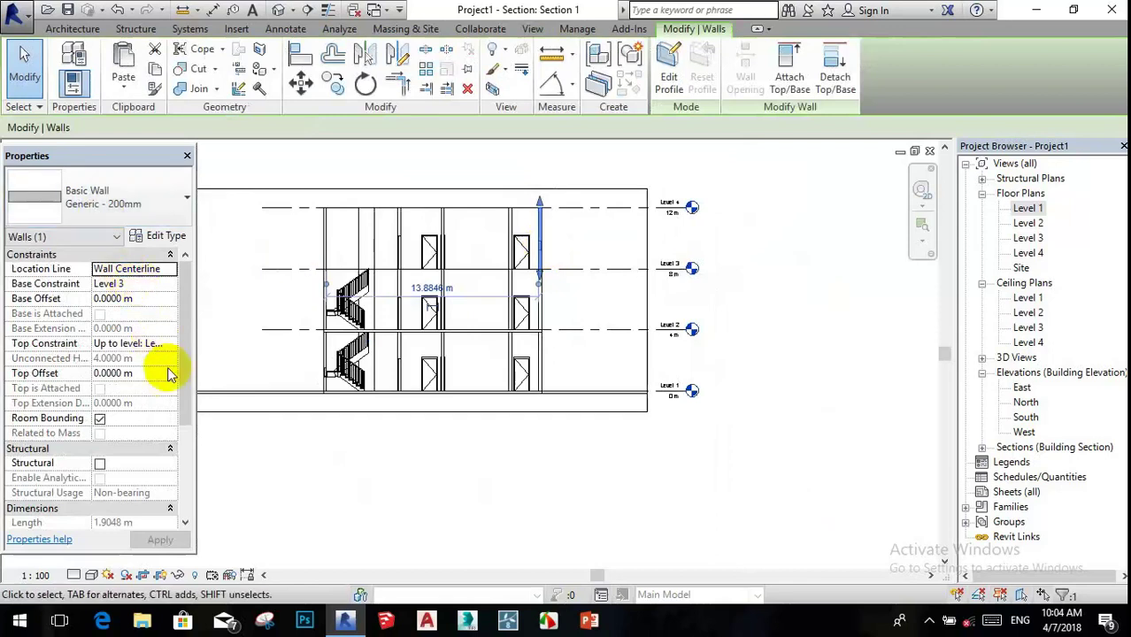
{"action": "left_click", "coordinate": [164, 238]}
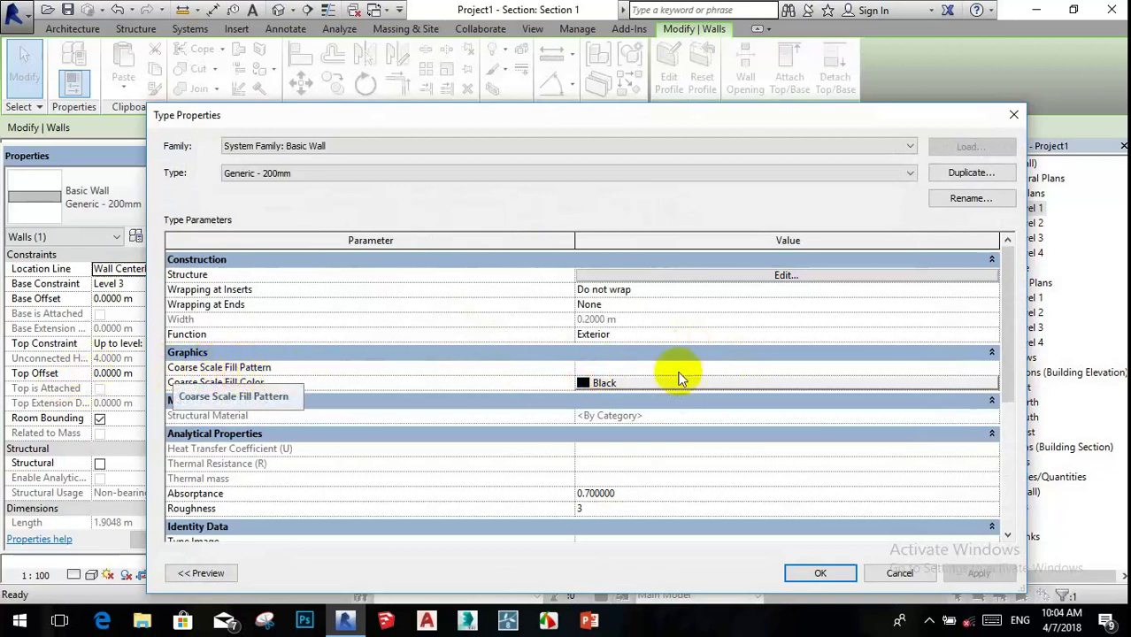
{"action": "left_click", "coordinate": [993, 369]}
{"action": "scroll", "coordinate": [610, 344], "scroll_direction": "down", "scroll_amount": 6}
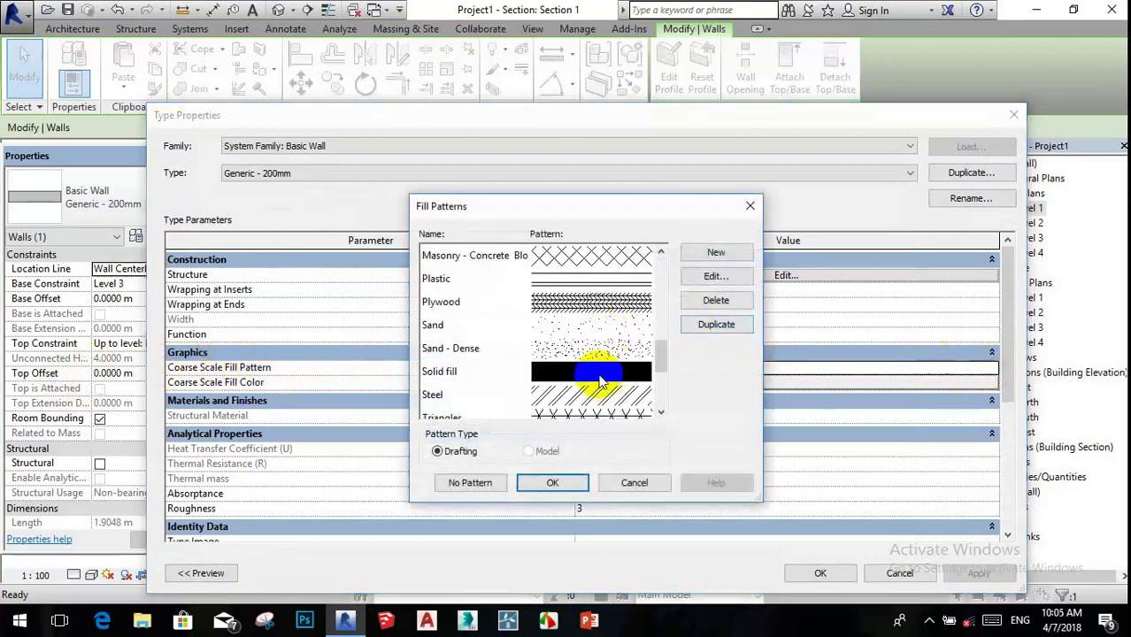
{"action": "left_click", "coordinate": [599, 377]}
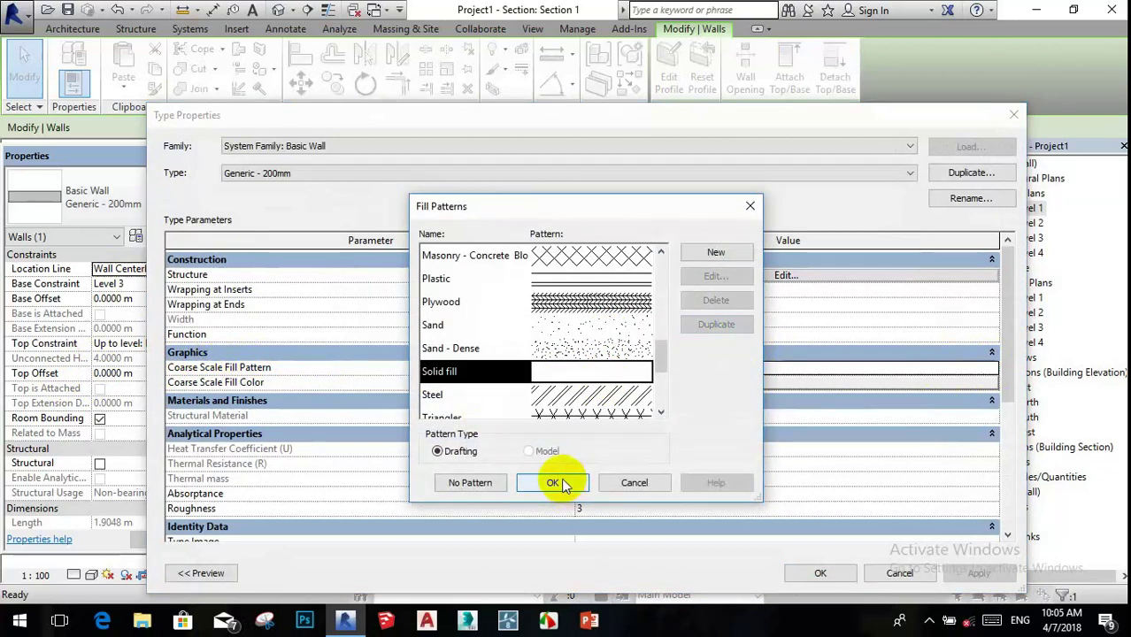
{"action": "left_click", "coordinate": [561, 485]}
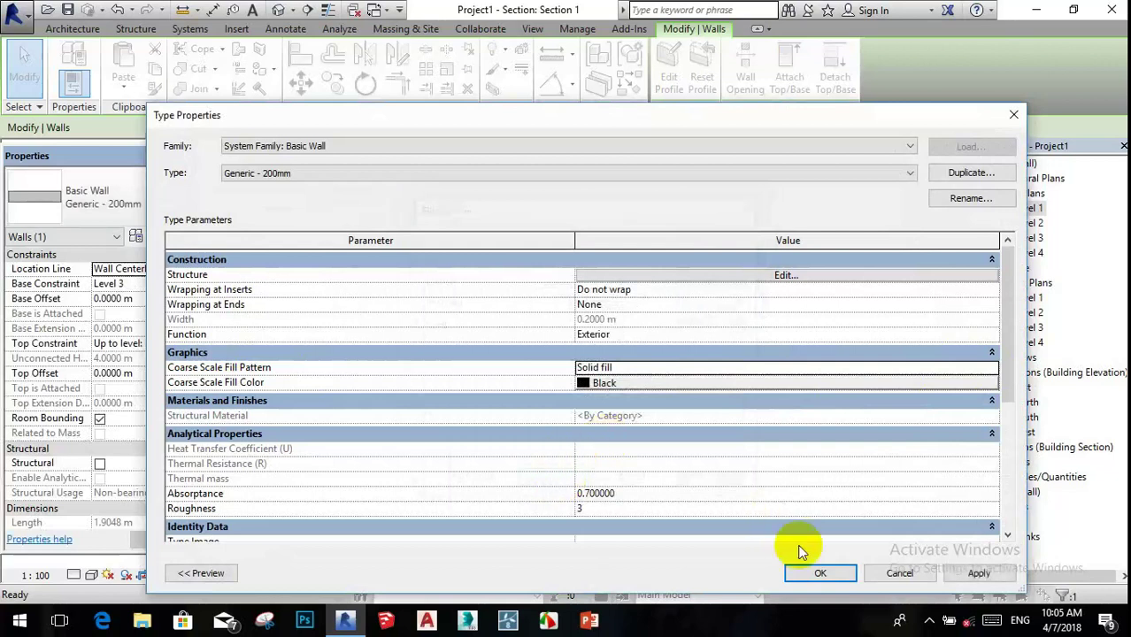
- Apply the Solid fill change to the wall type and deselect the wall
{"action": "left_click", "coordinate": [816, 574]}
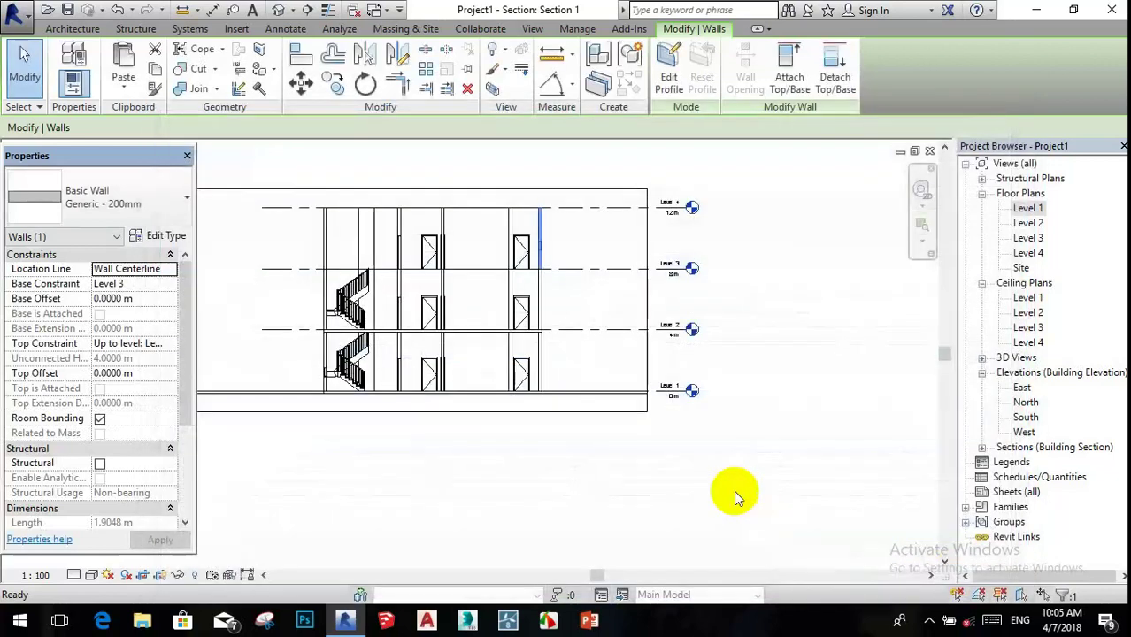
{"action": "scroll", "coordinate": [594, 383], "scroll_direction": "down", "scroll_amount": 6}
{"action": "scroll", "coordinate": [542, 456], "scroll_direction": "up", "scroll_amount": 2}
{"action": "left_click", "coordinate": [544, 457]}
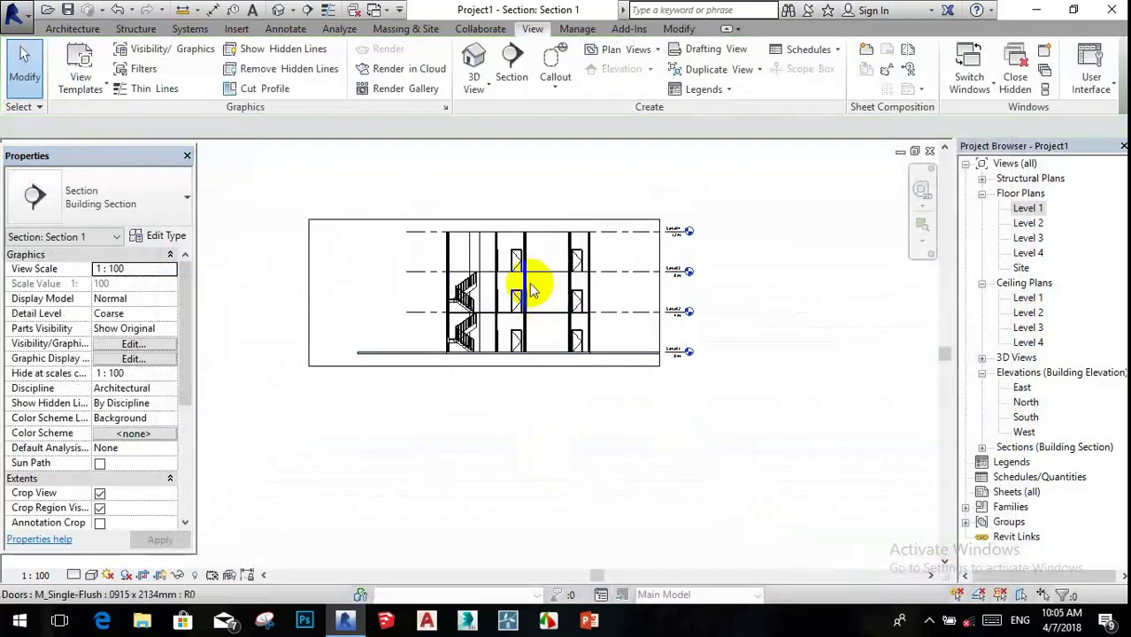
- Inspect the solid-black walls across Levels 1–4 in Section 1, then switch to the Architecture tab
{"action": "scroll", "coordinate": [522, 284], "scroll_direction": "up", "scroll_amount": 2}
{"action": "scroll", "coordinate": [556, 260], "scroll_direction": "up", "scroll_amount": 2}
{"action": "scroll", "coordinate": [575, 262], "scroll_direction": "down", "scroll_amount": 2}
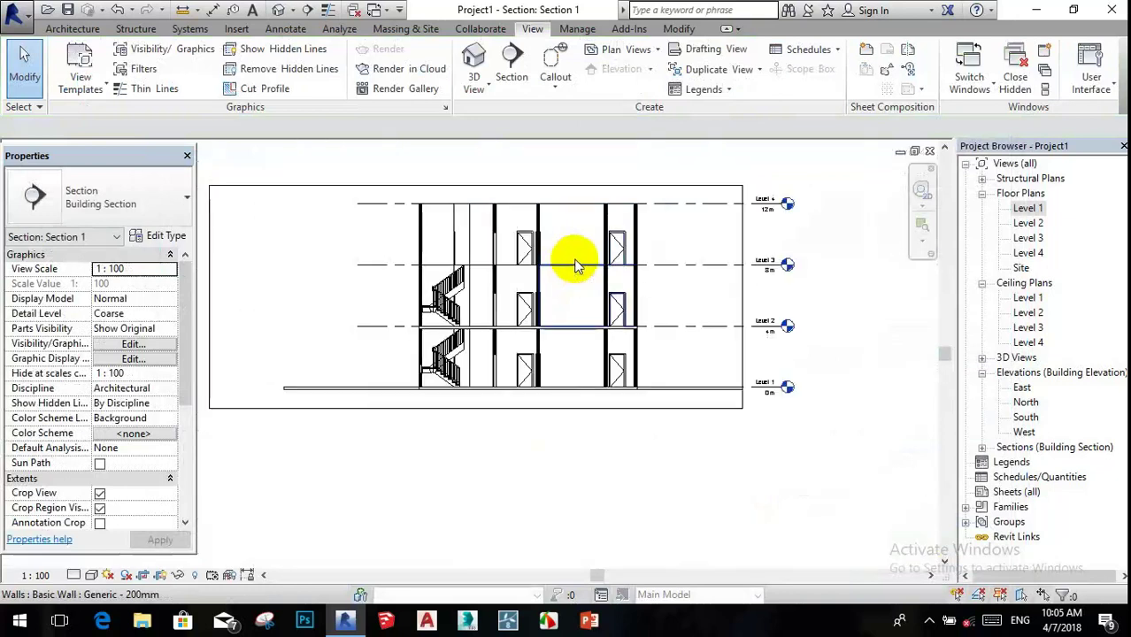
{"action": "scroll", "coordinate": [576, 258], "scroll_direction": "up", "scroll_amount": 2}
{"action": "scroll", "coordinate": [518, 215], "scroll_direction": "up", "scroll_amount": 1}
{"action": "scroll", "coordinate": [467, 234], "scroll_direction": "up", "scroll_amount": 3}
{"action": "scroll", "coordinate": [434, 299], "scroll_direction": "down", "scroll_amount": 1}
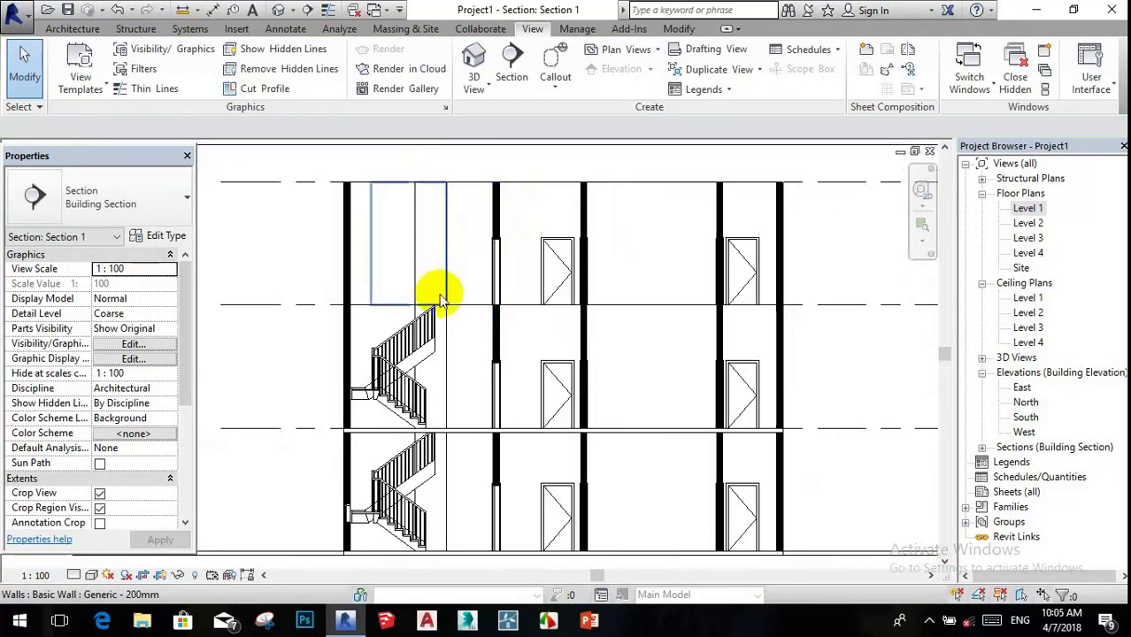
{"action": "scroll", "coordinate": [488, 309], "scroll_direction": "up", "scroll_amount": 3}
{"action": "scroll", "coordinate": [476, 316], "scroll_direction": "down", "scroll_amount": 3}
{"action": "scroll", "coordinate": [478, 299], "scroll_direction": "up", "scroll_amount": 2}
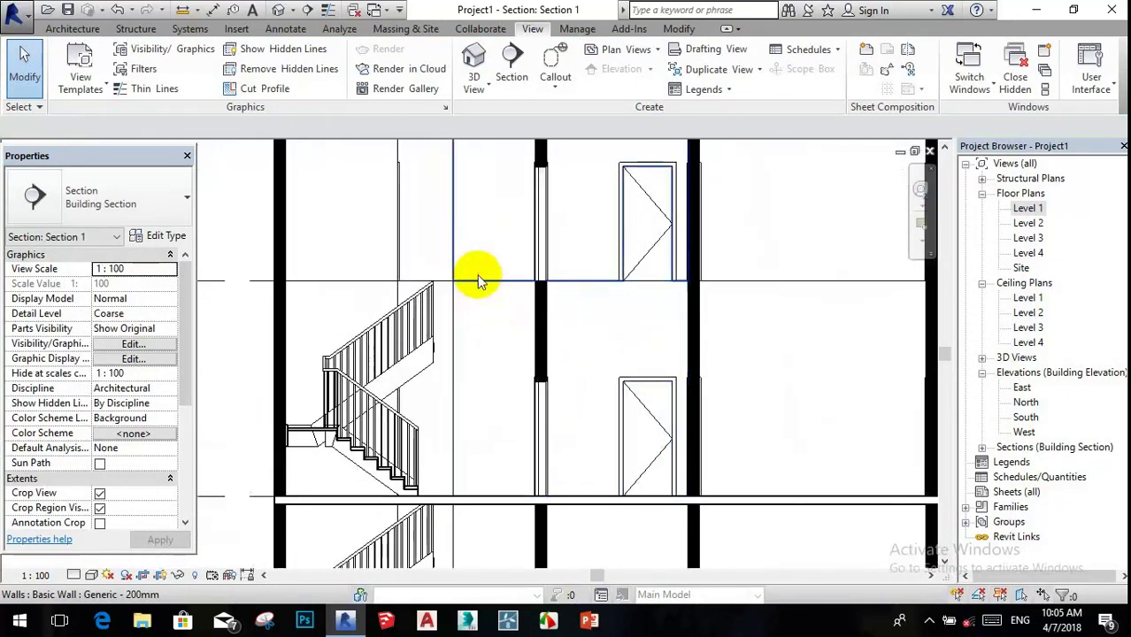
{"action": "scroll", "coordinate": [477, 284], "scroll_direction": "up", "scroll_amount": 2}
{"action": "scroll", "coordinate": [483, 283], "scroll_direction": "up", "scroll_amount": 1}
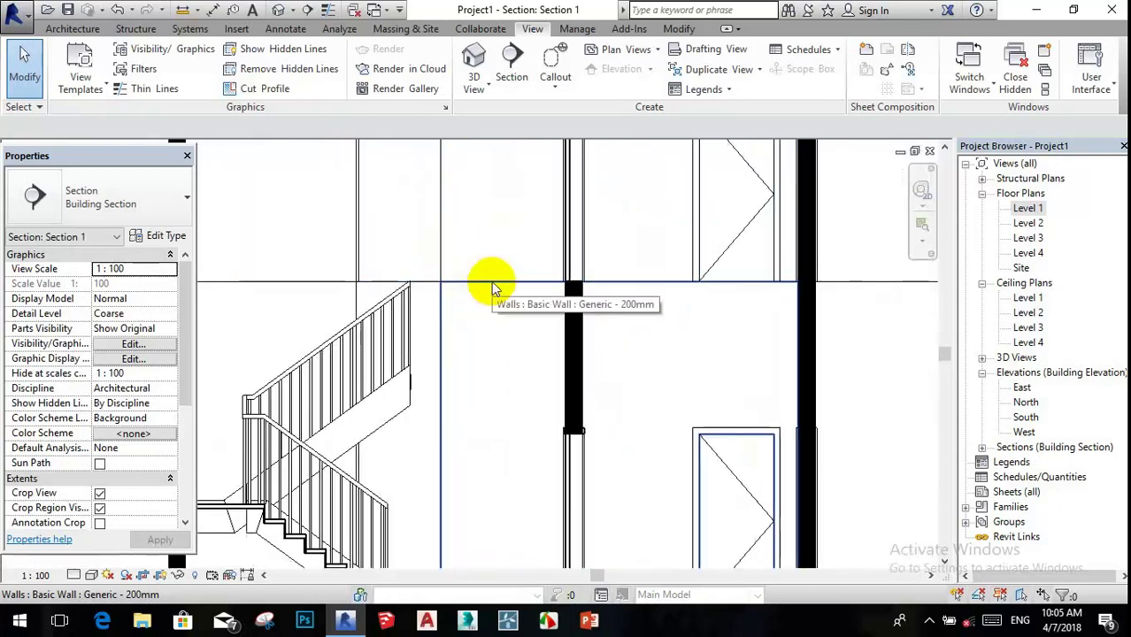
{"action": "scroll", "coordinate": [491, 282], "scroll_direction": "down", "scroll_amount": 1}
{"action": "scroll", "coordinate": [495, 270], "scroll_direction": "down", "scroll_amount": 1}
{"action": "scroll", "coordinate": [496, 283], "scroll_direction": "down", "scroll_amount": 1}
{"action": "scroll", "coordinate": [498, 283], "scroll_direction": "down", "scroll_amount": 1}
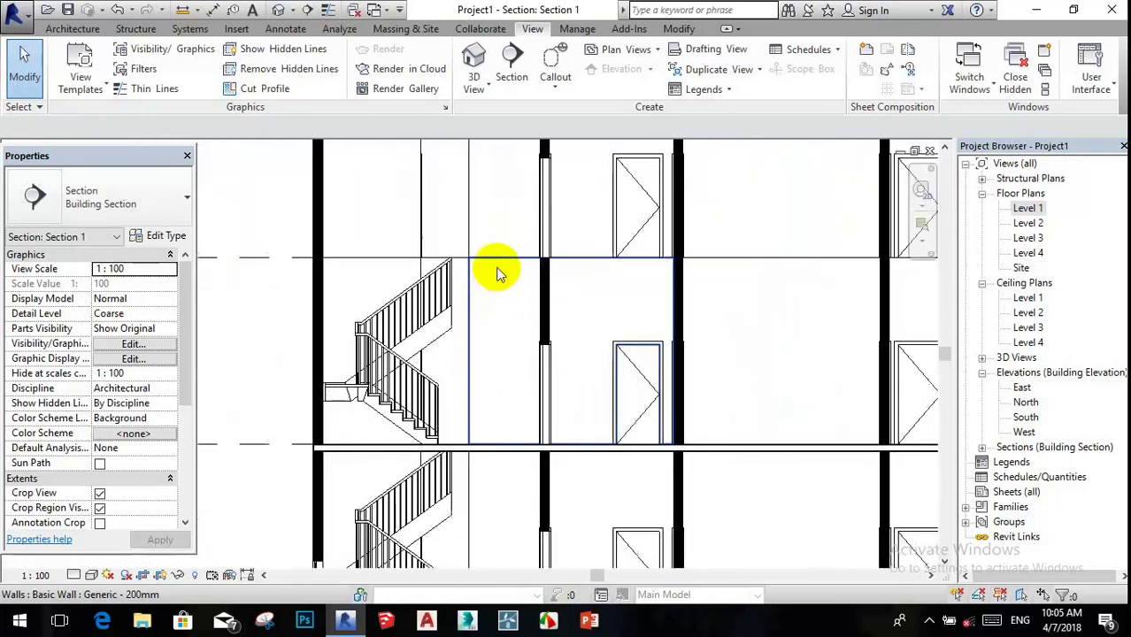
{"action": "scroll", "coordinate": [493, 283], "scroll_direction": "down", "scroll_amount": 2}
{"action": "scroll", "coordinate": [505, 263], "scroll_direction": "down", "scroll_amount": 1}
{"action": "scroll", "coordinate": [637, 213], "scroll_direction": "up", "scroll_amount": 2}
{"action": "scroll", "coordinate": [642, 212], "scroll_direction": "up", "scroll_amount": 1}
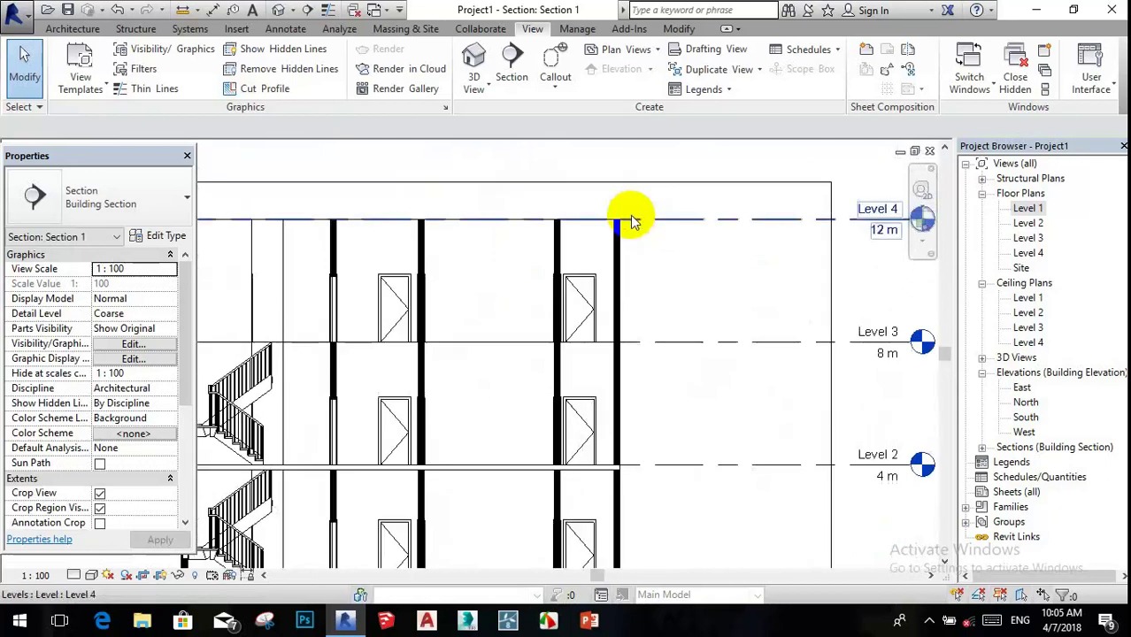
{"action": "scroll", "coordinate": [631, 219], "scroll_direction": "down", "scroll_amount": 3}
{"action": "left_click", "coordinate": [71, 30]}
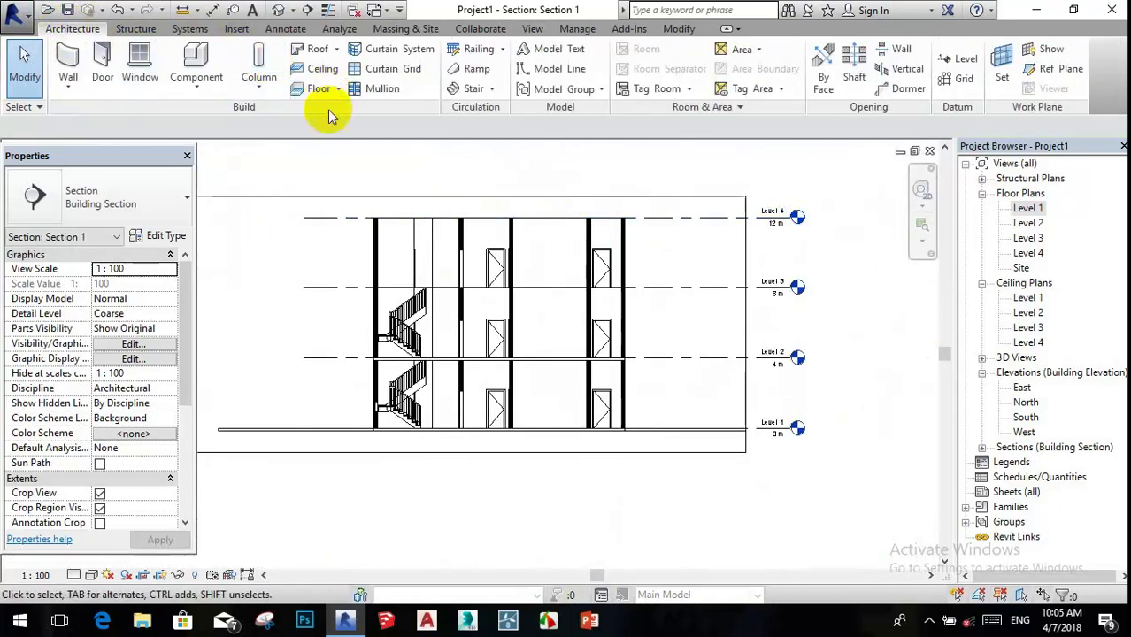
- Open the Level 1 floor plan and examine its solid-filled walls, stair, windows and doors
{"action": "double_click", "coordinate": [1036, 209]}
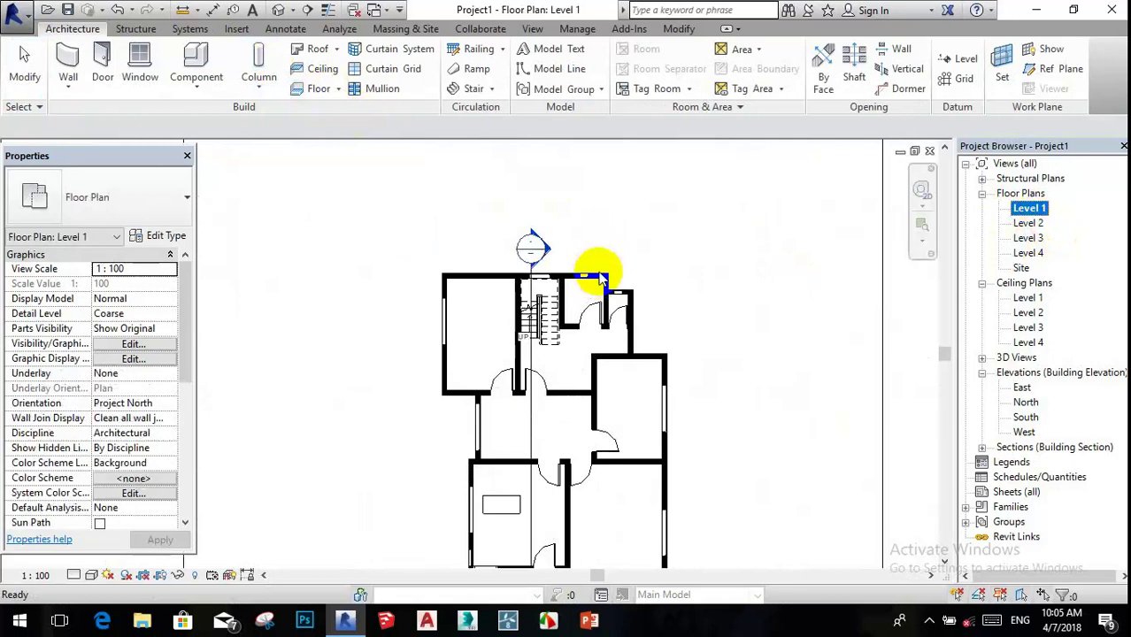
{"action": "scroll", "coordinate": [525, 177], "scroll_direction": "down", "scroll_amount": 1}
{"action": "middle_click_drag", "start_coordinate": [542, 222], "coordinate": [525, 278]}
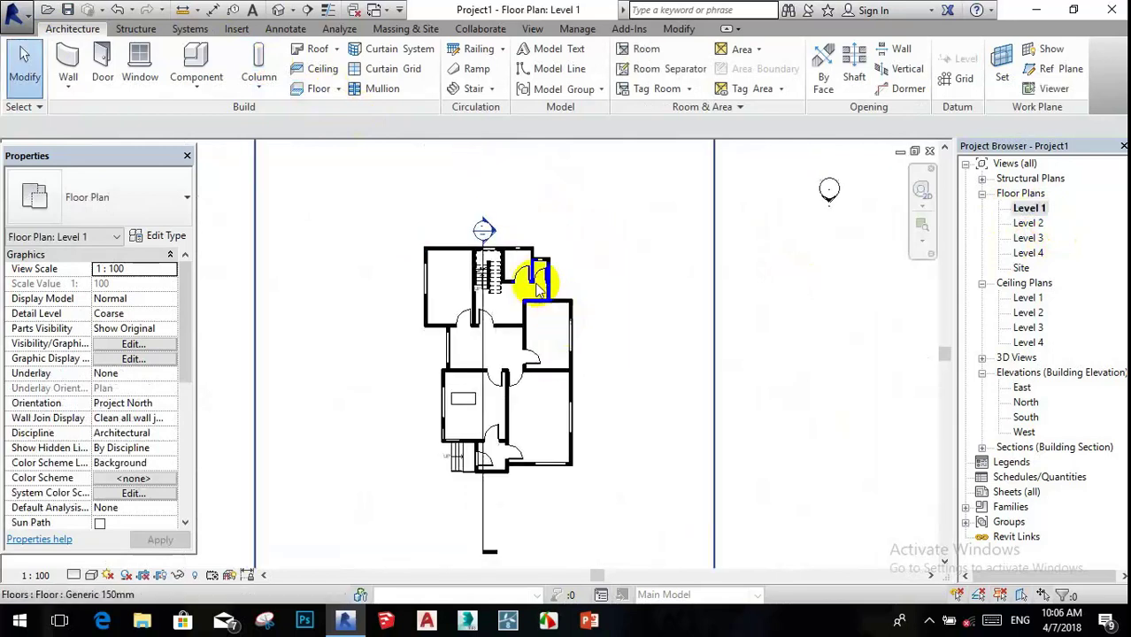
{"action": "scroll", "coordinate": [479, 262], "scroll_direction": "up", "scroll_amount": 2}
{"action": "scroll", "coordinate": [447, 258], "scroll_direction": "up", "scroll_amount": 1}
{"action": "scroll", "coordinate": [425, 248], "scroll_direction": "down", "scroll_amount": 3}
{"action": "scroll", "coordinate": [442, 232], "scroll_direction": "up", "scroll_amount": 2}
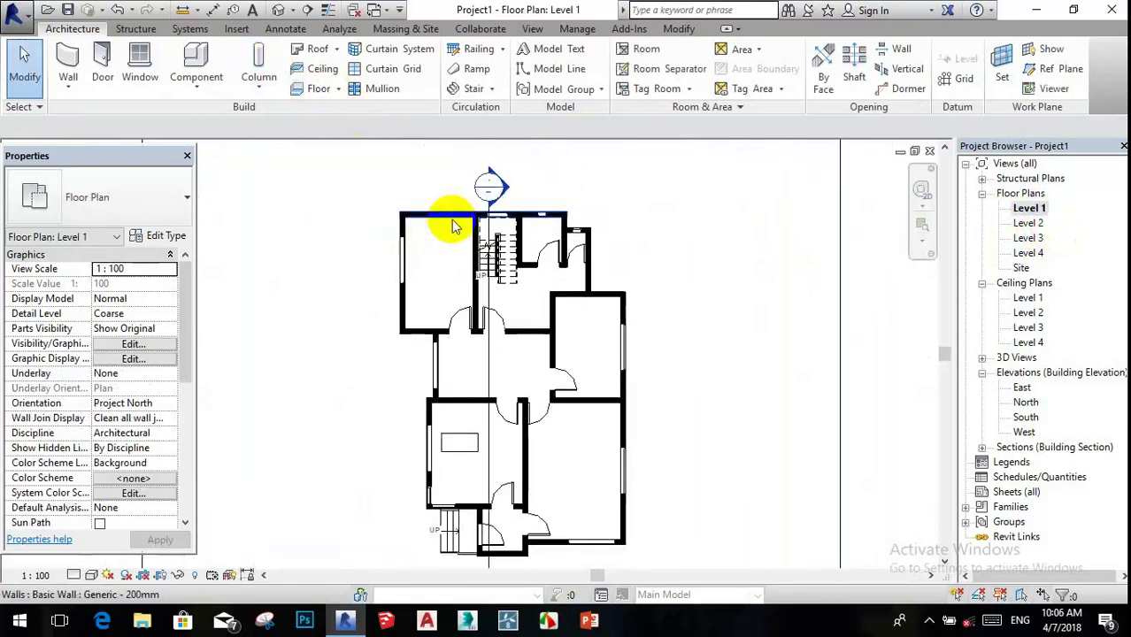
{"action": "scroll", "coordinate": [431, 232], "scroll_direction": "up", "scroll_amount": 1}
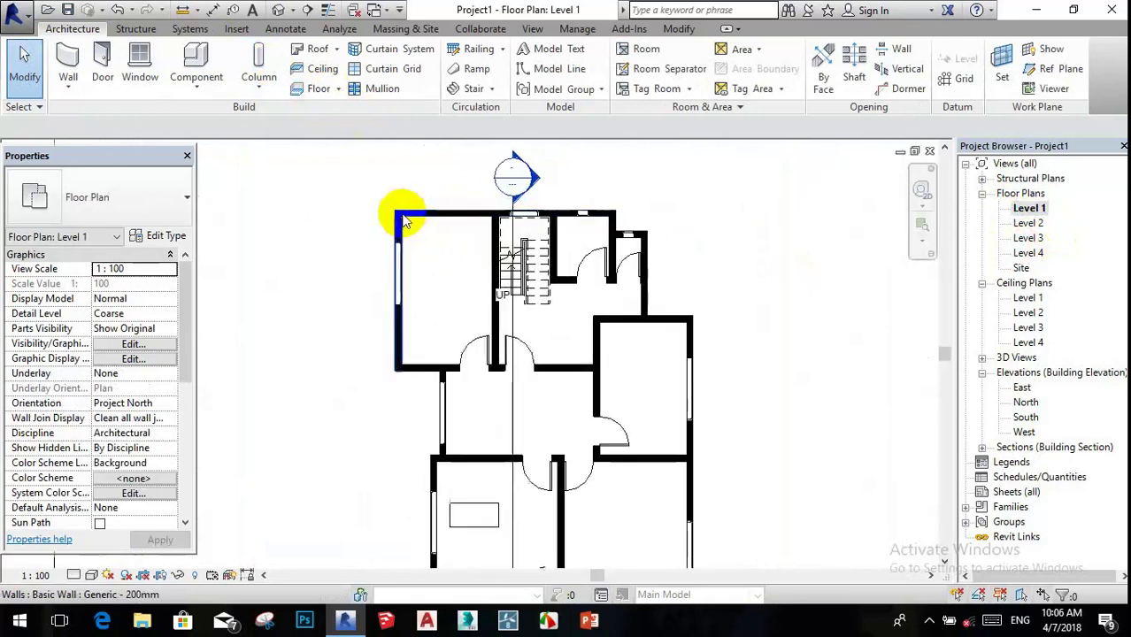
{"action": "scroll", "coordinate": [400, 222], "scroll_direction": "up", "scroll_amount": 1}
{"action": "scroll", "coordinate": [454, 215], "scroll_direction": "down", "scroll_amount": 2}
{"action": "scroll", "coordinate": [435, 222], "scroll_direction": "down", "scroll_amount": 2}
{"action": "scroll", "coordinate": [438, 217], "scroll_direction": "up", "scroll_amount": 2}
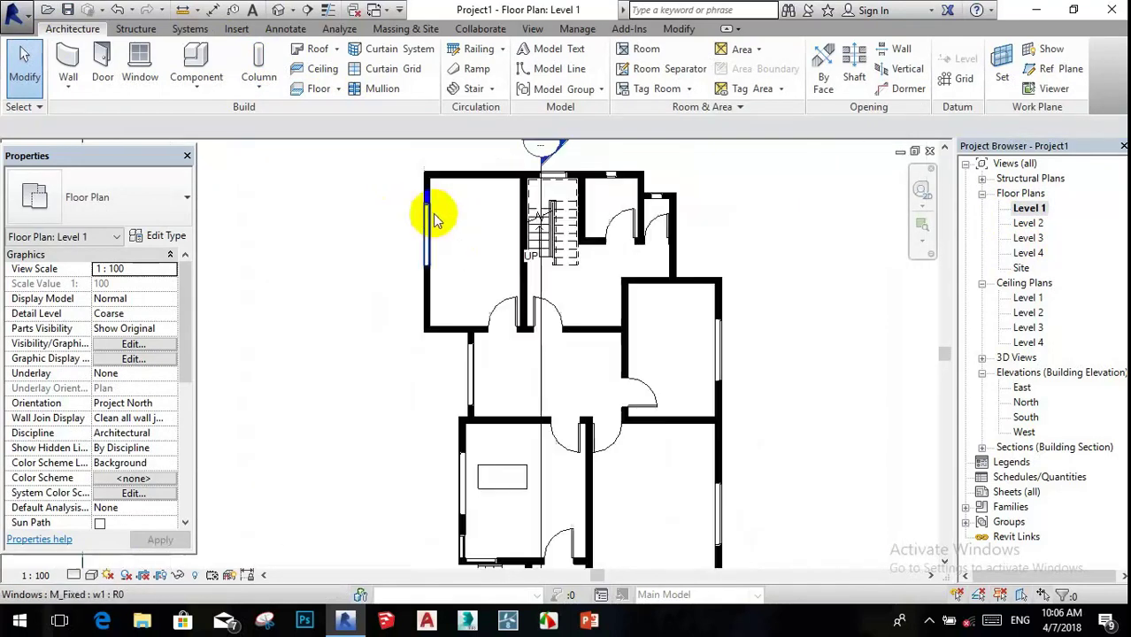
{"action": "scroll", "coordinate": [431, 208], "scroll_direction": "up", "scroll_amount": 2}
{"action": "scroll", "coordinate": [424, 221], "scroll_direction": "up", "scroll_amount": 1}
{"action": "scroll", "coordinate": [394, 251], "scroll_direction": "down", "scroll_amount": 1}
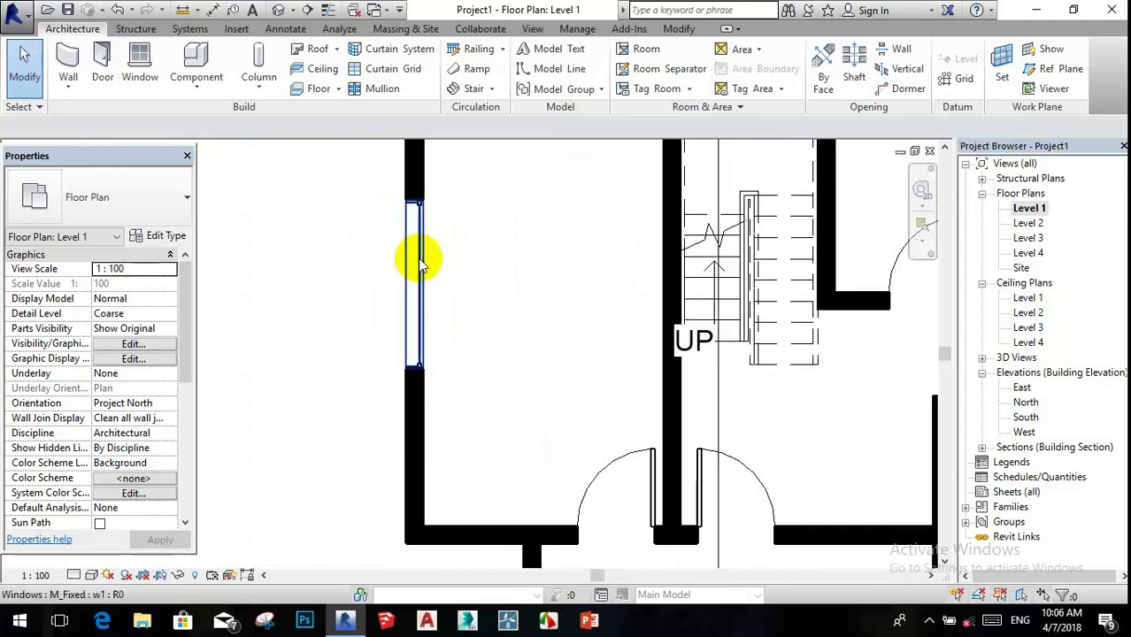
{"action": "scroll", "coordinate": [434, 255], "scroll_direction": "down", "scroll_amount": 2}
{"action": "scroll", "coordinate": [461, 248], "scroll_direction": "down", "scroll_amount": 1}
{"action": "scroll", "coordinate": [448, 233], "scroll_direction": "up", "scroll_amount": 2}
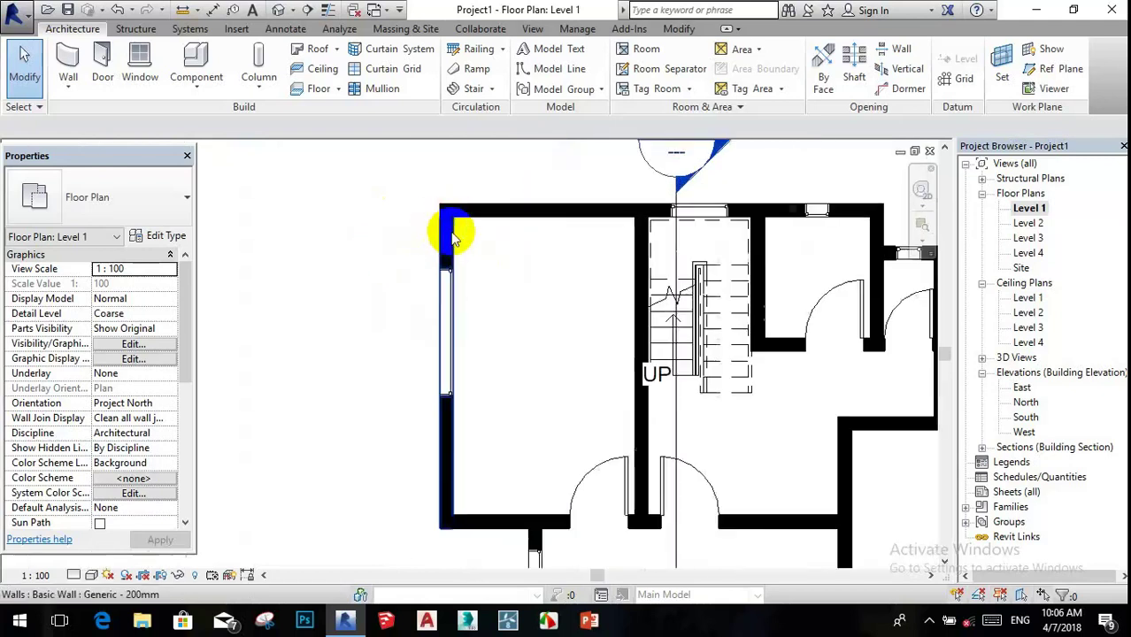
{"action": "scroll", "coordinate": [452, 261], "scroll_direction": "up", "scroll_amount": 2}
{"action": "scroll", "coordinate": [465, 285], "scroll_direction": "down", "scroll_amount": 2}
{"action": "scroll", "coordinate": [495, 286], "scroll_direction": "up", "scroll_amount": 1}
{"action": "scroll", "coordinate": [576, 270], "scroll_direction": "down", "scroll_amount": 3}
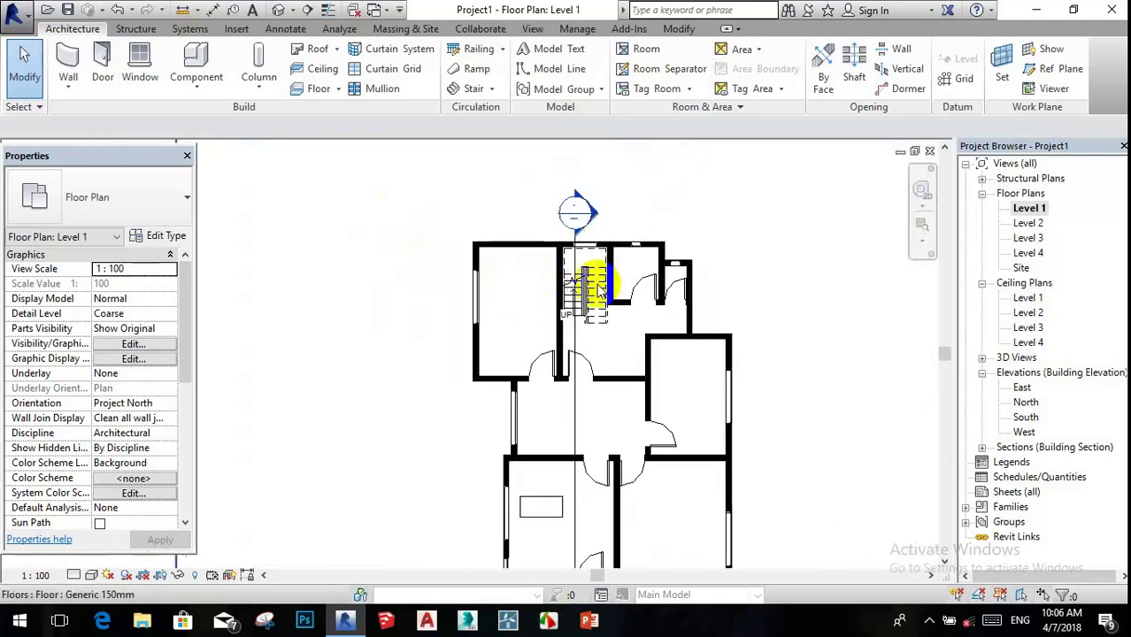
{"action": "scroll", "coordinate": [601, 278], "scroll_direction": "up", "scroll_amount": 2}
{"action": "scroll", "coordinate": [677, 265], "scroll_direction": "down", "scroll_amount": 2}
{"action": "scroll", "coordinate": [660, 288], "scroll_direction": "up", "scroll_amount": 3}
{"action": "scroll", "coordinate": [660, 279], "scroll_direction": "down", "scroll_amount": 1}
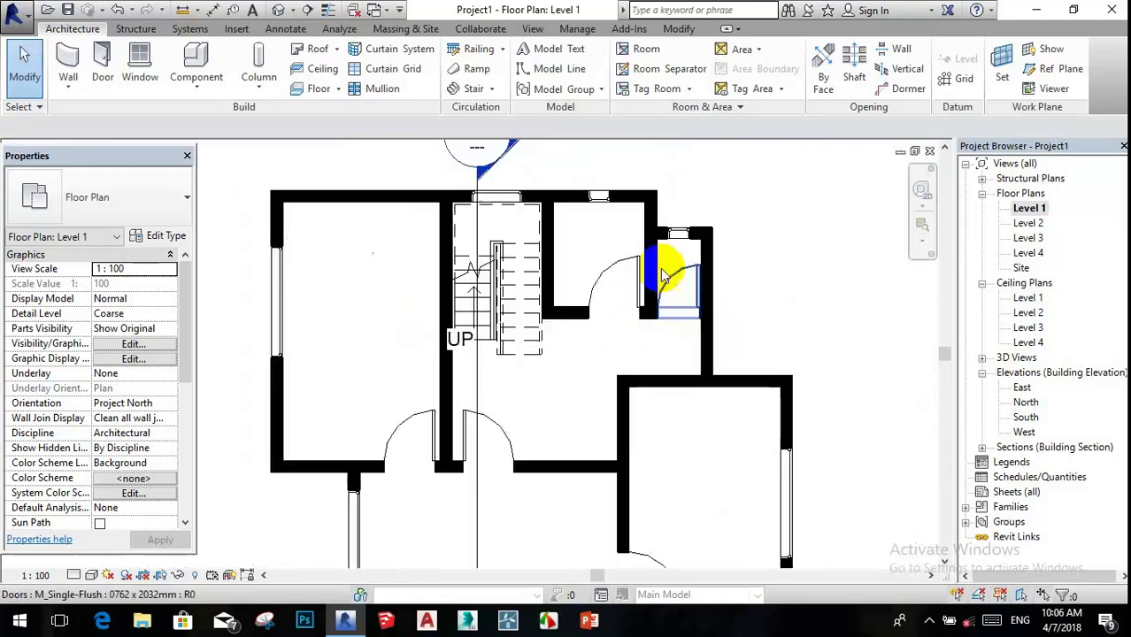
{"action": "scroll", "coordinate": [586, 232], "scroll_direction": "down", "scroll_amount": 5}
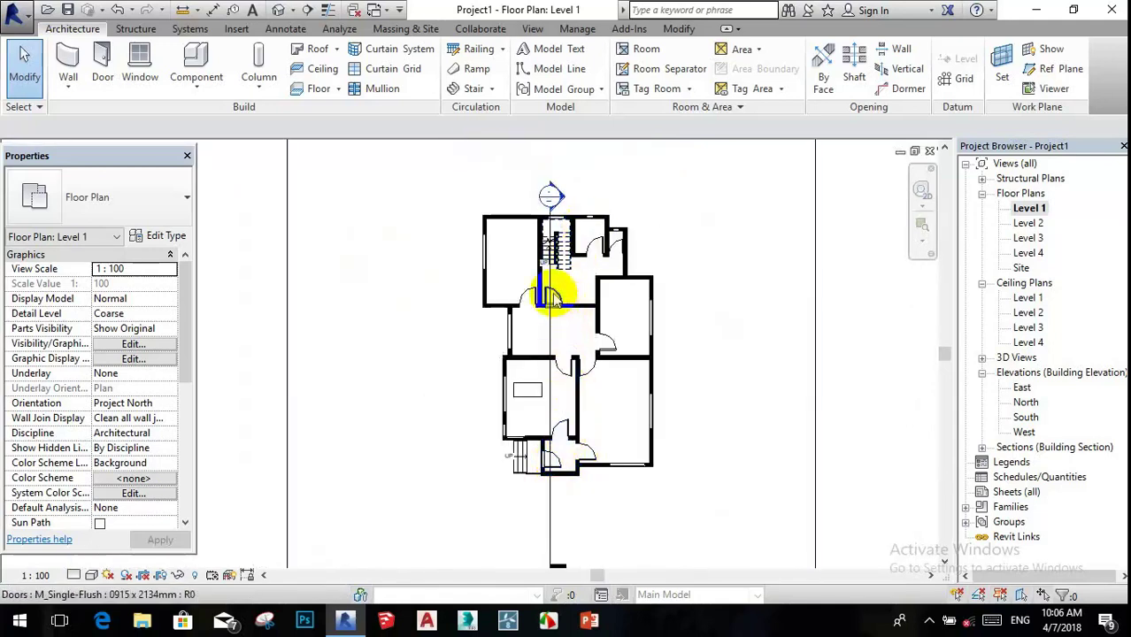
- Start a new floor boundary sketch on Level 1 and exit line-drawing mode
{"action": "left_click", "coordinate": [338, 88]}
{"action": "left_click", "coordinate": [344, 124]}
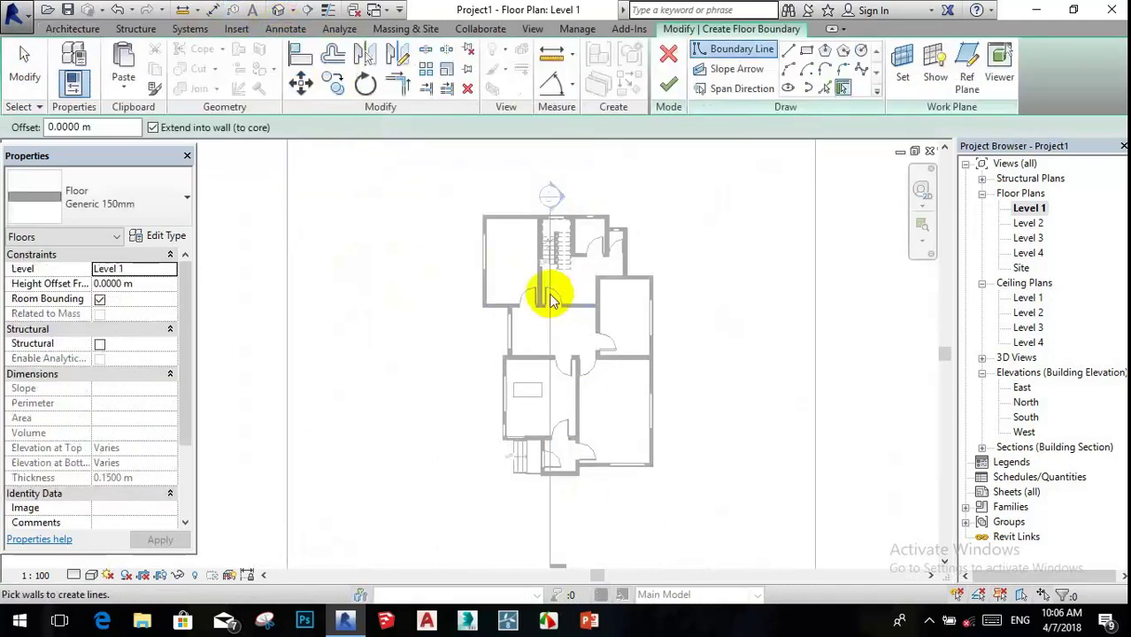
{"action": "scroll", "coordinate": [545, 270], "scroll_direction": "up", "scroll_amount": 3}
{"action": "scroll", "coordinate": [532, 231], "scroll_direction": "down", "scroll_amount": 1}
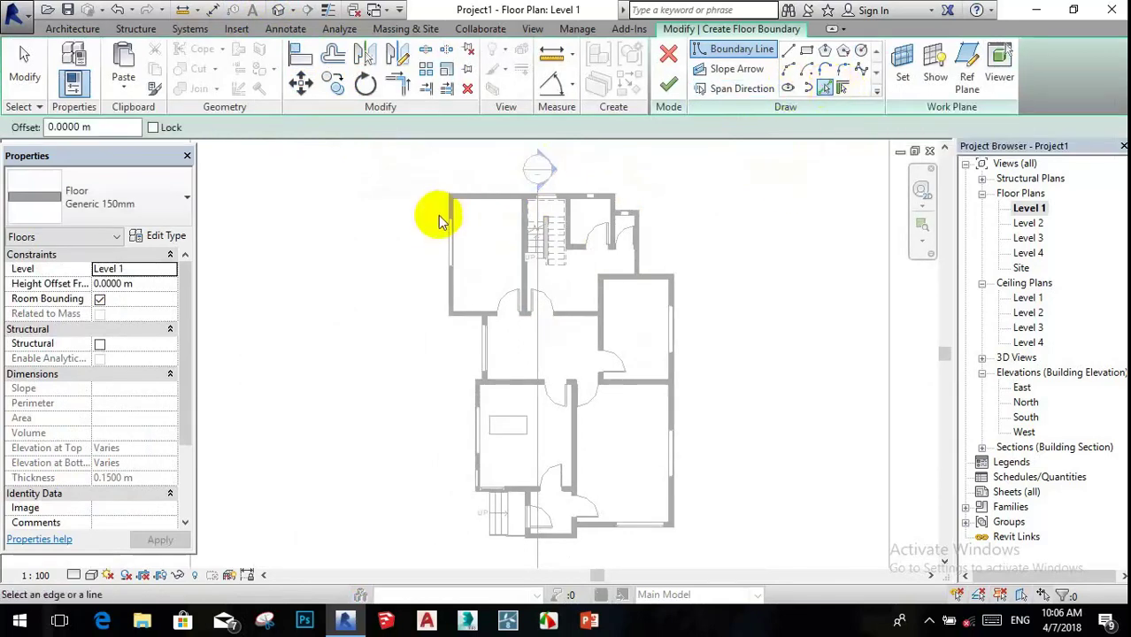
{"action": "scroll", "coordinate": [485, 202], "scroll_direction": "up", "scroll_amount": 3}
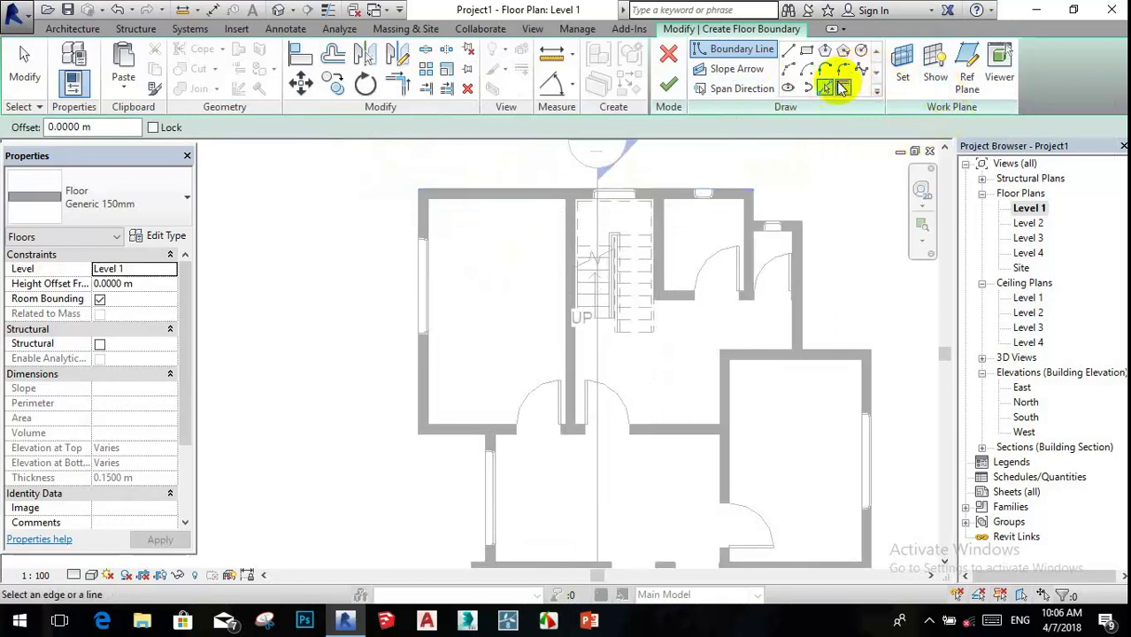
{"action": "key", "text": "Escape"}
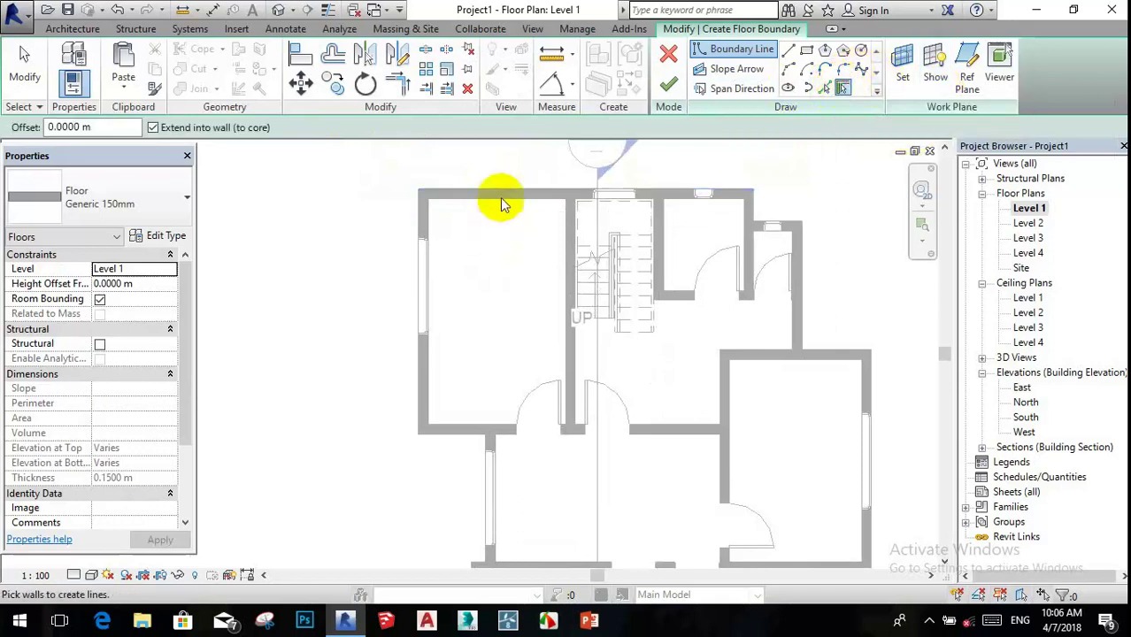
- Pick the top, left, bottom and an inner horizontal wall as floor boundary lines
{"action": "left_click", "coordinate": [500, 197]}
{"action": "left_click", "coordinate": [429, 276]}
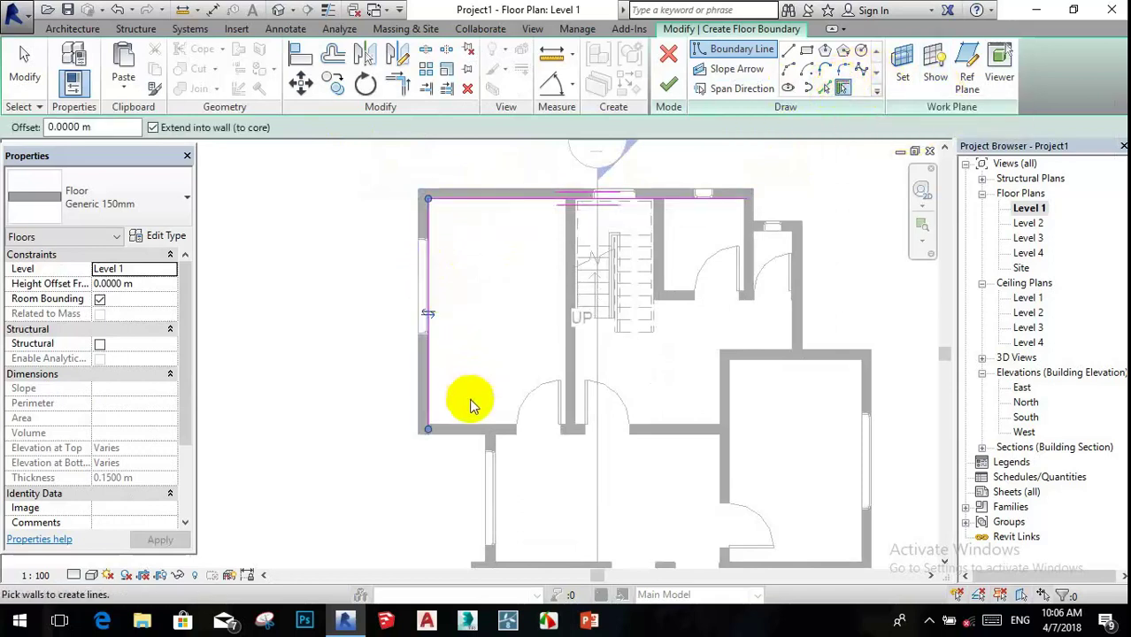
{"action": "left_click", "coordinate": [448, 440]}
{"action": "scroll", "coordinate": [488, 404], "scroll_direction": "down", "scroll_amount": 3}
{"action": "scroll", "coordinate": [548, 308], "scroll_direction": "up", "scroll_amount": 2}
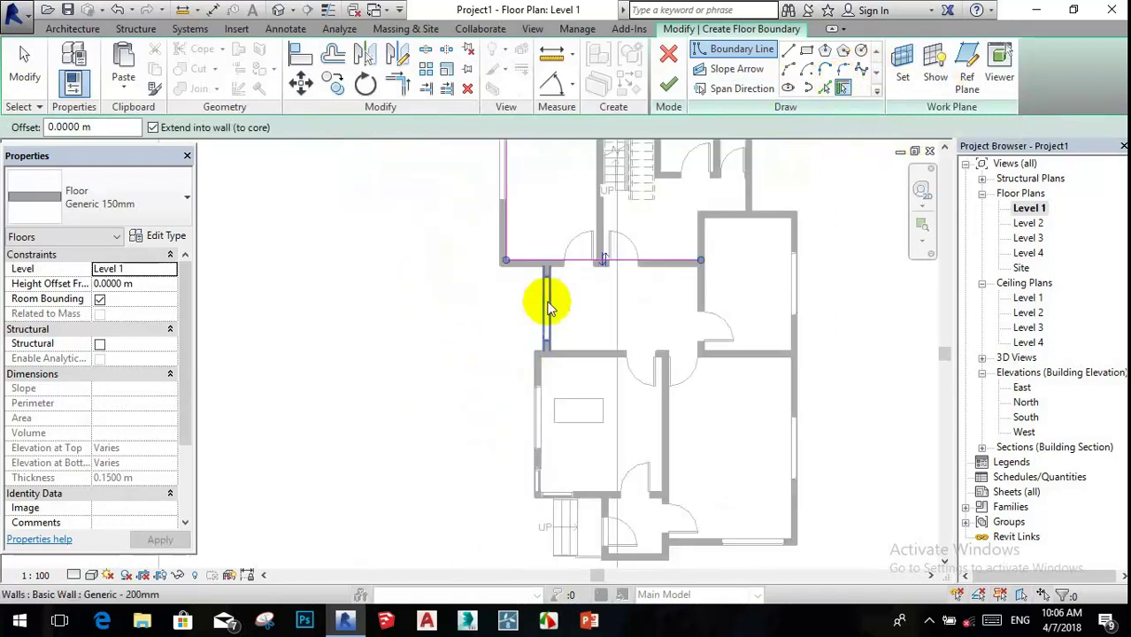
{"action": "scroll", "coordinate": [531, 371], "scroll_direction": "up", "scroll_amount": 1}
{"action": "scroll", "coordinate": [587, 248], "scroll_direction": "up", "scroll_amount": 4}
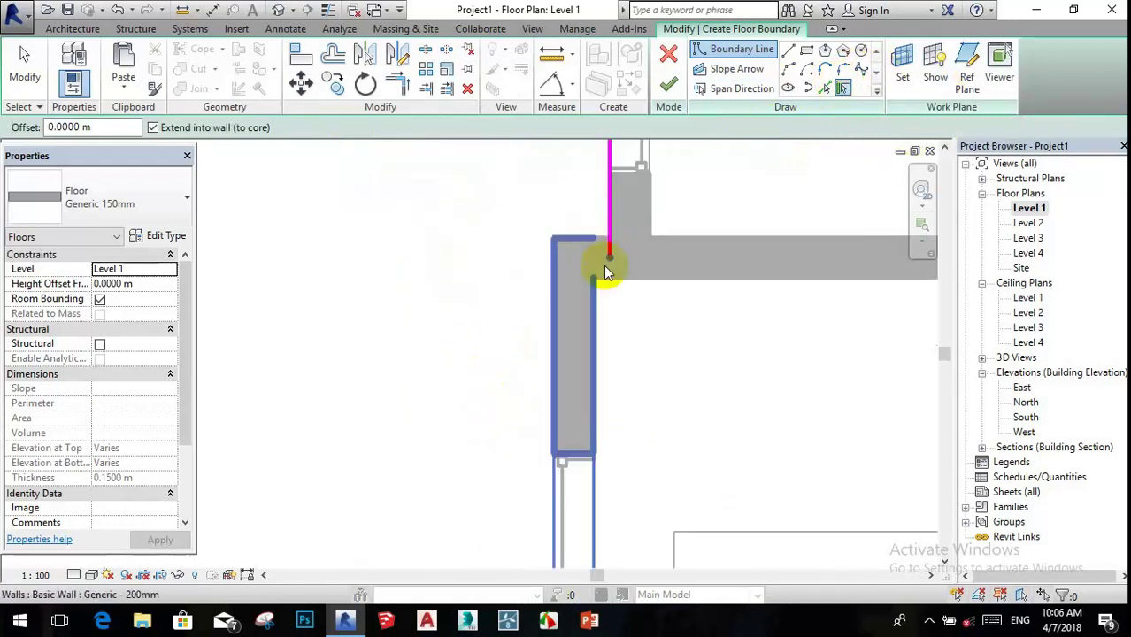
{"action": "left_click", "coordinate": [665, 281]}
- Add the walls around the stair and a horizontal wall as boundary lines
{"action": "scroll", "coordinate": [548, 289], "scroll_direction": "down", "scroll_amount": 4}
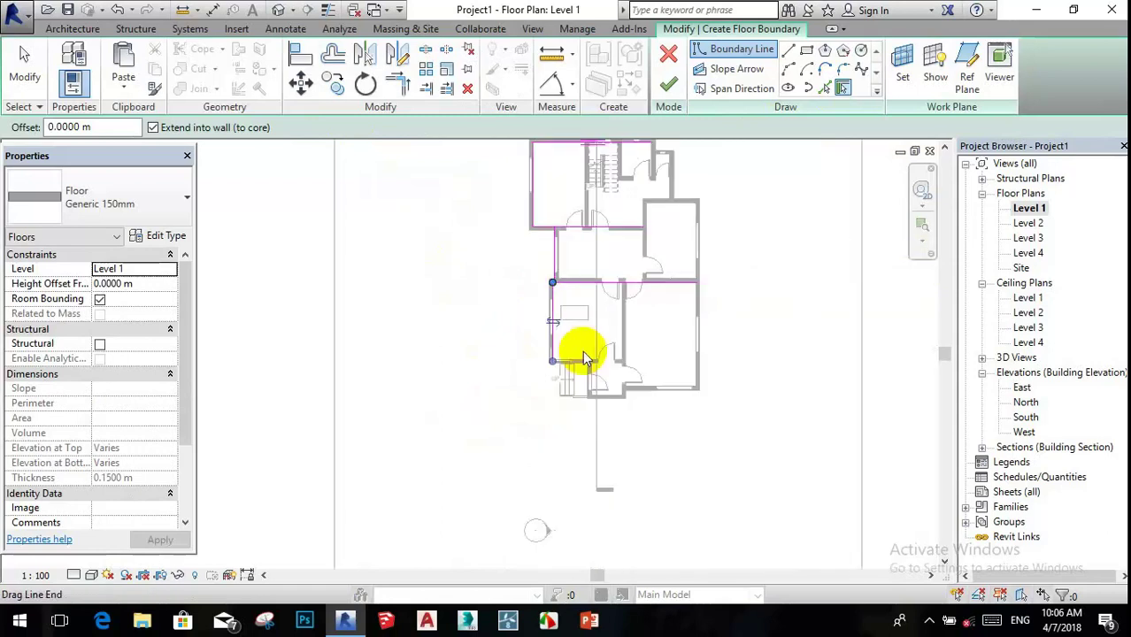
{"action": "scroll", "coordinate": [583, 351], "scroll_direction": "up", "scroll_amount": 2}
{"action": "scroll", "coordinate": [512, 361], "scroll_direction": "up", "scroll_amount": 3}
{"action": "left_click", "coordinate": [588, 302]}
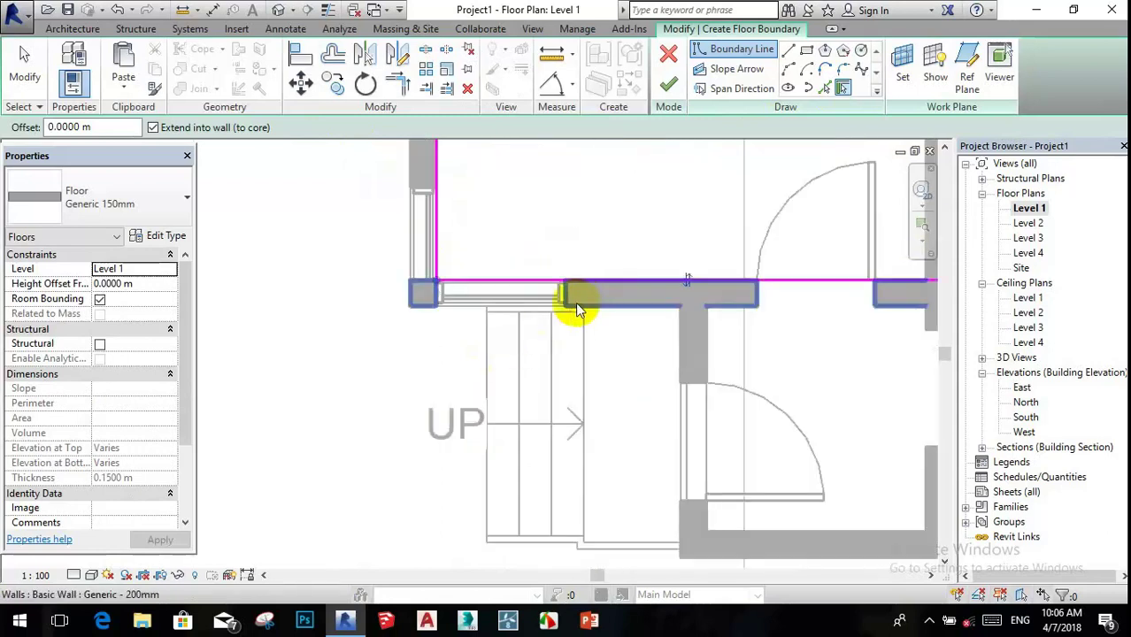
{"action": "scroll", "coordinate": [577, 305], "scroll_direction": "down", "scroll_amount": 2}
{"action": "scroll", "coordinate": [626, 405], "scroll_direction": "up", "scroll_amount": 2}
{"action": "left_click", "coordinate": [567, 266]}
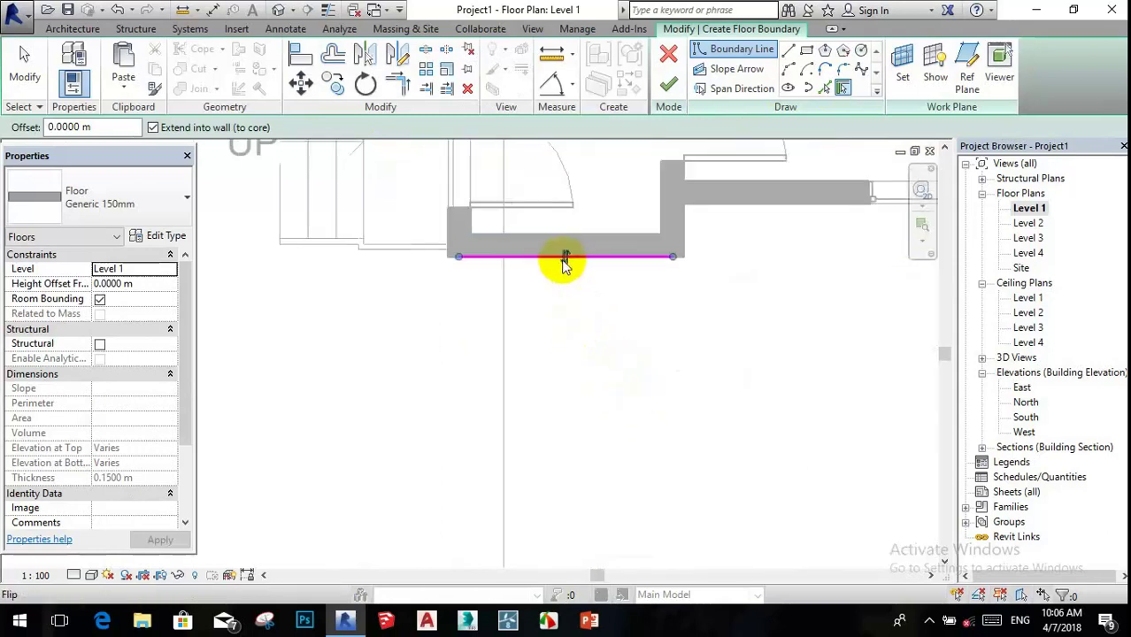
{"action": "scroll", "coordinate": [485, 222], "scroll_direction": "down", "scroll_amount": 2}
{"action": "scroll", "coordinate": [485, 222], "scroll_direction": "down", "scroll_amount": 1}
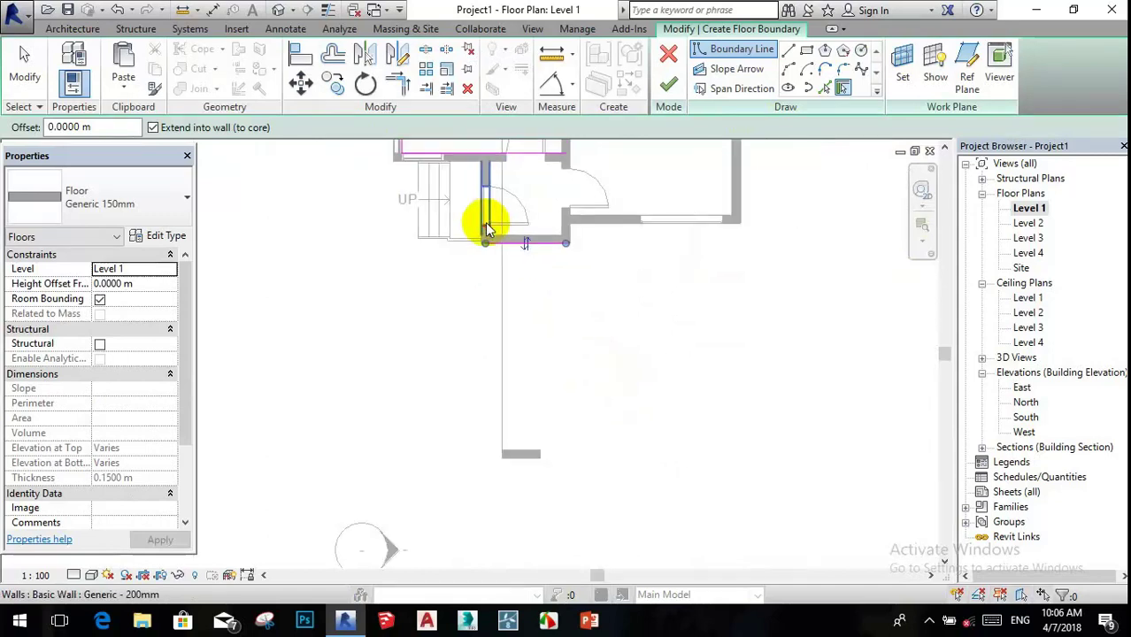
{"action": "left_click", "coordinate": [489, 222]}
{"action": "left_click", "coordinate": [620, 232]}
- Pick the remaining horizontal, short and vertical walls near the top as boundary lines
{"action": "scroll", "coordinate": [578, 237], "scroll_direction": "up", "scroll_amount": 2}
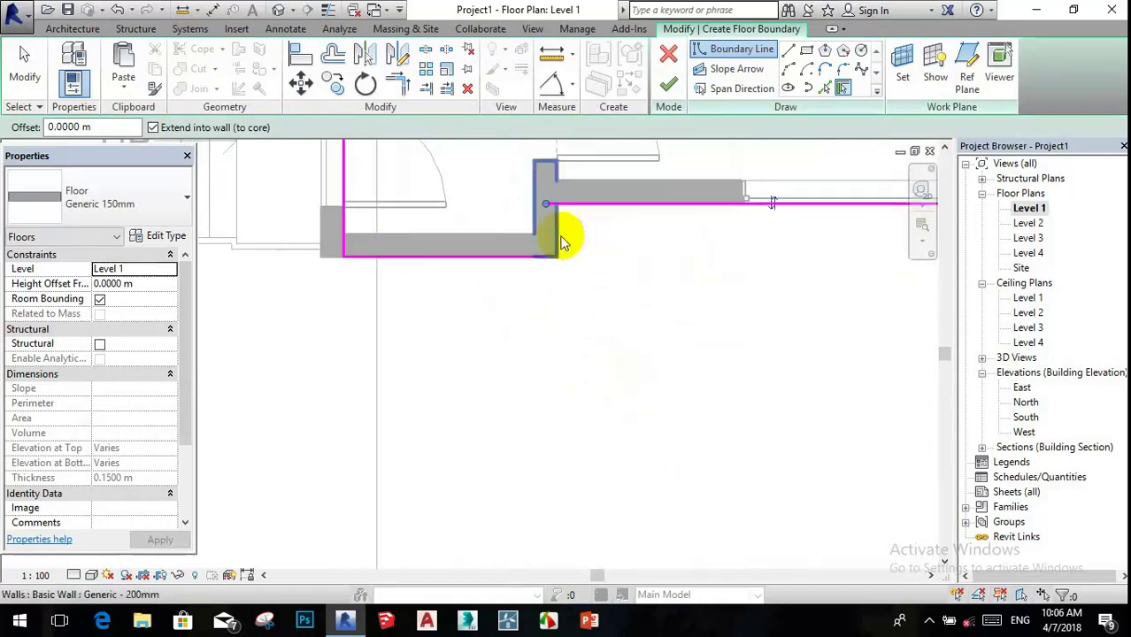
{"action": "scroll", "coordinate": [566, 257], "scroll_direction": "down", "scroll_amount": 4}
{"action": "scroll", "coordinate": [567, 257], "scroll_direction": "up", "scroll_amount": 5}
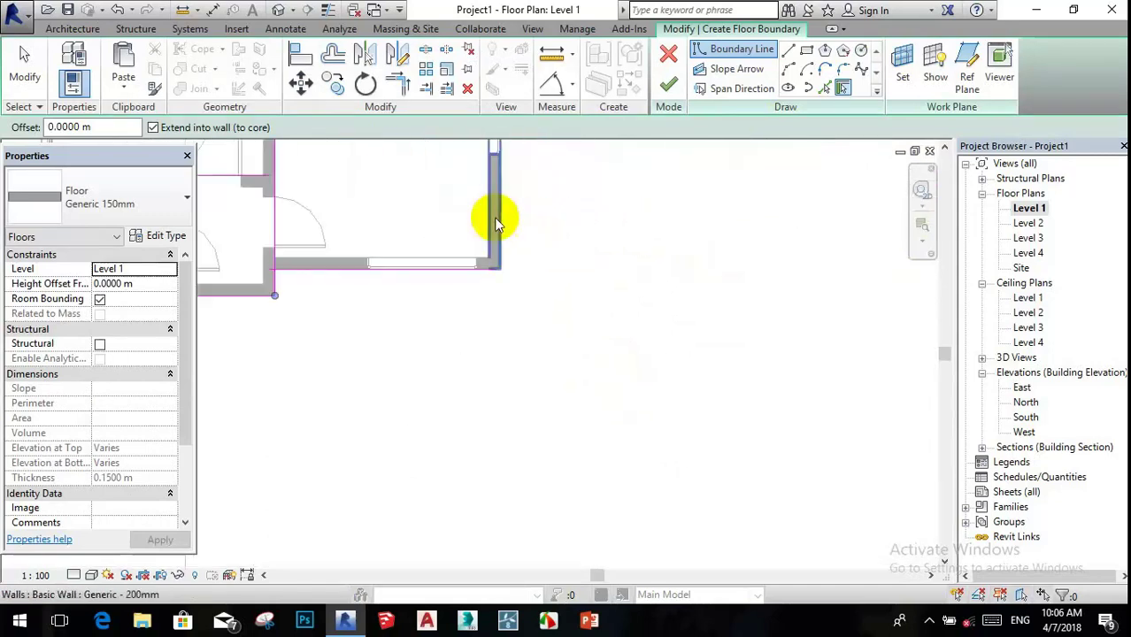
{"action": "scroll", "coordinate": [528, 254], "scroll_direction": "down", "scroll_amount": 4}
{"action": "scroll", "coordinate": [528, 248], "scroll_direction": "down", "scroll_amount": 1}
{"action": "scroll", "coordinate": [520, 177], "scroll_direction": "up", "scroll_amount": 1}
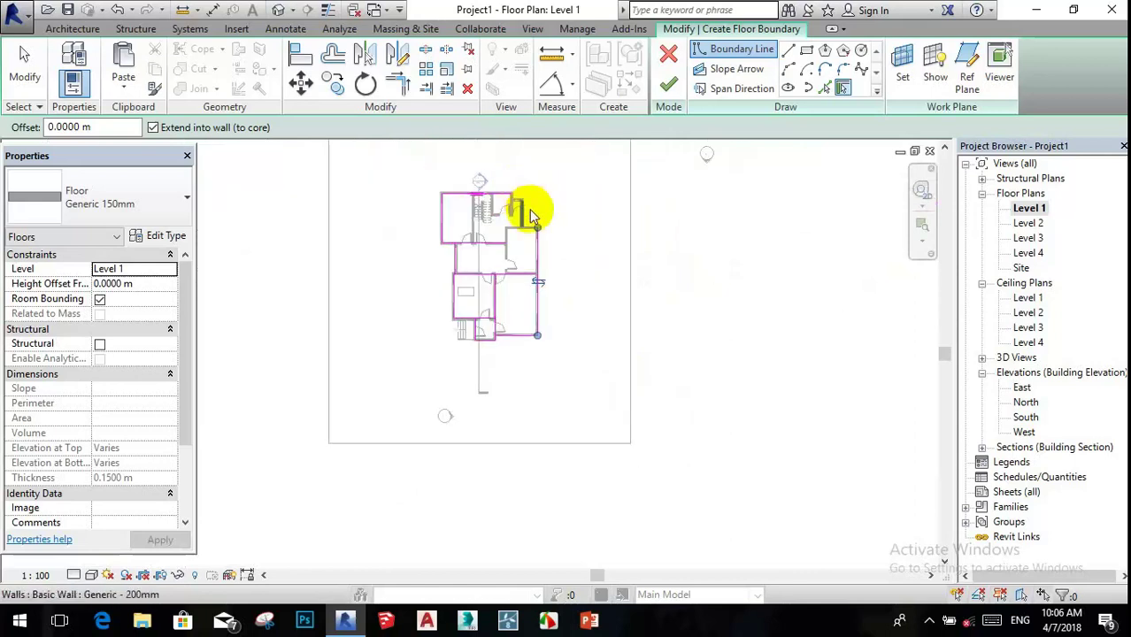
{"action": "scroll", "coordinate": [528, 210], "scroll_direction": "up", "scroll_amount": 1}
{"action": "left_click", "coordinate": [528, 241]}
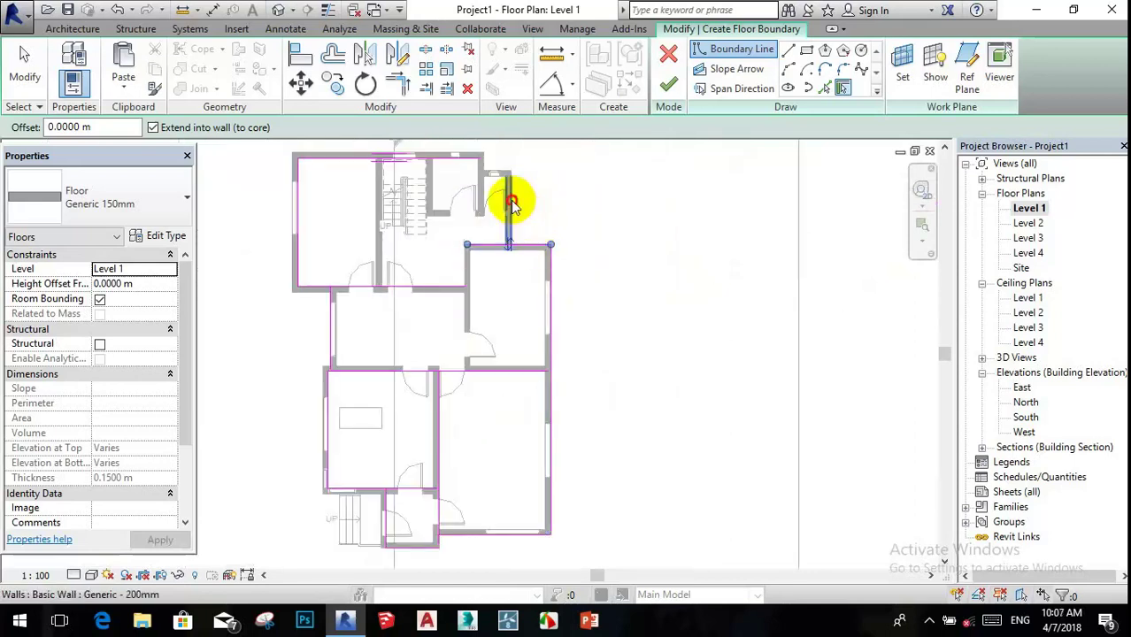
{"action": "scroll", "coordinate": [504, 159], "scroll_direction": "up", "scroll_amount": 4}
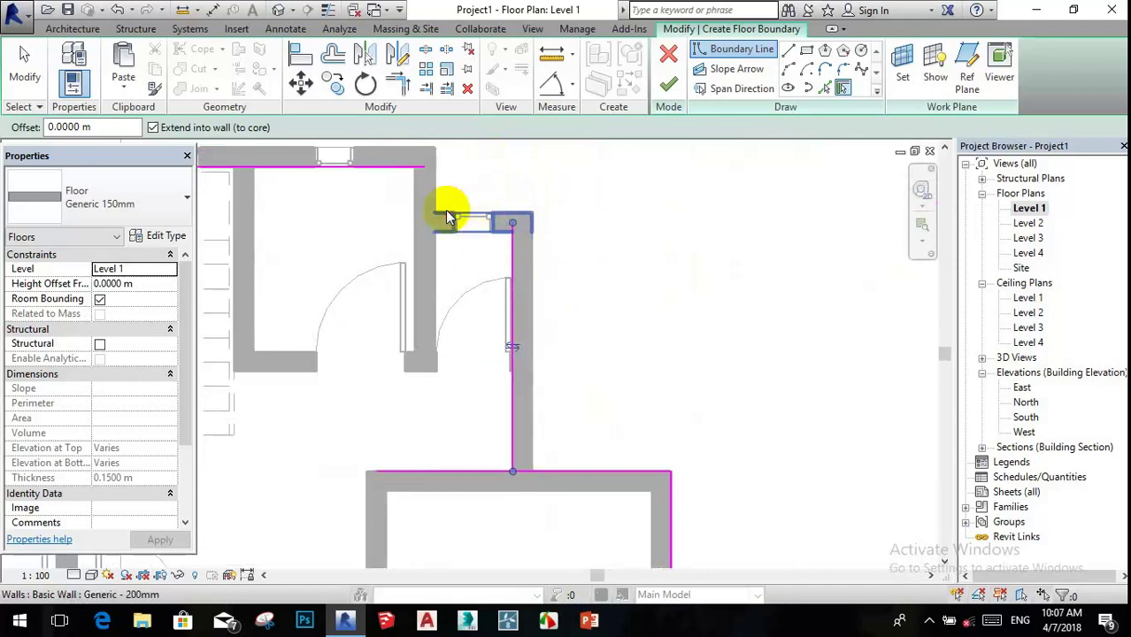
{"action": "left_click", "coordinate": [449, 217]}
{"action": "scroll", "coordinate": [448, 216], "scroll_direction": "down", "scroll_amount": 2}
{"action": "scroll", "coordinate": [470, 219], "scroll_direction": "up", "scroll_amount": 3}
{"action": "left_click", "coordinate": [486, 265]}
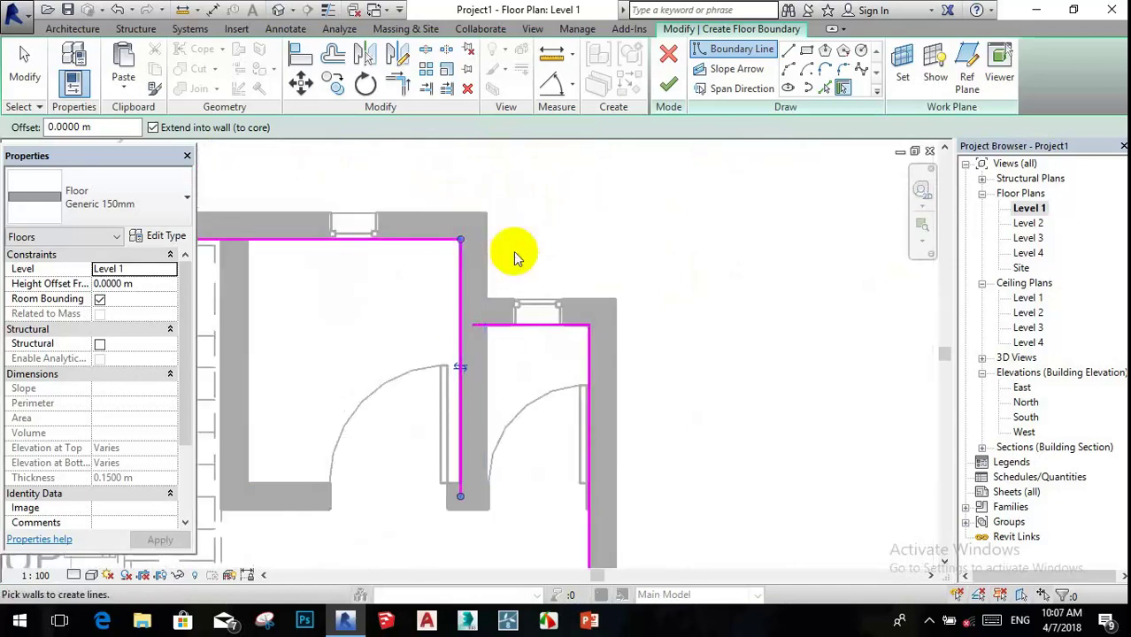
{"action": "scroll", "coordinate": [492, 246], "scroll_direction": "up", "scroll_amount": 1}
{"action": "scroll", "coordinate": [512, 255], "scroll_direction": "up", "scroll_amount": 1}
{"action": "scroll", "coordinate": [496, 248], "scroll_direction": "up", "scroll_amount": 1}
{"action": "scroll", "coordinate": [493, 244], "scroll_direction": "down", "scroll_amount": 1}
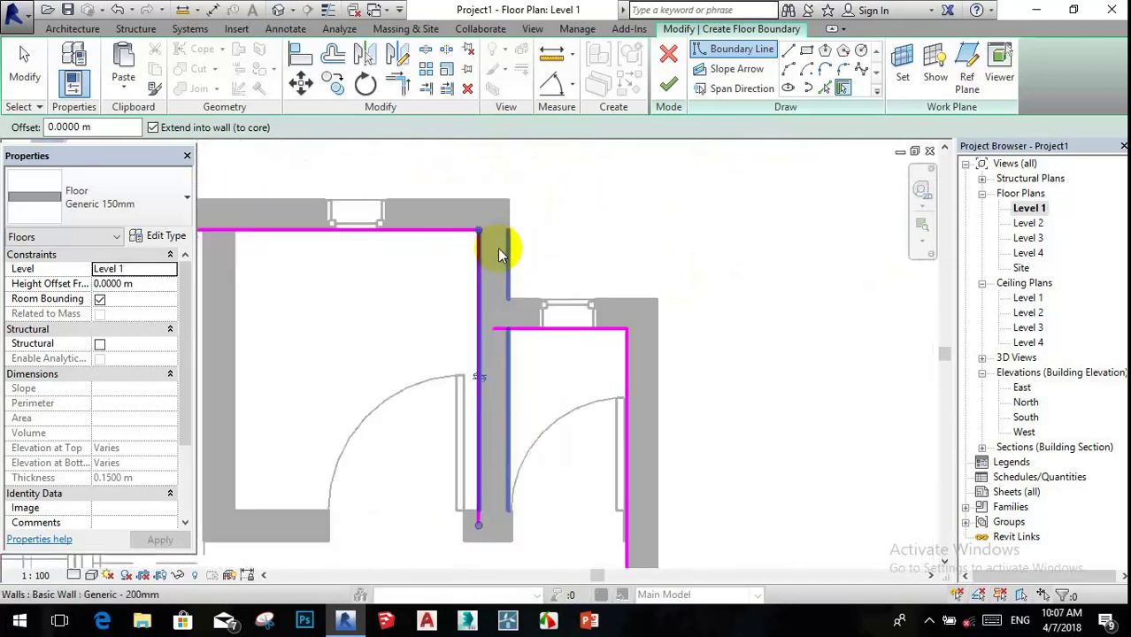
{"action": "scroll", "coordinate": [505, 244], "scroll_direction": "down", "scroll_amount": 1}
{"action": "scroll", "coordinate": [513, 253], "scroll_direction": "up", "scroll_amount": 1}
- Trim the overlapping boundary lines by the stair into clean corners
{"action": "left_click", "coordinate": [399, 89]}
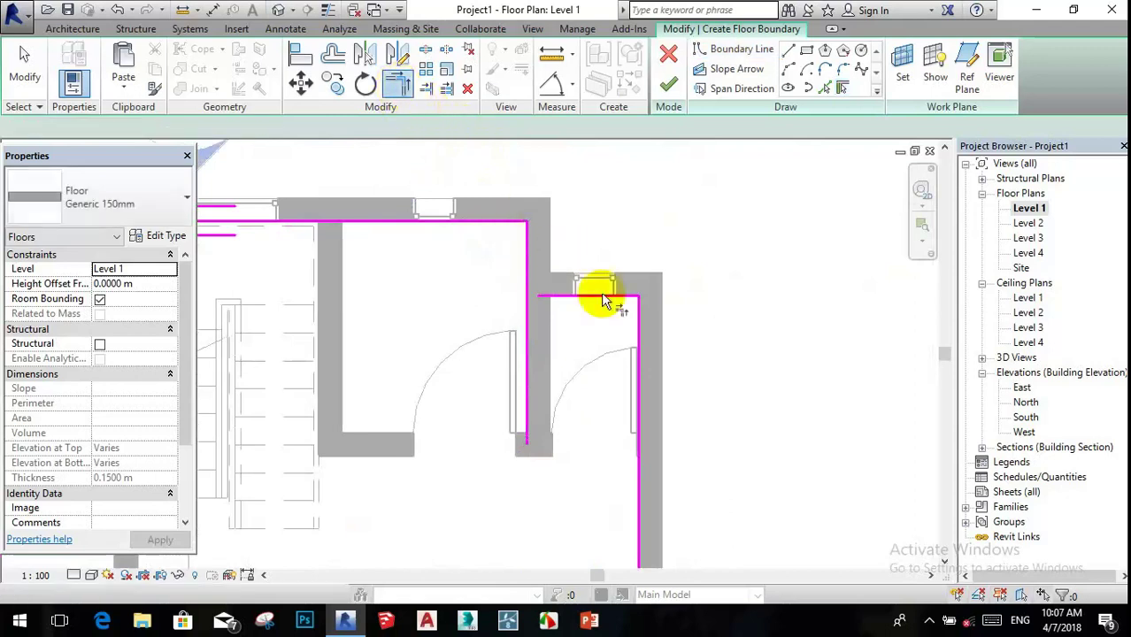
{"action": "left_click", "coordinate": [583, 297]}
{"action": "left_click", "coordinate": [528, 269]}
{"action": "scroll", "coordinate": [528, 264], "scroll_direction": "down", "scroll_amount": 2}
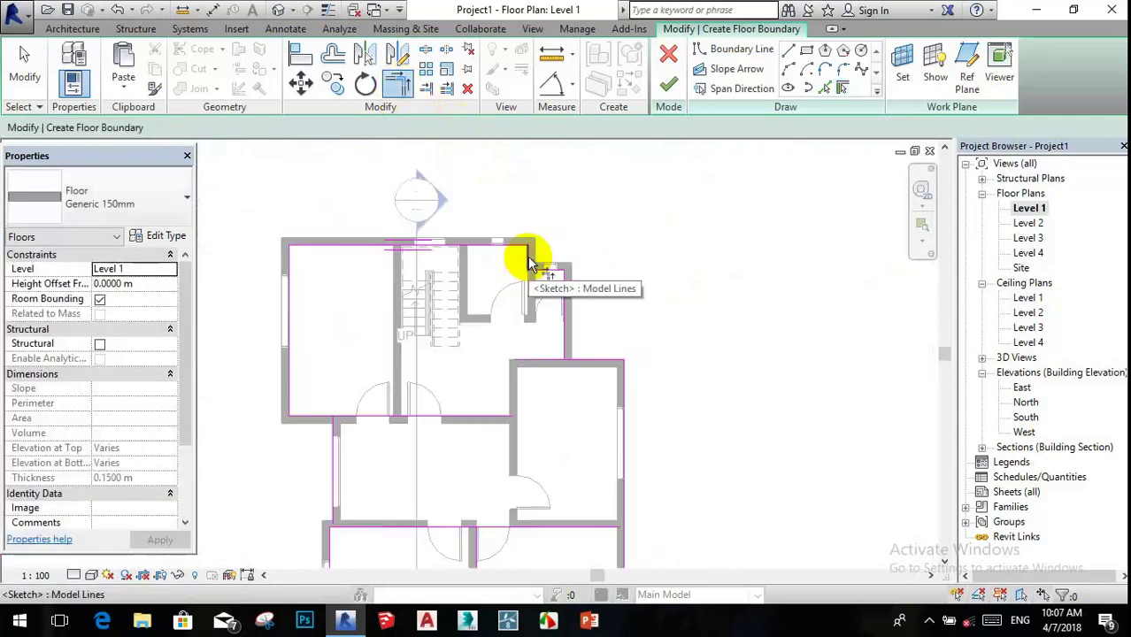
{"action": "scroll", "coordinate": [549, 305], "scroll_direction": "up", "scroll_amount": 2}
{"action": "left_click", "coordinate": [534, 296]}
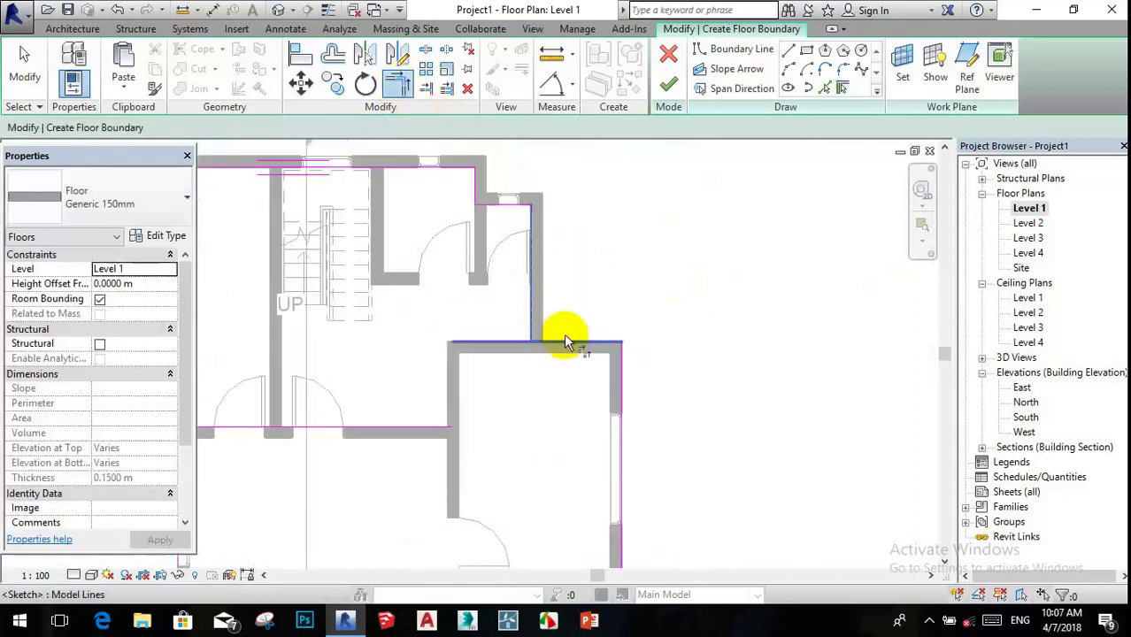
{"action": "scroll", "coordinate": [566, 304], "scroll_direction": "down", "scroll_amount": 2}
{"action": "scroll", "coordinate": [598, 392], "scroll_direction": "up", "scroll_amount": 1}
{"action": "scroll", "coordinate": [567, 416], "scroll_direction": "up", "scroll_amount": 2}
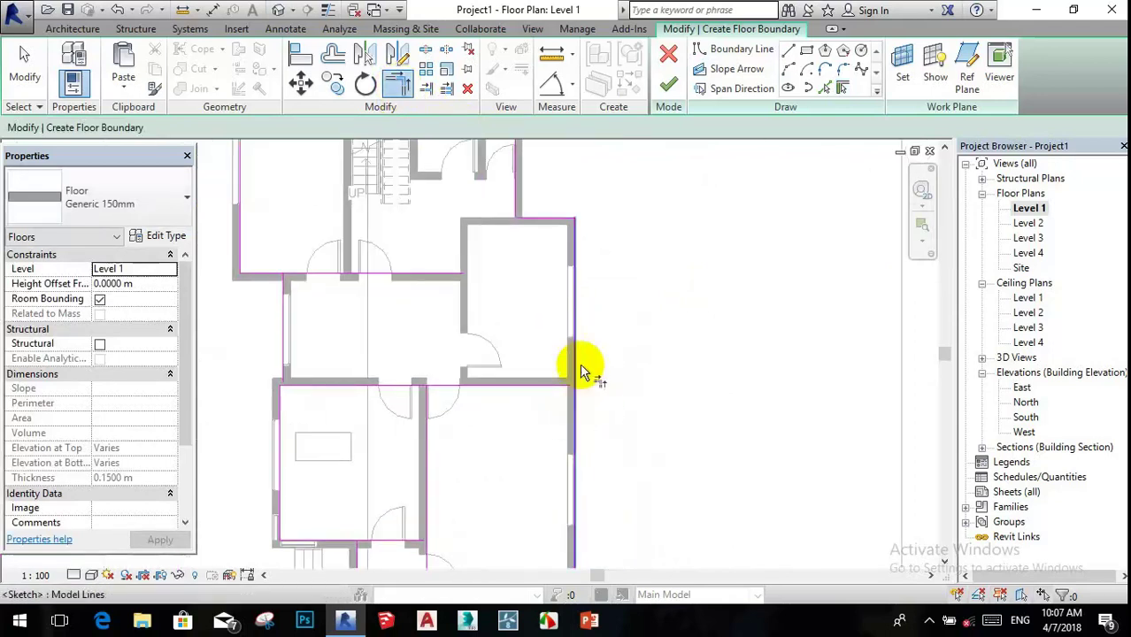
{"action": "scroll", "coordinate": [586, 375], "scroll_direction": "down", "scroll_amount": 3}
{"action": "scroll", "coordinate": [551, 468], "scroll_direction": "up", "scroll_amount": 3}
{"action": "scroll", "coordinate": [442, 476], "scroll_direction": "up", "scroll_amount": 2}
- Join the lower horizontal and vertical boundary lines into a corner
{"action": "left_click", "coordinate": [581, 459]}
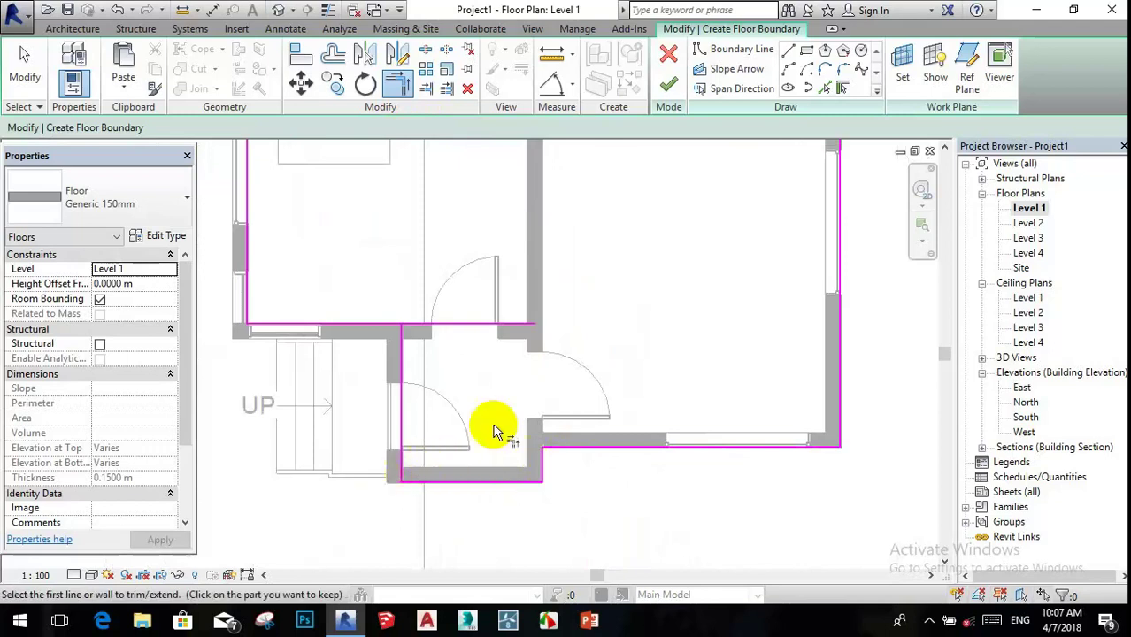
{"action": "scroll", "coordinate": [443, 389], "scroll_direction": "down", "scroll_amount": 2}
{"action": "scroll", "coordinate": [391, 351], "scroll_direction": "up", "scroll_amount": 3}
{"action": "left_click", "coordinate": [458, 393]}
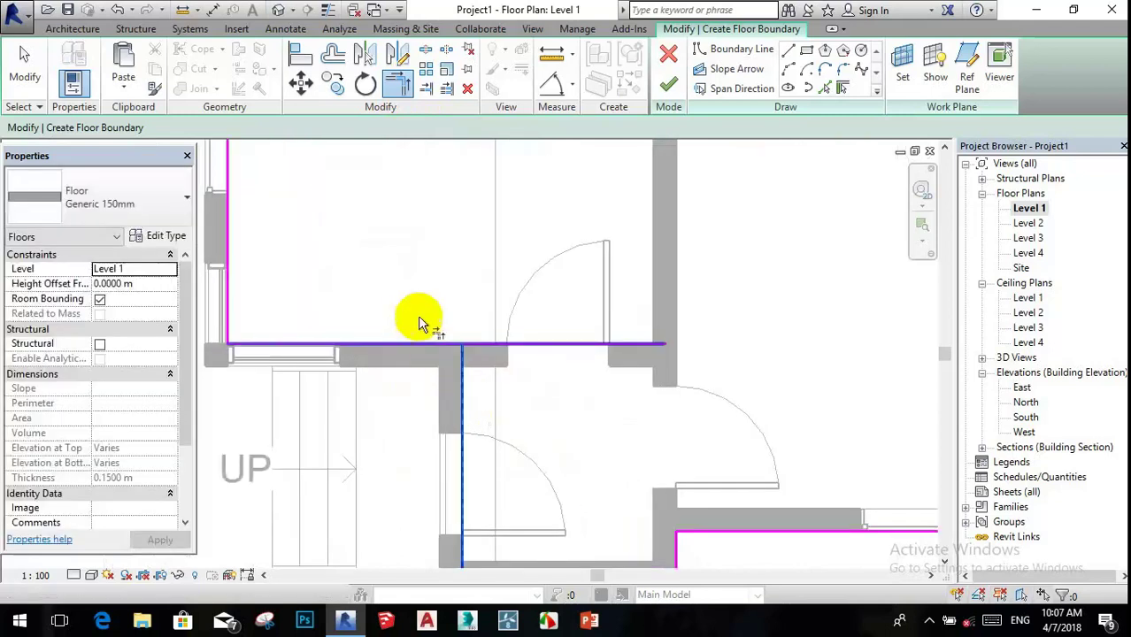
{"action": "left_click", "coordinate": [418, 341]}
{"action": "scroll", "coordinate": [443, 345], "scroll_direction": "down", "scroll_amount": 3}
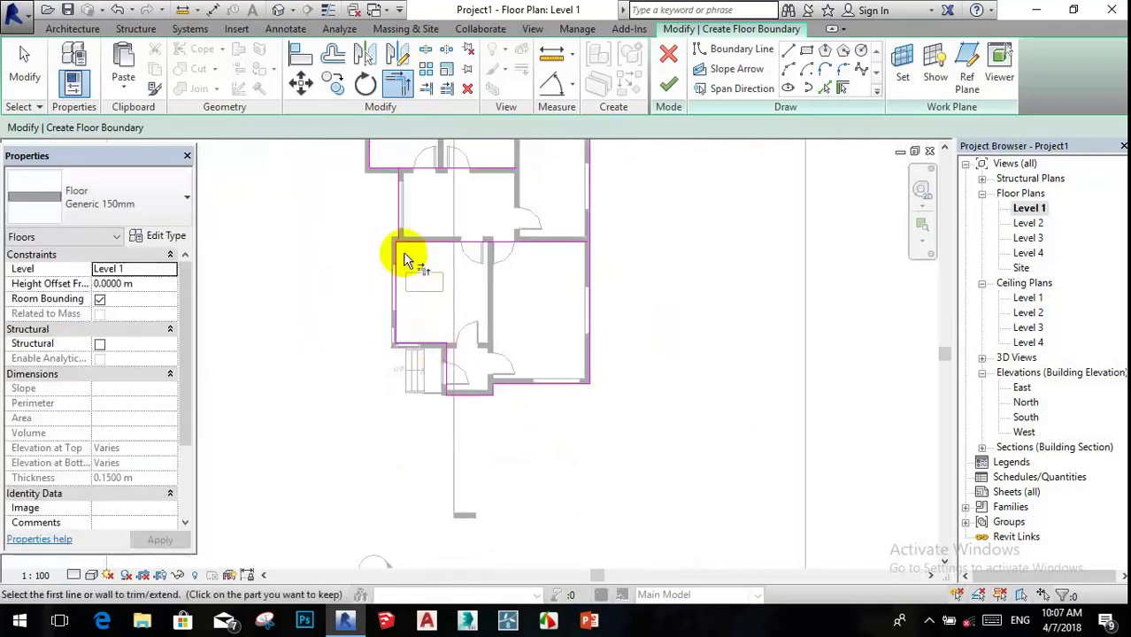
{"action": "scroll", "coordinate": [404, 255], "scroll_direction": "up", "scroll_amount": 2}
{"action": "scroll", "coordinate": [407, 274], "scroll_direction": "up", "scroll_amount": 2}
{"action": "scroll", "coordinate": [405, 288], "scroll_direction": "up", "scroll_amount": 2}
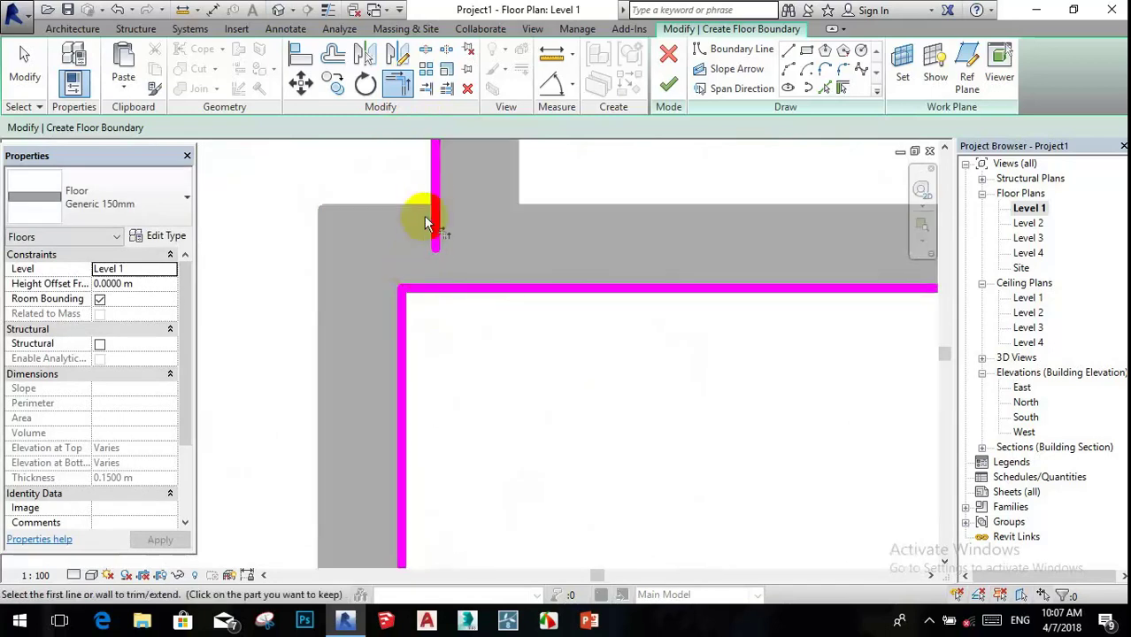
- Trim the two left-side vertical lines into corners with their neighbours and finish trimming
{"action": "left_click", "coordinate": [431, 205]}
{"action": "left_click", "coordinate": [407, 296]}
{"action": "scroll", "coordinate": [415, 301], "scroll_direction": "down", "scroll_amount": 2}
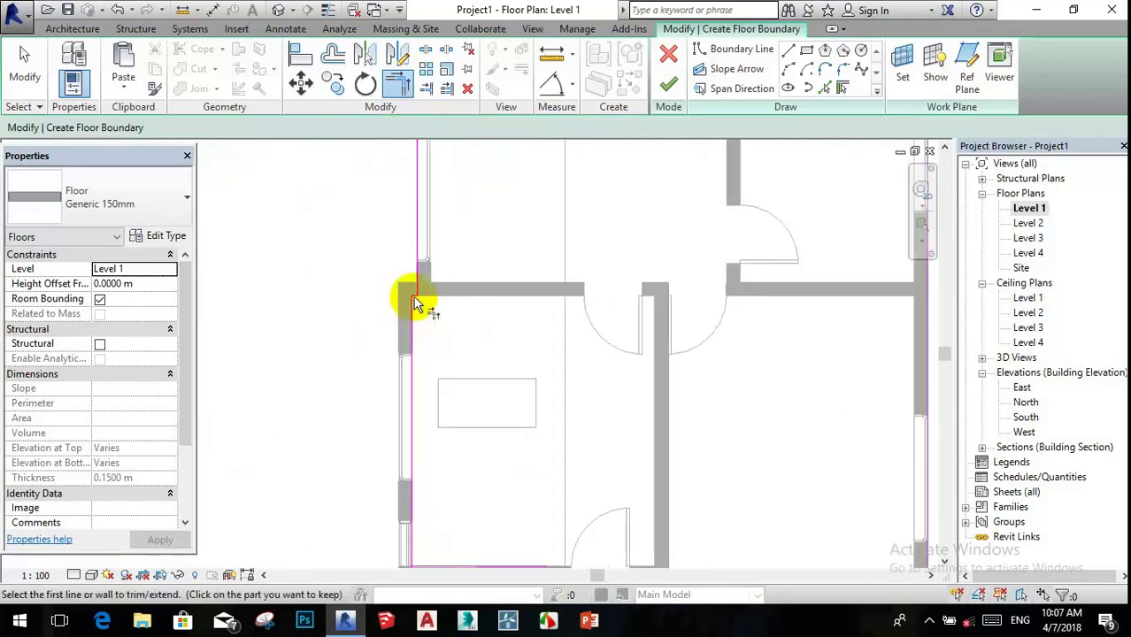
{"action": "scroll", "coordinate": [417, 303], "scroll_direction": "down", "scroll_amount": 2}
{"action": "scroll", "coordinate": [407, 248], "scroll_direction": "up", "scroll_amount": 2}
{"action": "scroll", "coordinate": [420, 266], "scroll_direction": "up", "scroll_amount": 2}
{"action": "left_click", "coordinate": [444, 284]}
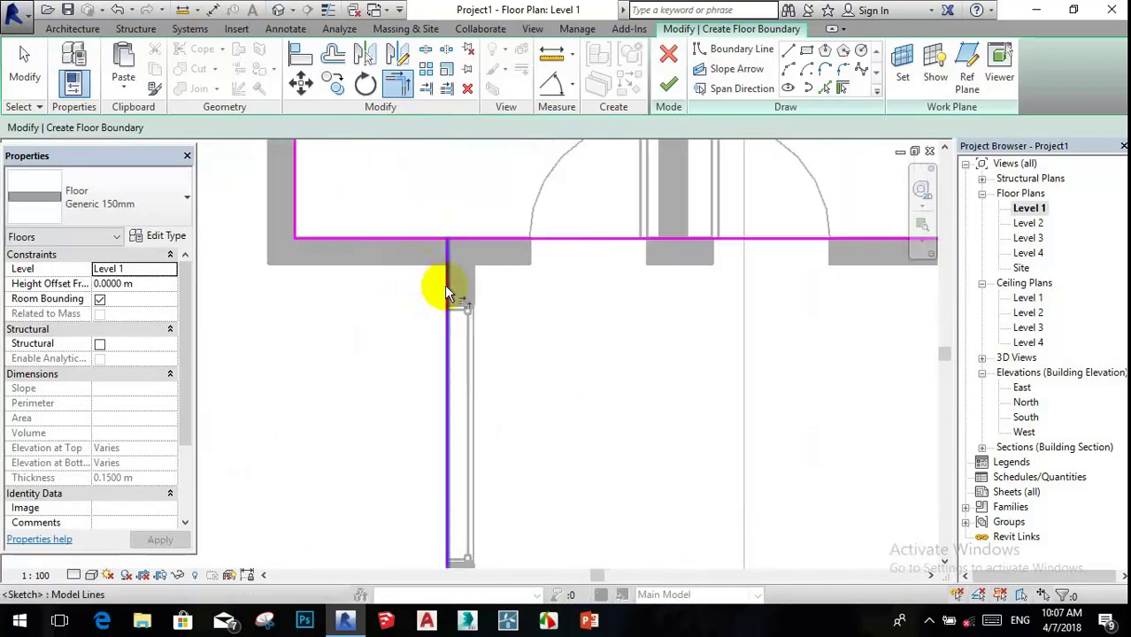
{"action": "left_click", "coordinate": [411, 240]}
{"action": "scroll", "coordinate": [434, 256], "scroll_direction": "down", "scroll_amount": 4}
{"action": "scroll", "coordinate": [429, 230], "scroll_direction": "down", "scroll_amount": 2}
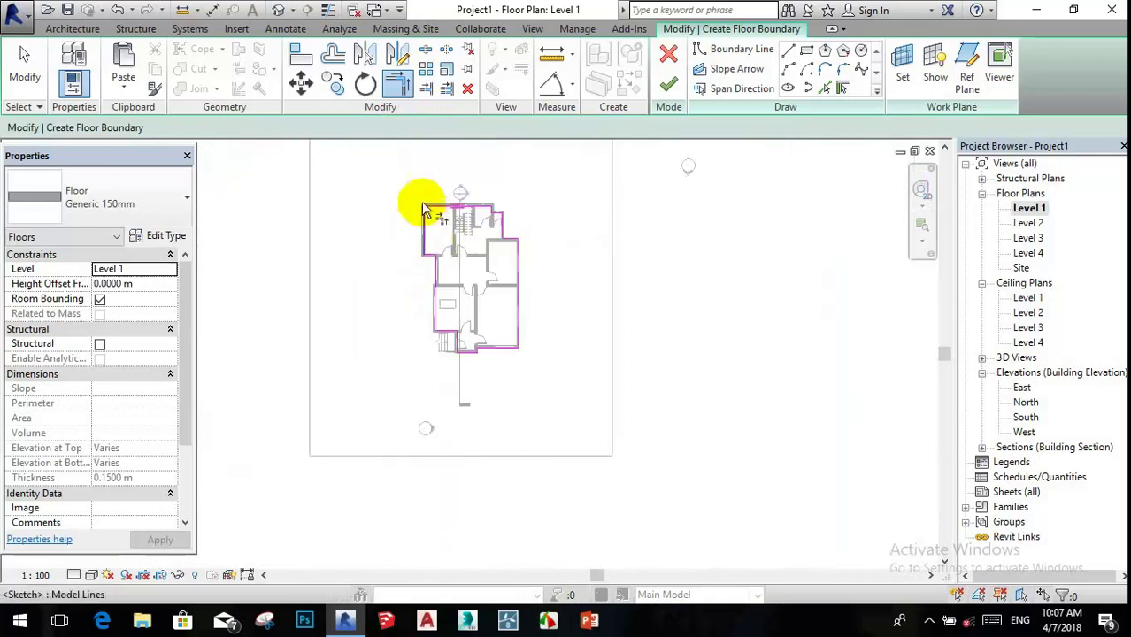
{"action": "scroll", "coordinate": [438, 208], "scroll_direction": "up", "scroll_amount": 3}
{"action": "scroll", "coordinate": [445, 214], "scroll_direction": "up", "scroll_amount": 2}
{"action": "scroll", "coordinate": [449, 221], "scroll_direction": "down", "scroll_amount": 1}
{"action": "scroll", "coordinate": [450, 225], "scroll_direction": "up", "scroll_amount": 2}
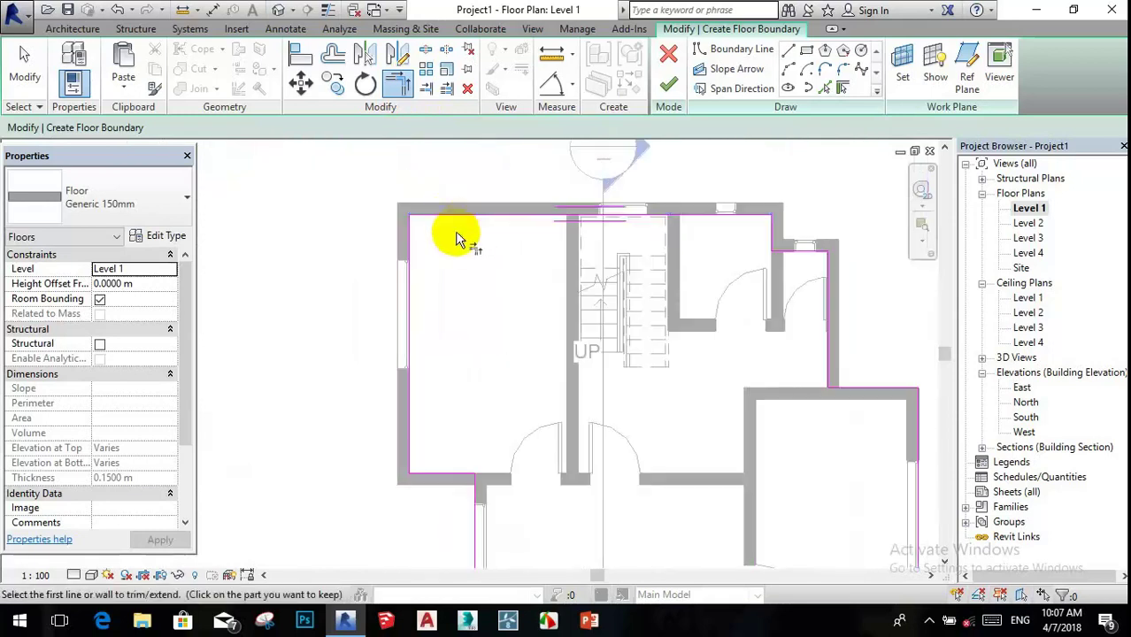
{"action": "key", "text": "Escape"}
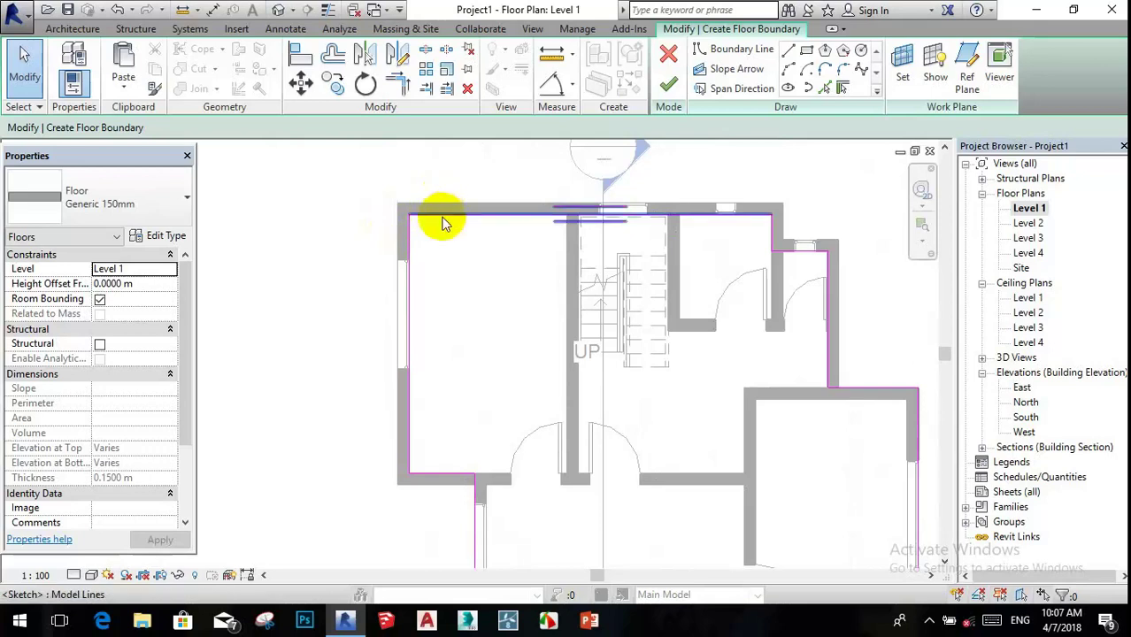
- Select the connected boundary chain and shift it onto the wall edges
{"action": "left_click", "coordinate": [442, 218]}
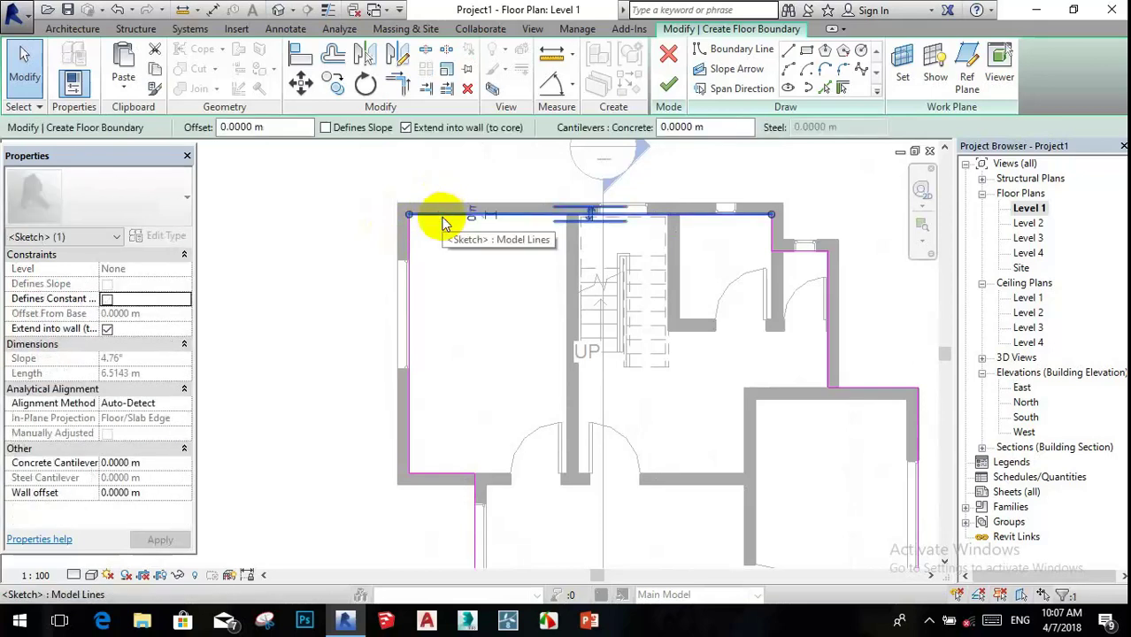
{"action": "key", "text": "Tab"}
{"action": "key", "text": "Tab"}
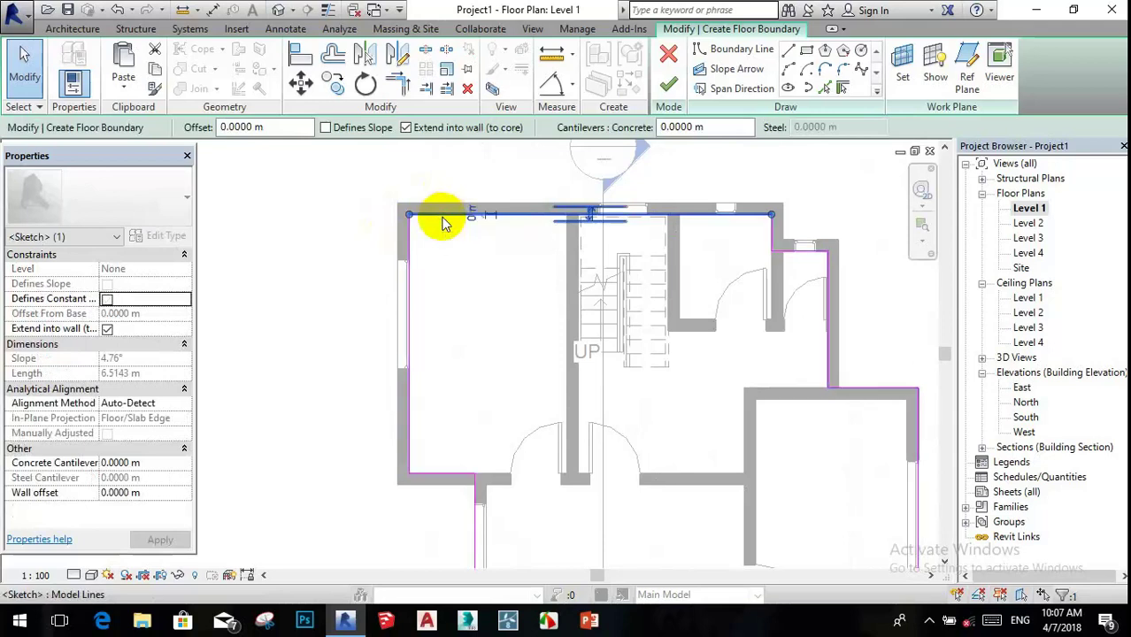
{"action": "key", "text": "Tab"}
{"action": "left_click", "coordinate": [444, 220]}
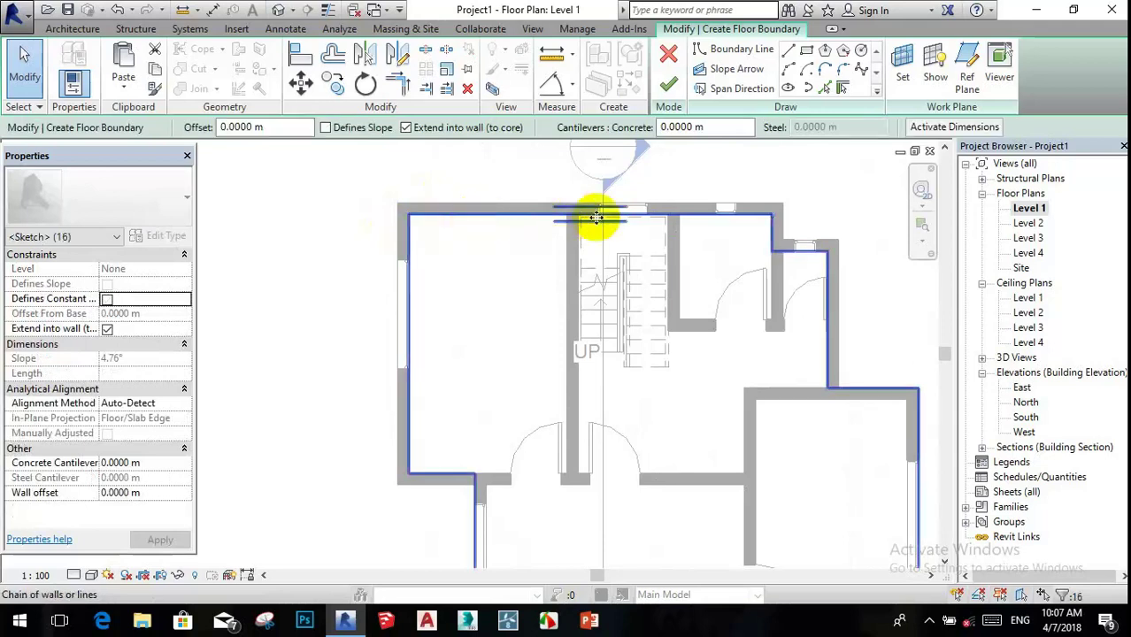
{"action": "scroll", "coordinate": [481, 217], "scroll_direction": "down", "scroll_amount": 3}
{"action": "scroll", "coordinate": [454, 209], "scroll_direction": "up", "scroll_amount": 3}
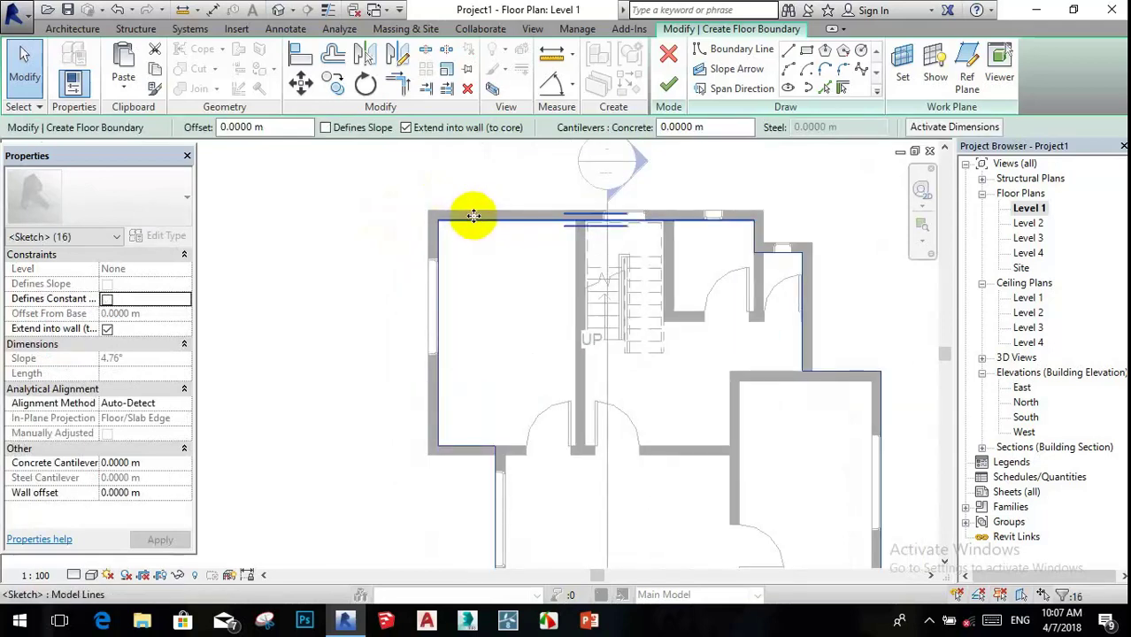
{"action": "left_click_drag", "start_coordinate": [489, 206], "coordinate": [474, 219]}
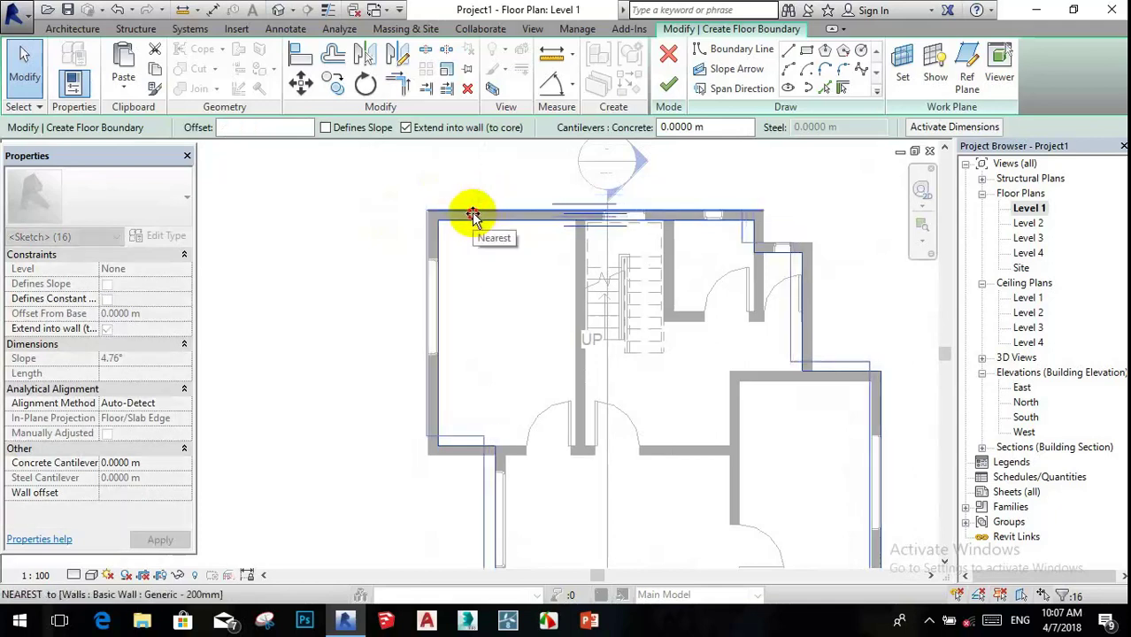
{"action": "left_click", "coordinate": [478, 222]}
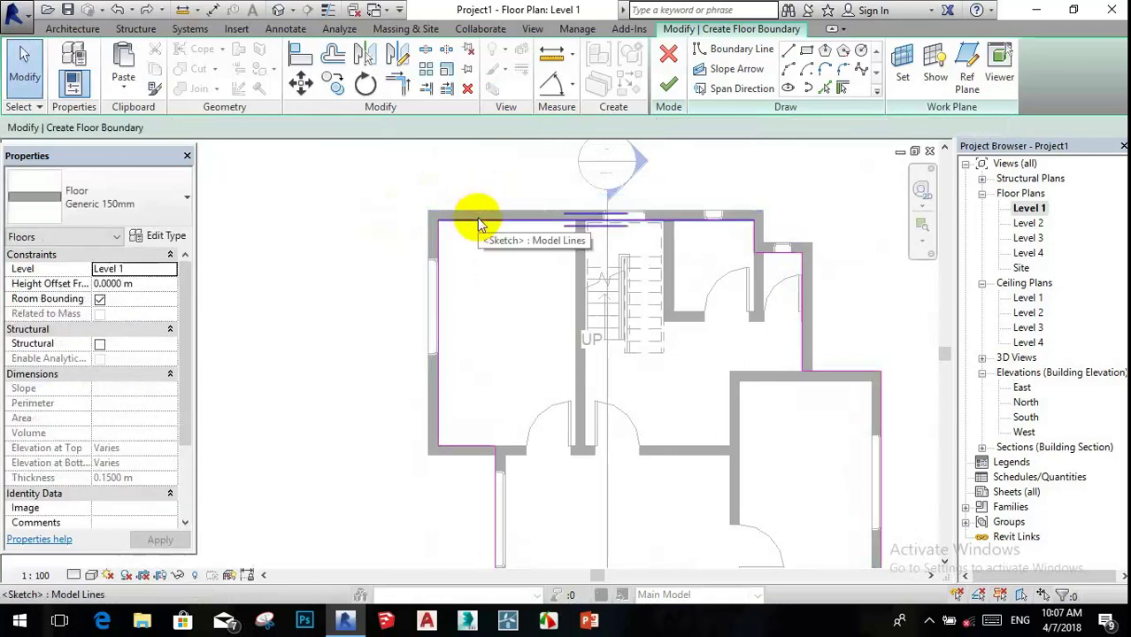
- Set the top boundary line on the north wall's outer face, 6.9143 m long
{"action": "left_click", "coordinate": [494, 221]}
{"action": "left_click_drag", "start_coordinate": [595, 226], "coordinate": [595, 220]}
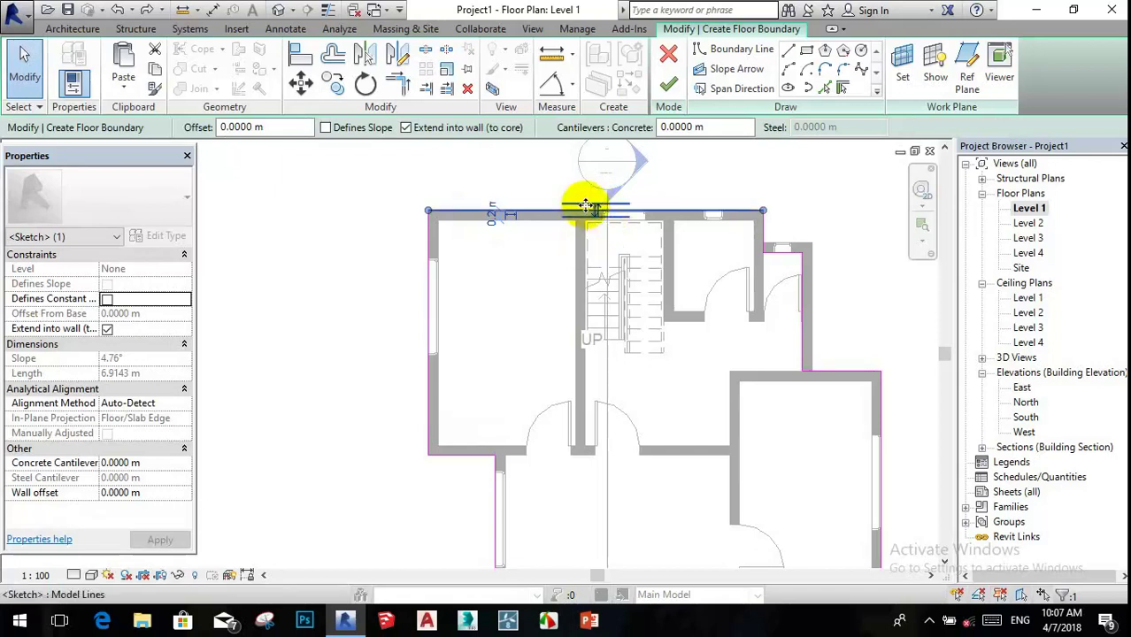
{"action": "scroll", "coordinate": [595, 212], "scroll_direction": "up", "scroll_amount": 1}
{"action": "scroll", "coordinate": [591, 213], "scroll_direction": "up", "scroll_amount": 2}
{"action": "scroll", "coordinate": [591, 212], "scroll_direction": "down", "scroll_amount": 2}
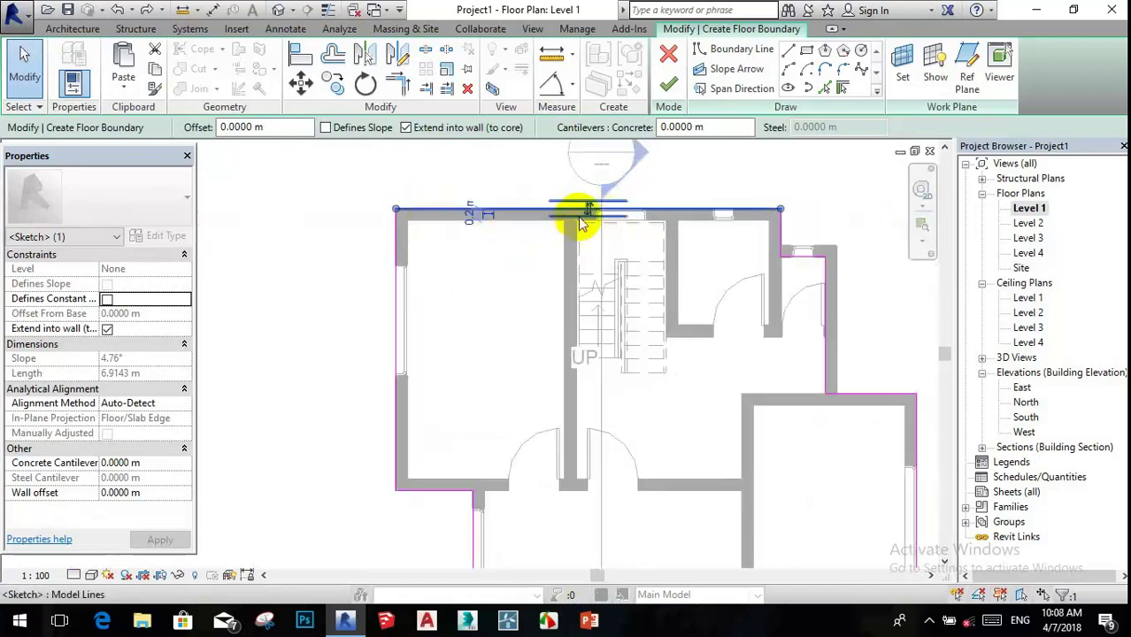
{"action": "left_click", "coordinate": [588, 212]}
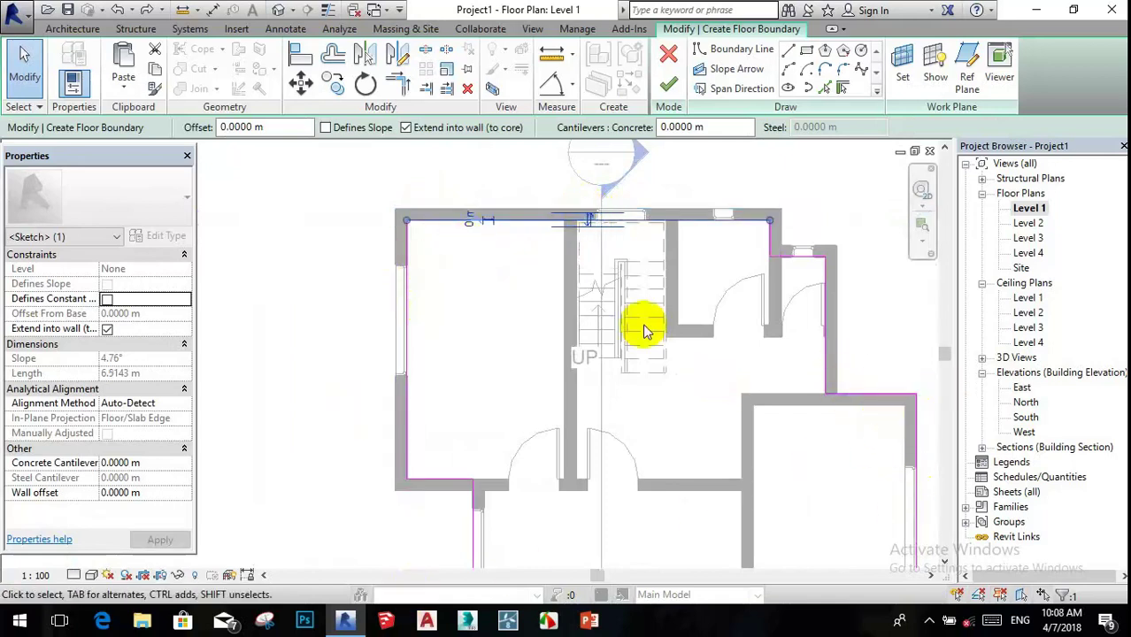
{"action": "left_click", "coordinate": [592, 220]}
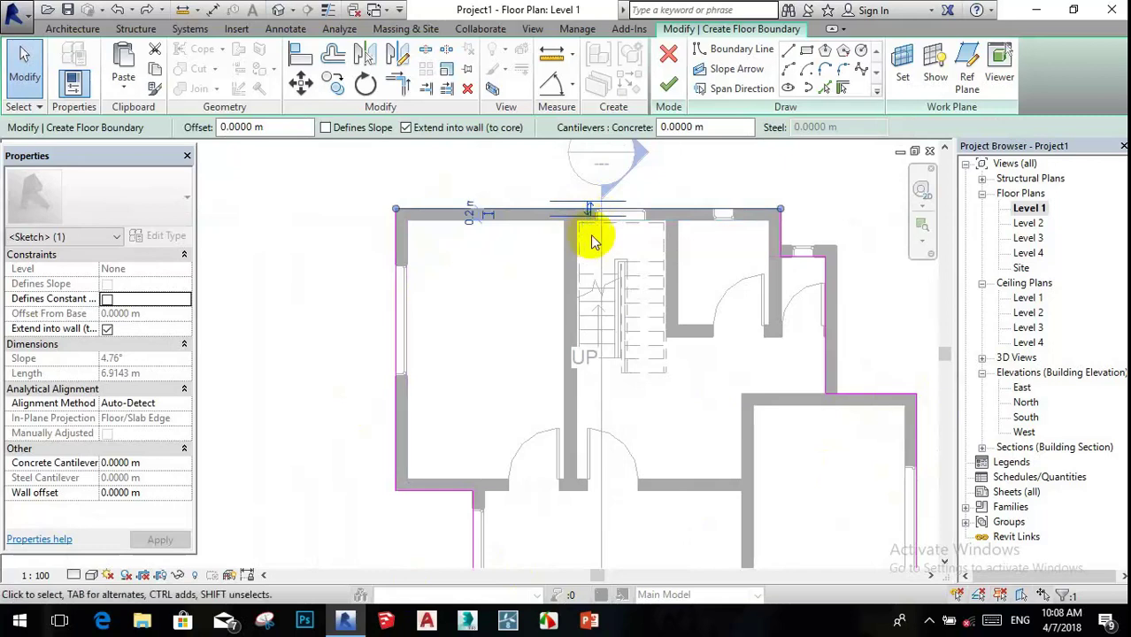
{"action": "left_click", "coordinate": [599, 245]}
{"action": "scroll", "coordinate": [584, 243], "scroll_direction": "down", "scroll_amount": 2}
{"action": "scroll", "coordinate": [513, 207], "scroll_direction": "up", "scroll_amount": 1}
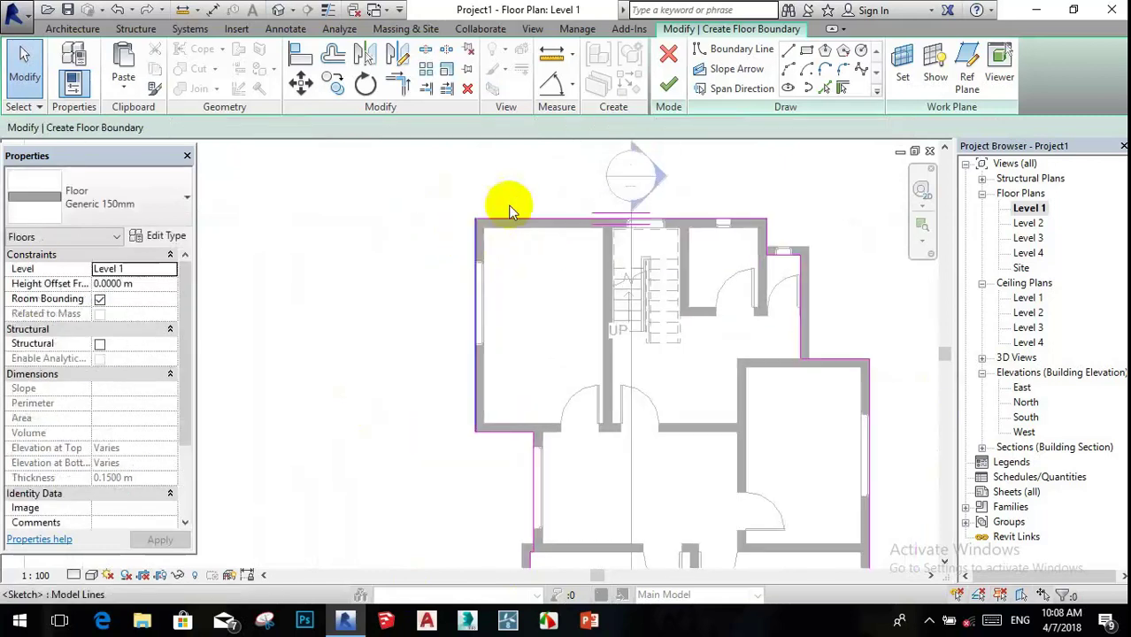
{"action": "scroll", "coordinate": [526, 218], "scroll_direction": "up", "scroll_amount": 2}
{"action": "scroll", "coordinate": [526, 218], "scroll_direction": "down", "scroll_amount": 2}
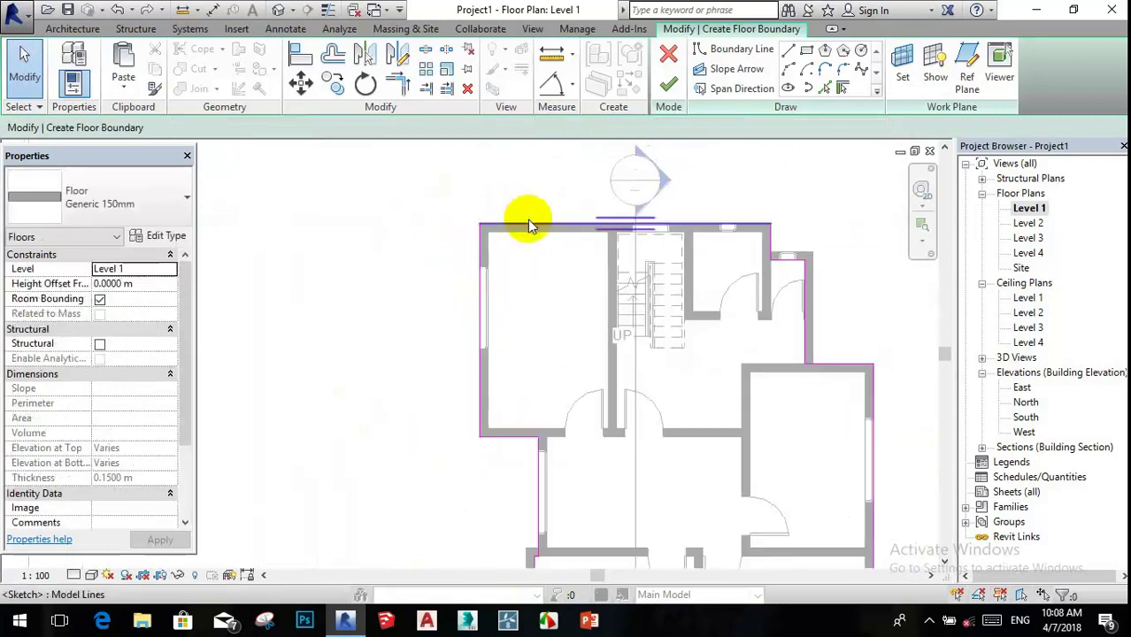
- Finish the Level 1 Generic 150mm floor sketch and select the slab
{"action": "left_click", "coordinate": [669, 84]}
{"action": "scroll", "coordinate": [535, 272], "scroll_direction": "down", "scroll_amount": 4}
{"action": "scroll", "coordinate": [538, 277], "scroll_direction": "down", "scroll_amount": 1}
{"action": "scroll", "coordinate": [567, 301], "scroll_direction": "up", "scroll_amount": 2}
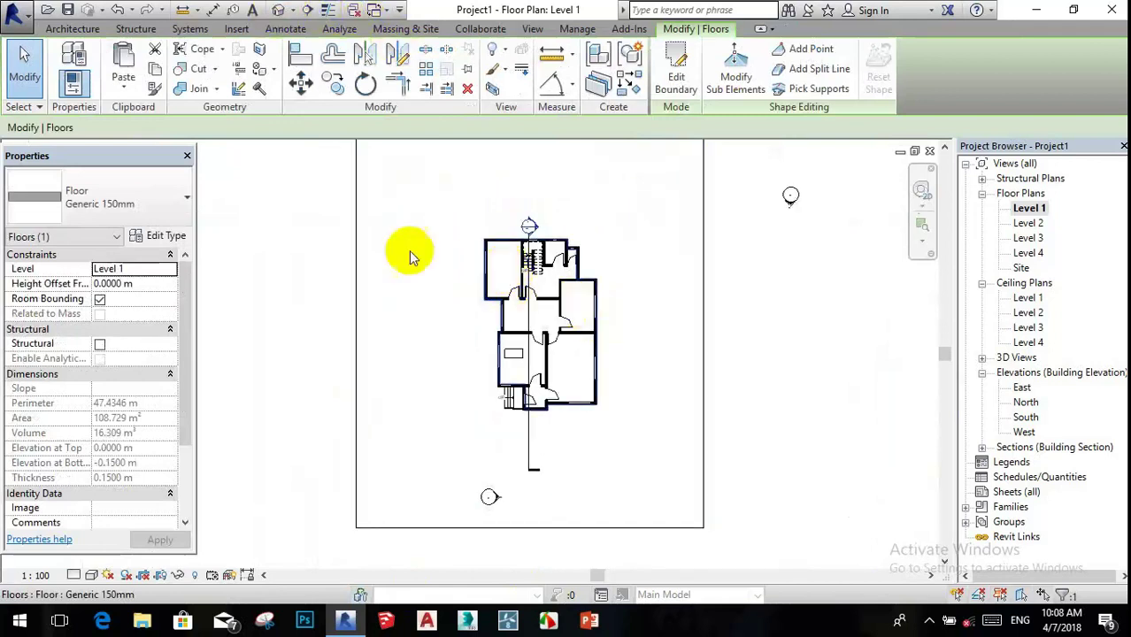
{"action": "left_click", "coordinate": [301, 257]}
{"action": "left_click", "coordinate": [507, 266]}
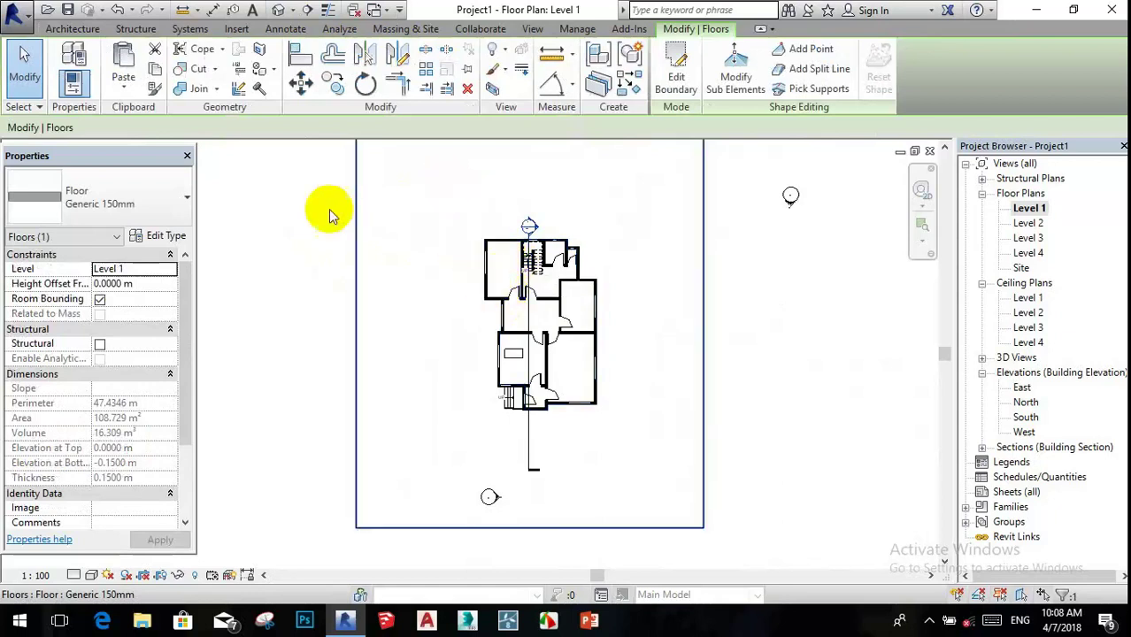
- Paste the floor aligned to selected Levels 2, 3 and 4
{"action": "left_click", "coordinate": [127, 88]}
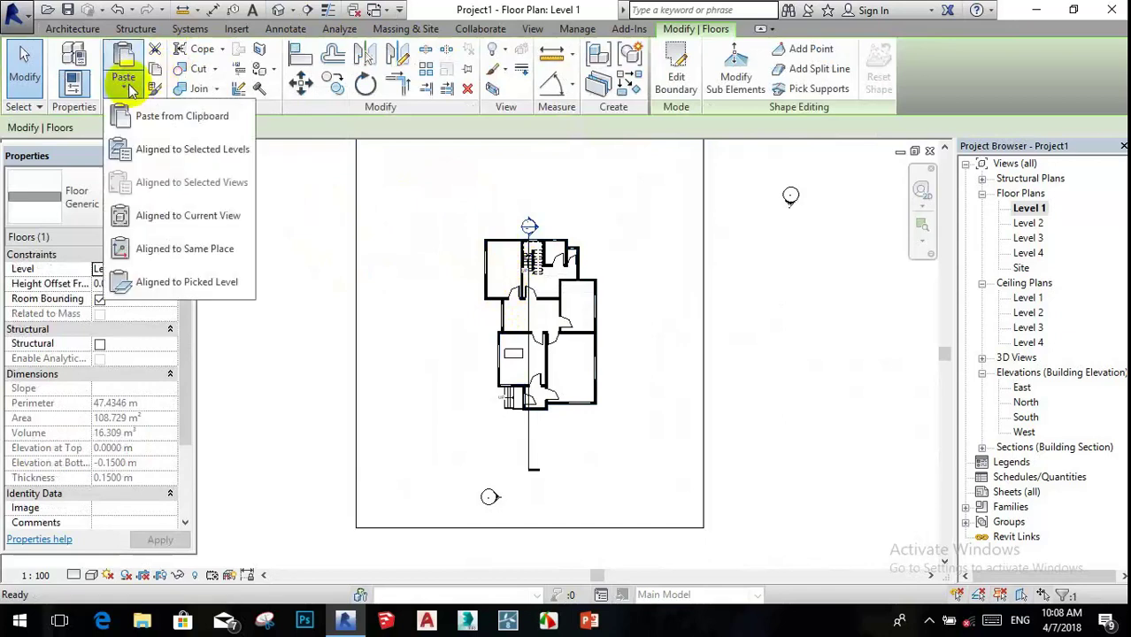
{"action": "left_click", "coordinate": [207, 152]}
{"action": "left_click", "coordinate": [304, 204]}
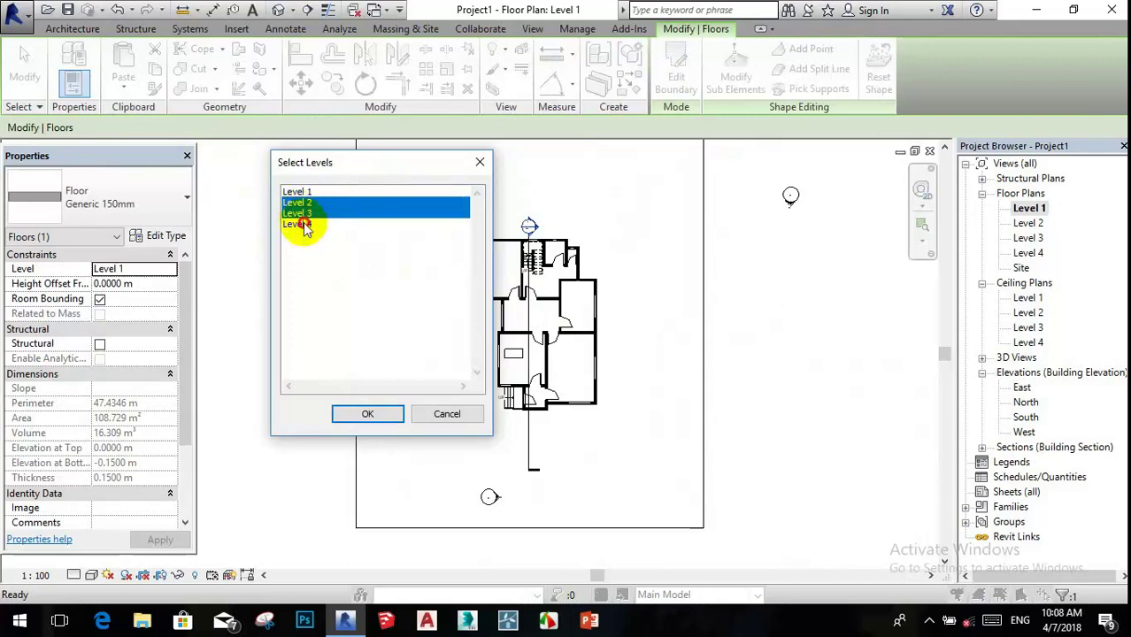
{"action": "left_click", "coordinate": [303, 224], "text": "shift"}
{"action": "left_click", "coordinate": [370, 414]}
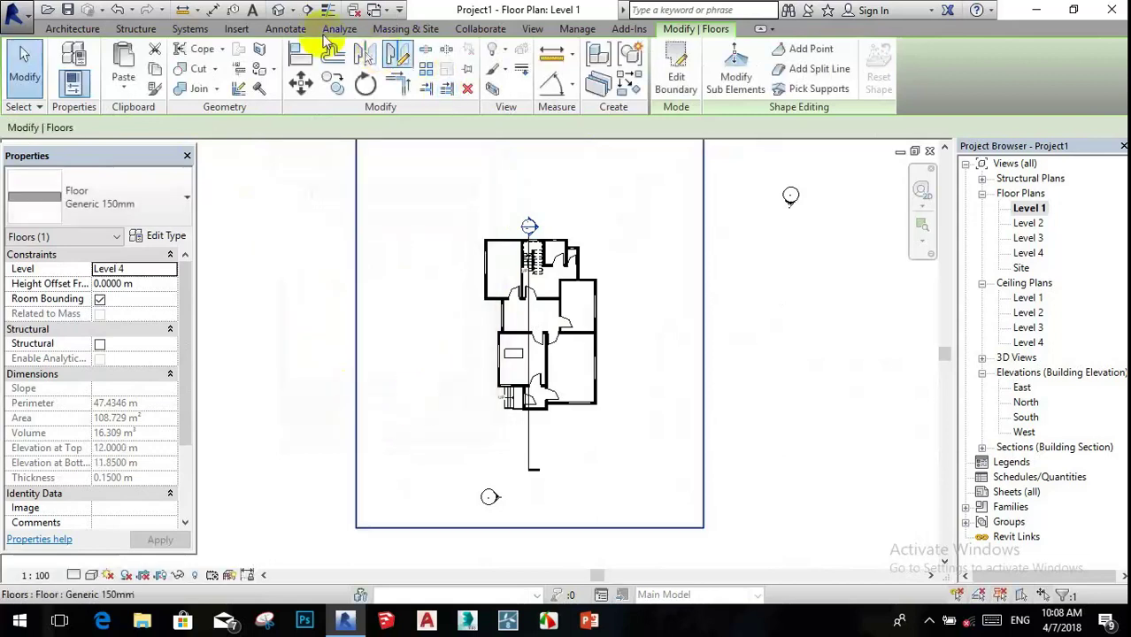
- Open the 3D view and orbit to inspect the stacked floor slabs
{"action": "left_click", "coordinate": [278, 10]}
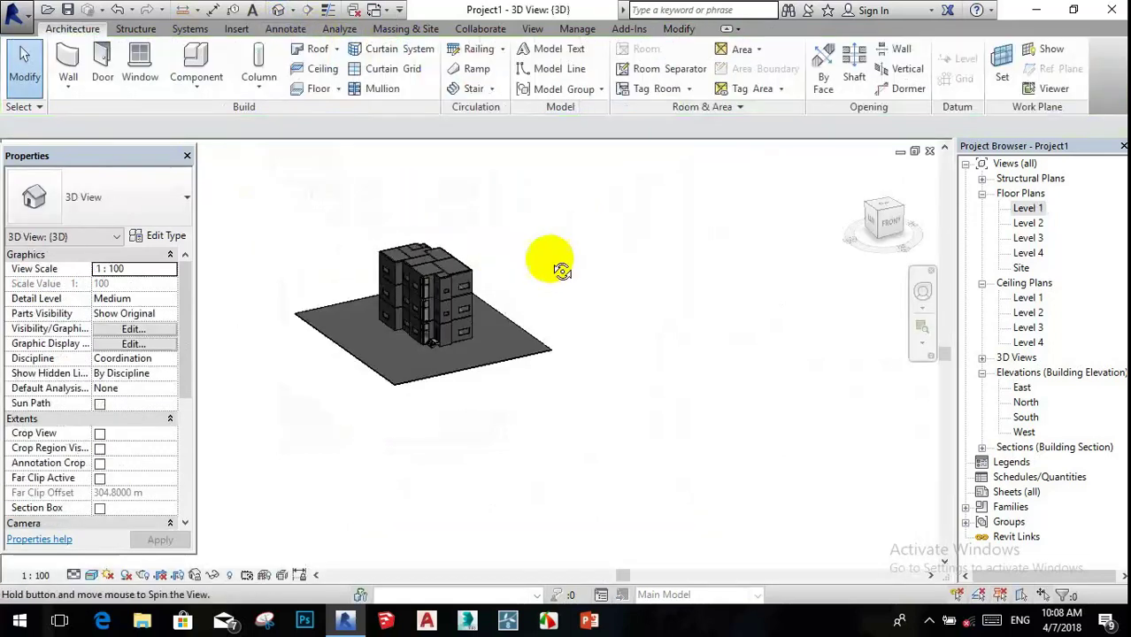
{"action": "mouse_move", "coordinate": [562, 271]}
{"action": "middle_mouse_down", "text": "shift"}
{"action": "mouse_move", "coordinate": [435, 215]}
{"action": "mouse_move", "coordinate": [598, 240]}
{"action": "mouse_move", "coordinate": [525, 285]}
{"action": "mouse_move", "coordinate": [601, 272]}
{"action": "middle_mouse_up", "text": "shift"}
{"action": "scroll", "coordinate": [443, 222], "scroll_direction": "up", "scroll_amount": 2}
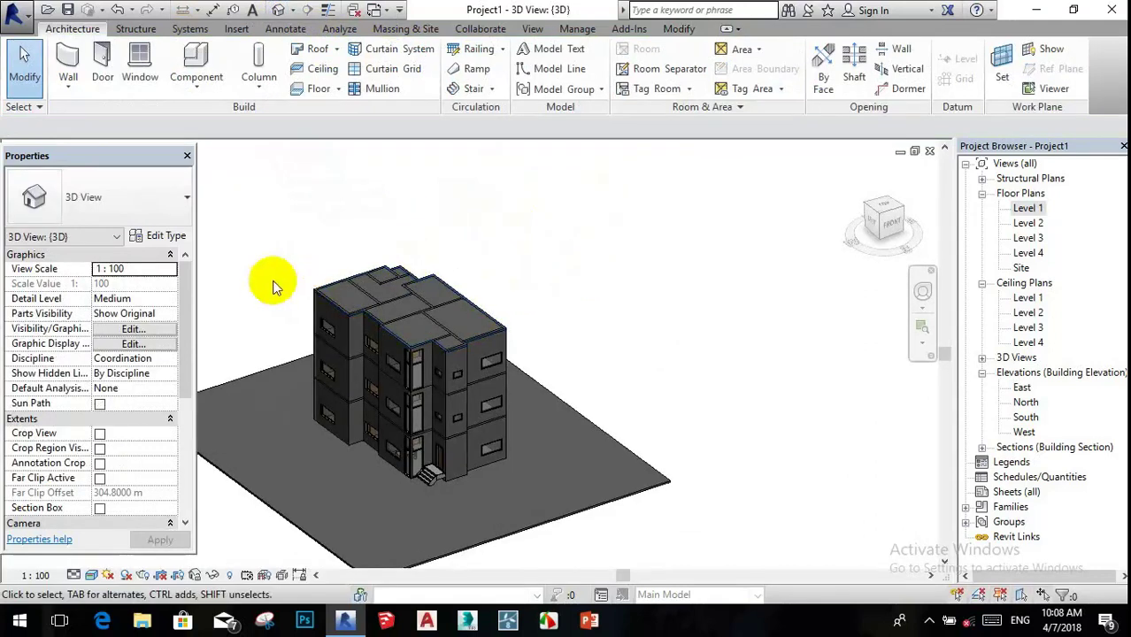
{"action": "scroll", "coordinate": [273, 285], "scroll_direction": "up", "scroll_amount": 2}
{"action": "scroll", "coordinate": [448, 325], "scroll_direction": "up", "scroll_amount": 3}
- In the Level 3 plan, select all walls visible in the view
{"action": "scroll", "coordinate": [467, 289], "scroll_direction": "down", "scroll_amount": 1}
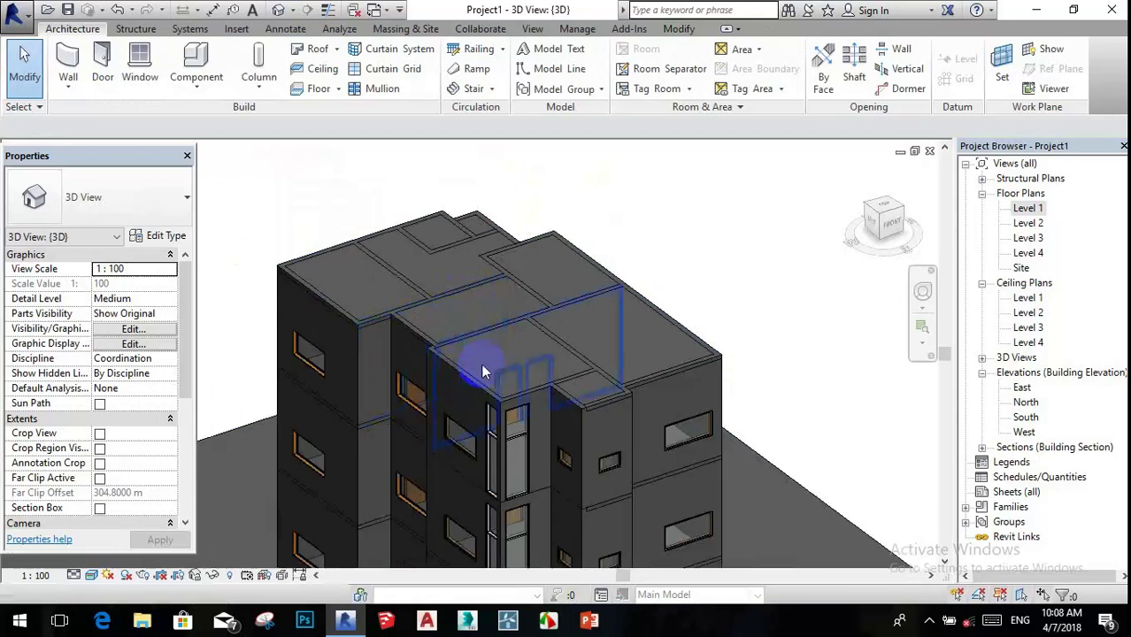
{"action": "scroll", "coordinate": [480, 341], "scroll_direction": "down", "scroll_amount": 2}
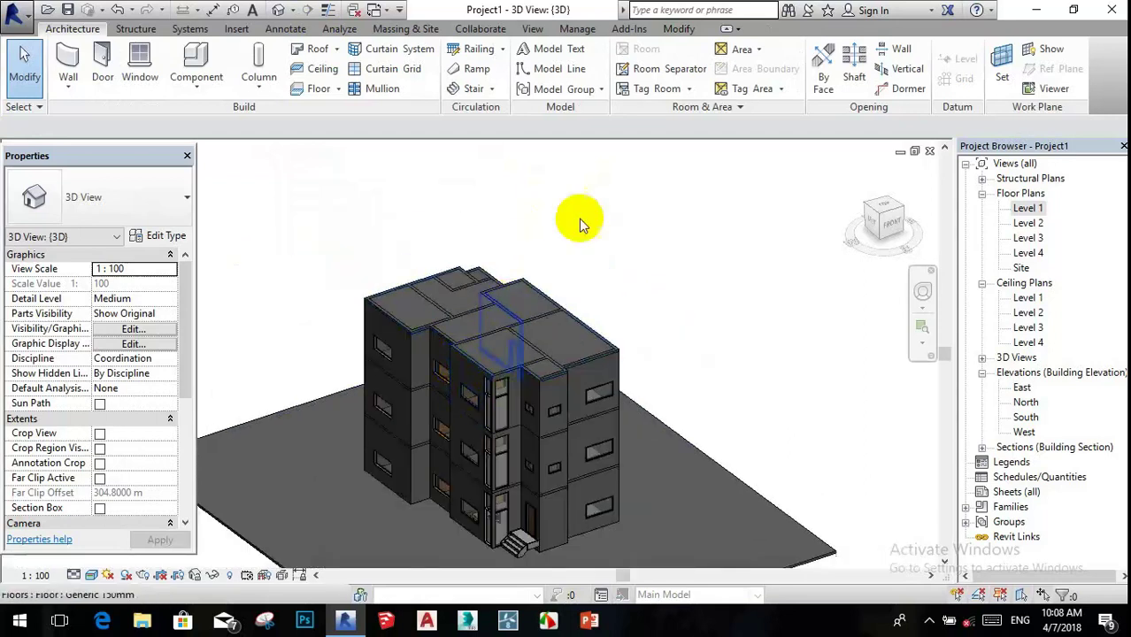
{"action": "double_click", "coordinate": [1029, 239]}
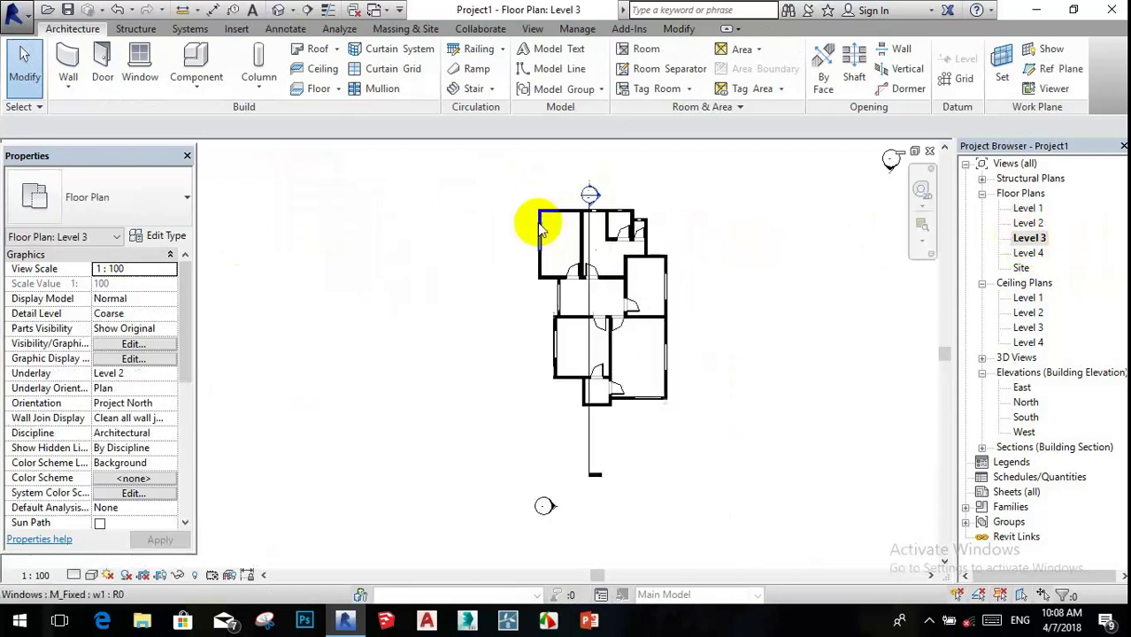
{"action": "scroll", "coordinate": [542, 228], "scroll_direction": "up", "scroll_amount": 3}
{"action": "left_click", "coordinate": [558, 215]}
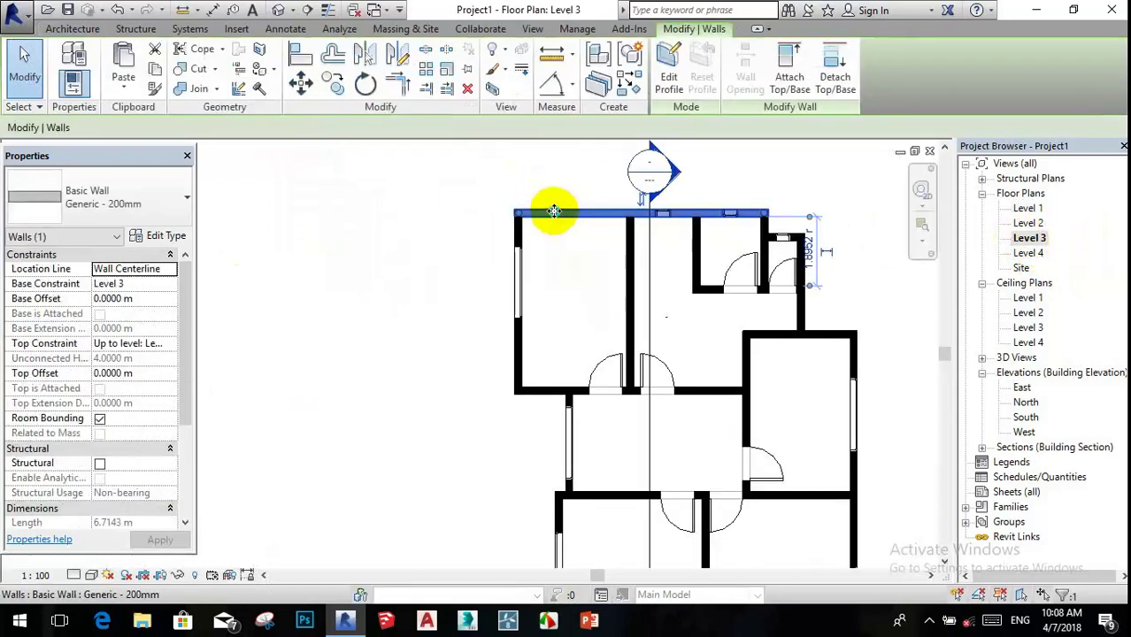
{"action": "right_click", "coordinate": [553, 210]}
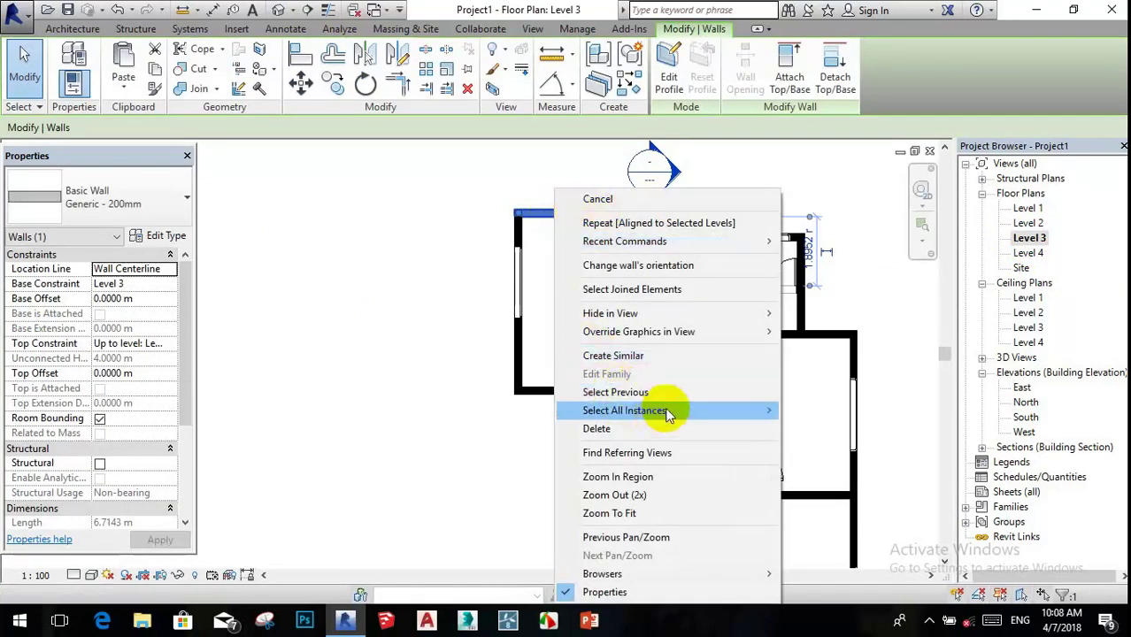
{"action": "mouse_move", "coordinate": [624, 411]}
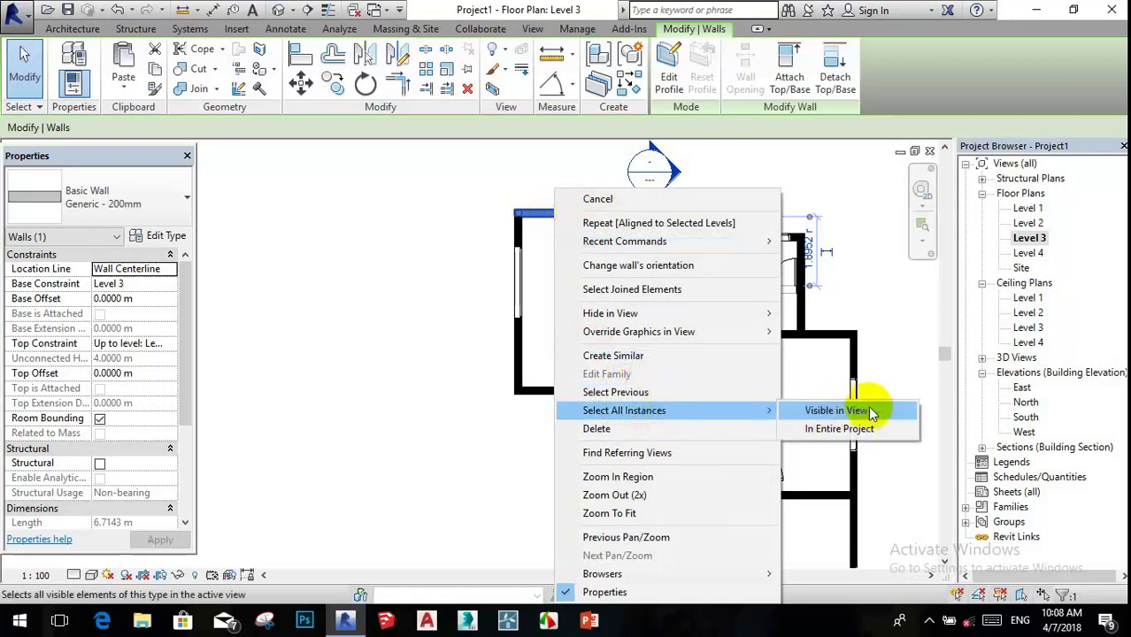
{"action": "left_click", "coordinate": [882, 417]}
- Attach the wall tops to the floor above, unjoining the conflicting elements
{"action": "scroll", "coordinate": [620, 265], "scroll_direction": "down", "scroll_amount": 3}
{"action": "scroll", "coordinate": [611, 248], "scroll_direction": "up", "scroll_amount": 1}
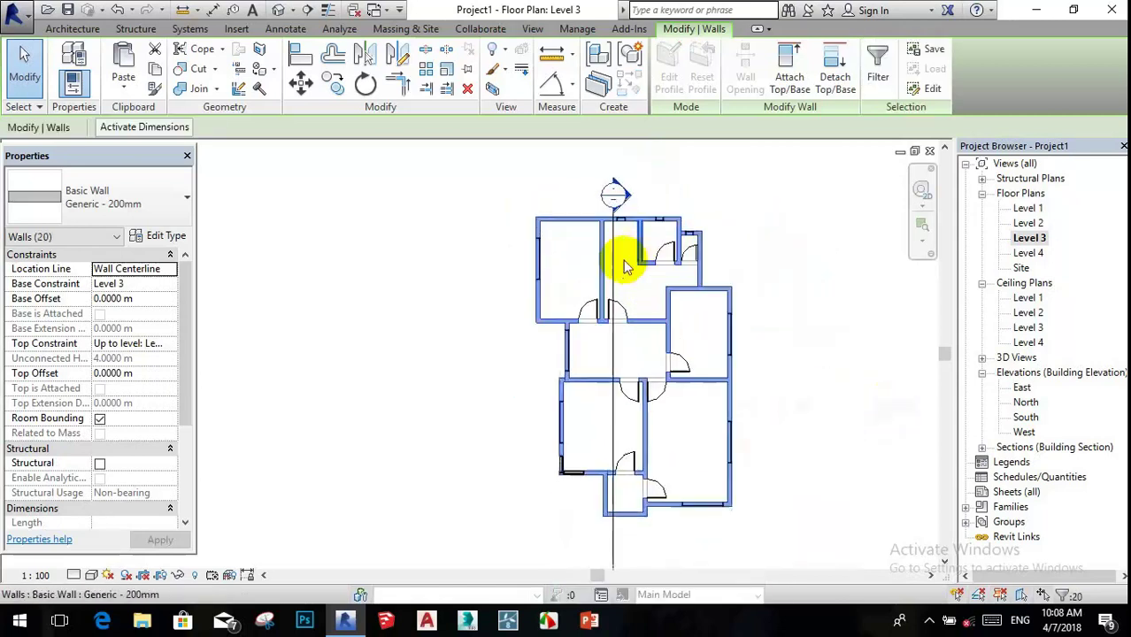
{"action": "scroll", "coordinate": [628, 221], "scroll_direction": "up", "scroll_amount": 2}
{"action": "left_click", "coordinate": [788, 67]}
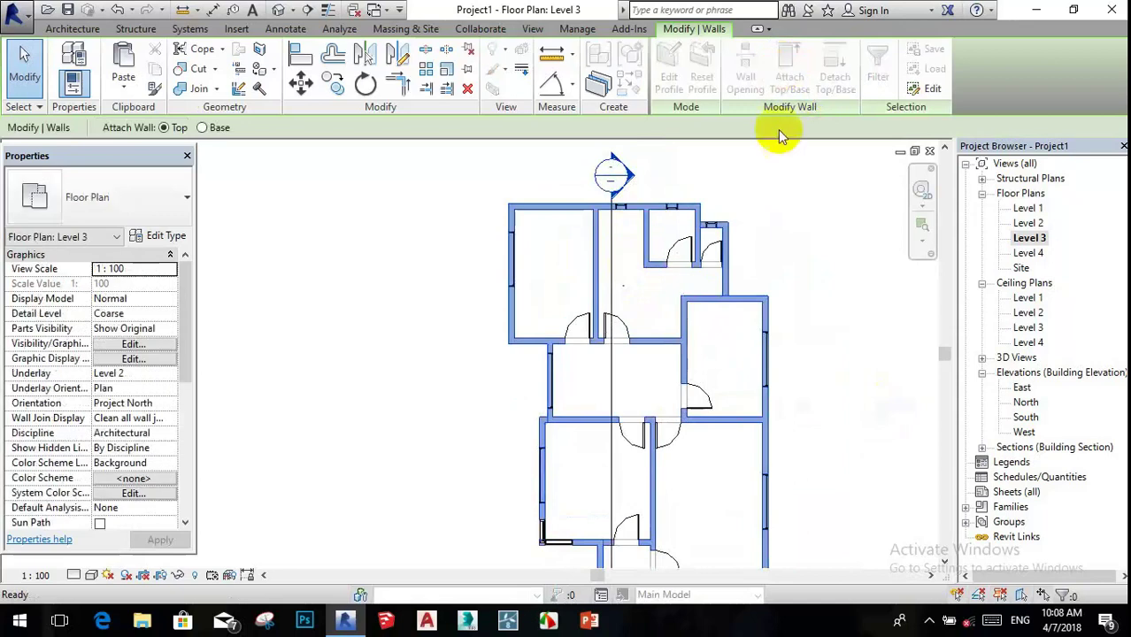
{"action": "left_click", "coordinate": [546, 253]}
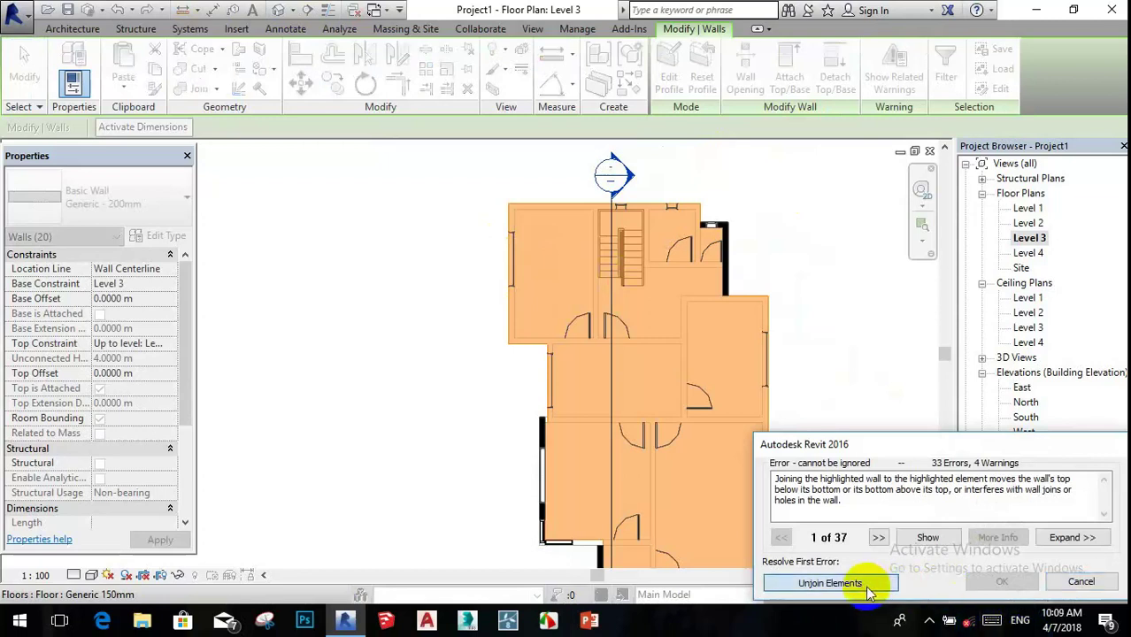
{"action": "left_click", "coordinate": [871, 584]}
- In the 3D view, attach the tops of two walls below the top floor to the floor above
{"action": "left_click", "coordinate": [279, 11]}
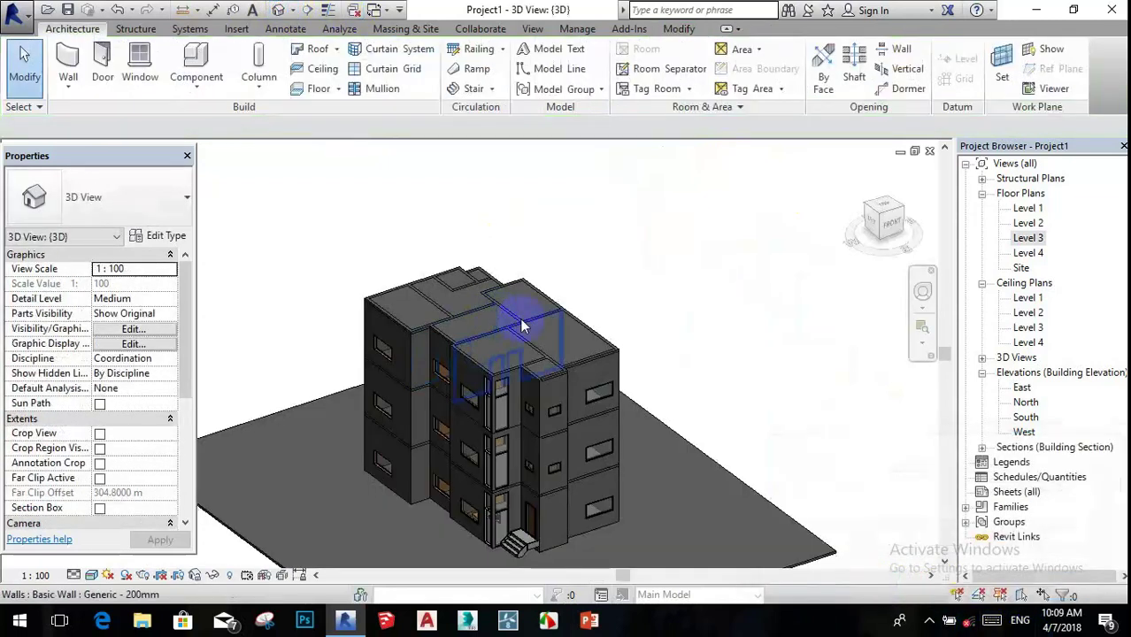
{"action": "mouse_move", "coordinate": [518, 316]}
{"action": "middle_mouse_down", "text": "shift"}
{"action": "mouse_move", "coordinate": [614, 278]}
{"action": "mouse_move", "coordinate": [467, 393]}
{"action": "mouse_move", "coordinate": [507, 370]}
{"action": "middle_mouse_up", "text": "shift"}
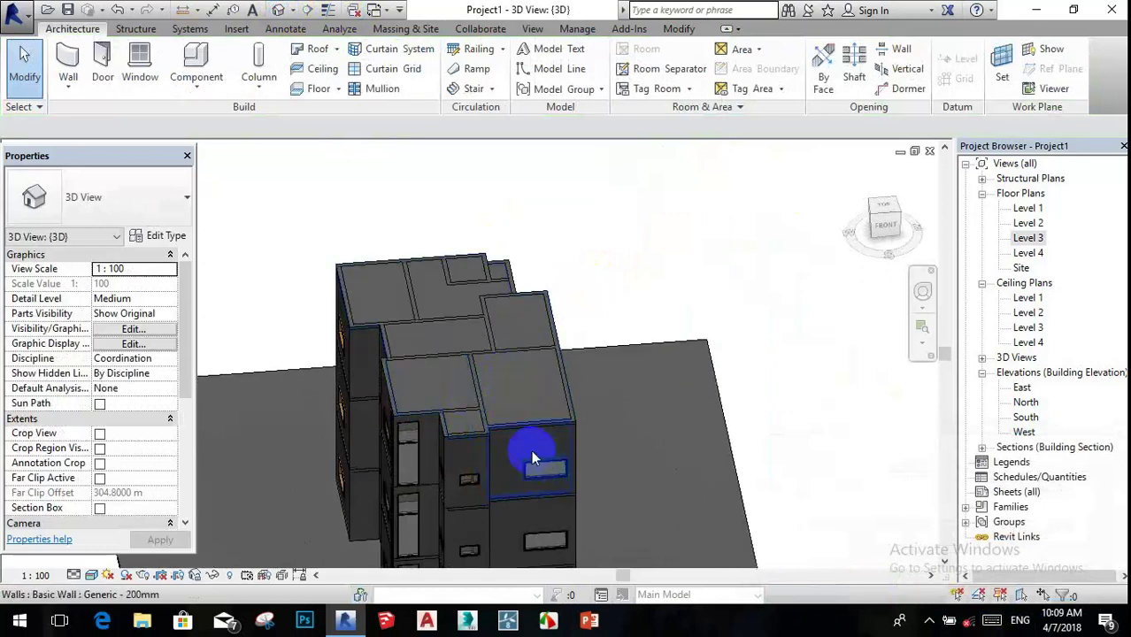
{"action": "mouse_move", "coordinate": [608, 399]}
{"action": "middle_mouse_down", "text": "shift"}
{"action": "mouse_move", "coordinate": [661, 384]}
{"action": "mouse_move", "coordinate": [671, 358]}
{"action": "mouse_move", "coordinate": [488, 434]}
{"action": "middle_mouse_up", "text": "shift"}
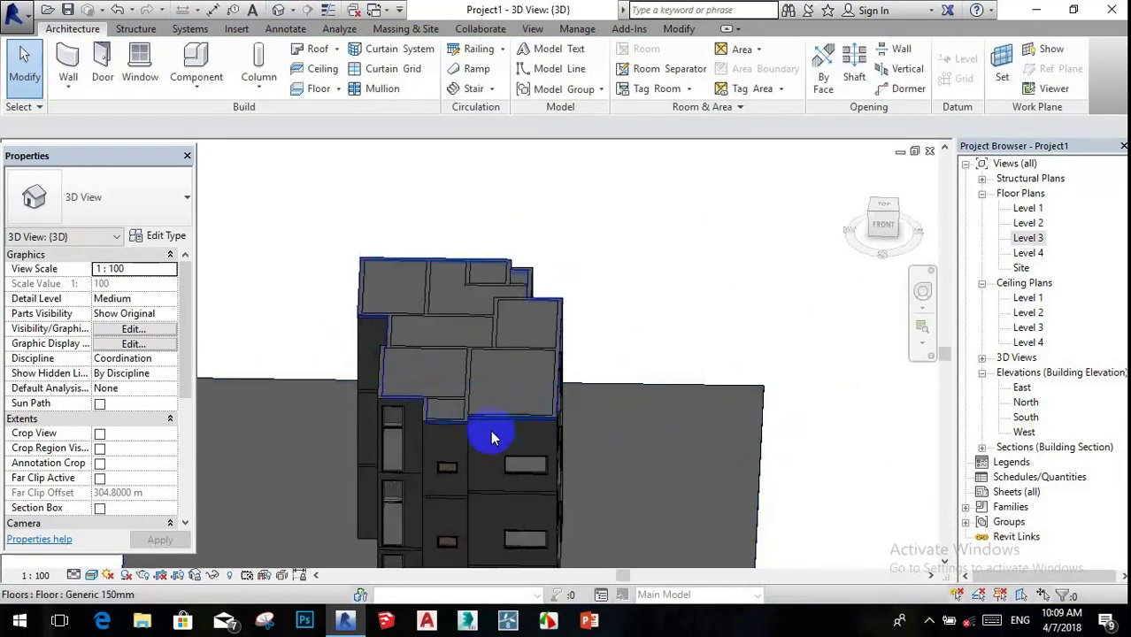
{"action": "left_click", "coordinate": [491, 441]}
{"action": "left_click", "coordinate": [438, 449], "text": "ctrl"}
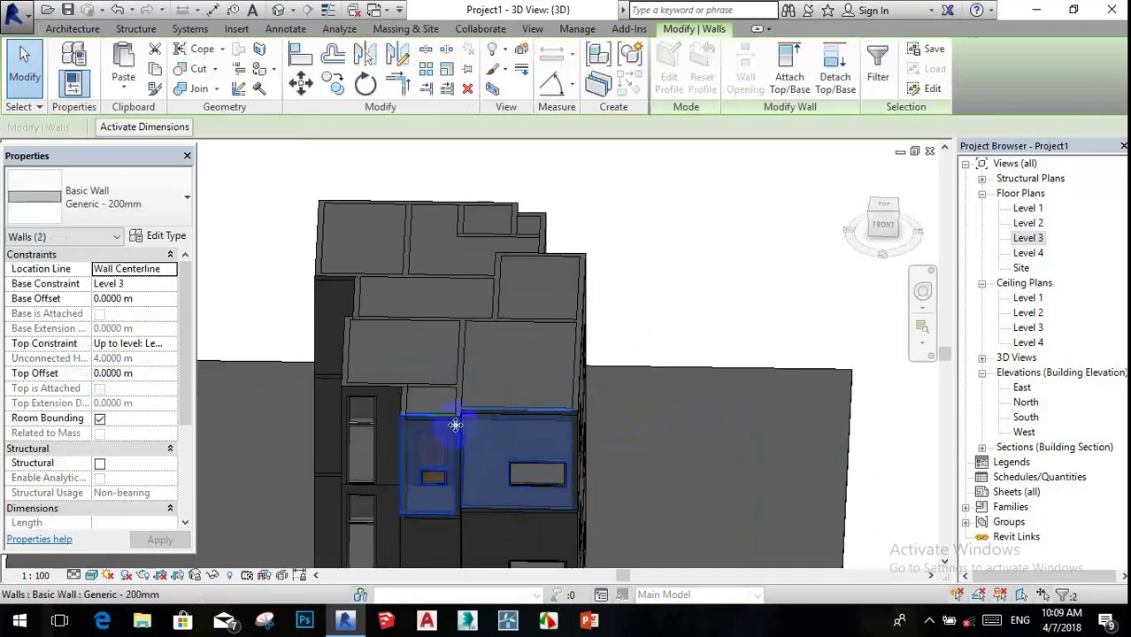
{"action": "left_click", "coordinate": [791, 64]}
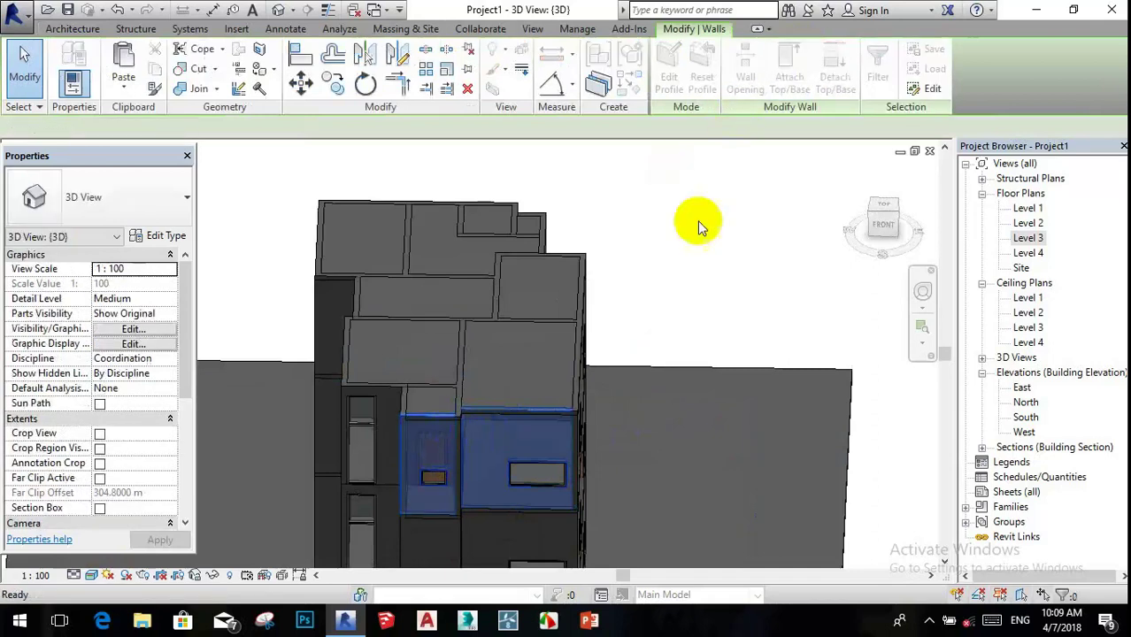
{"action": "left_click", "coordinate": [542, 371]}
{"action": "key", "text": "Escape"}
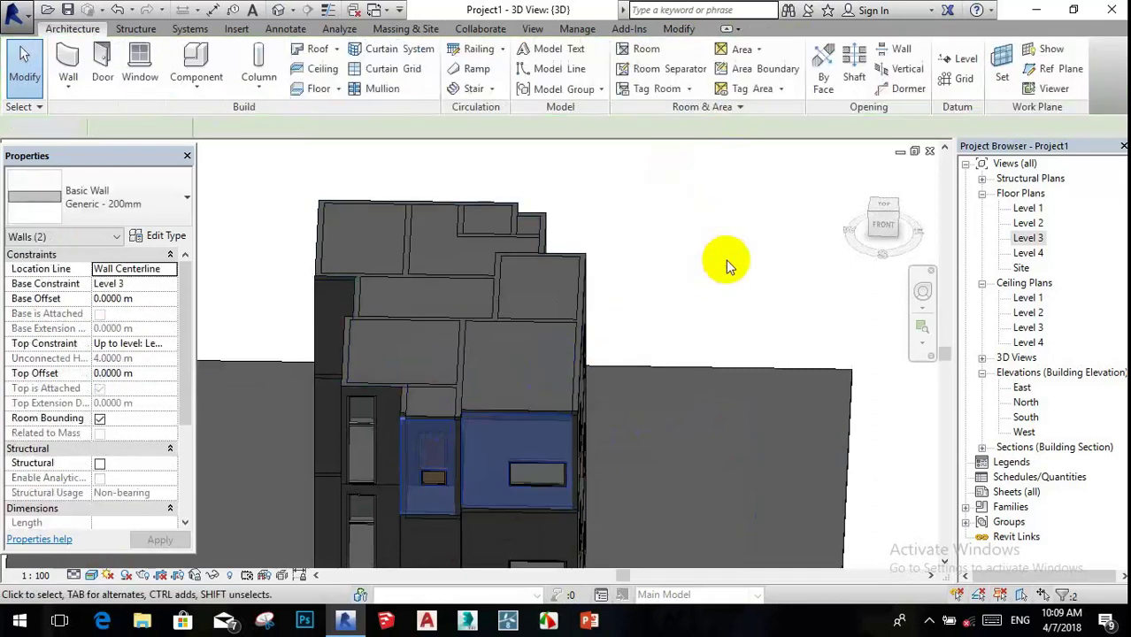
- Attach the tops of the walls beneath the roof slab to that slab
{"action": "mouse_move", "coordinate": [682, 311]}
{"action": "middle_mouse_down", "text": "shift"}
{"action": "mouse_move", "coordinate": [757, 379]}
{"action": "mouse_move", "coordinate": [725, 379]}
{"action": "middle_mouse_up", "text": "shift"}
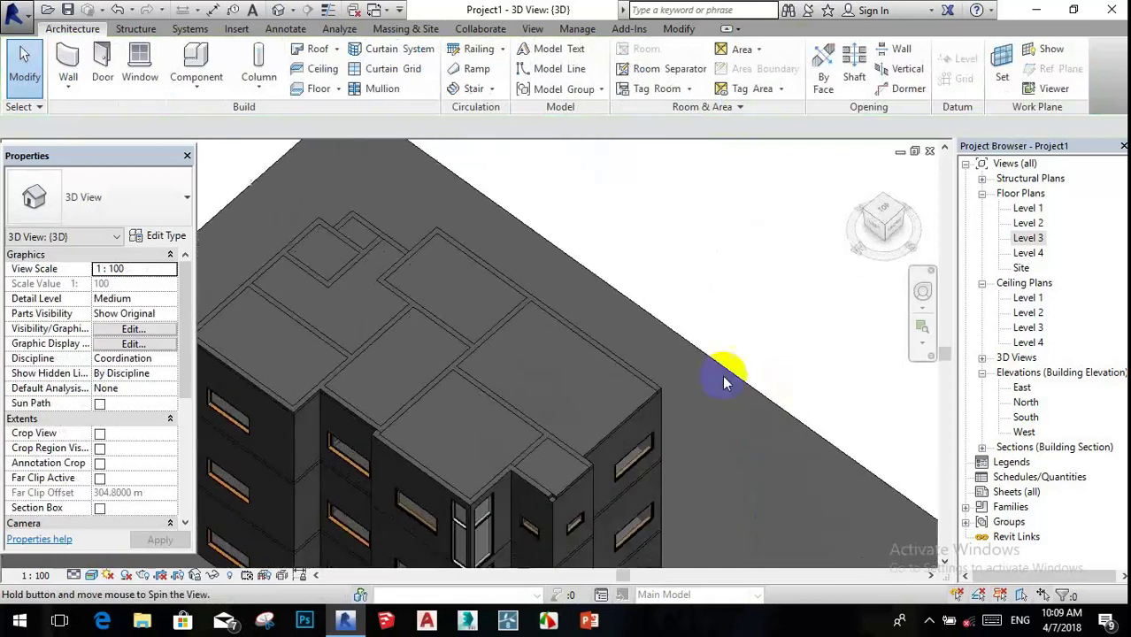
{"action": "left_click", "coordinate": [483, 395]}
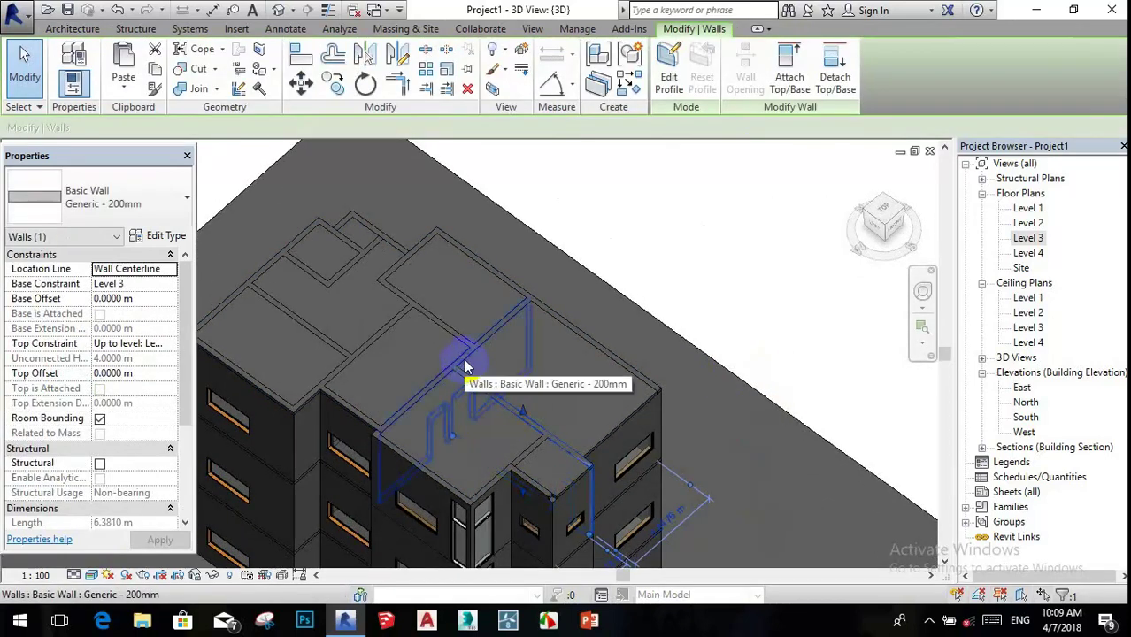
{"action": "left_click", "coordinate": [466, 365], "text": "ctrl"}
{"action": "left_click", "coordinate": [398, 317], "text": "ctrl"}
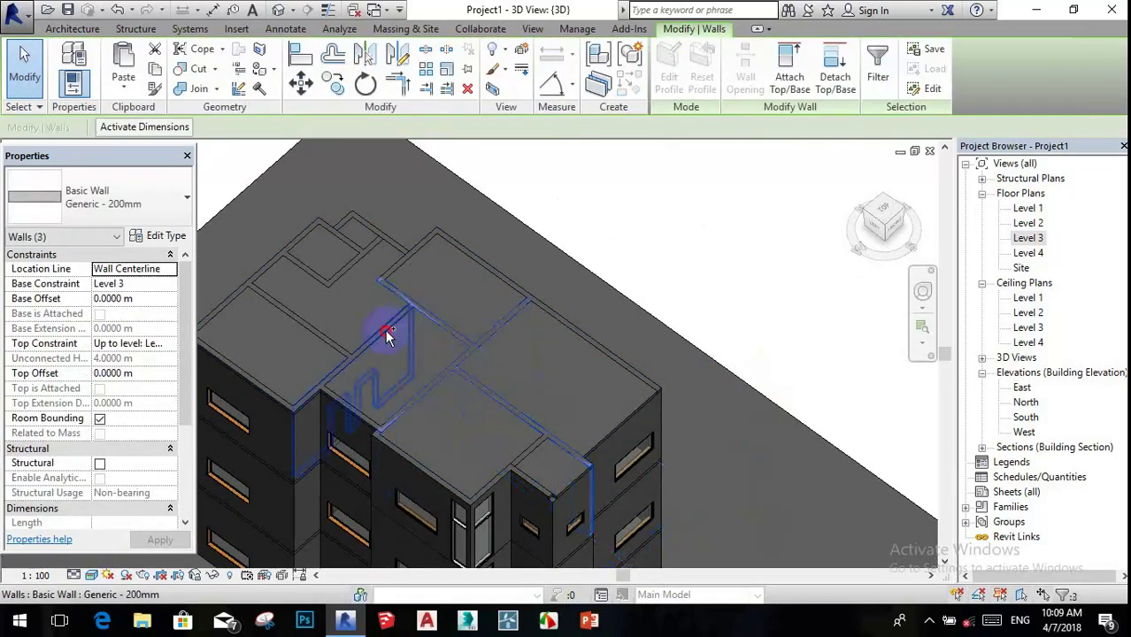
{"action": "left_click", "coordinate": [319, 338], "text": "ctrl"}
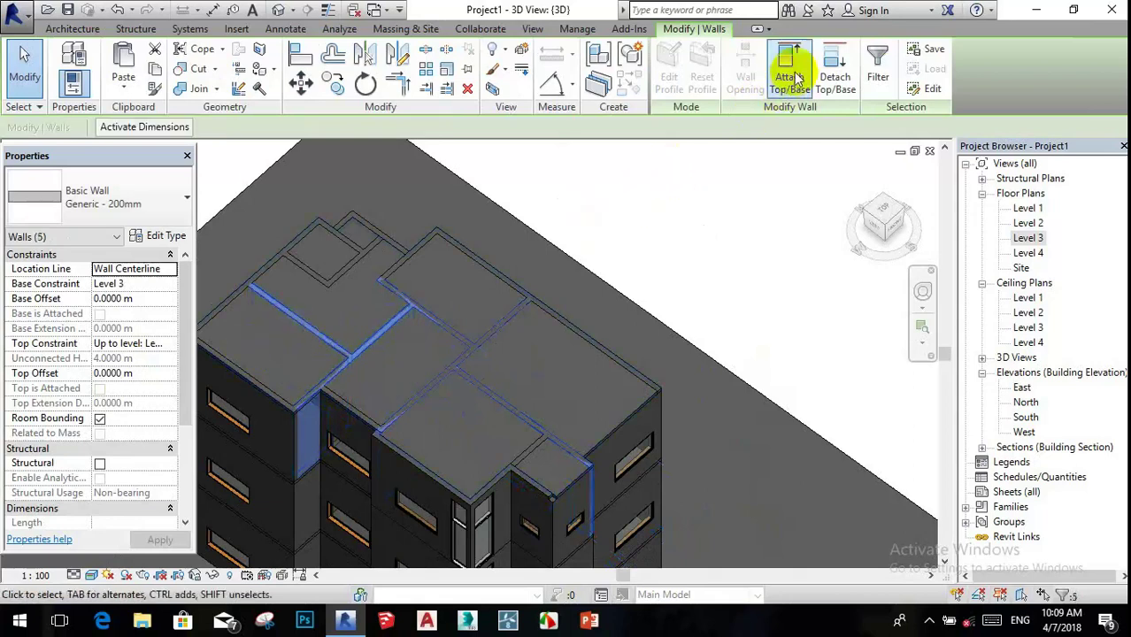
{"action": "left_click", "coordinate": [789, 69]}
{"action": "left_click", "coordinate": [468, 298]}
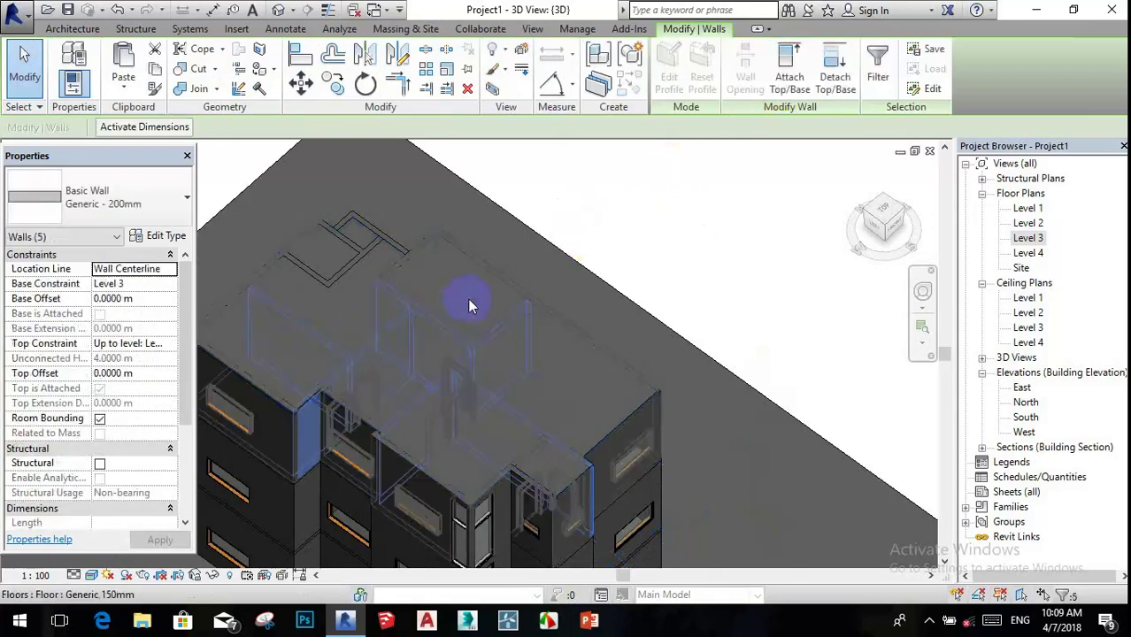
- Attach the remaining interior walls' tops to the top floor slab
{"action": "scroll", "coordinate": [517, 283], "scroll_direction": "down", "scroll_amount": 3}
{"action": "scroll", "coordinate": [367, 333], "scroll_direction": "up", "scroll_amount": 2}
{"action": "scroll", "coordinate": [477, 273], "scroll_direction": "down", "scroll_amount": 2}
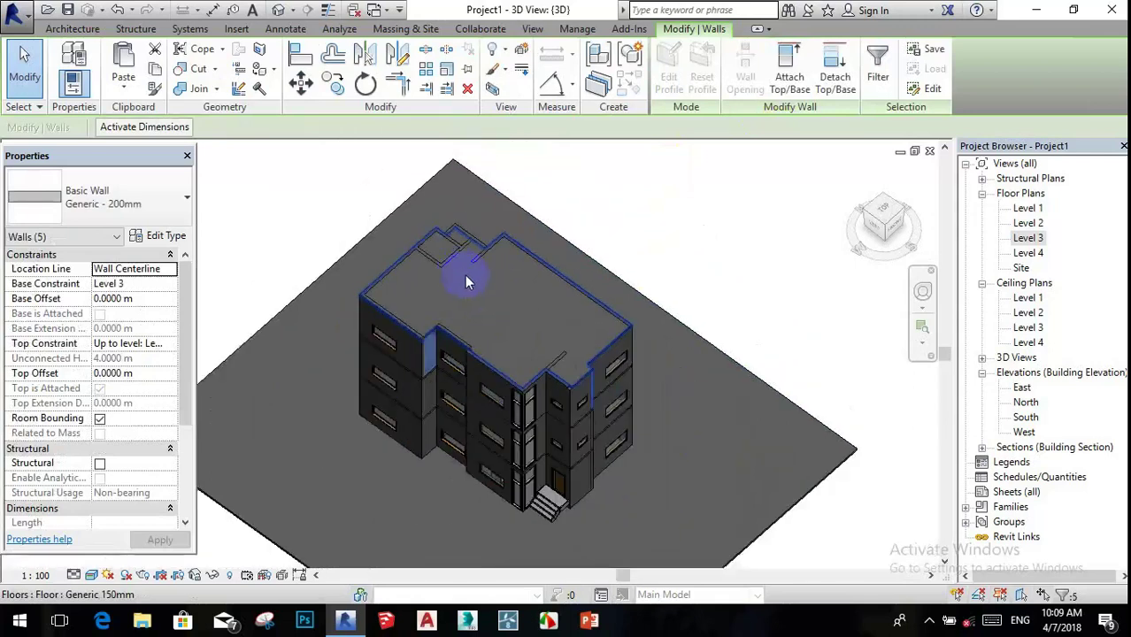
{"action": "scroll", "coordinate": [465, 275], "scroll_direction": "up", "scroll_amount": 2}
{"action": "scroll", "coordinate": [462, 277], "scroll_direction": "up", "scroll_amount": 2}
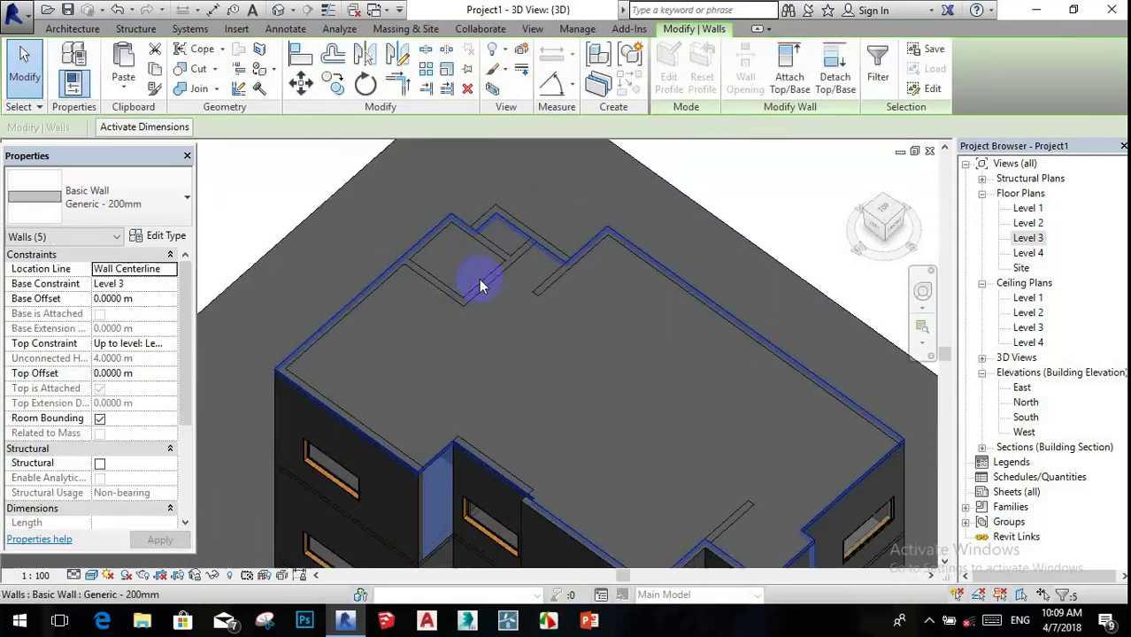
{"action": "left_click", "coordinate": [439, 294], "text": "ctrl"}
{"action": "left_click", "coordinate": [549, 285], "text": "ctrl"}
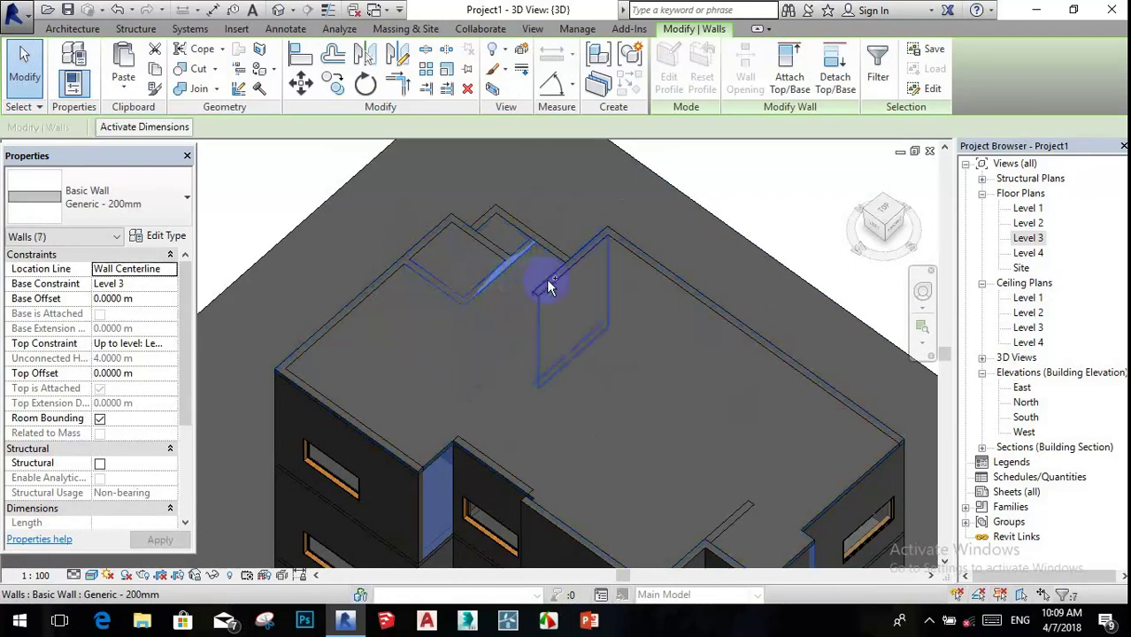
{"action": "scroll", "coordinate": [494, 249], "scroll_direction": "up", "scroll_amount": 3}
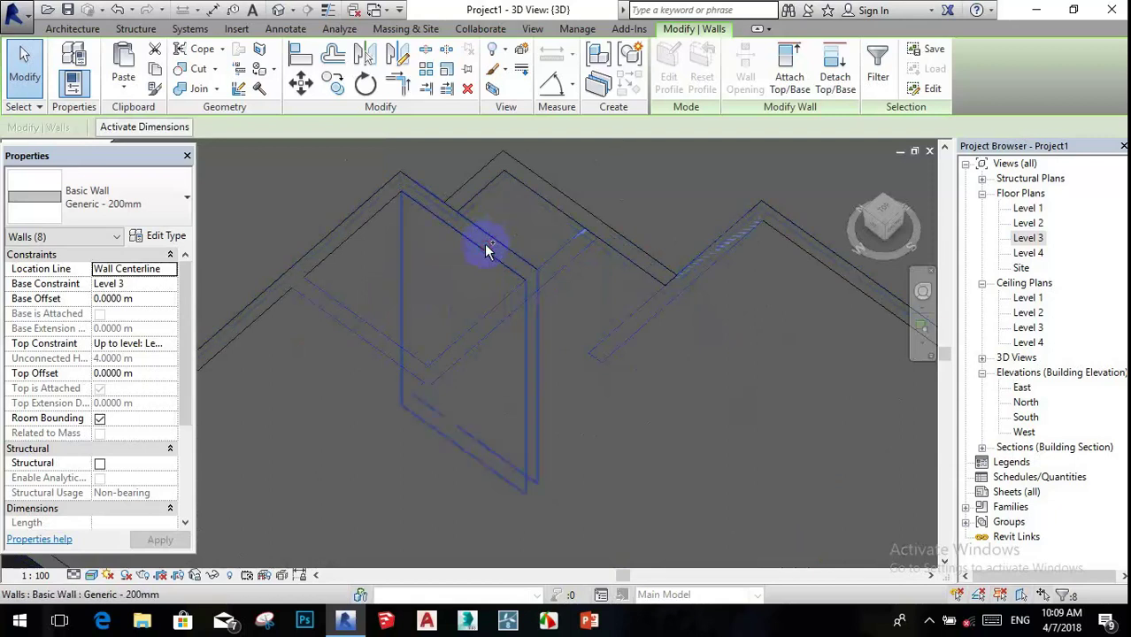
{"action": "left_click", "coordinate": [484, 244], "text": "ctrl"}
{"action": "scroll", "coordinate": [487, 243], "scroll_direction": "down", "scroll_amount": 3}
{"action": "scroll", "coordinate": [496, 239], "scroll_direction": "up", "scroll_amount": 2}
{"action": "scroll", "coordinate": [496, 238], "scroll_direction": "down", "scroll_amount": 2}
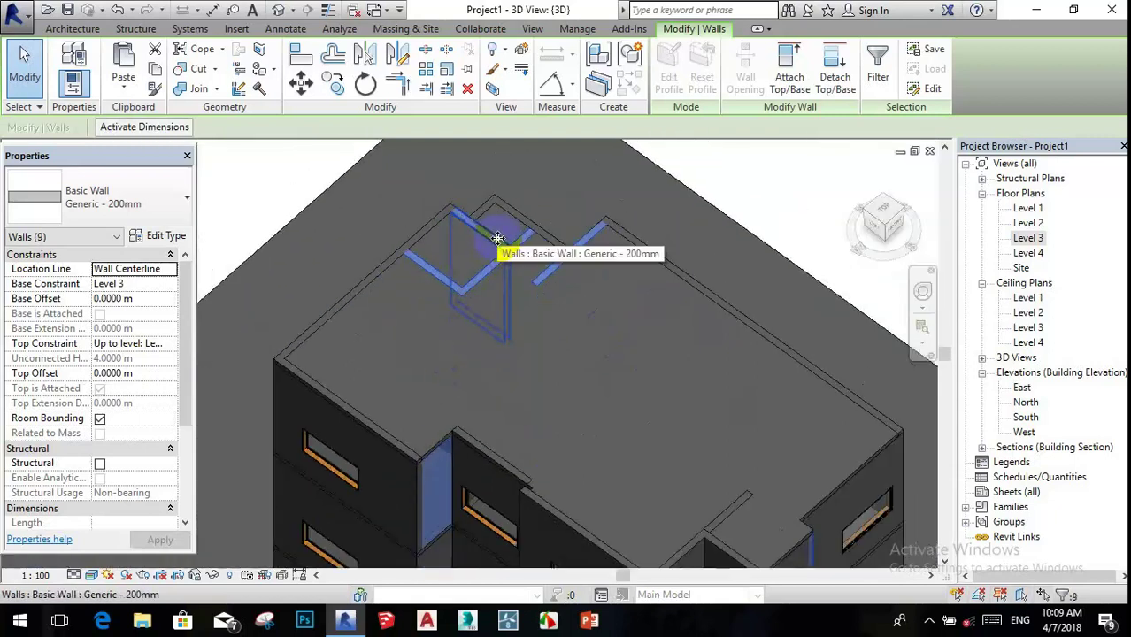
{"action": "left_click", "coordinate": [784, 63]}
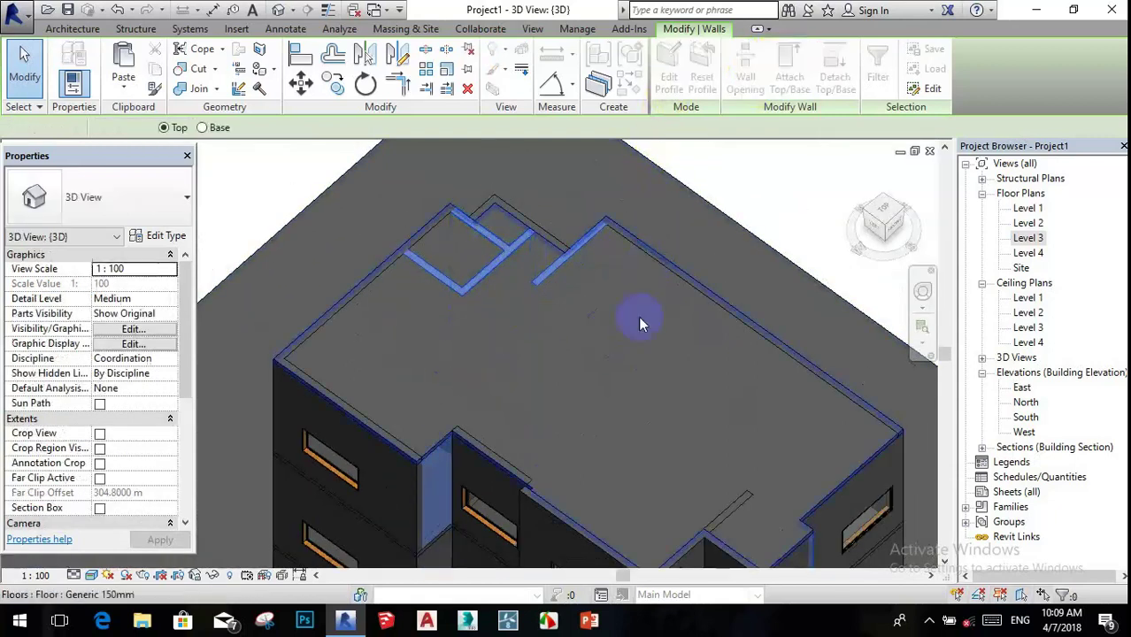
{"action": "left_click", "coordinate": [557, 315]}
- Attach the corner wall sticking above the roof to the floor slab, then clear the selection
{"action": "scroll", "coordinate": [536, 293], "scroll_direction": "down", "scroll_amount": 4}
{"action": "scroll", "coordinate": [522, 381], "scroll_direction": "up", "scroll_amount": 3}
{"action": "scroll", "coordinate": [581, 350], "scroll_direction": "up", "scroll_amount": 3}
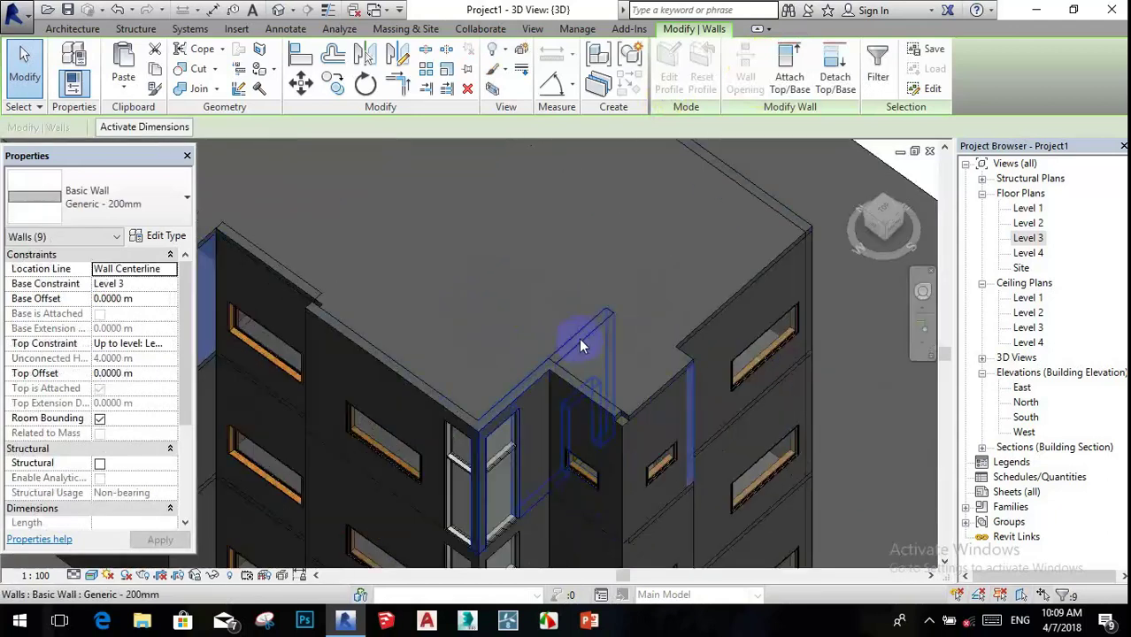
{"action": "left_click", "coordinate": [580, 345]}
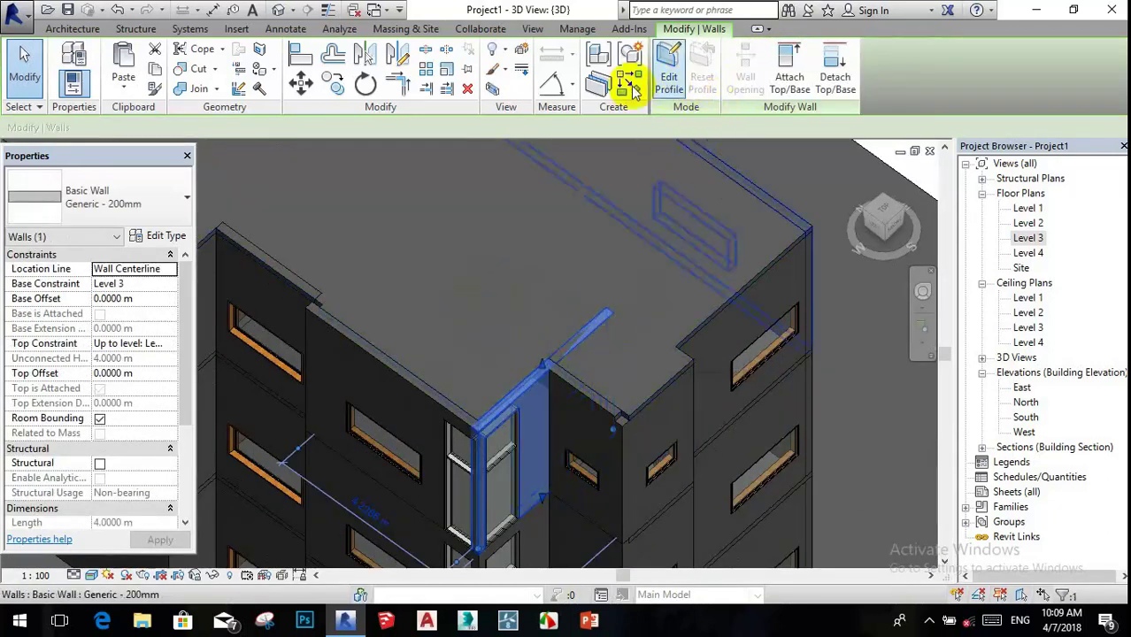
{"action": "left_click", "coordinate": [790, 64]}
{"action": "left_click", "coordinate": [516, 274]}
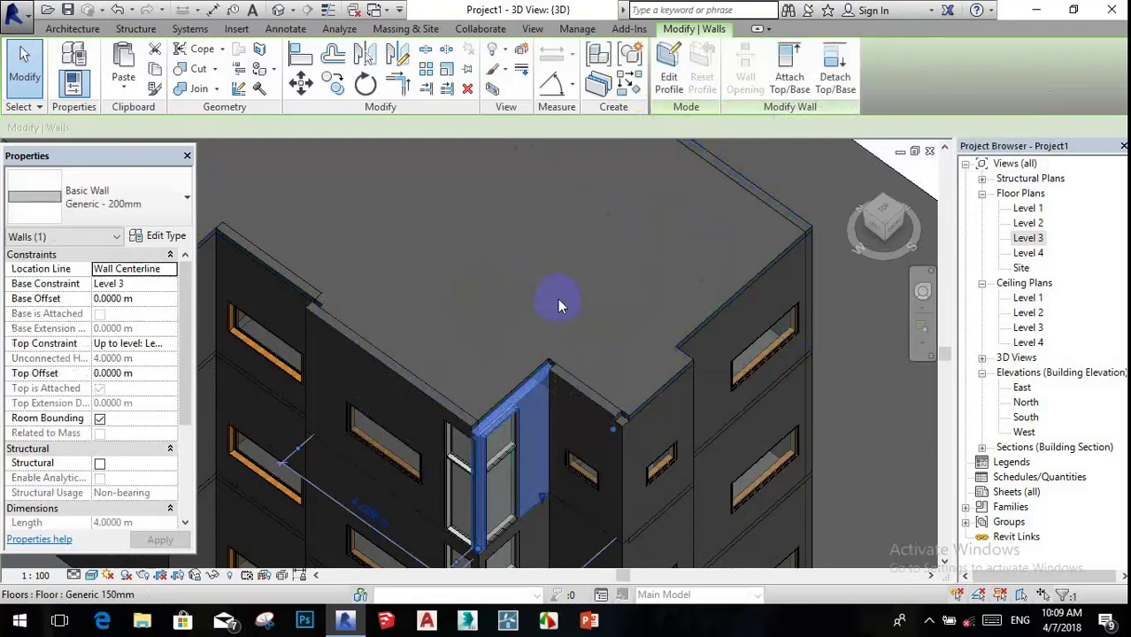
{"action": "scroll", "coordinate": [559, 300], "scroll_direction": "down", "scroll_amount": 3}
{"action": "scroll", "coordinate": [532, 349], "scroll_direction": "up", "scroll_amount": 5}
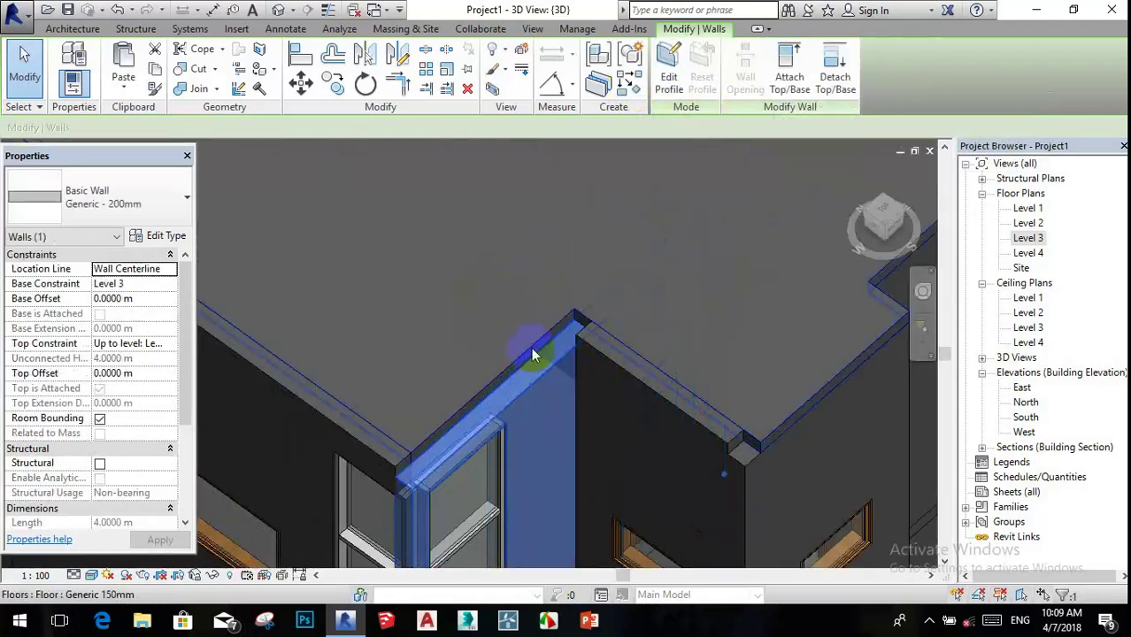
{"action": "key", "text": "Escape"}
{"action": "scroll", "coordinate": [543, 340], "scroll_direction": "down", "scroll_amount": 2}
{"action": "scroll", "coordinate": [506, 316], "scroll_direction": "up", "scroll_amount": 2}
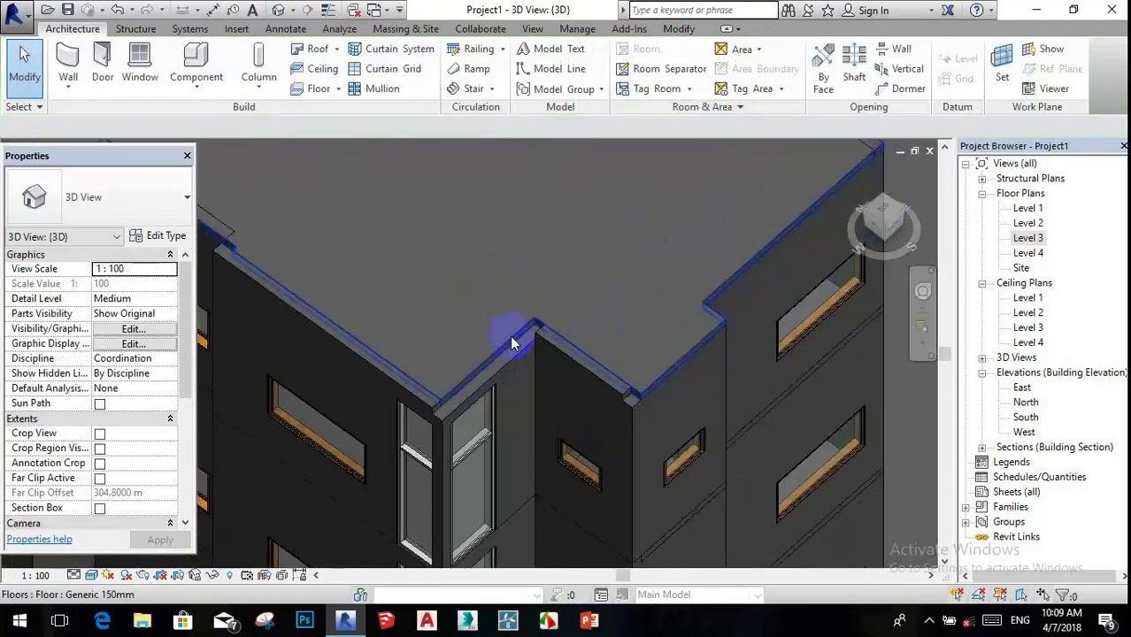
- Orbit the 3D view around the building to inspect it from several sides
{"action": "scroll", "coordinate": [516, 352], "scroll_direction": "down", "scroll_amount": 1}
{"action": "scroll", "coordinate": [512, 350], "scroll_direction": "down", "scroll_amount": 1}
{"action": "scroll", "coordinate": [518, 354], "scroll_direction": "down", "scroll_amount": 2}
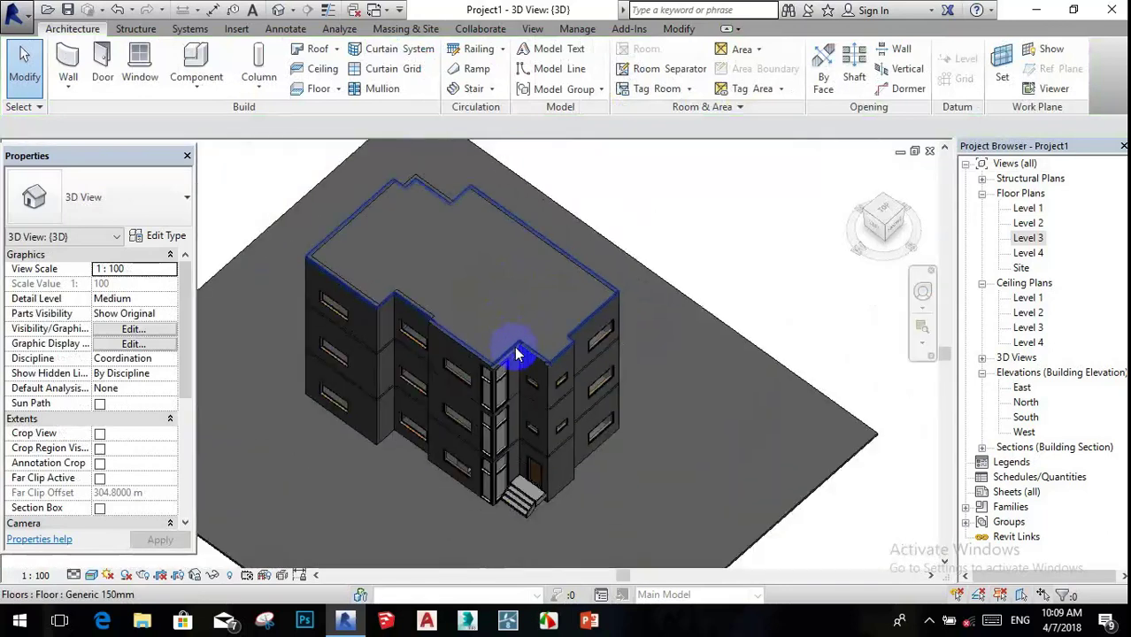
{"action": "scroll", "coordinate": [518, 355], "scroll_direction": "down", "scroll_amount": 2}
{"action": "mouse_move", "coordinate": [546, 327]}
{"action": "middle_mouse_down", "text": "shift"}
{"action": "mouse_move", "coordinate": [505, 275]}
{"action": "mouse_move", "coordinate": [442, 266]}
{"action": "middle_mouse_up", "text": "shift"}
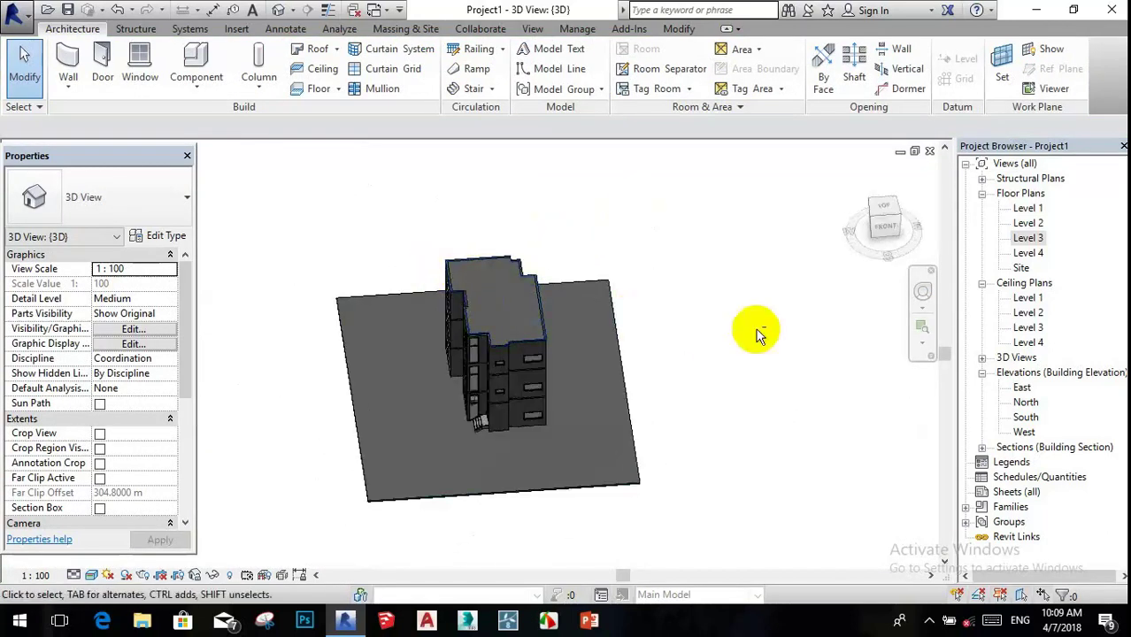
{"action": "middle_click_drag", "start_coordinate": [758, 329], "coordinate": [655, 270], "text": "shift"}
{"action": "middle_click_drag", "start_coordinate": [586, 295], "coordinate": [749, 253], "text": "shift"}
{"action": "mouse_move", "coordinate": [616, 285]}
{"action": "middle_mouse_down", "text": "shift"}
{"action": "mouse_move", "coordinate": [745, 210]}
{"action": "mouse_move", "coordinate": [668, 263]}
{"action": "mouse_move", "coordinate": [680, 245]}
{"action": "middle_mouse_up", "text": "shift"}
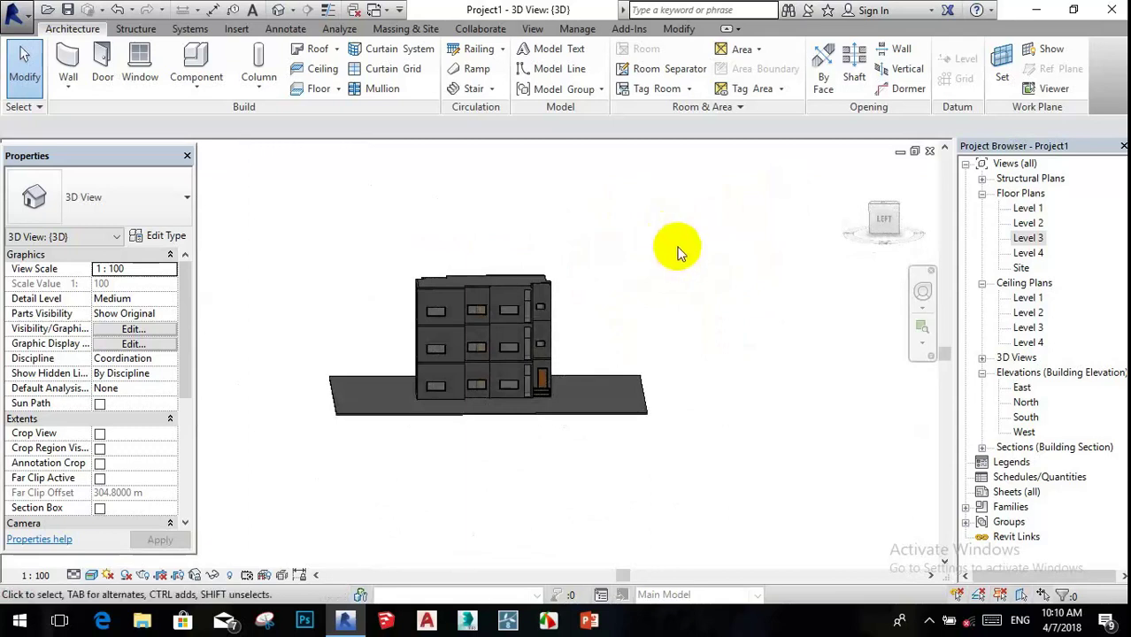
- Open the East elevation view
{"action": "double_click", "coordinate": [1022, 388]}
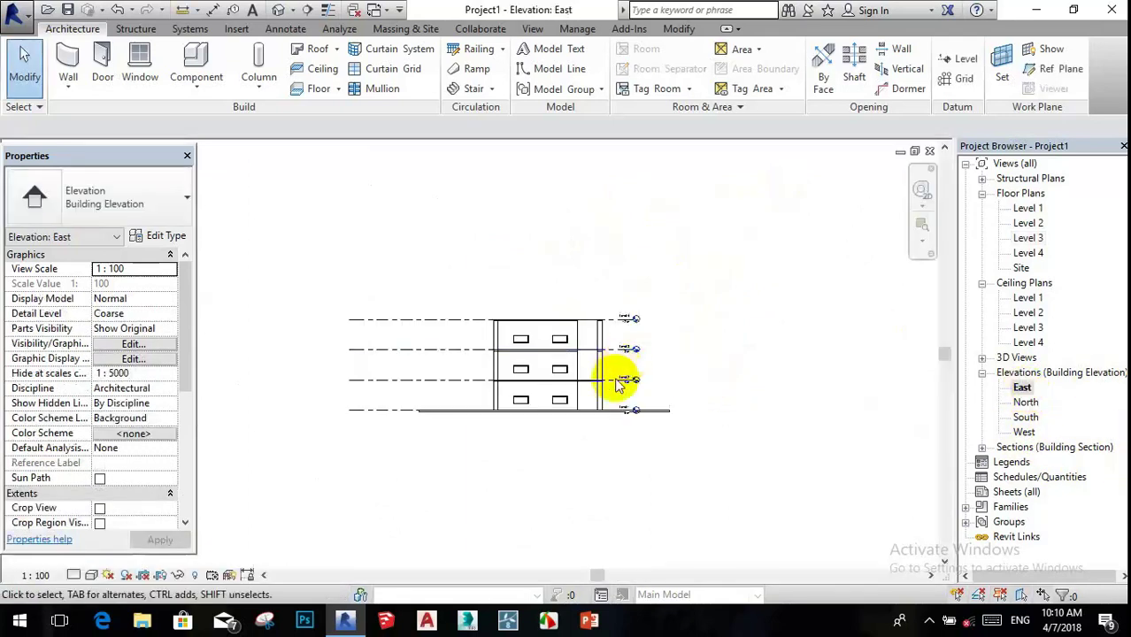
{"action": "scroll", "coordinate": [546, 381], "scroll_direction": "down", "scroll_amount": 1}
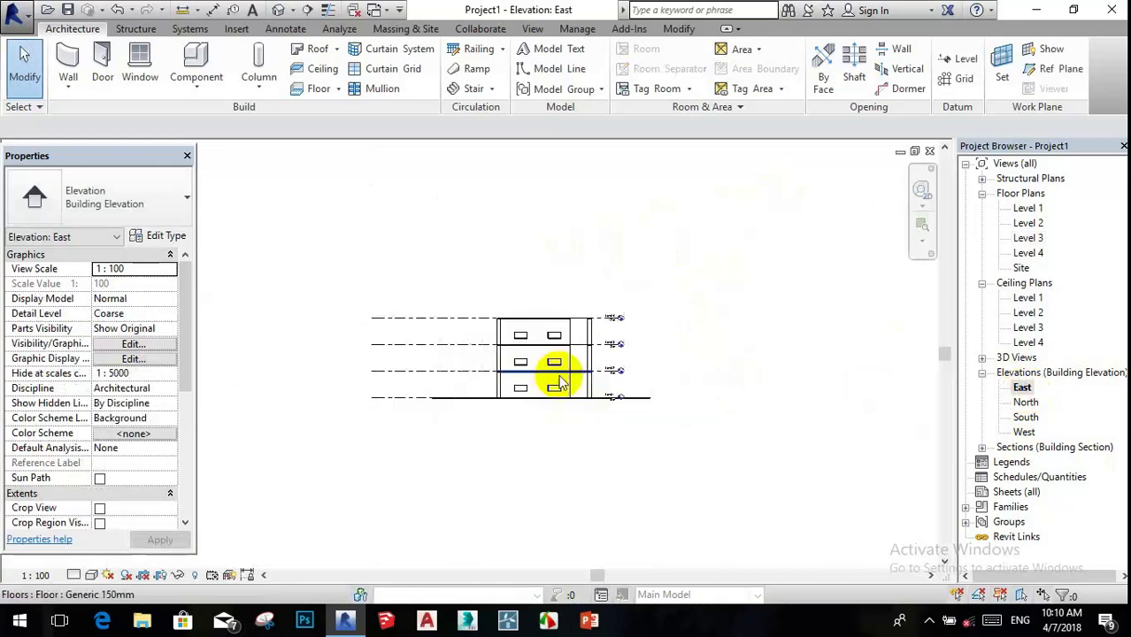
{"action": "scroll", "coordinate": [557, 374], "scroll_direction": "down", "scroll_amount": 2}
- Open the Level 1 floor plan and zoom in on the house
{"action": "double_click", "coordinate": [1029, 213]}
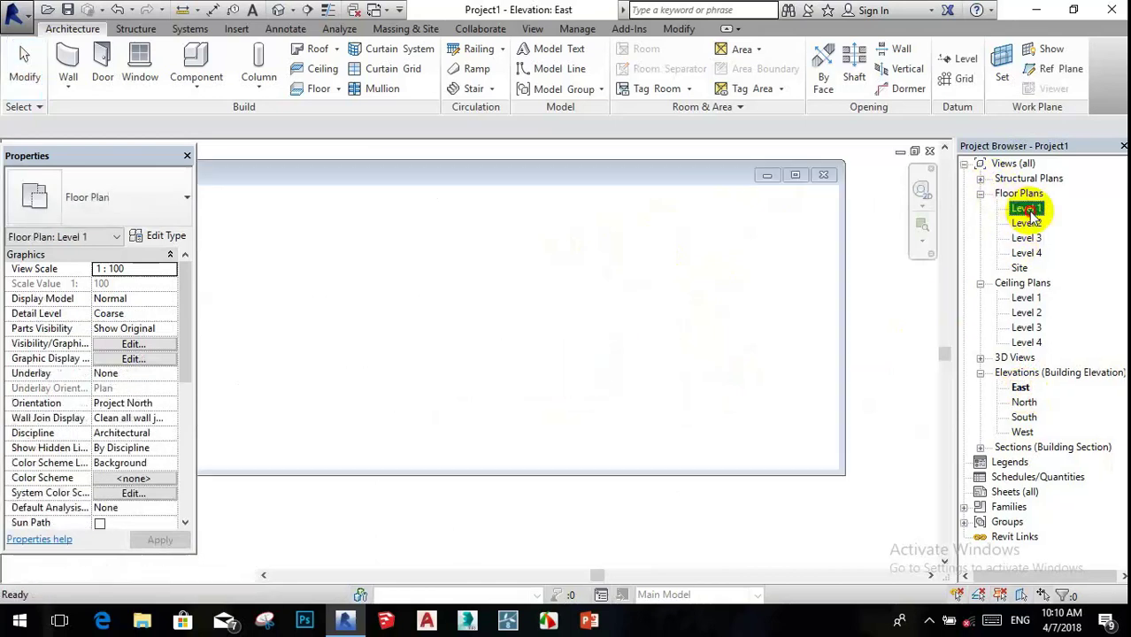
{"action": "scroll", "coordinate": [544, 403], "scroll_direction": "up", "scroll_amount": 5}
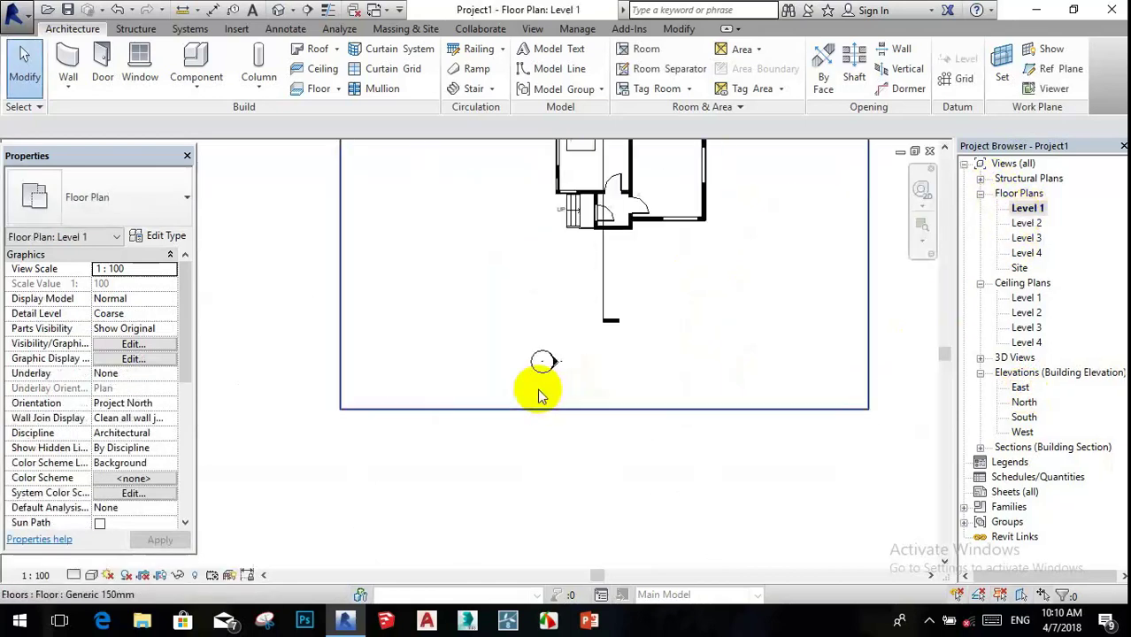
{"action": "scroll", "coordinate": [538, 387], "scroll_direction": "up", "scroll_amount": 1}
{"action": "scroll", "coordinate": [543, 367], "scroll_direction": "up", "scroll_amount": 2}
{"action": "left_click", "coordinate": [587, 327]}
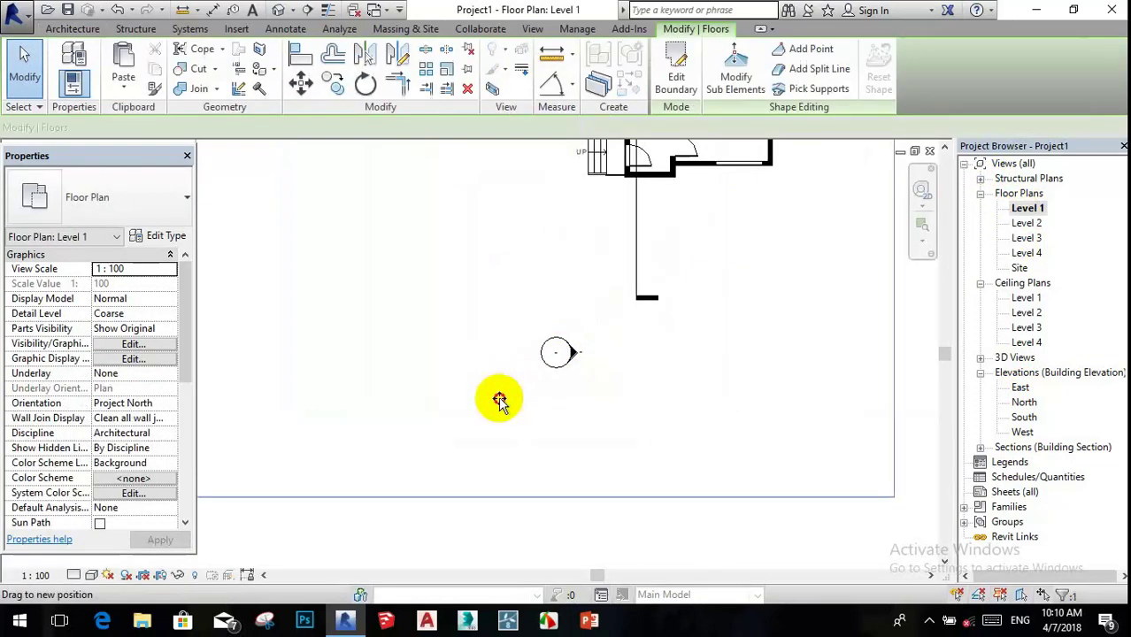
{"action": "scroll", "coordinate": [566, 376], "scroll_direction": "down", "scroll_amount": 2}
{"action": "scroll", "coordinate": [572, 381], "scroll_direction": "down", "scroll_amount": 3}
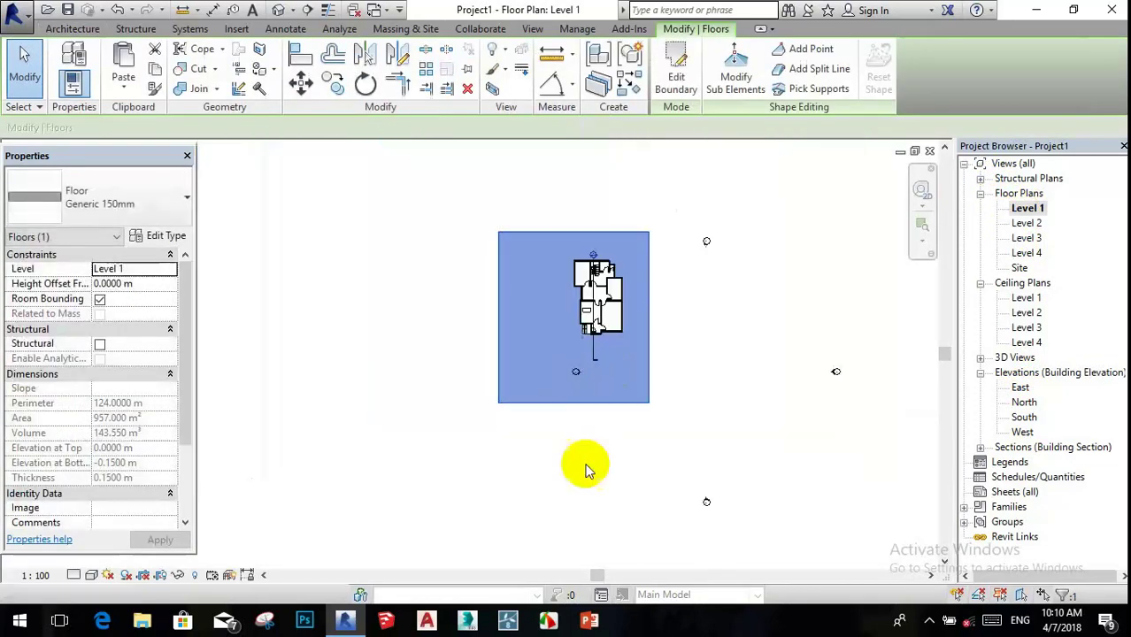
{"action": "left_click", "coordinate": [584, 465]}
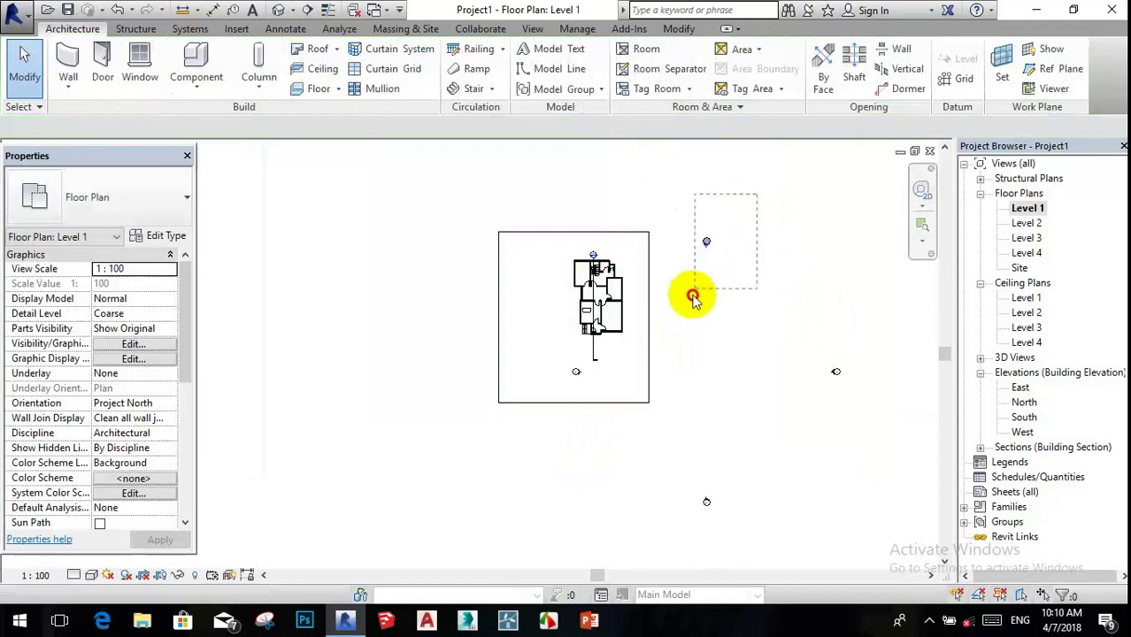
- Move the upper-right and right elevation markers closer to the building
{"action": "left_click_drag", "start_coordinate": [756, 199], "coordinate": [679, 299]}
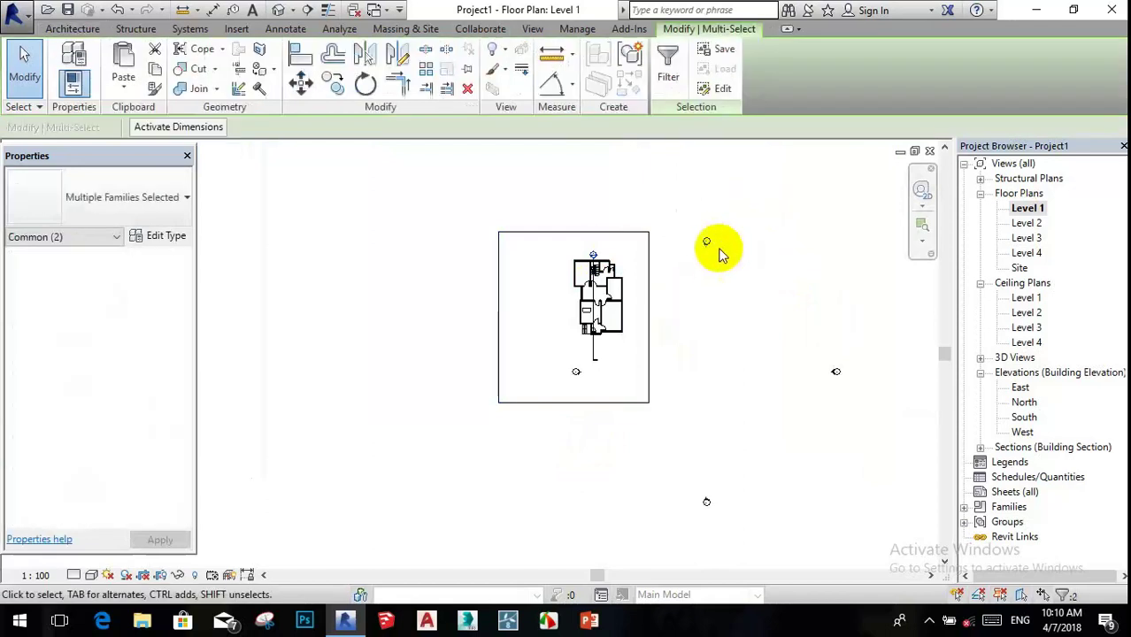
{"action": "left_click_drag", "start_coordinate": [709, 239], "coordinate": [586, 199]}
{"action": "left_click", "coordinate": [731, 314]}
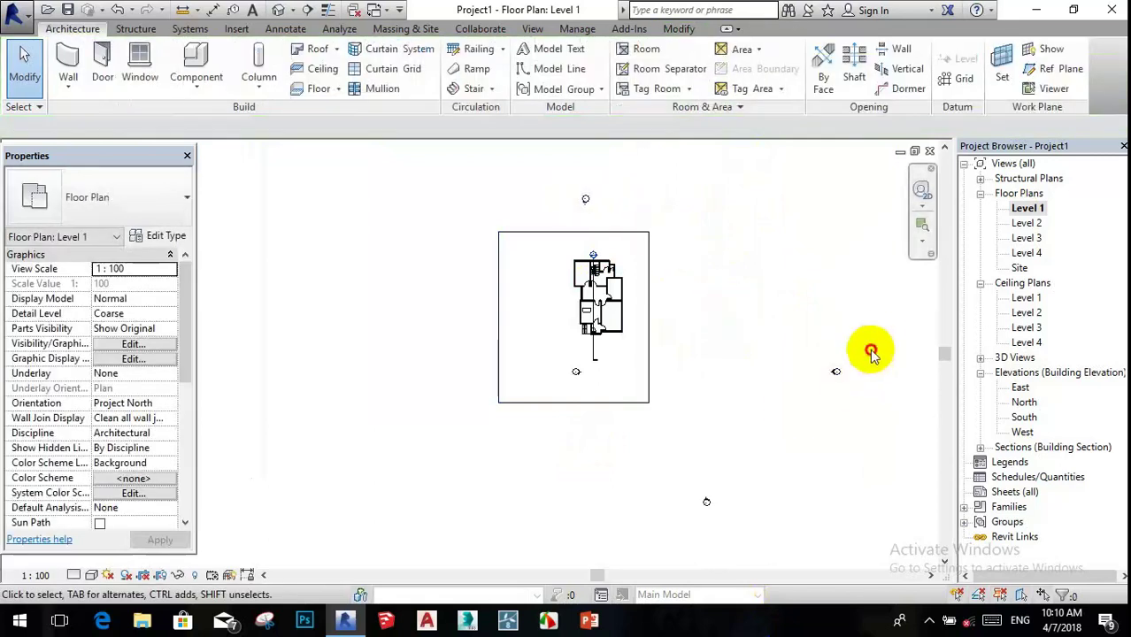
{"action": "left_click_drag", "start_coordinate": [878, 336], "coordinate": [801, 407]}
{"action": "left_click_drag", "start_coordinate": [703, 303], "coordinate": [684, 311]}
{"action": "left_click", "coordinate": [727, 366]}
- Move the lower and left elevation markers in closer to the building
{"action": "mouse_move", "coordinate": [750, 469]}
{"action": "left_mouse_down"}
{"action": "mouse_move", "coordinate": [667, 530]}
{"action": "mouse_move", "coordinate": [599, 425]}
{"action": "left_mouse_up"}
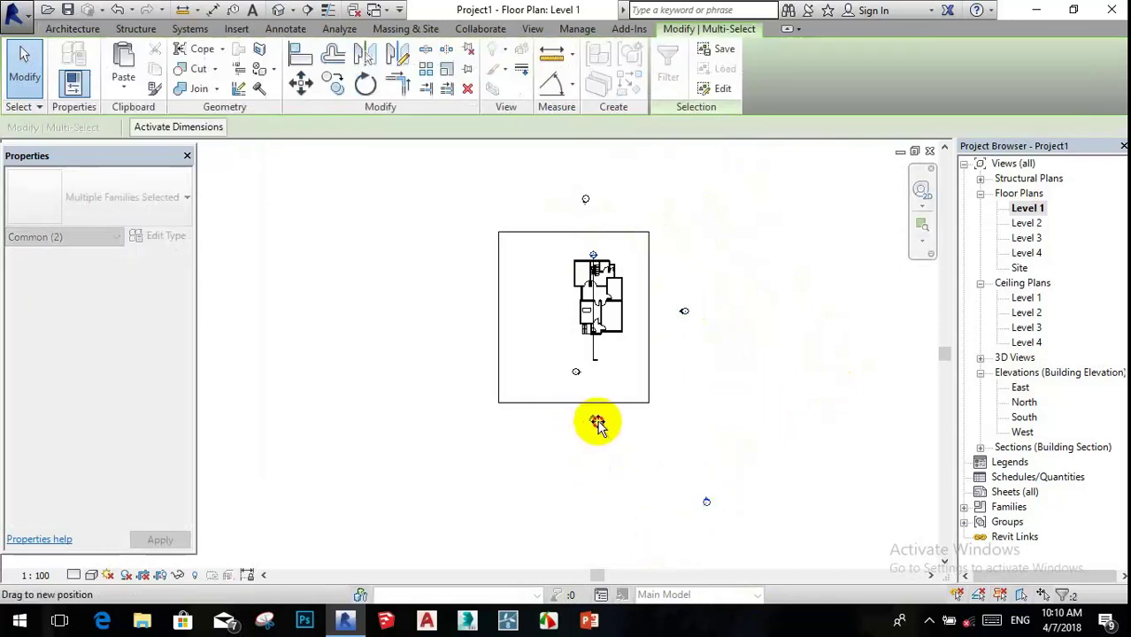
{"action": "left_click_drag", "start_coordinate": [606, 380], "coordinate": [601, 371]}
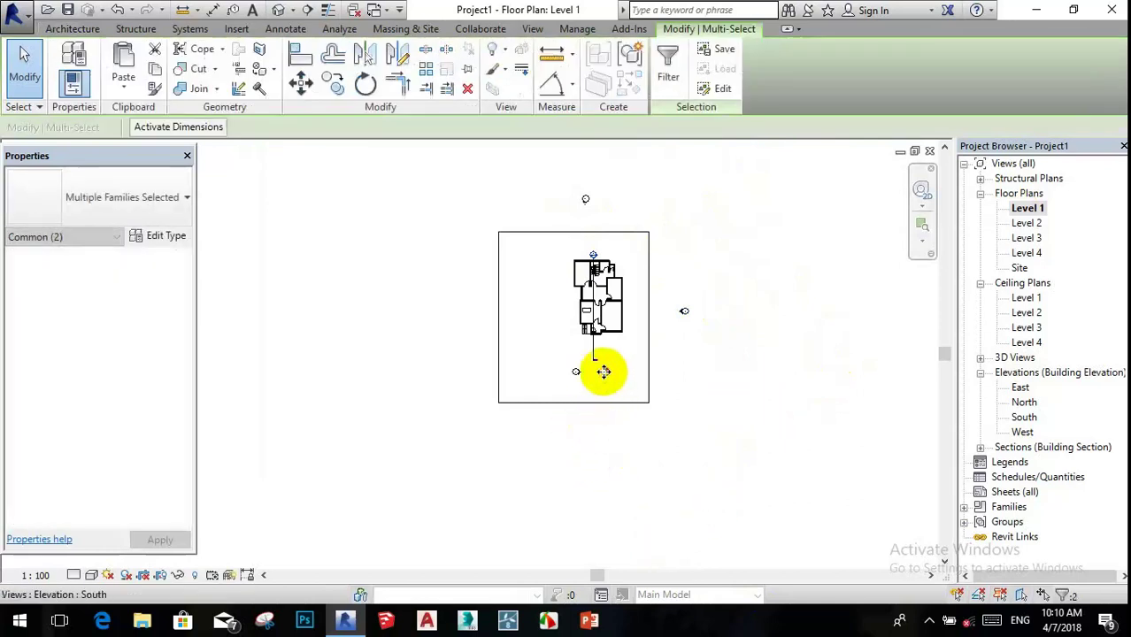
{"action": "scroll", "coordinate": [576, 374], "scroll_direction": "up", "scroll_amount": 1}
{"action": "scroll", "coordinate": [584, 358], "scroll_direction": "up", "scroll_amount": 3}
{"action": "left_click", "coordinate": [589, 350]}
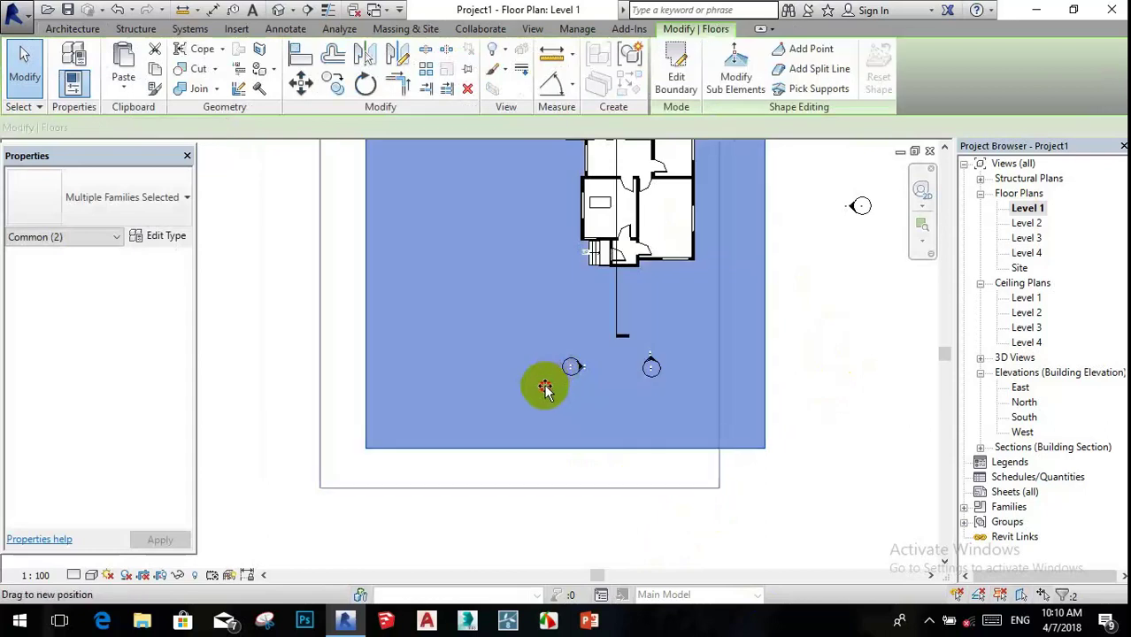
{"action": "key", "text": "Escape"}
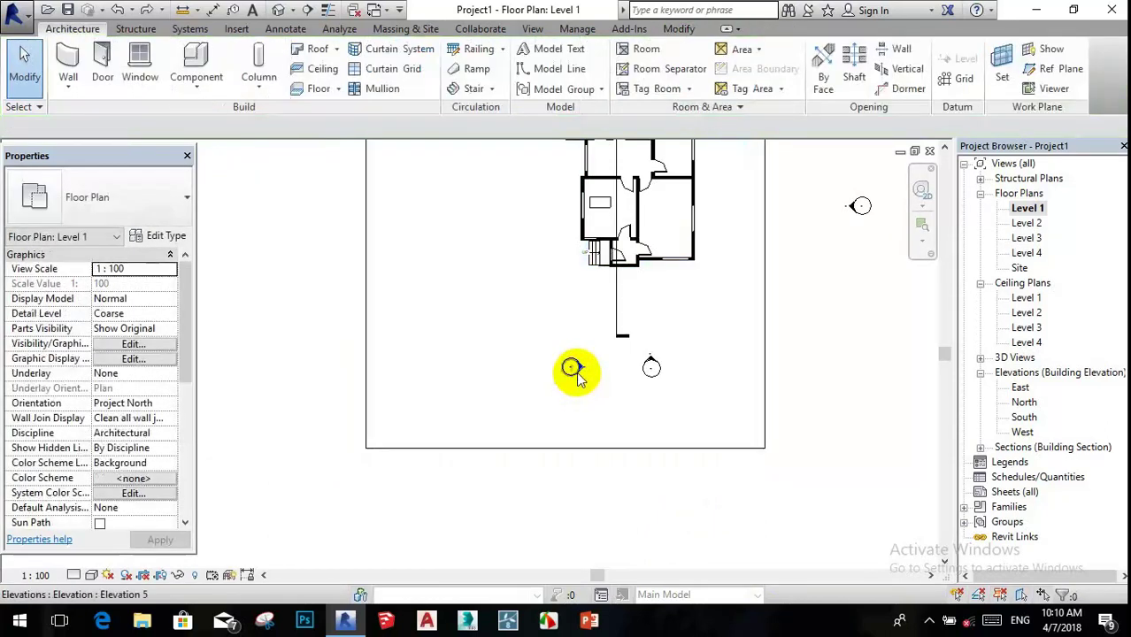
{"action": "left_click", "coordinate": [573, 367]}
{"action": "left_click_drag", "start_coordinate": [537, 365], "coordinate": [501, 170]}
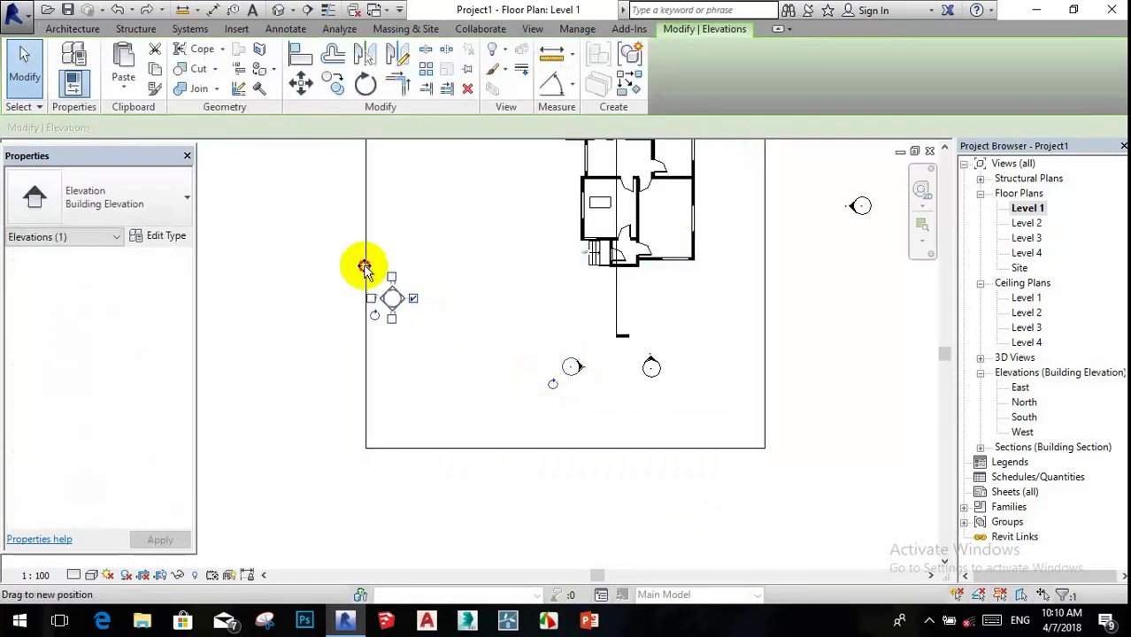
{"action": "scroll", "coordinate": [513, 204], "scroll_direction": "down", "scroll_amount": 2}
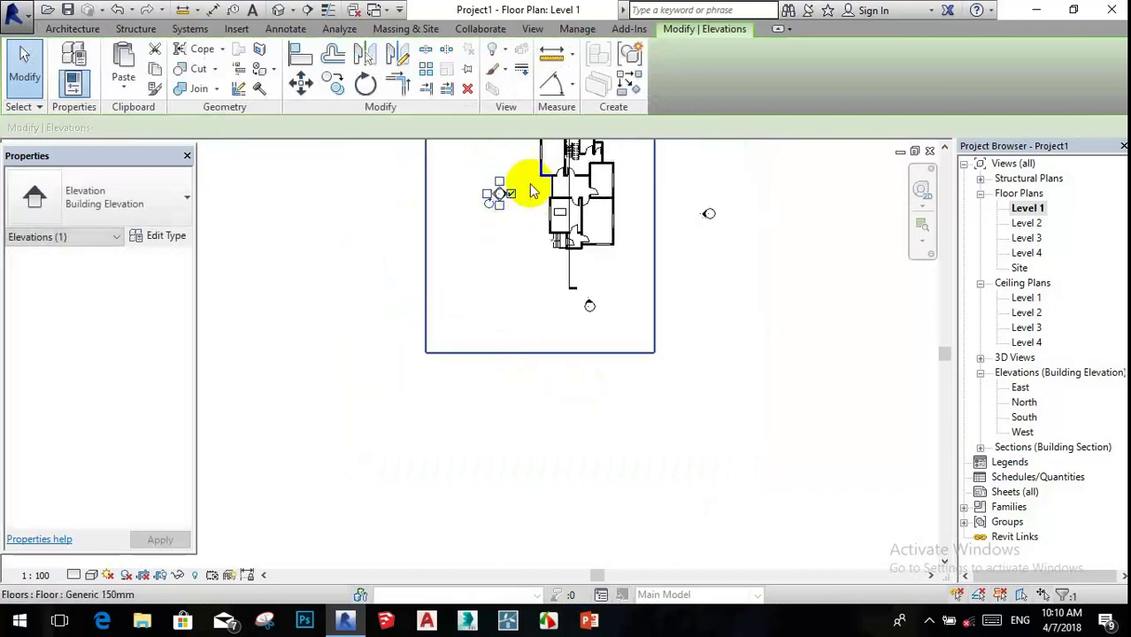
{"action": "scroll", "coordinate": [585, 336], "scroll_direction": "down", "scroll_amount": 2}
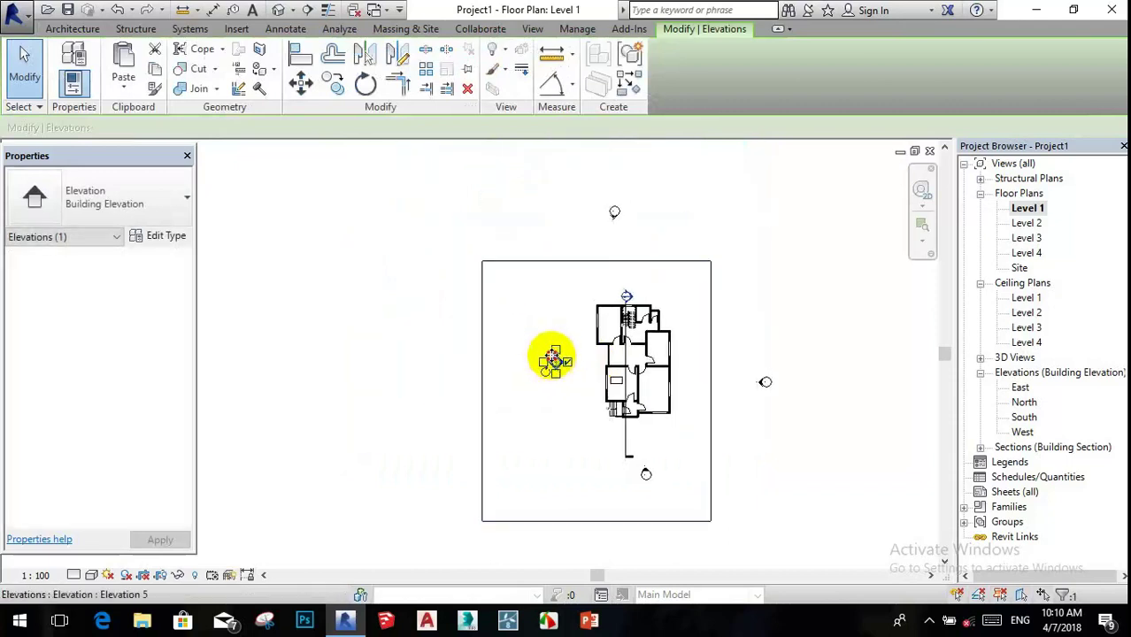
{"action": "scroll", "coordinate": [595, 368], "scroll_direction": "down", "scroll_amount": 2}
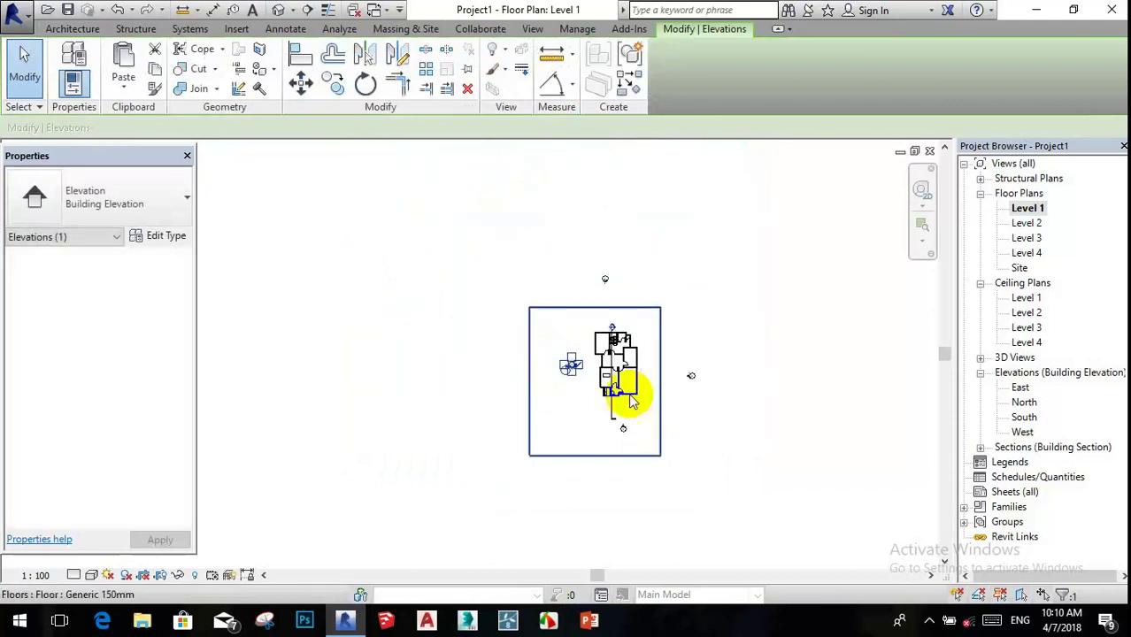
{"action": "scroll", "coordinate": [687, 412], "scroll_direction": "up", "scroll_amount": 2}
{"action": "left_click", "coordinate": [727, 408]}
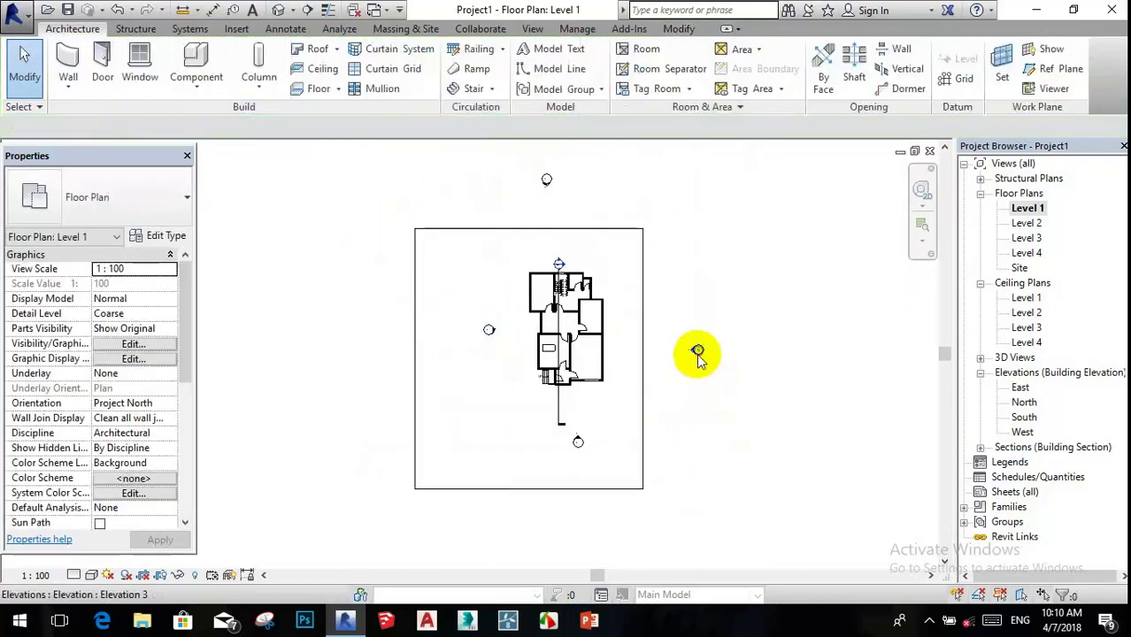
- Rotate the right-hand elevation marker so it faces the house
{"action": "left_click", "coordinate": [698, 354]}
{"action": "left_click", "coordinate": [696, 351]}
{"action": "left_click", "coordinate": [657, 362]}
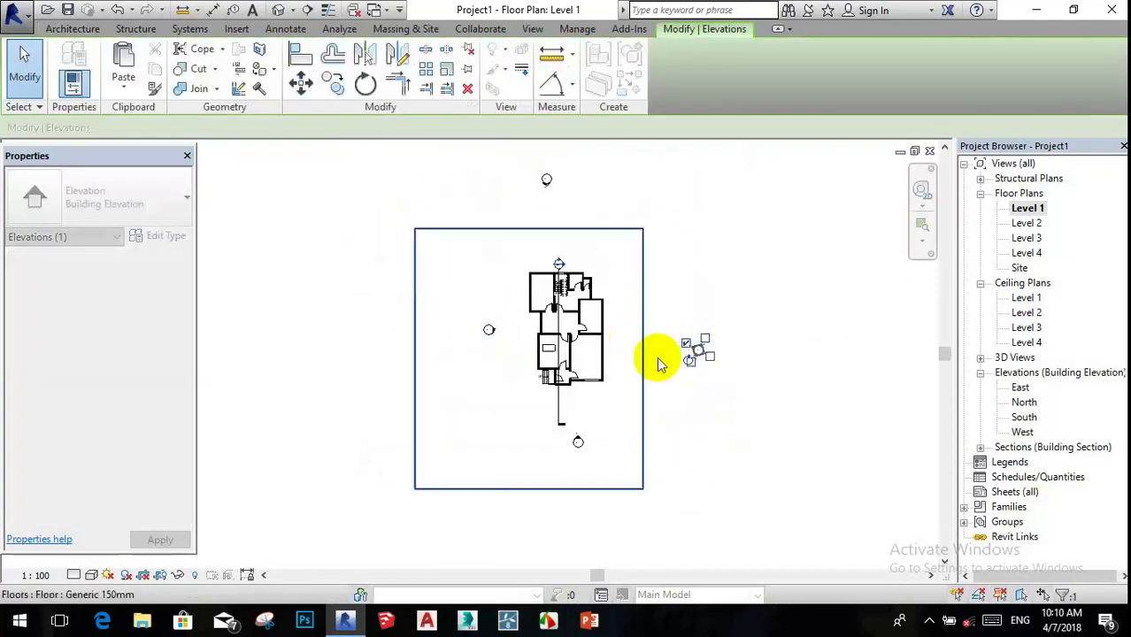
{"action": "left_click", "coordinate": [726, 386]}
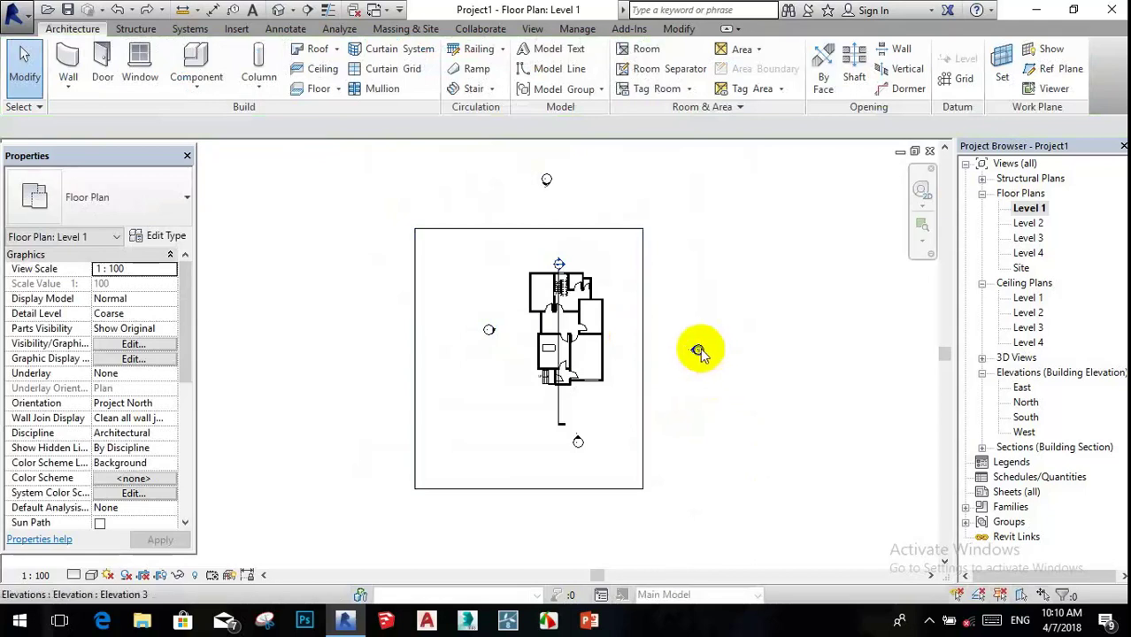
{"action": "scroll", "coordinate": [696, 352], "scroll_direction": "up", "scroll_amount": 2}
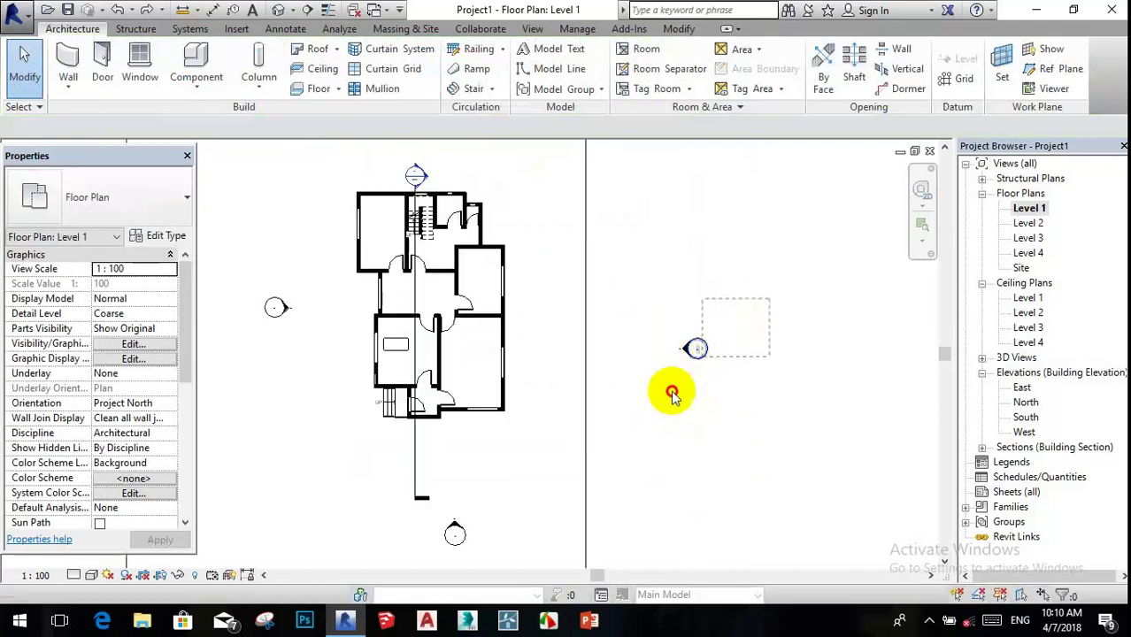
{"action": "mouse_move", "coordinate": [656, 401]}
{"action": "left_mouse_down"}
{"action": "mouse_move", "coordinate": [699, 345]}
{"action": "mouse_move", "coordinate": [549, 320]}
{"action": "left_mouse_up"}
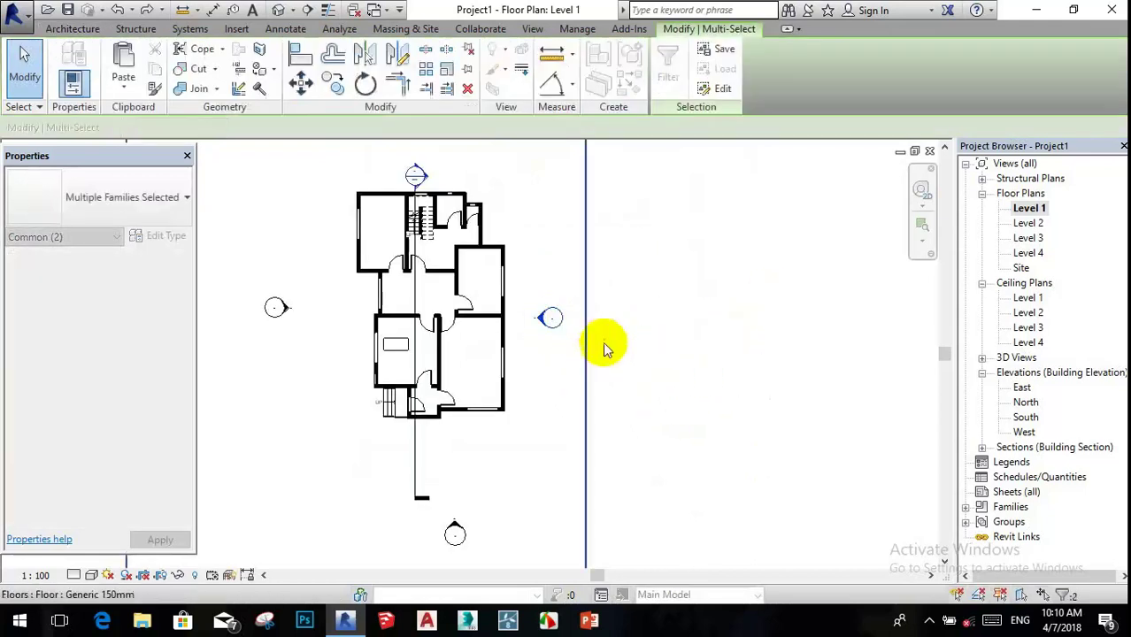
{"action": "scroll", "coordinate": [658, 345], "scroll_direction": "down", "scroll_amount": 3}
{"action": "left_click", "coordinate": [734, 374]}
{"action": "scroll", "coordinate": [631, 336], "scroll_direction": "up", "scroll_amount": 2}
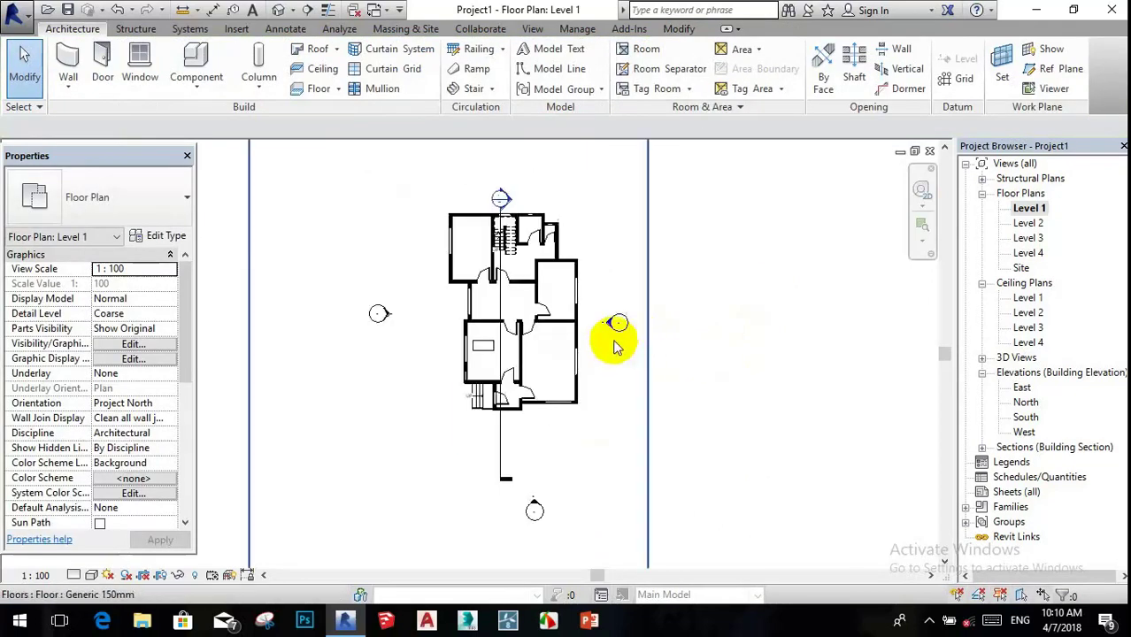
{"action": "scroll", "coordinate": [613, 335], "scroll_direction": "up", "scroll_amount": 2}
- Check the house in the East and North elevations
{"action": "double_click", "coordinate": [606, 311]}
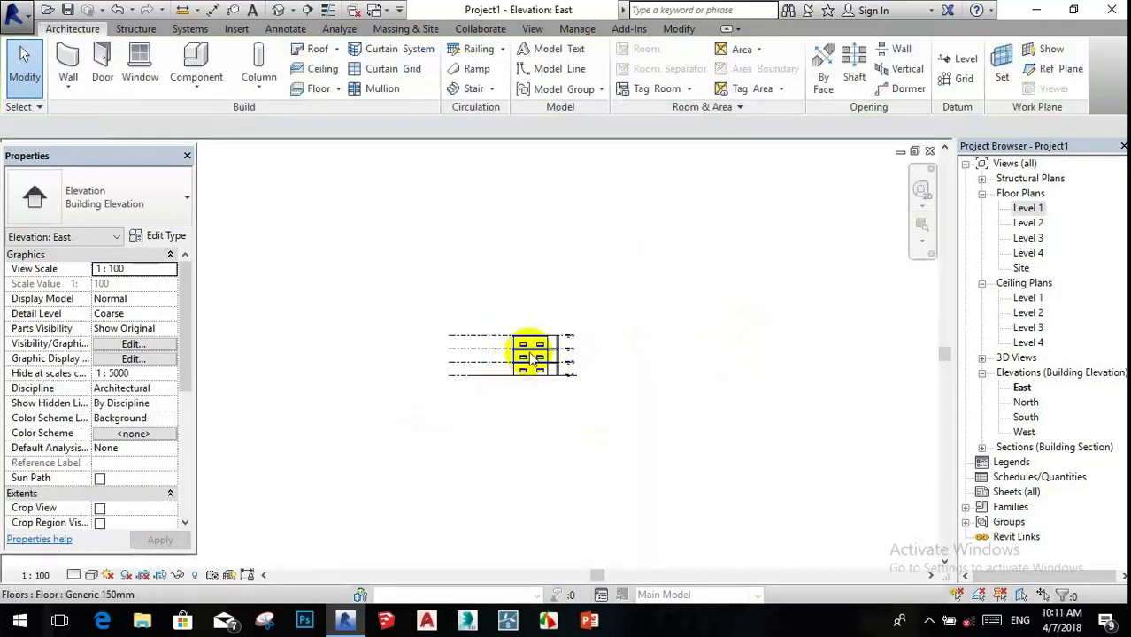
{"action": "scroll", "coordinate": [531, 359], "scroll_direction": "down", "scroll_amount": 2}
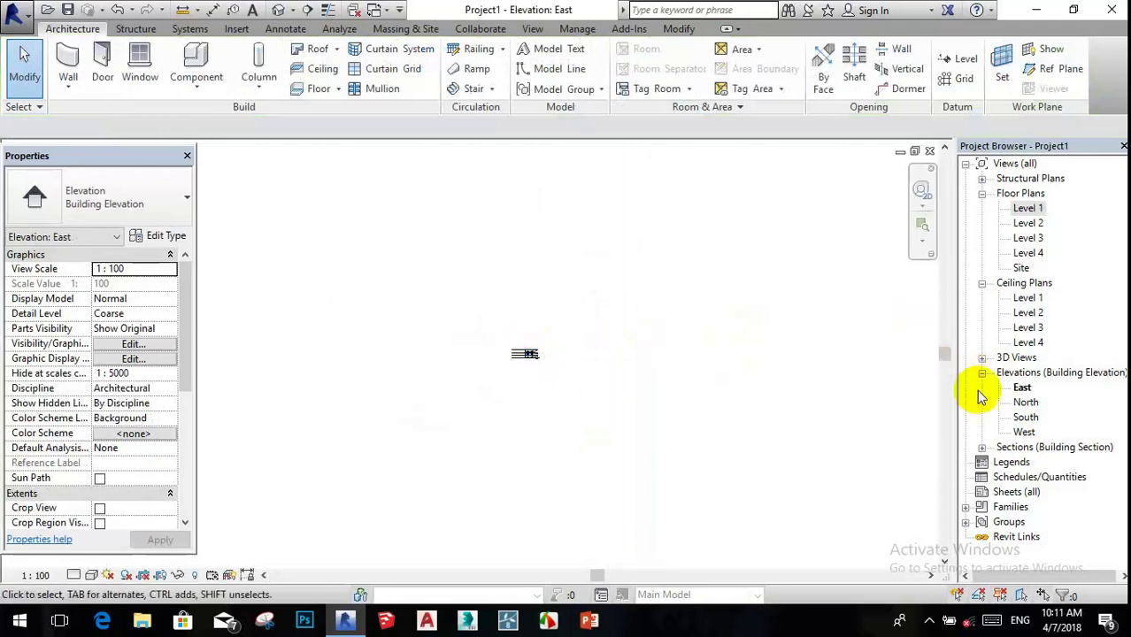
{"action": "double_click", "coordinate": [1029, 403]}
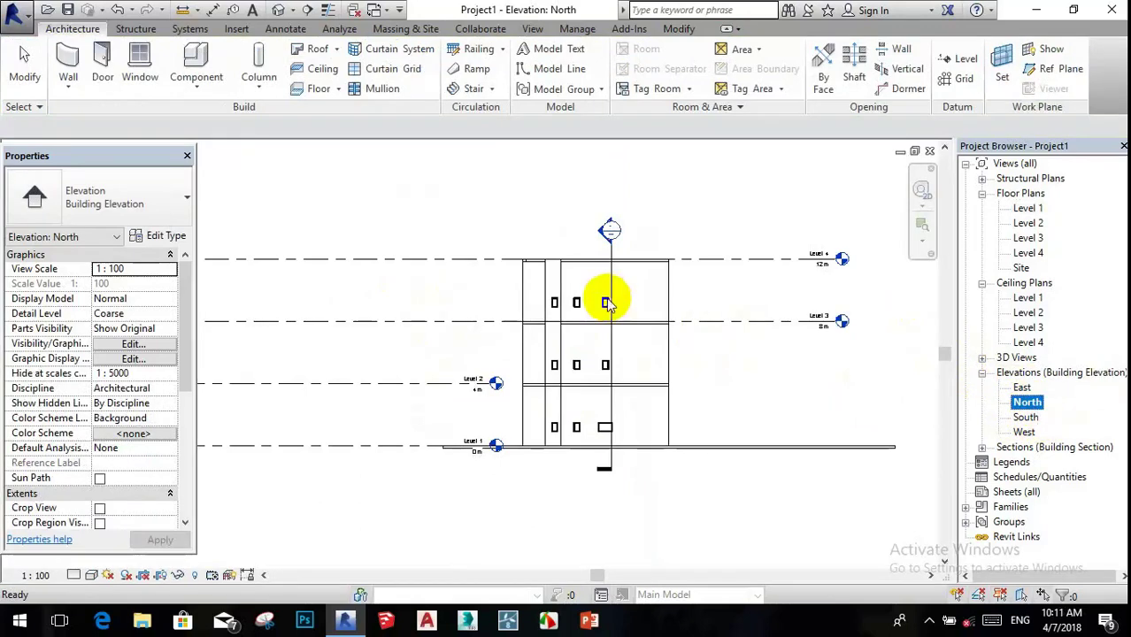
{"action": "scroll", "coordinate": [626, 300], "scroll_direction": "down", "scroll_amount": 3}
{"action": "scroll", "coordinate": [632, 316], "scroll_direction": "up", "scroll_amount": 2}
{"action": "scroll", "coordinate": [618, 298], "scroll_direction": "down", "scroll_amount": 1}
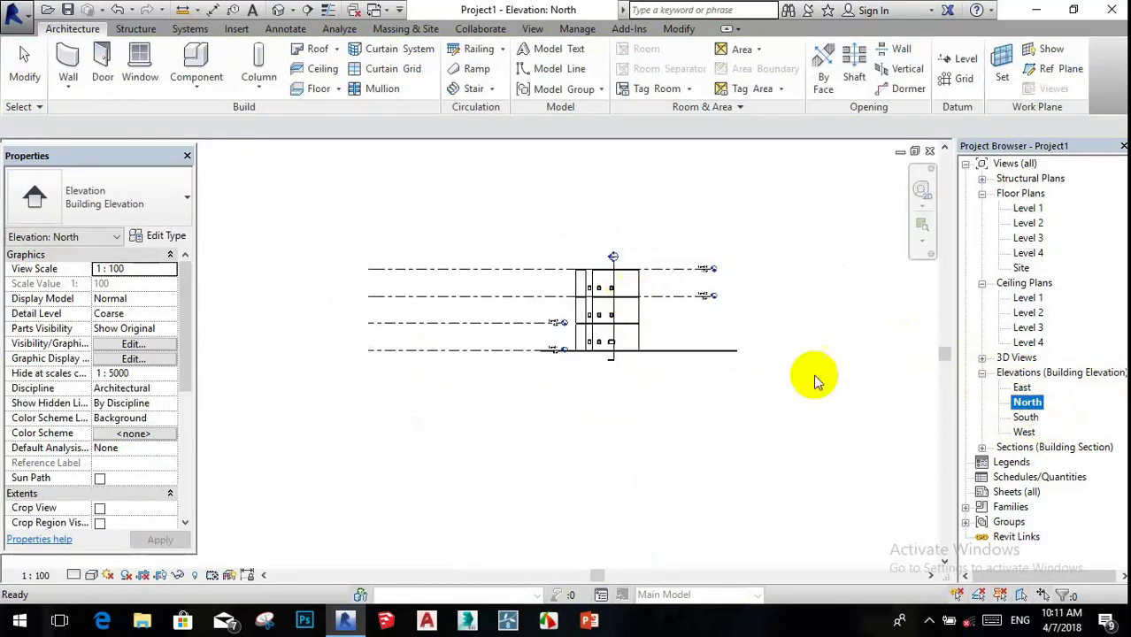
- View the South elevation, then inspect the West elevation closely
{"action": "double_click", "coordinate": [1027, 420]}
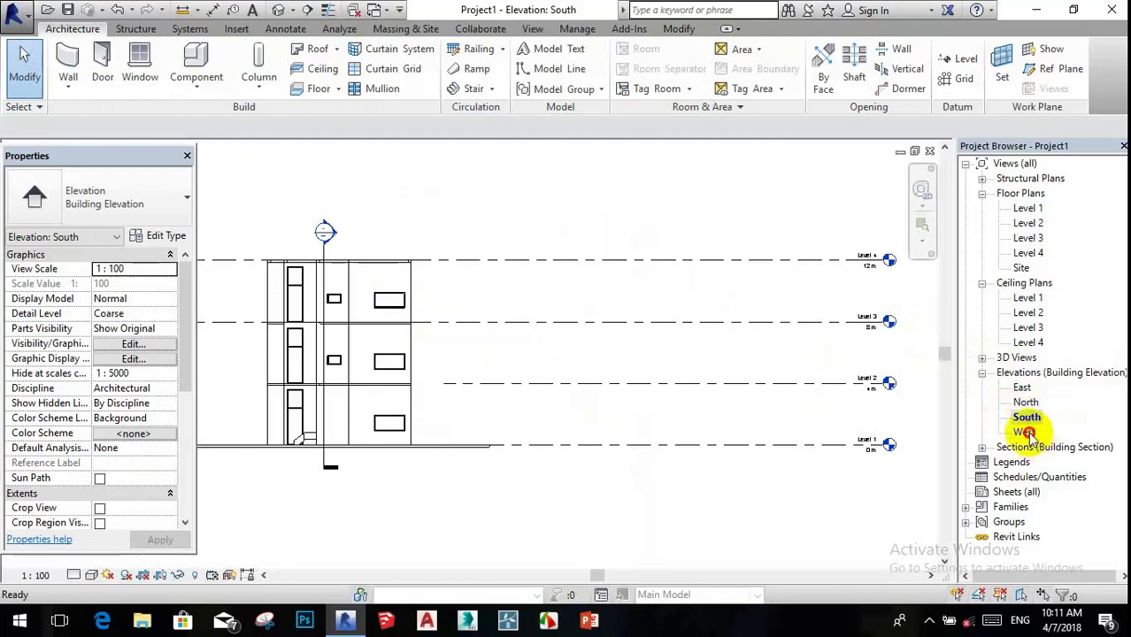
{"action": "double_click", "coordinate": [1025, 432]}
{"action": "scroll", "coordinate": [706, 375], "scroll_direction": "down", "scroll_amount": 3}
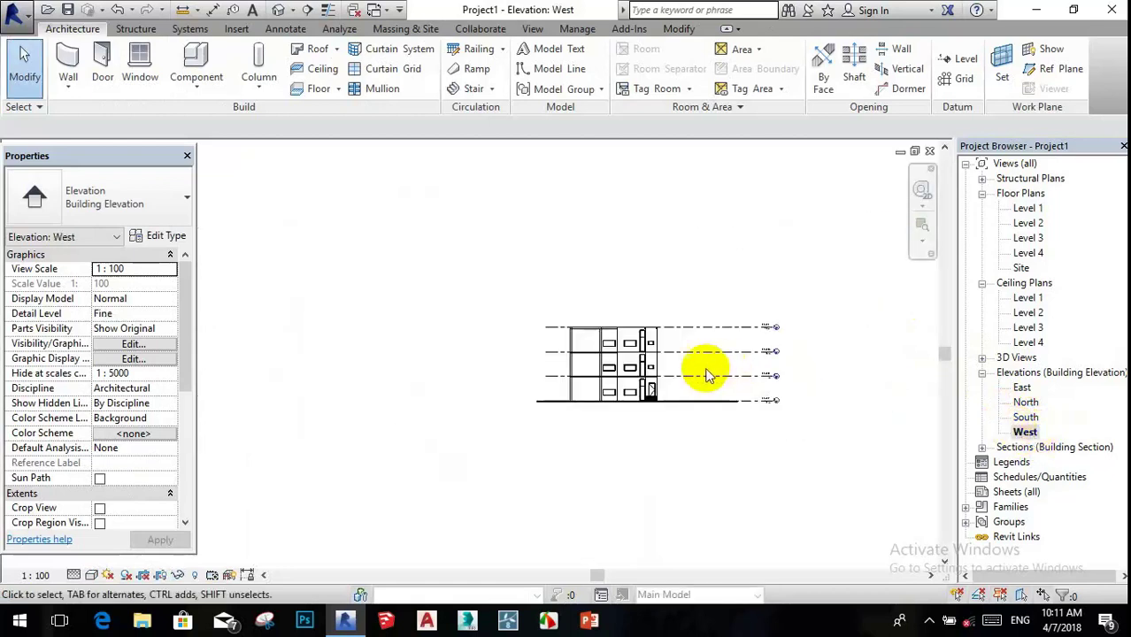
{"action": "scroll", "coordinate": [601, 337], "scroll_direction": "up", "scroll_amount": 1}
{"action": "scroll", "coordinate": [569, 339], "scroll_direction": "up", "scroll_amount": 2}
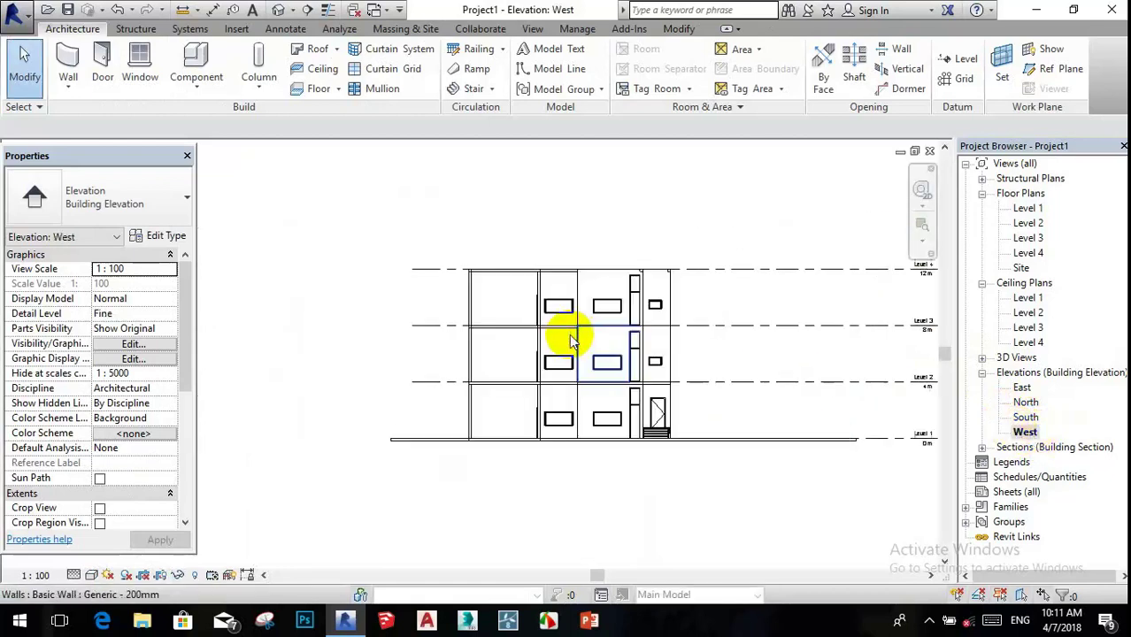
{"action": "scroll", "coordinate": [619, 363], "scroll_direction": "down", "scroll_amount": 1}
{"action": "scroll", "coordinate": [651, 381], "scroll_direction": "down", "scroll_amount": 1}
{"action": "scroll", "coordinate": [611, 389], "scroll_direction": "up", "scroll_amount": 2}
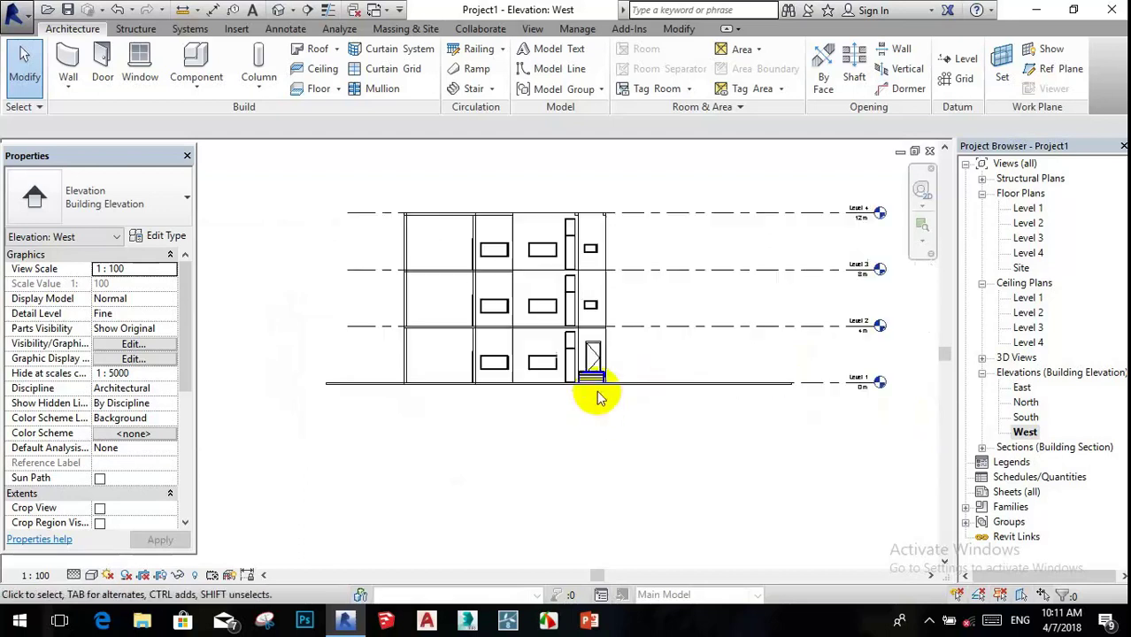
{"action": "scroll", "coordinate": [620, 377], "scroll_direction": "up", "scroll_amount": 1}
{"action": "scroll", "coordinate": [628, 363], "scroll_direction": "down", "scroll_amount": 3}
{"action": "scroll", "coordinate": [601, 370], "scroll_direction": "up", "scroll_amount": 1}
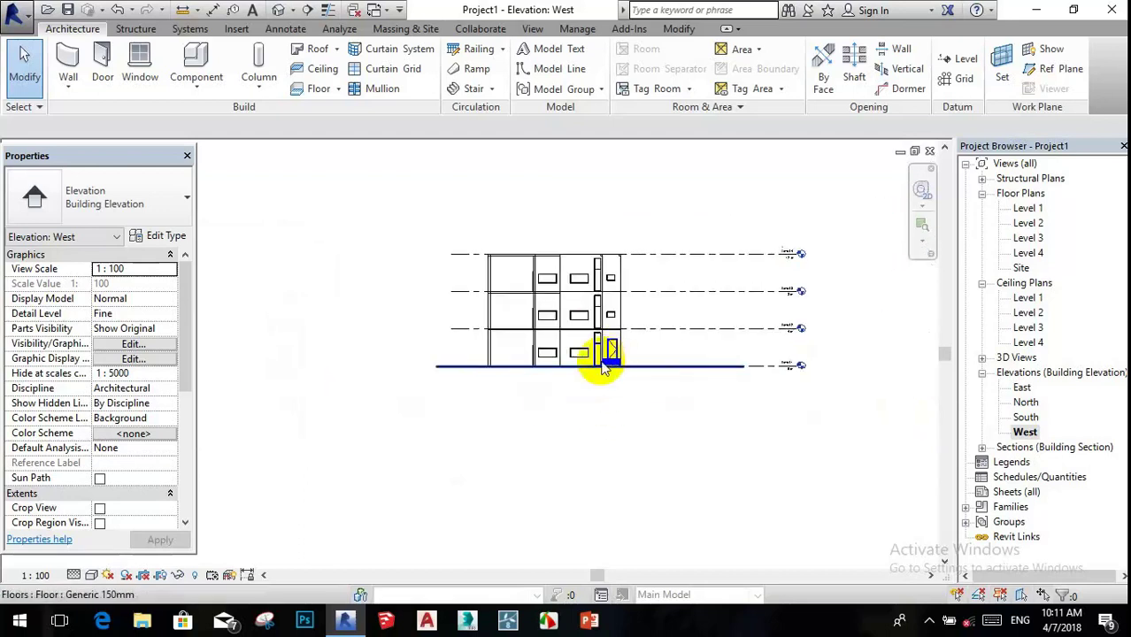
- Set the West elevation's visual style to Consistent Colors
{"action": "left_click", "coordinate": [91, 575]}
{"action": "left_click", "coordinate": [137, 541]}
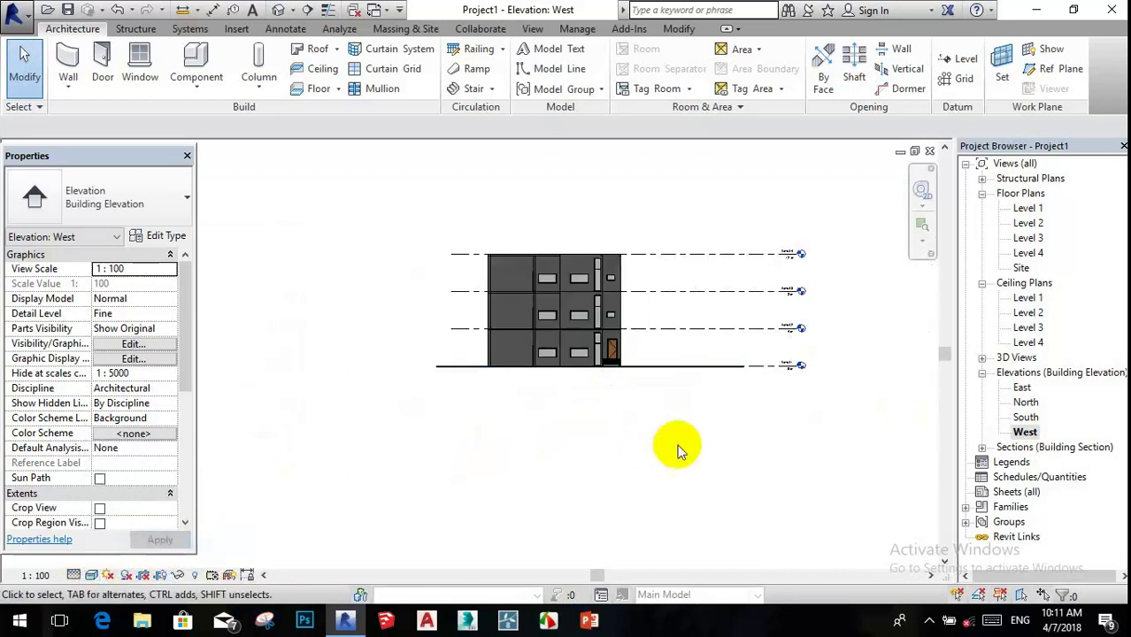
{"action": "scroll", "coordinate": [573, 270], "scroll_direction": "up", "scroll_amount": 1}
{"action": "scroll", "coordinate": [574, 270], "scroll_direction": "down", "scroll_amount": 1}
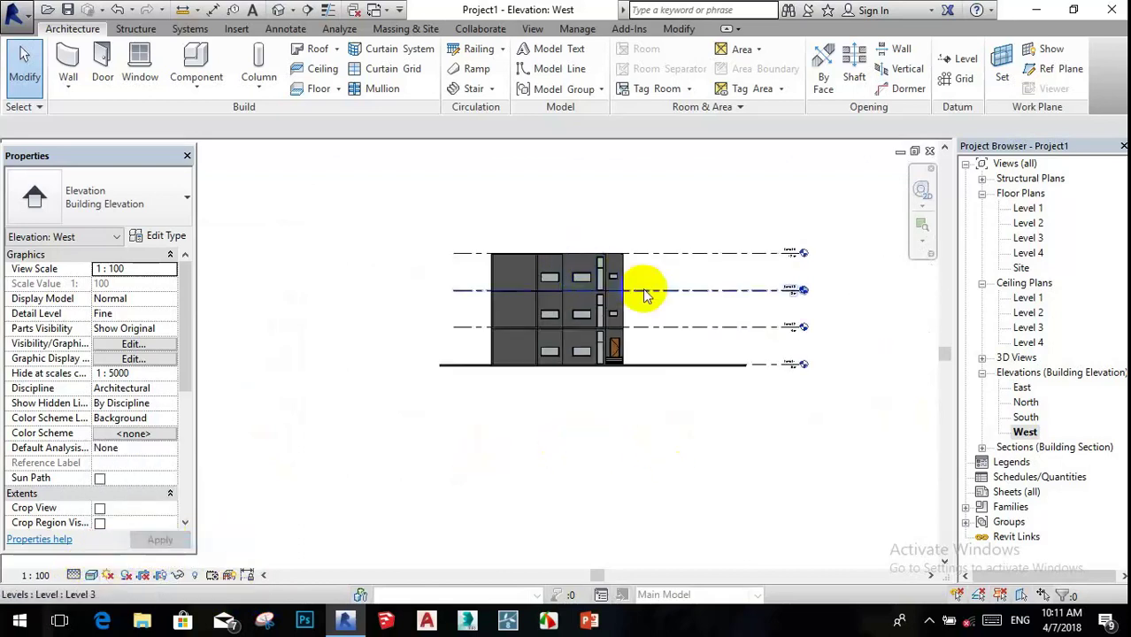
{"action": "scroll", "coordinate": [644, 295], "scroll_direction": "up", "scroll_amount": 1}
{"action": "scroll", "coordinate": [642, 290], "scroll_direction": "down", "scroll_amount": 1}
{"action": "scroll", "coordinate": [628, 310], "scroll_direction": "up", "scroll_amount": 1}
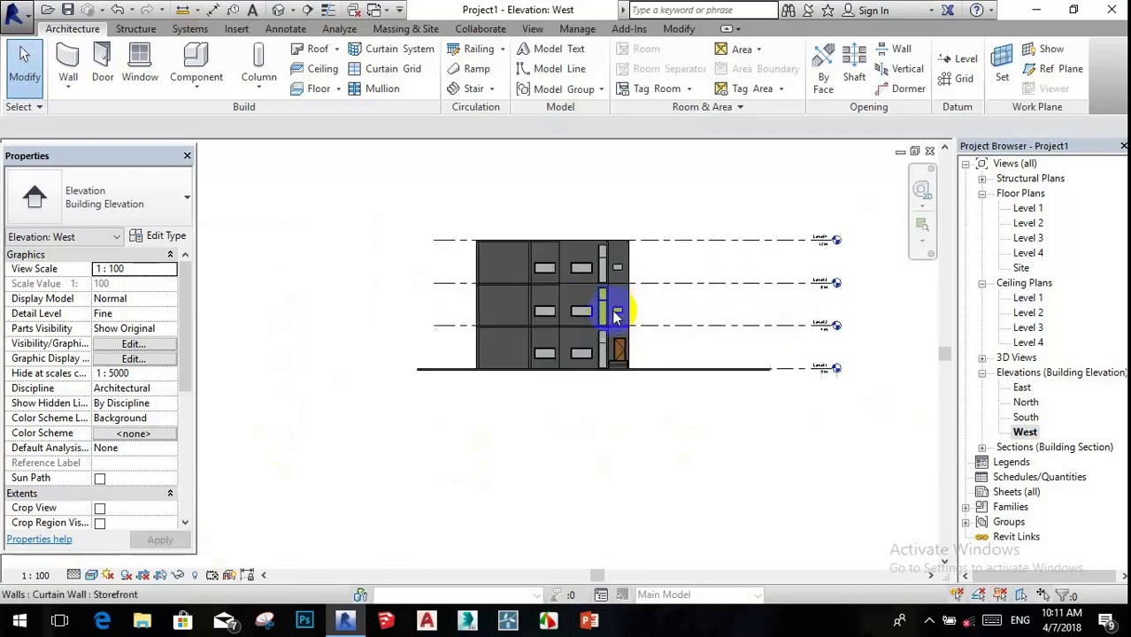
{"action": "scroll", "coordinate": [617, 316], "scroll_direction": "up", "scroll_amount": 1}
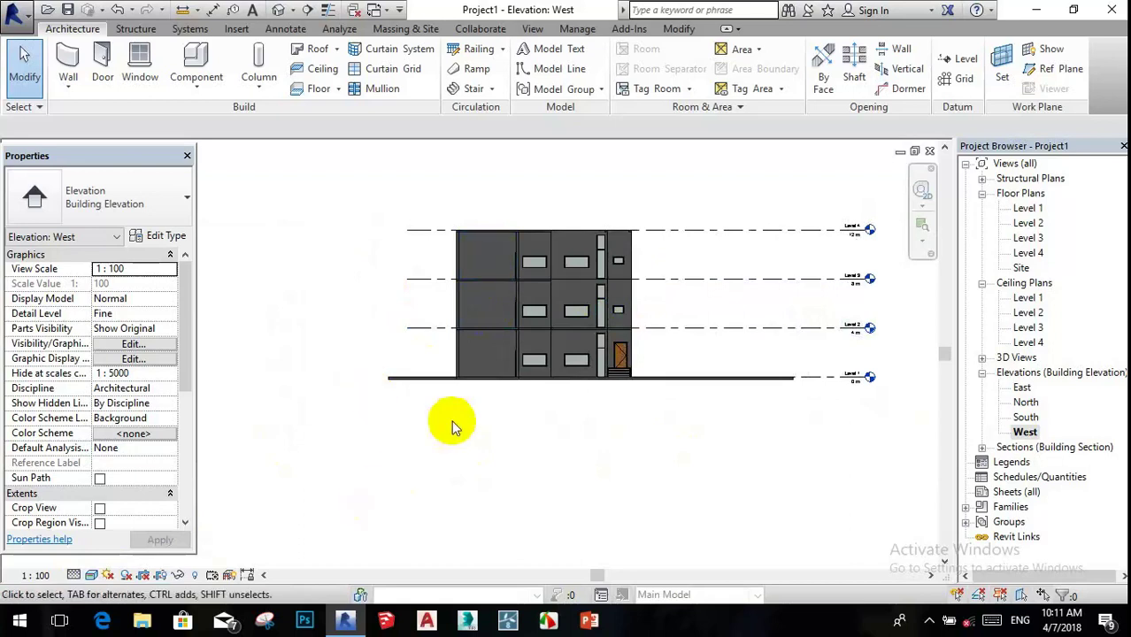
{"action": "scroll", "coordinate": [779, 439], "scroll_direction": "down", "scroll_amount": 1}
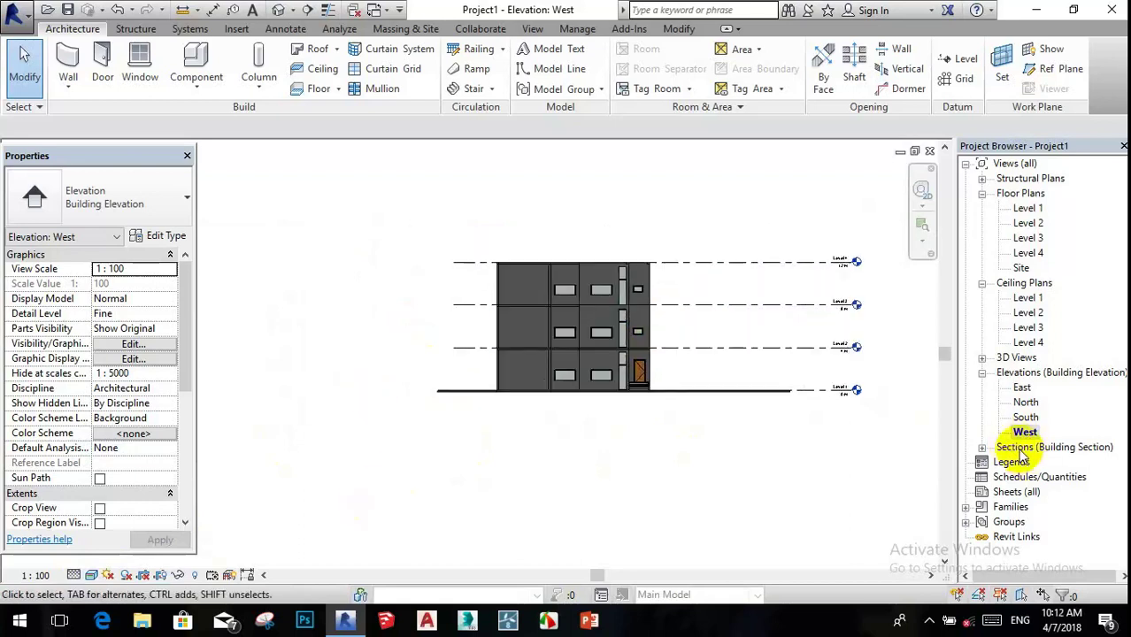
- Open Section 1 from the Sections list and select the Level 3 floor slab
{"action": "left_click", "coordinate": [983, 449]}
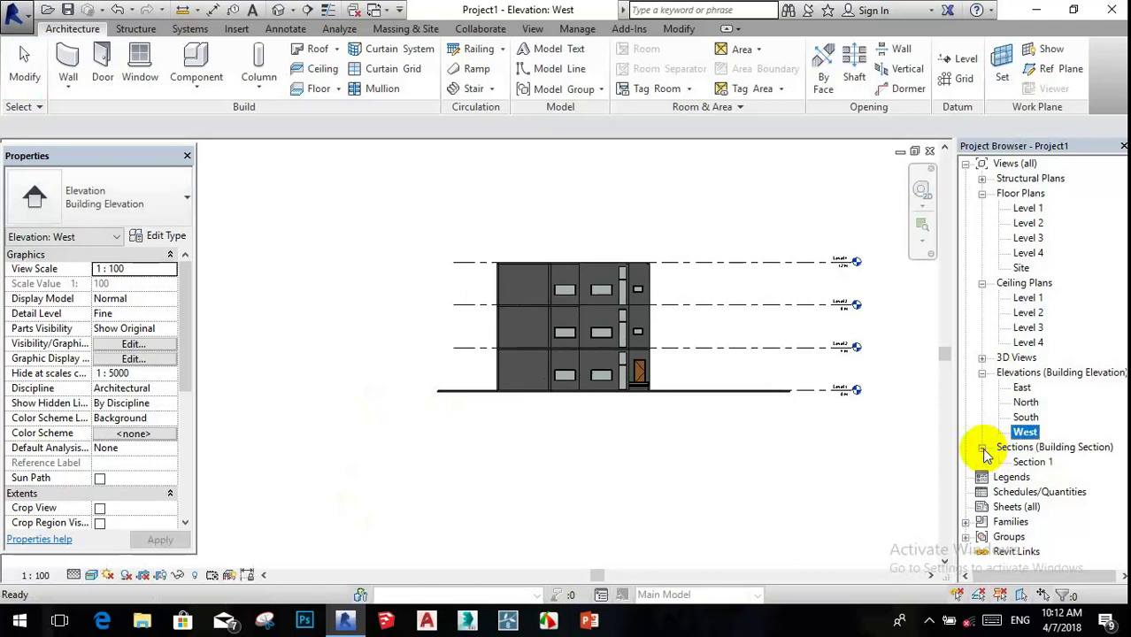
{"action": "double_click", "coordinate": [1033, 462]}
{"action": "scroll", "coordinate": [690, 324], "scroll_direction": "down", "scroll_amount": 2}
{"action": "scroll", "coordinate": [520, 282], "scroll_direction": "up", "scroll_amount": 2}
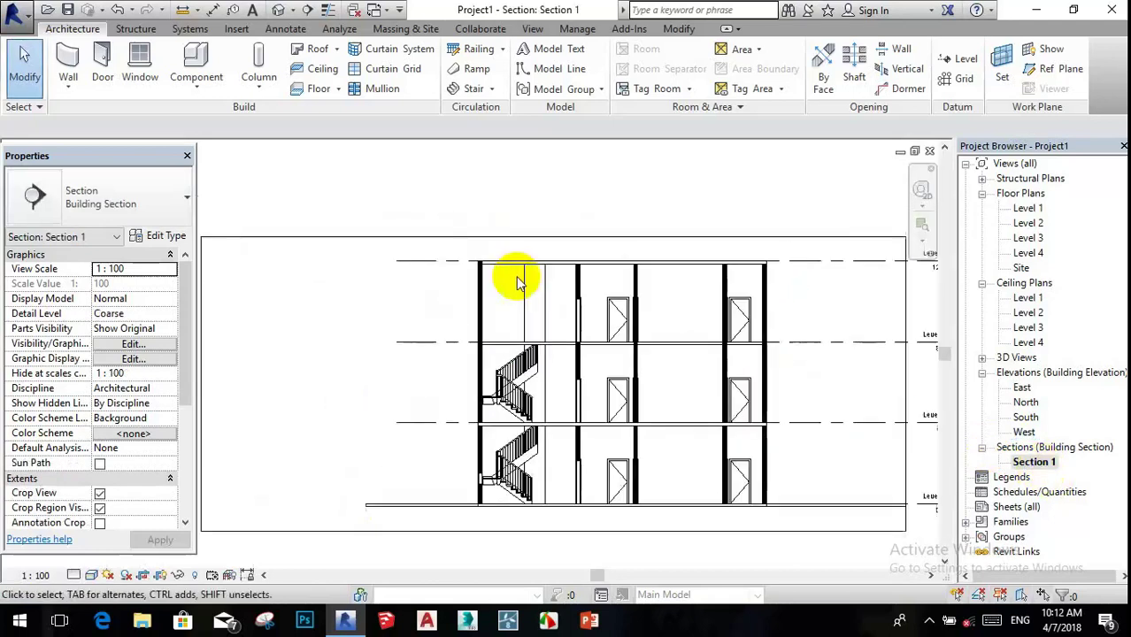
{"action": "scroll", "coordinate": [519, 281], "scroll_direction": "up", "scroll_amount": 3}
{"action": "scroll", "coordinate": [702, 346], "scroll_direction": "down", "scroll_amount": 4}
{"action": "scroll", "coordinate": [535, 331], "scroll_direction": "up", "scroll_amount": 2}
{"action": "scroll", "coordinate": [549, 332], "scroll_direction": "up", "scroll_amount": 1}
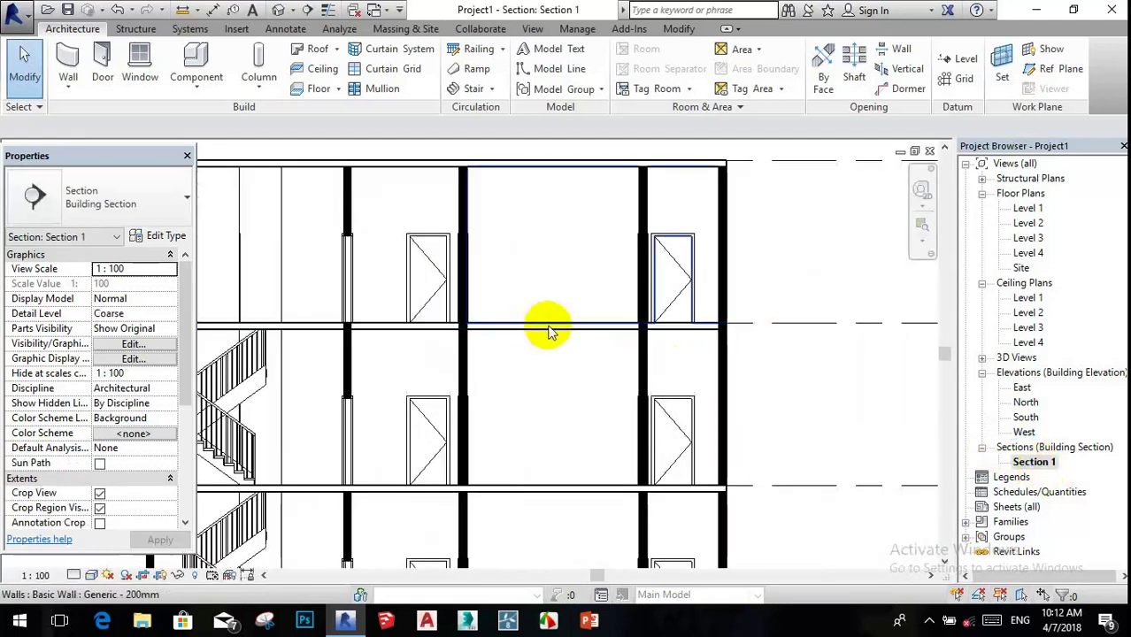
{"action": "left_click", "coordinate": [548, 332]}
{"action": "left_click", "coordinate": [548, 336]}
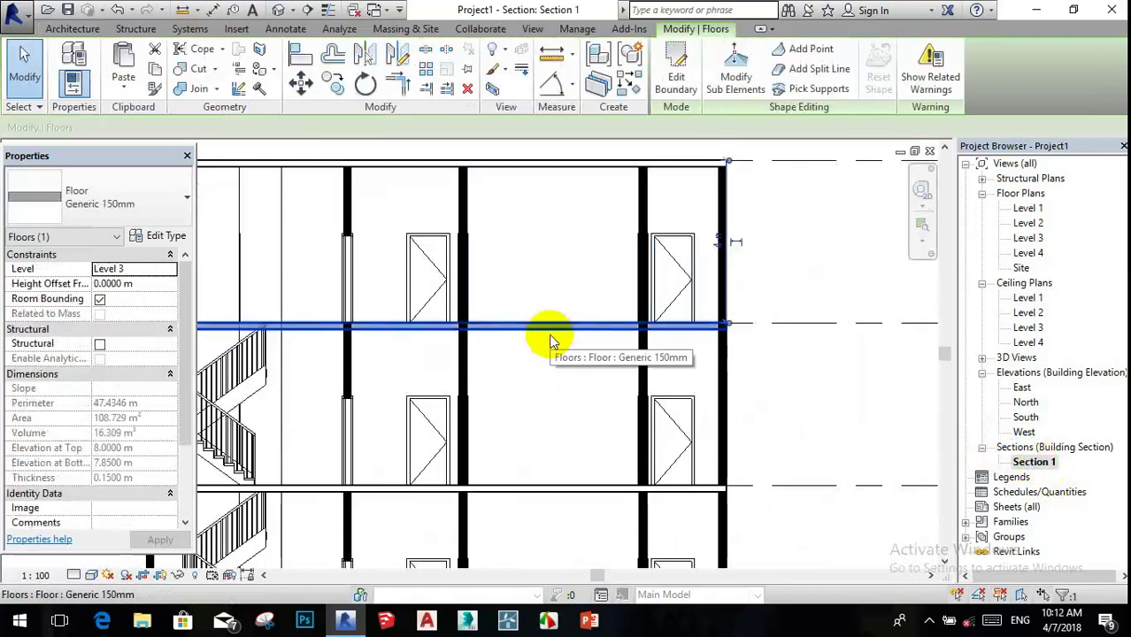
- Set the Generic 150mm floor type's coarse-scale fill pattern to Solid fill, then deselect the slab
{"action": "left_click", "coordinate": [168, 237]}
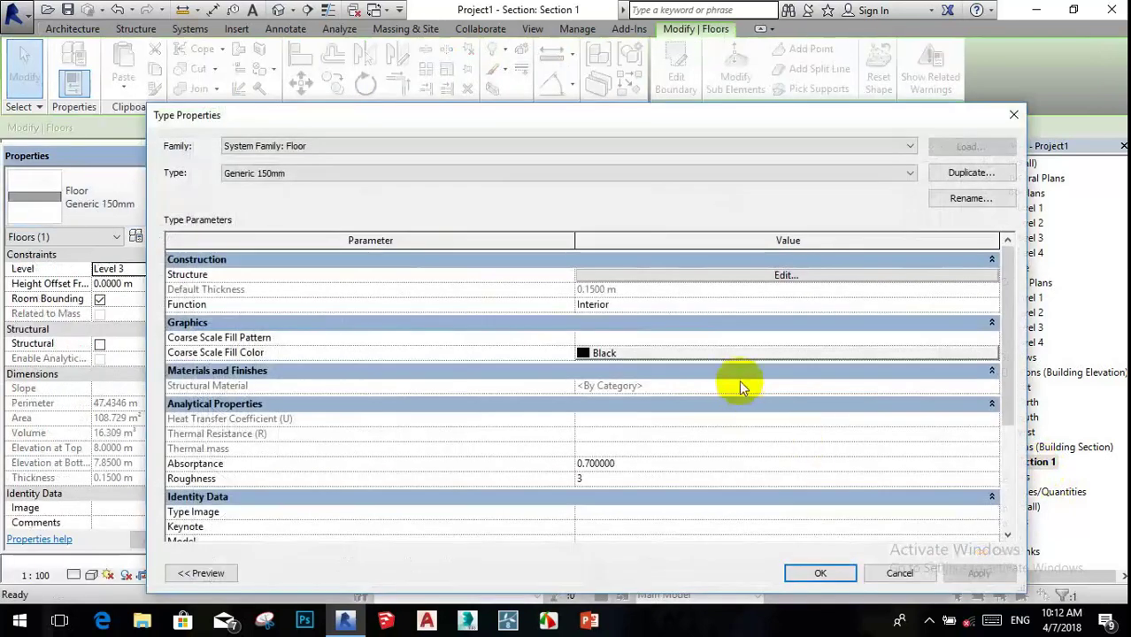
{"action": "left_click", "coordinate": [994, 340]}
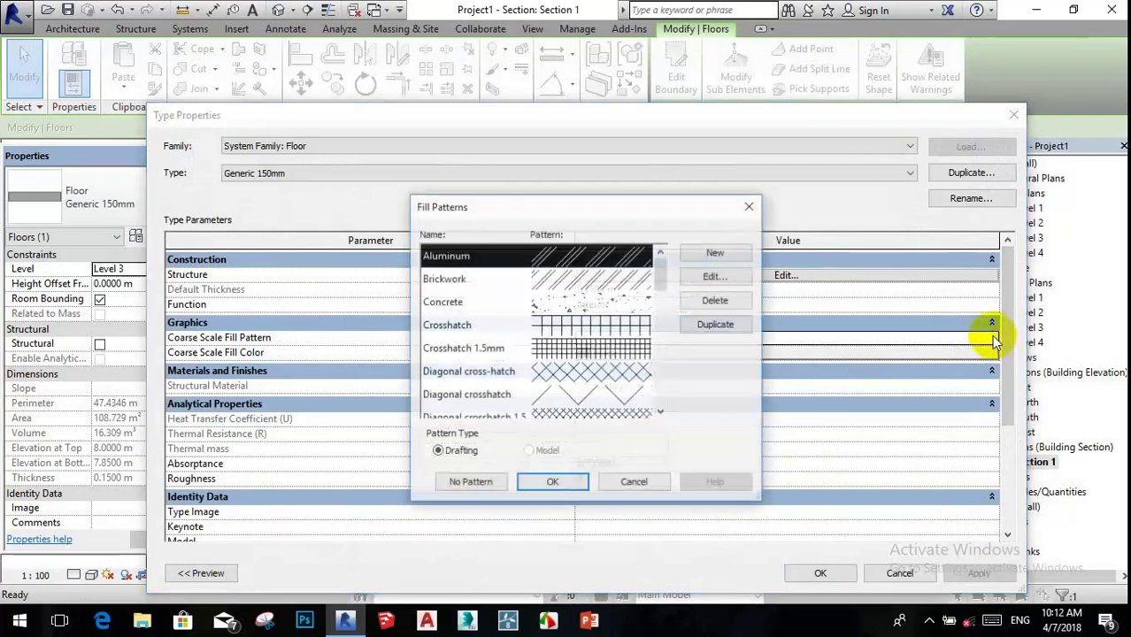
{"action": "scroll", "coordinate": [608, 363], "scroll_direction": "down", "scroll_amount": 5}
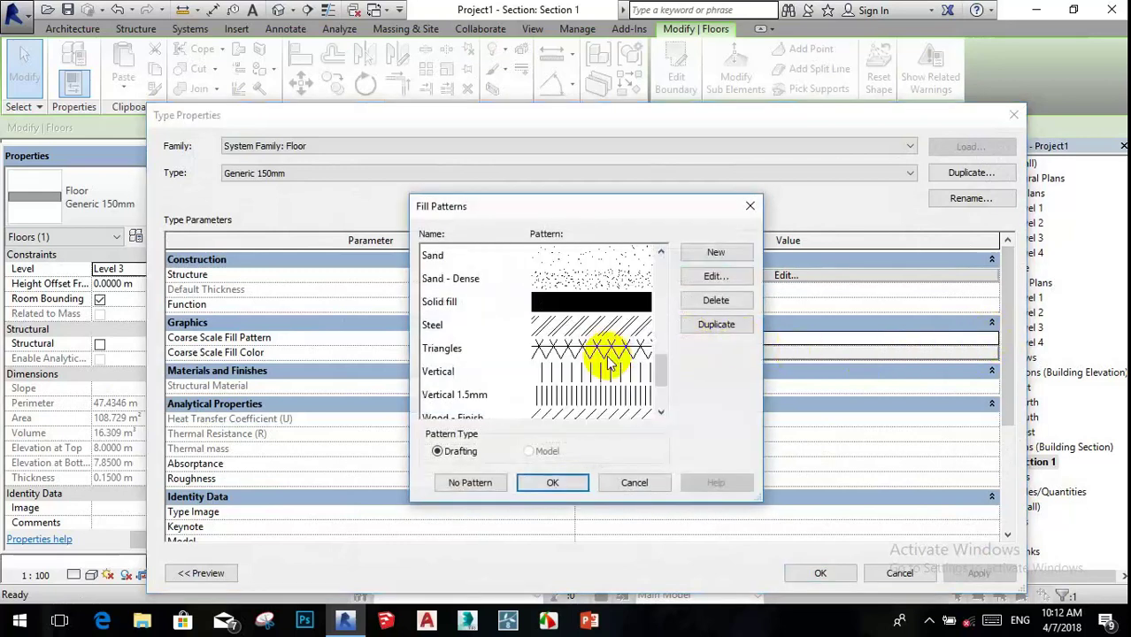
{"action": "left_click", "coordinate": [586, 311]}
{"action": "left_click", "coordinate": [553, 487]}
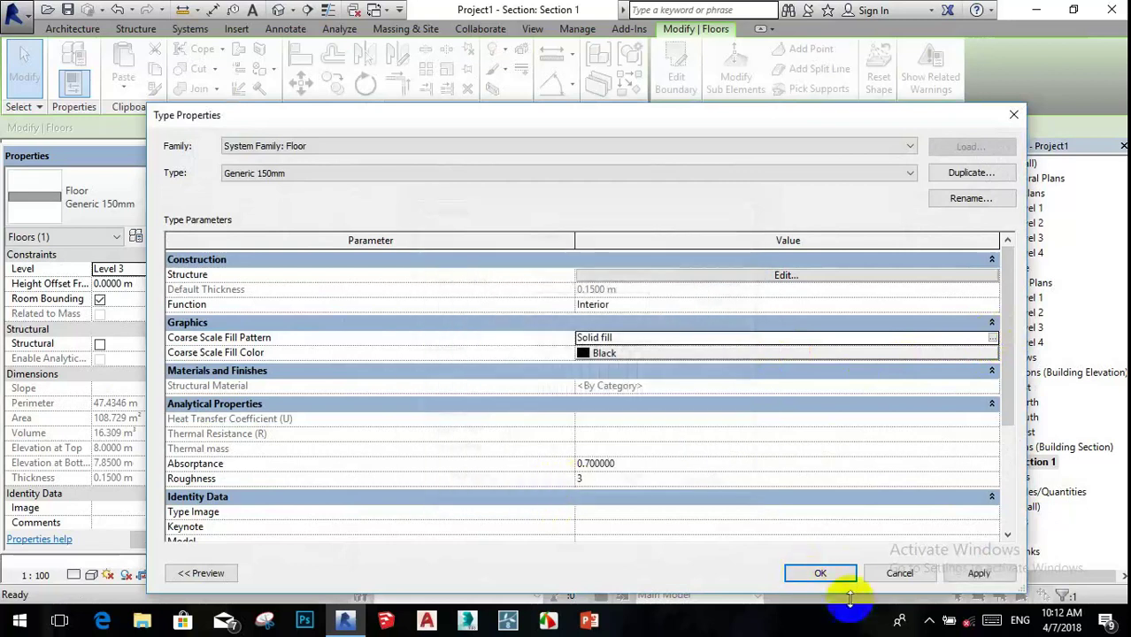
{"action": "left_click", "coordinate": [823, 574]}
{"action": "scroll", "coordinate": [782, 442], "scroll_direction": "down", "scroll_amount": 4}
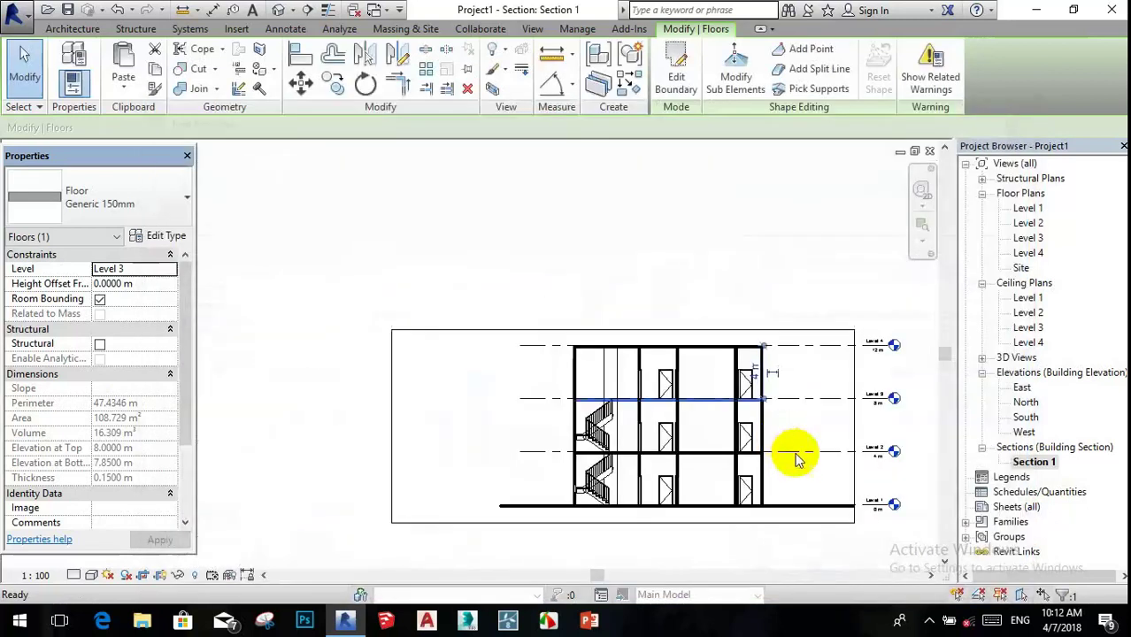
{"action": "left_click", "coordinate": [490, 196]}
{"action": "scroll", "coordinate": [673, 367], "scroll_direction": "up", "scroll_amount": 3}
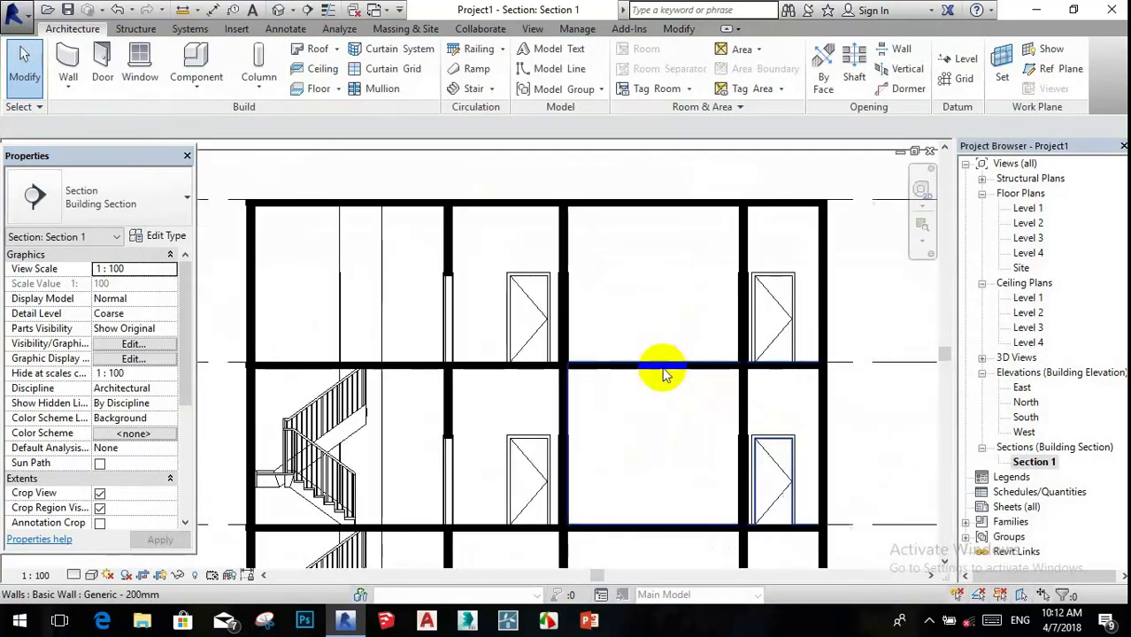